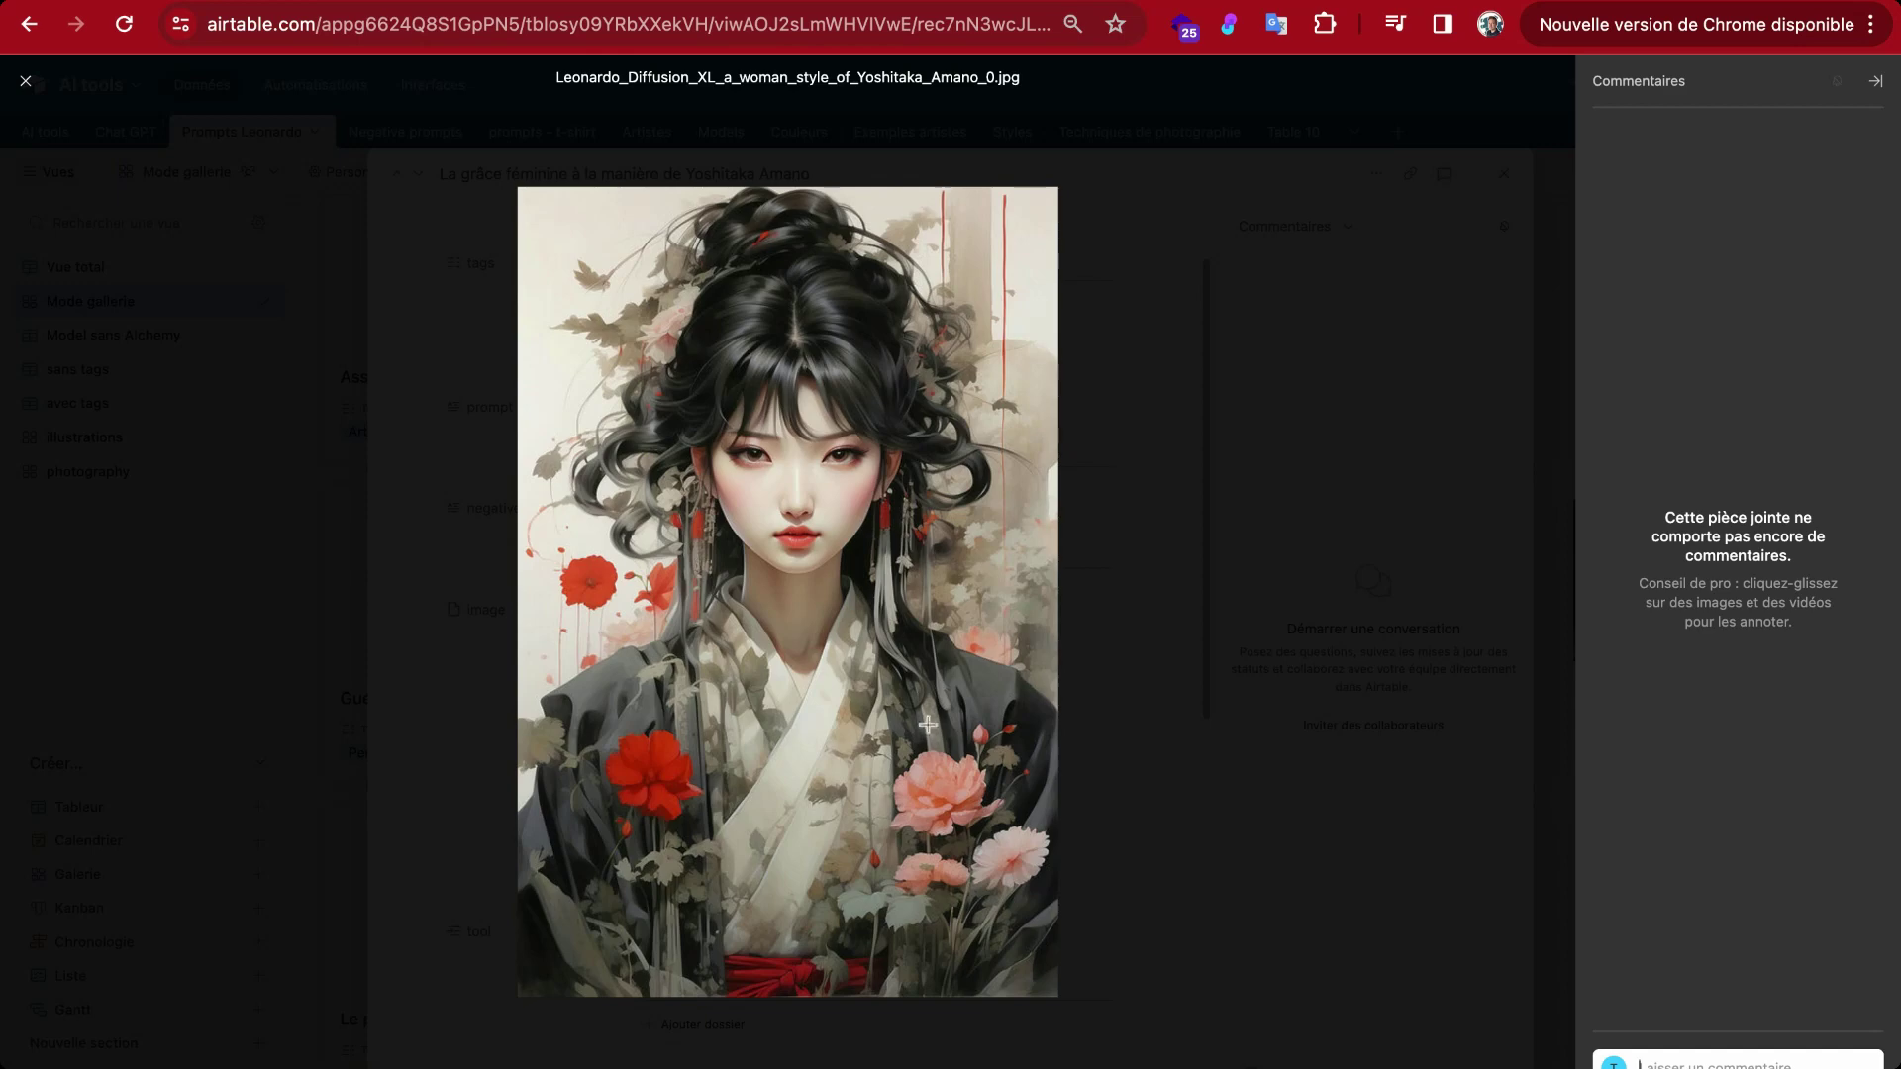
Step: Close the enlarged image and review the prompt text in the Yoshitaka Amano record
{"action": "key", "text": "Escape"}
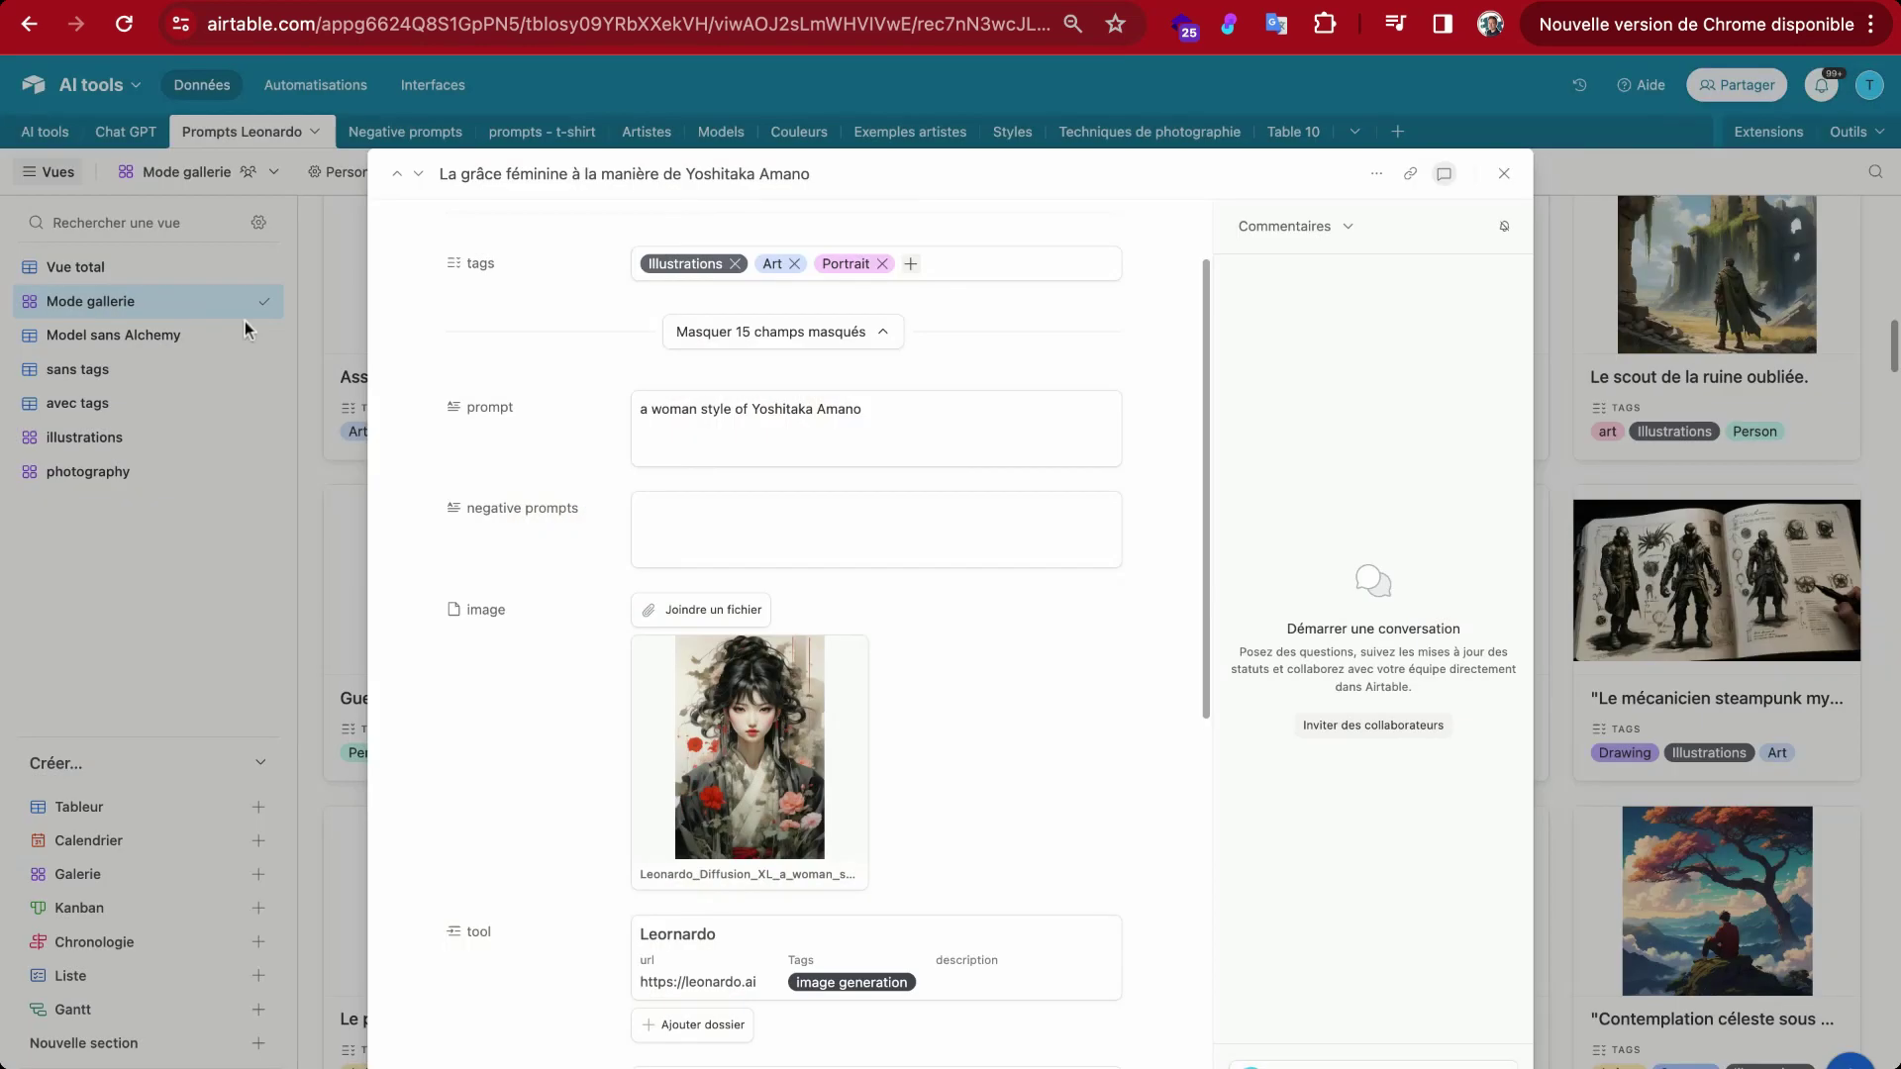
{"action": "left_click", "coordinate": [701, 423]}
{"action": "triple_click", "coordinate": [701, 423]}
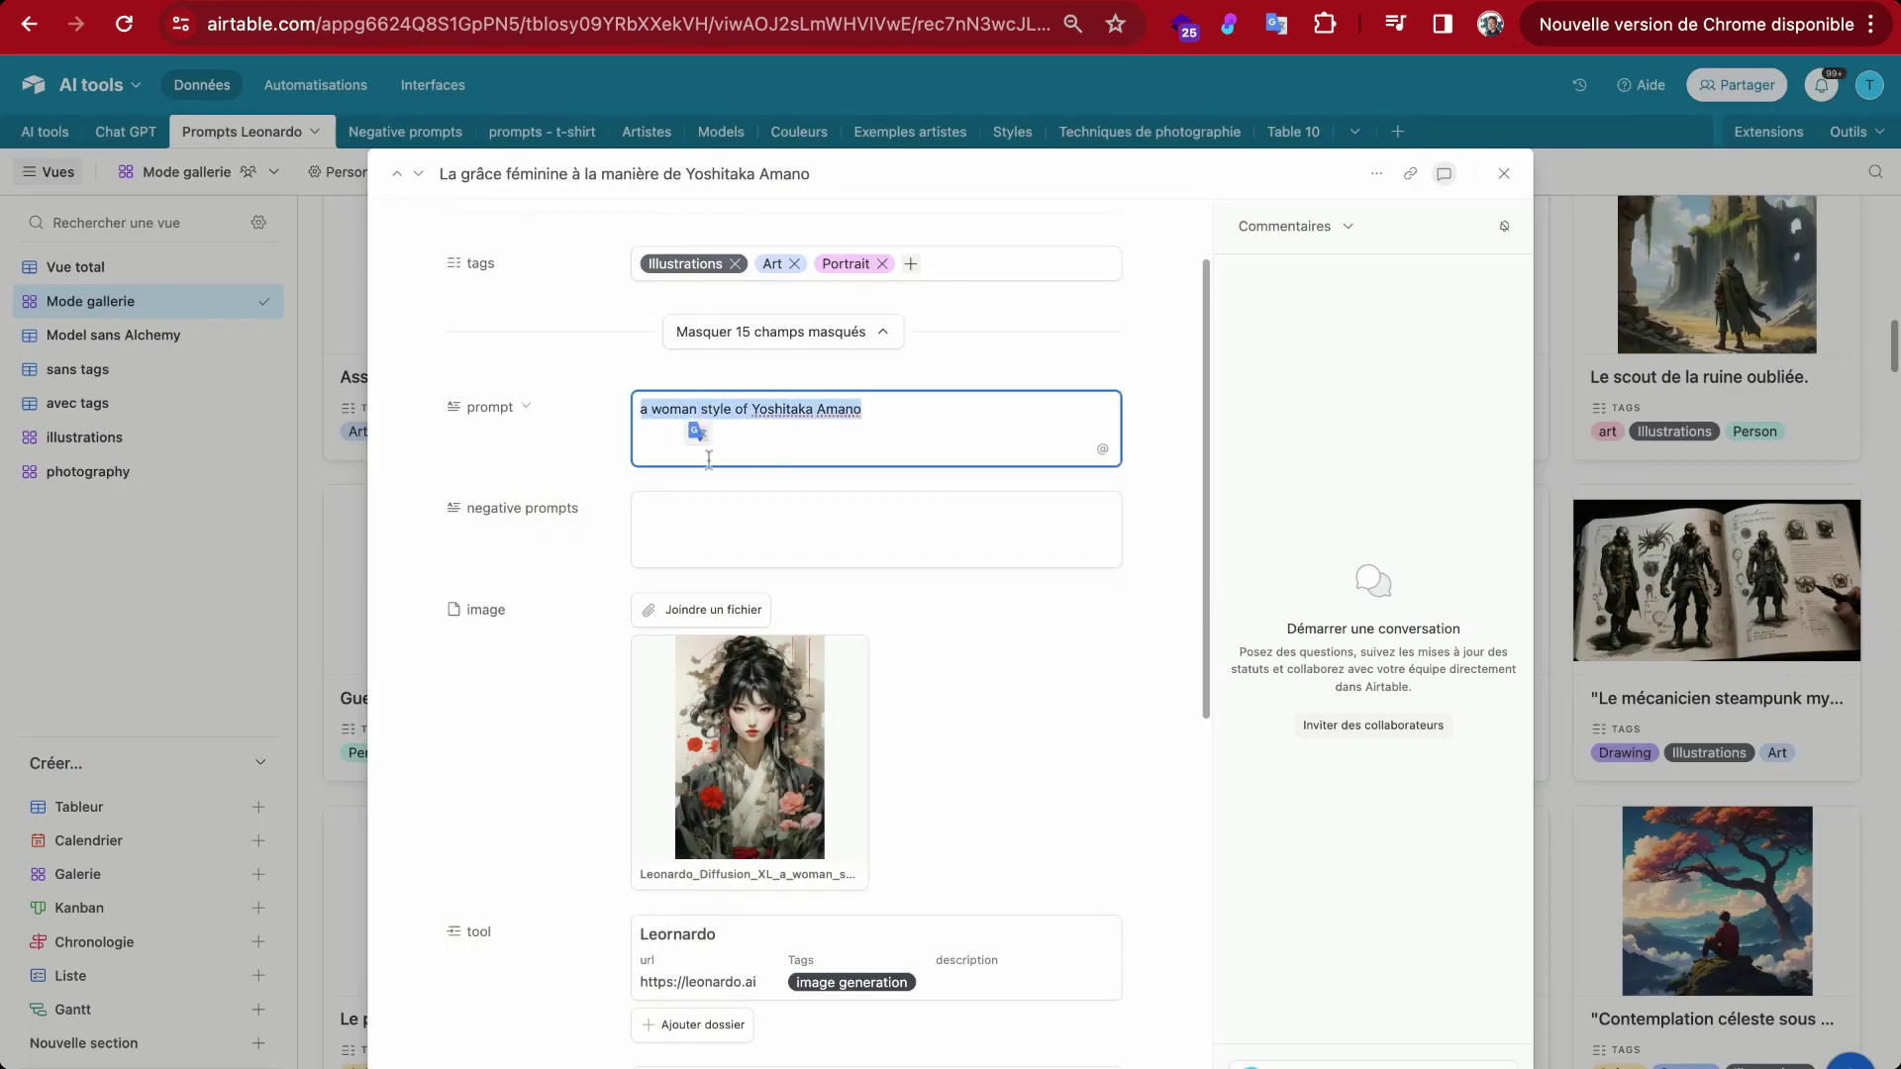
{"action": "left_click", "coordinate": [918, 421]}
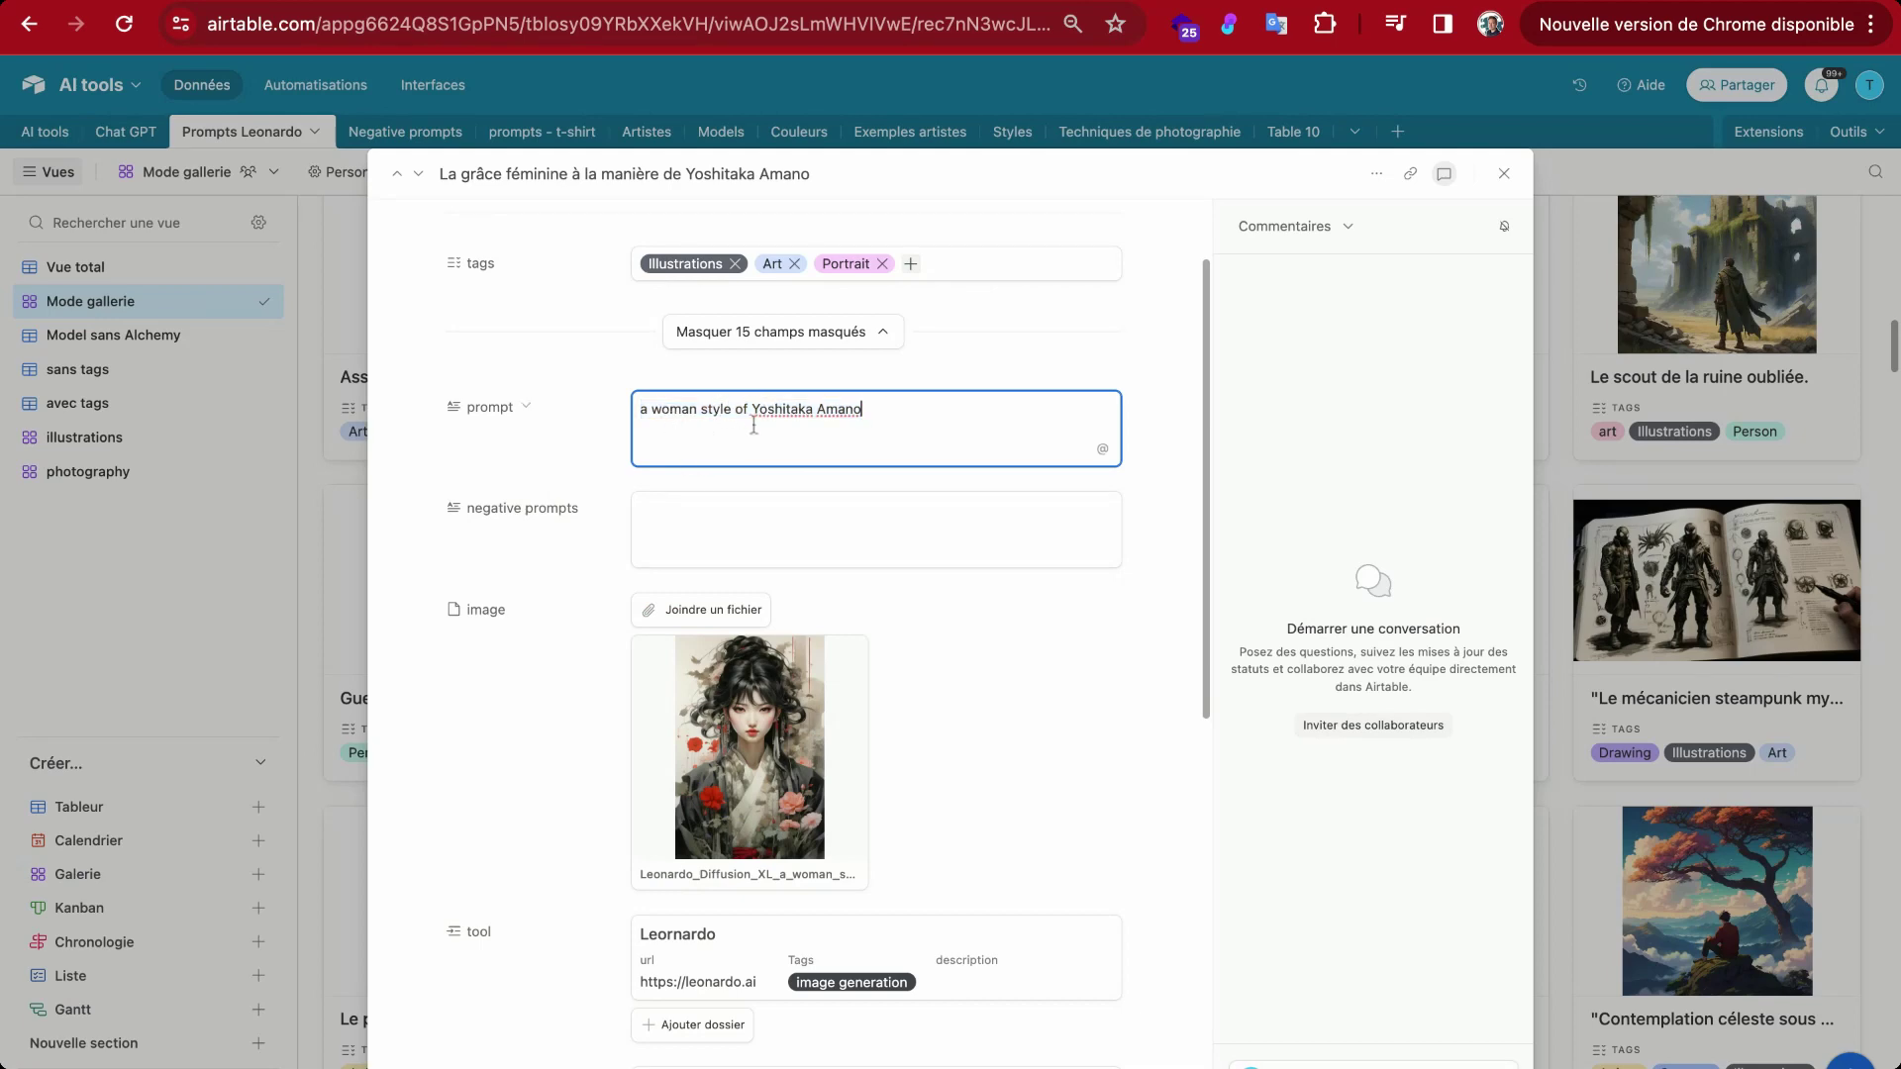
{"action": "triple_click", "coordinate": [887, 407]}
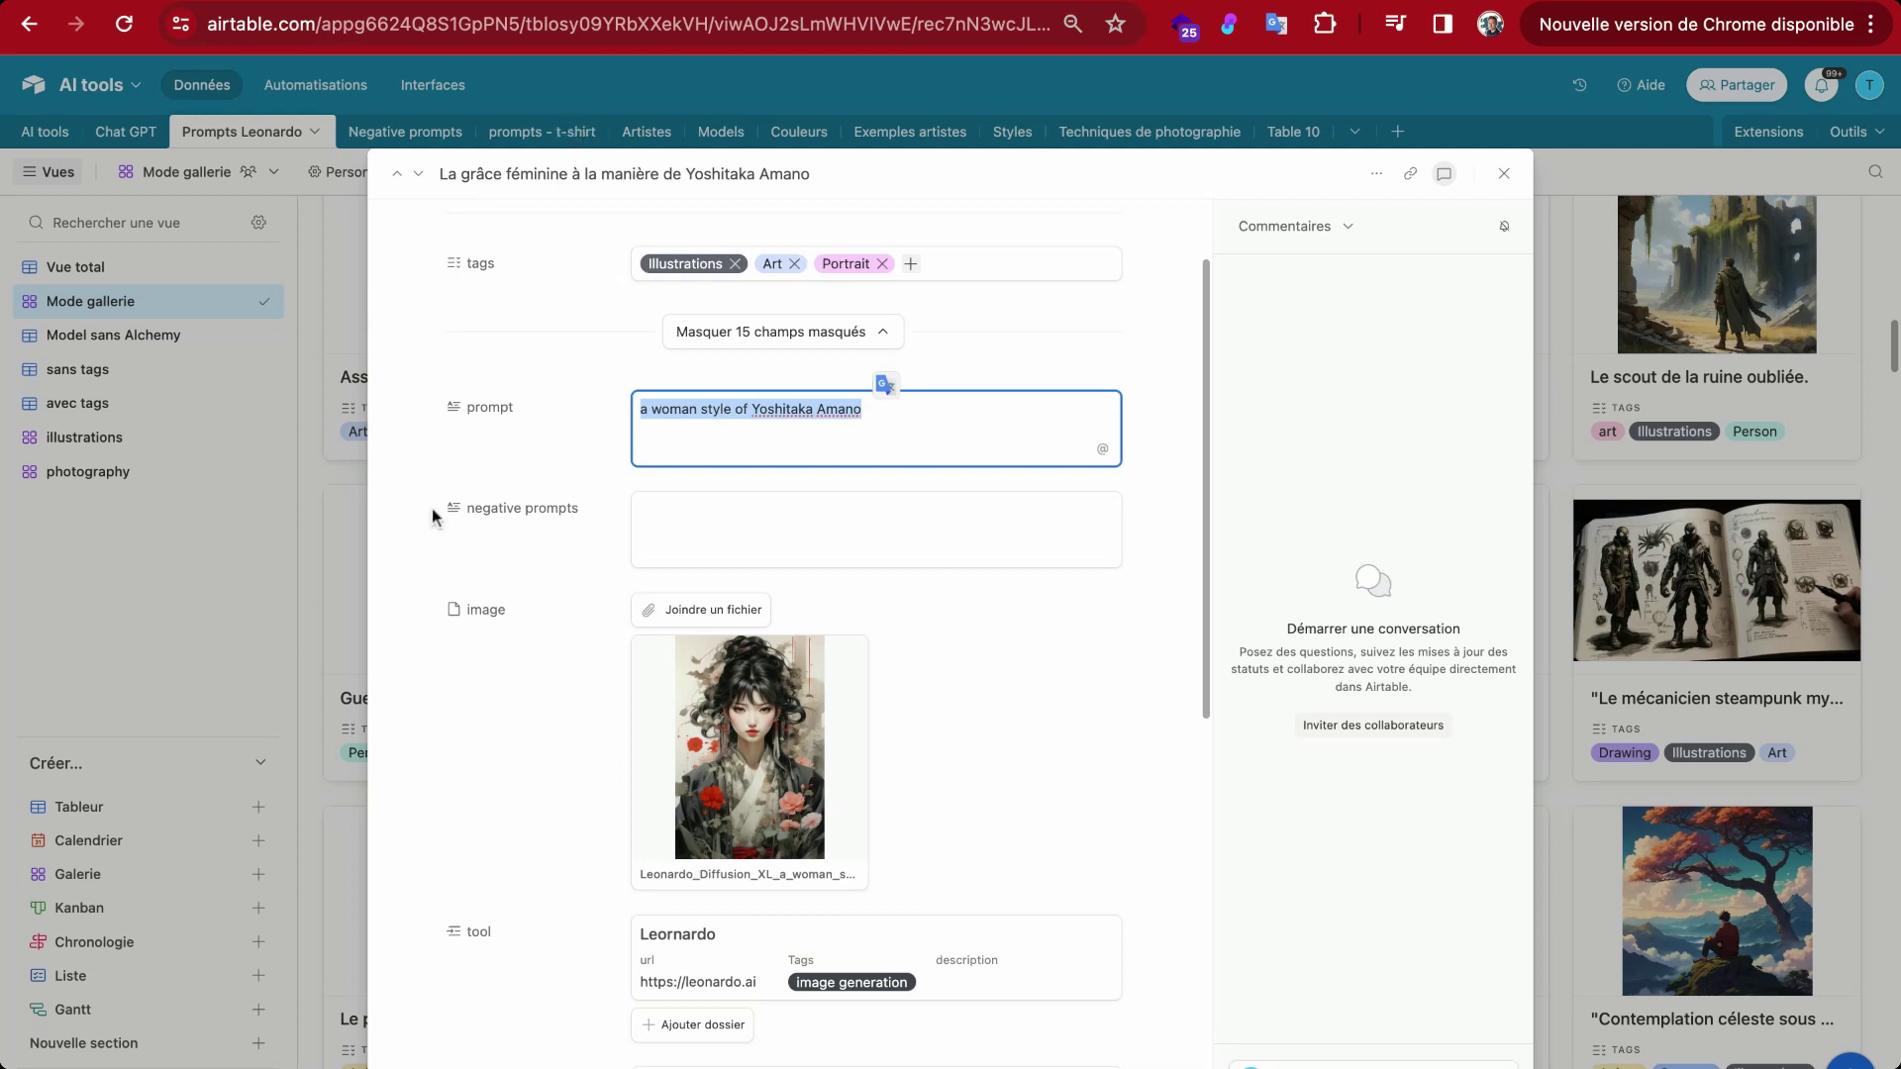
{"action": "left_click", "coordinate": [271, 513]}
Step: Show the image results of the Google search for Yoshitaka Amano and browse the artworks
{"action": "scroll", "coordinate": [946, 476], "scroll_direction": "up", "scroll_amount": 1}
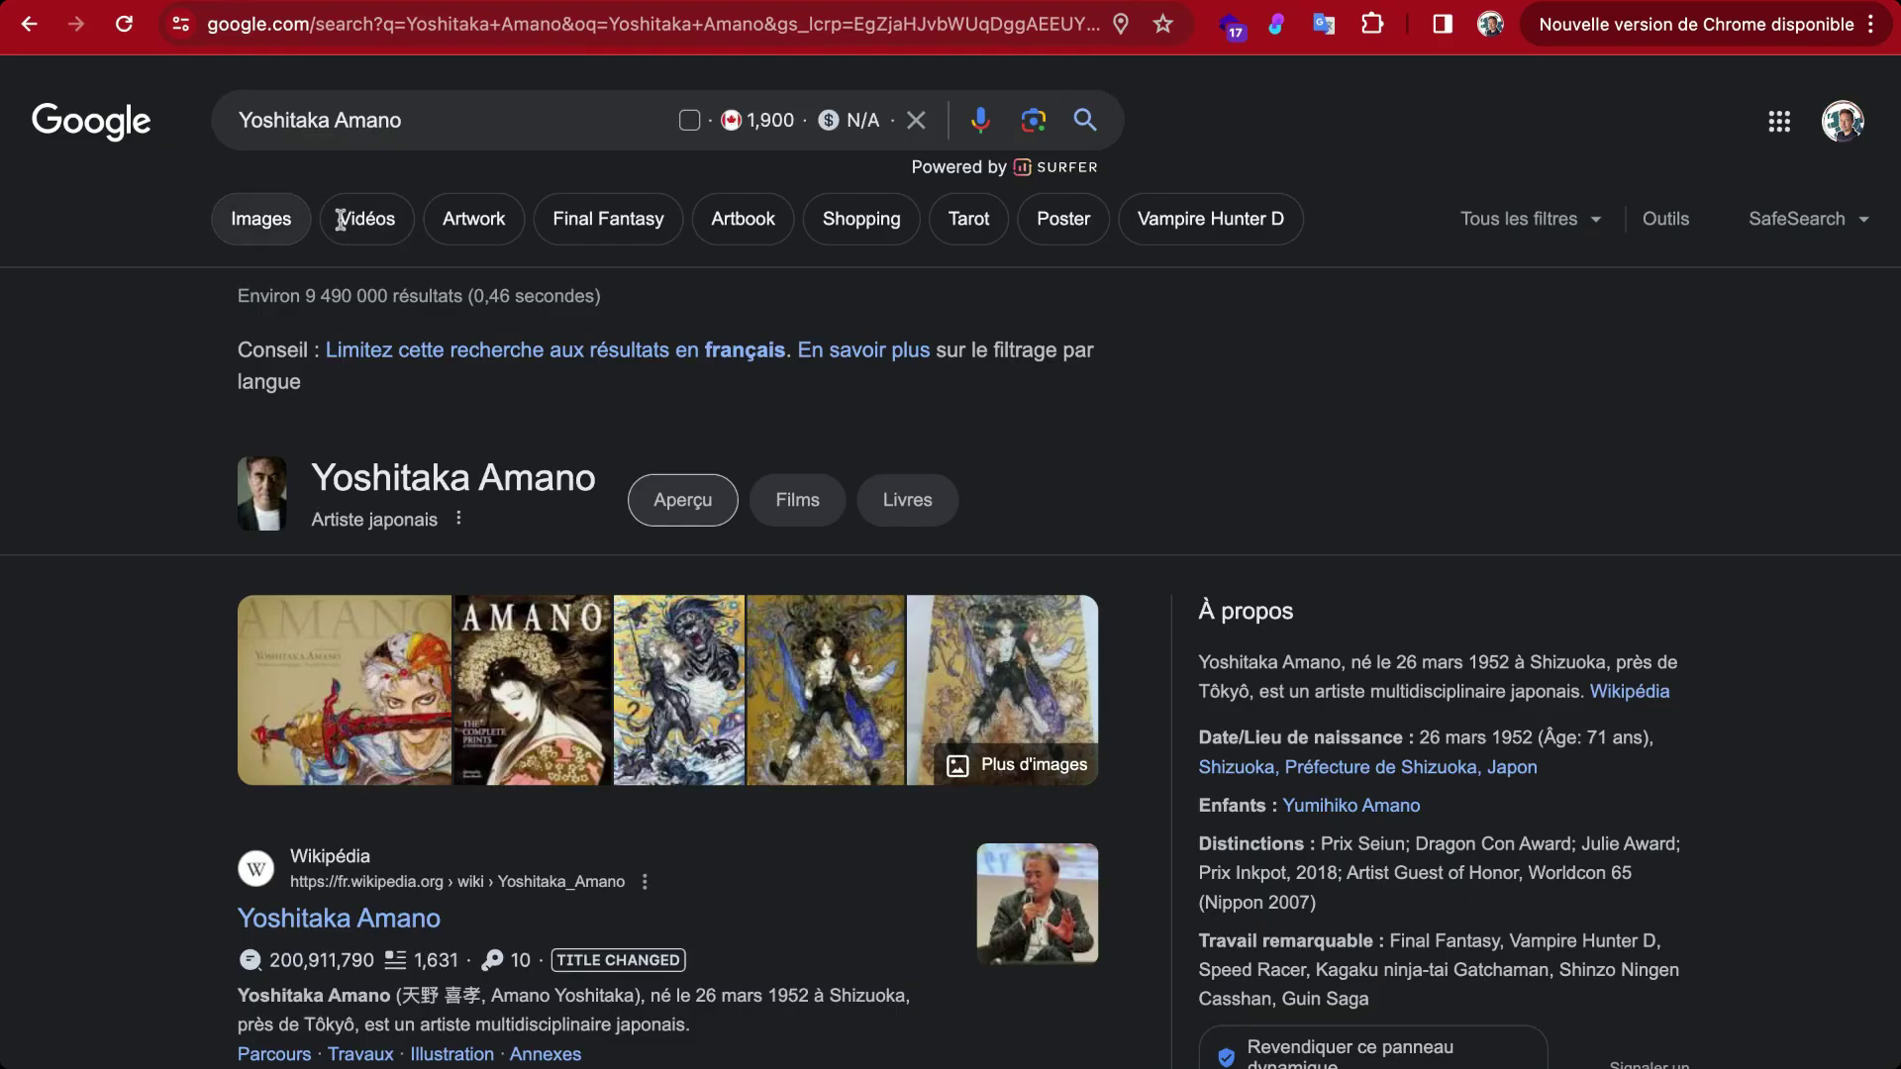
{"action": "left_click", "coordinate": [265, 222]}
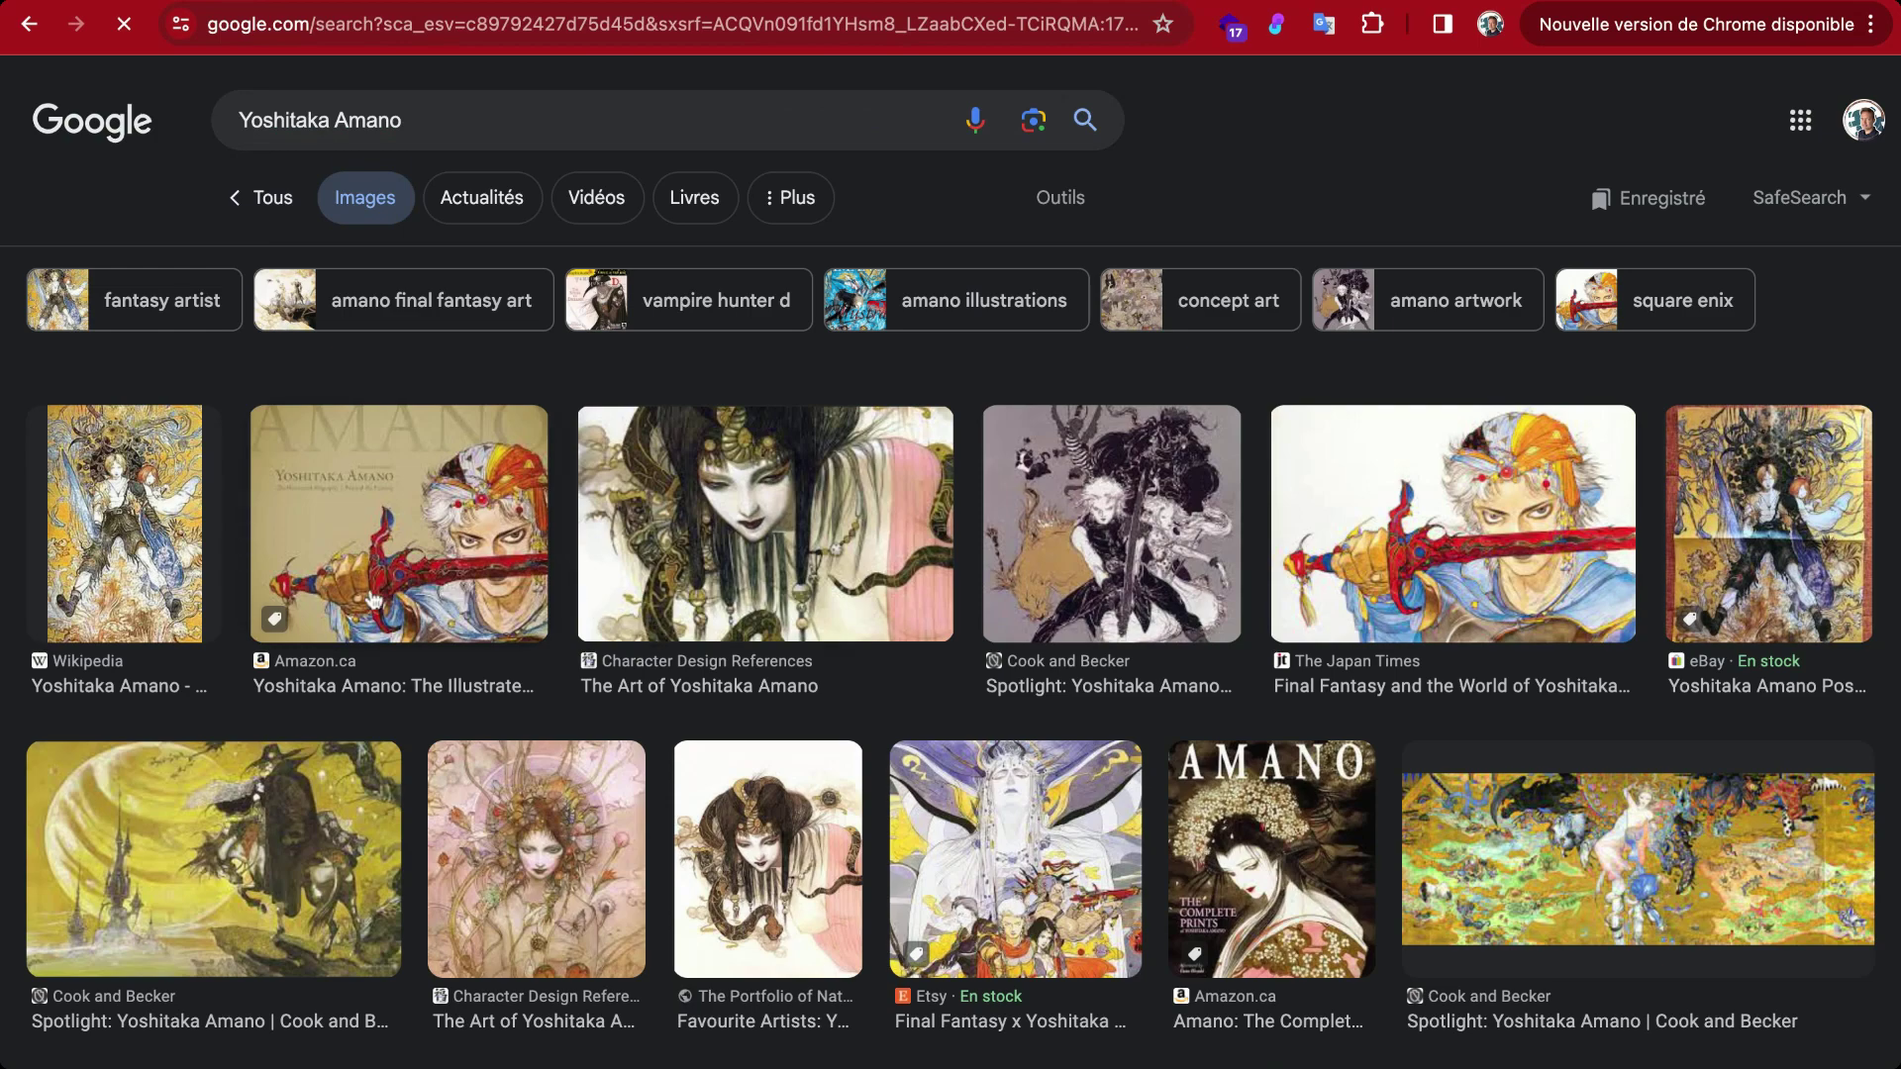
{"action": "scroll", "coordinate": [905, 709], "scroll_direction": "down", "scroll_amount": 1}
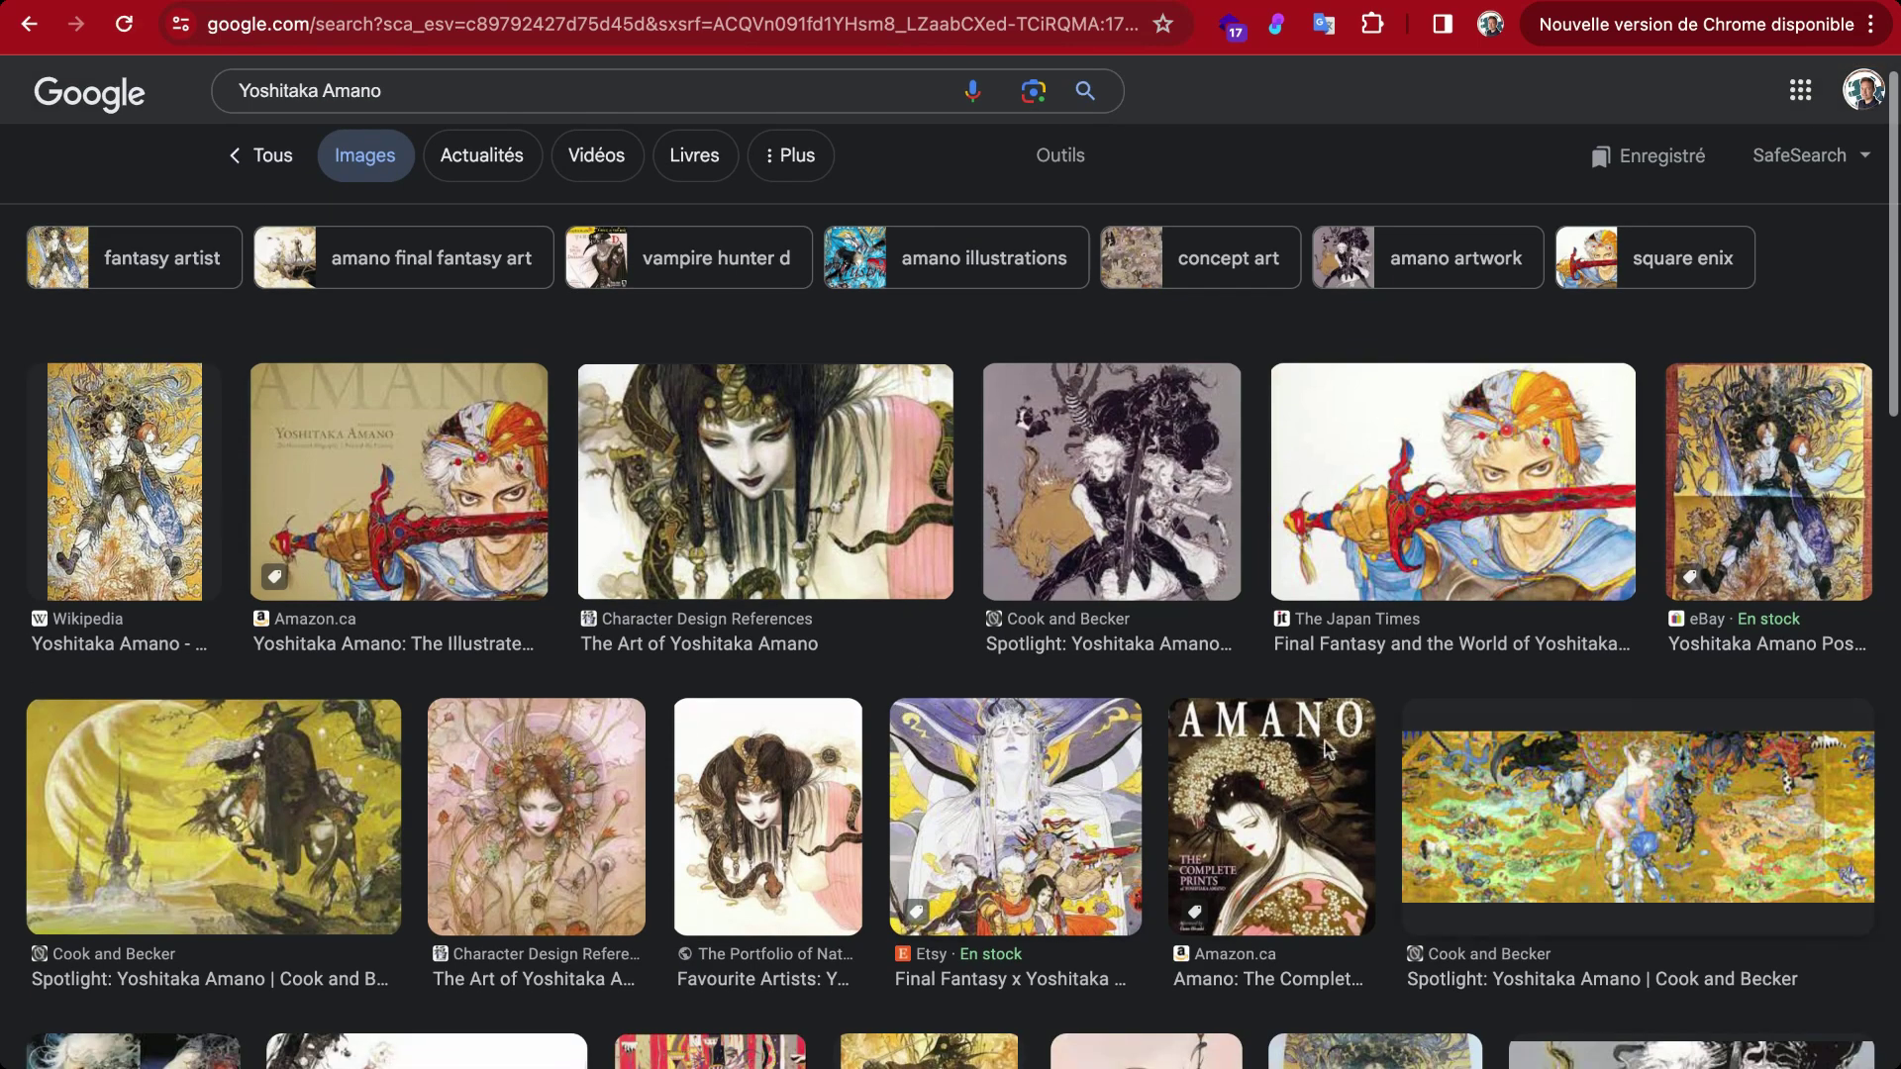
{"action": "scroll", "coordinate": [555, 762], "scroll_direction": "down", "scroll_amount": 3}
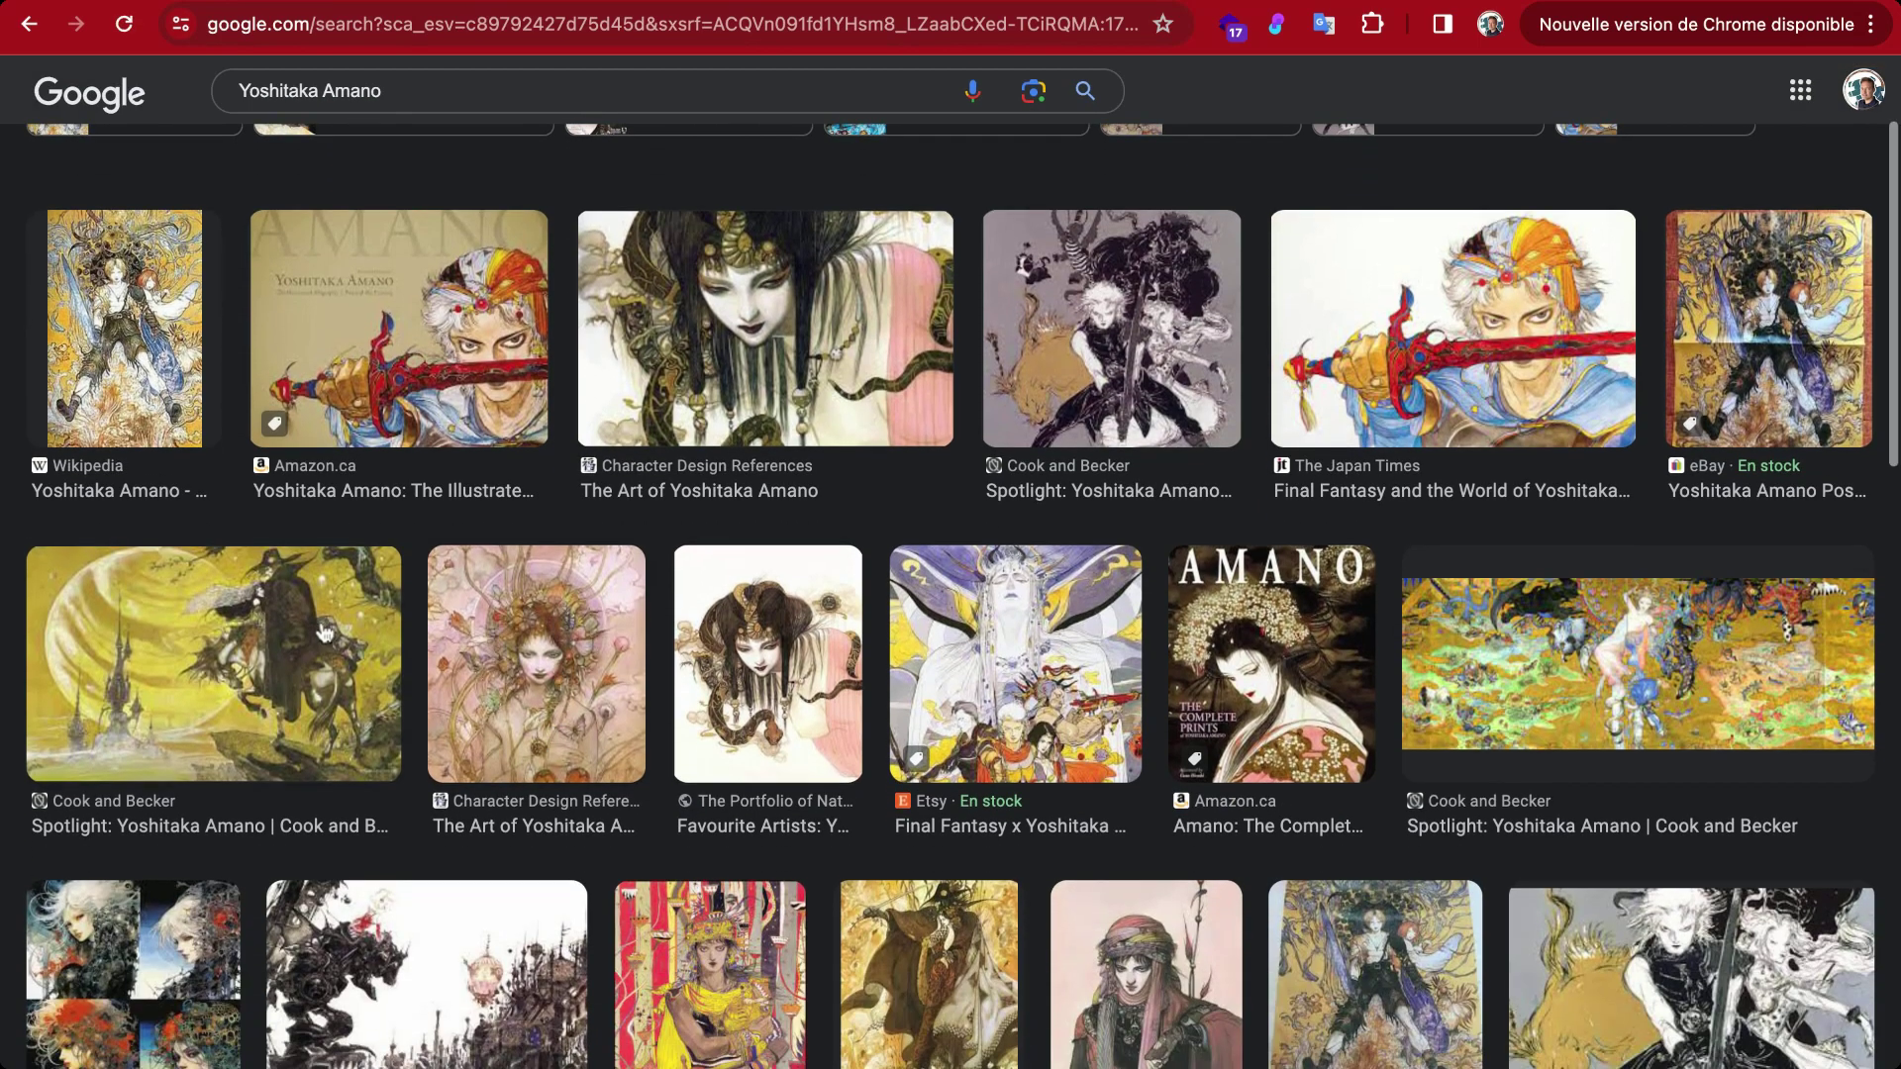
Step: Preview several Yoshitaka Amano artworks among the image results to examine the artist's style
{"action": "left_click", "coordinate": [322, 634]}
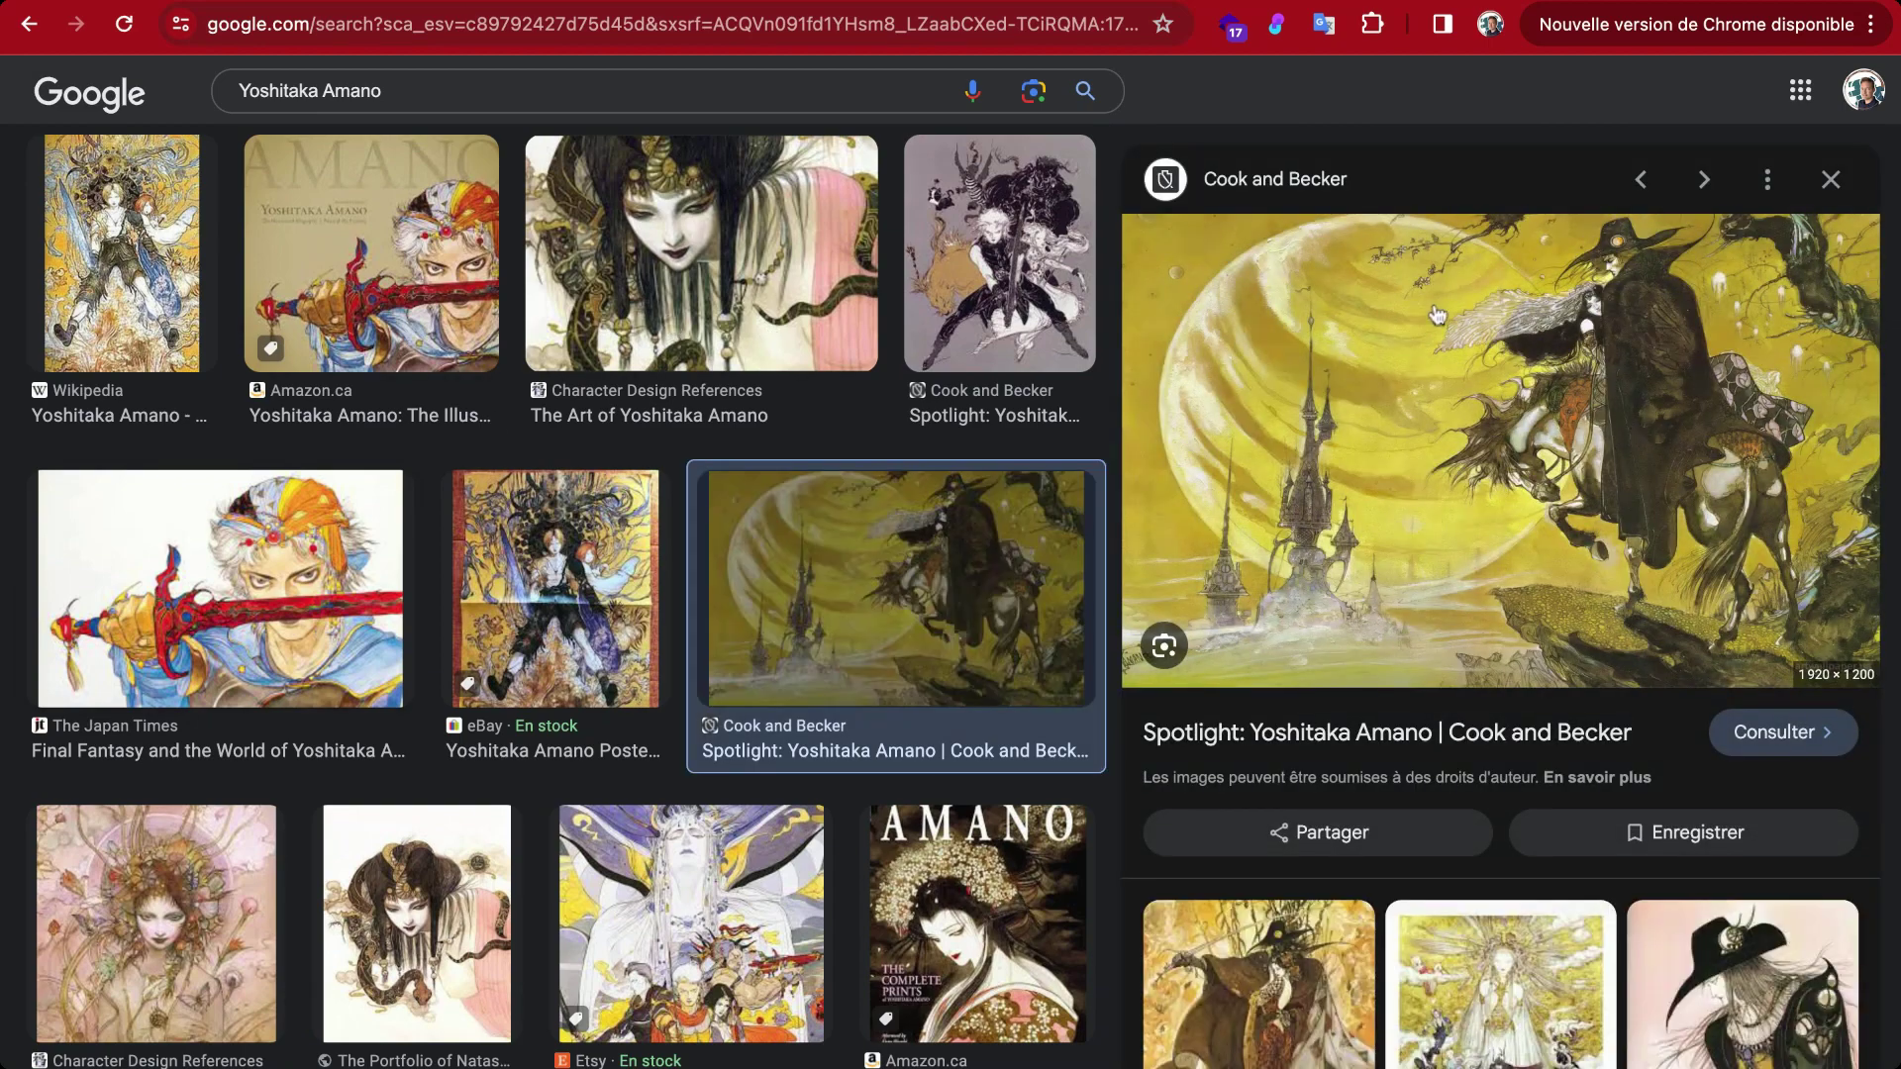
{"action": "scroll", "coordinate": [260, 691], "scroll_direction": "down", "scroll_amount": 5}
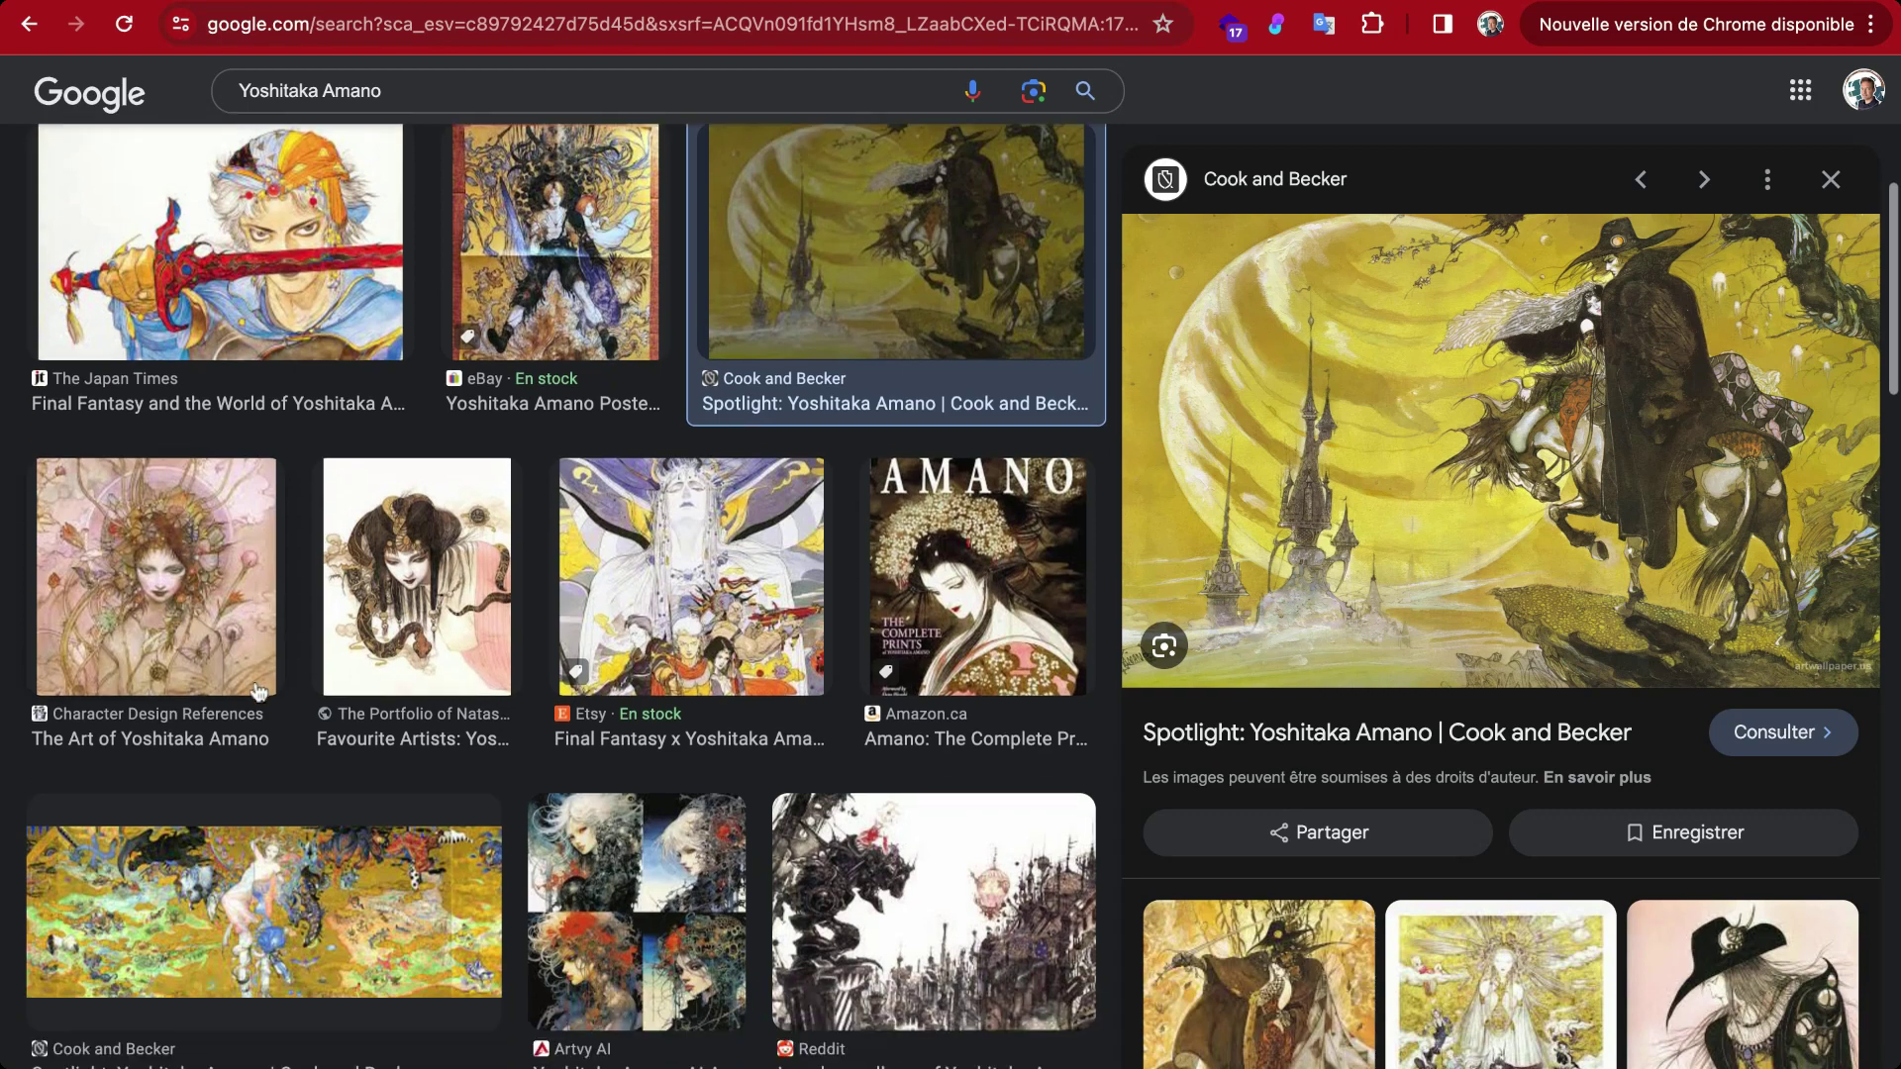
{"action": "left_click", "coordinate": [465, 510]}
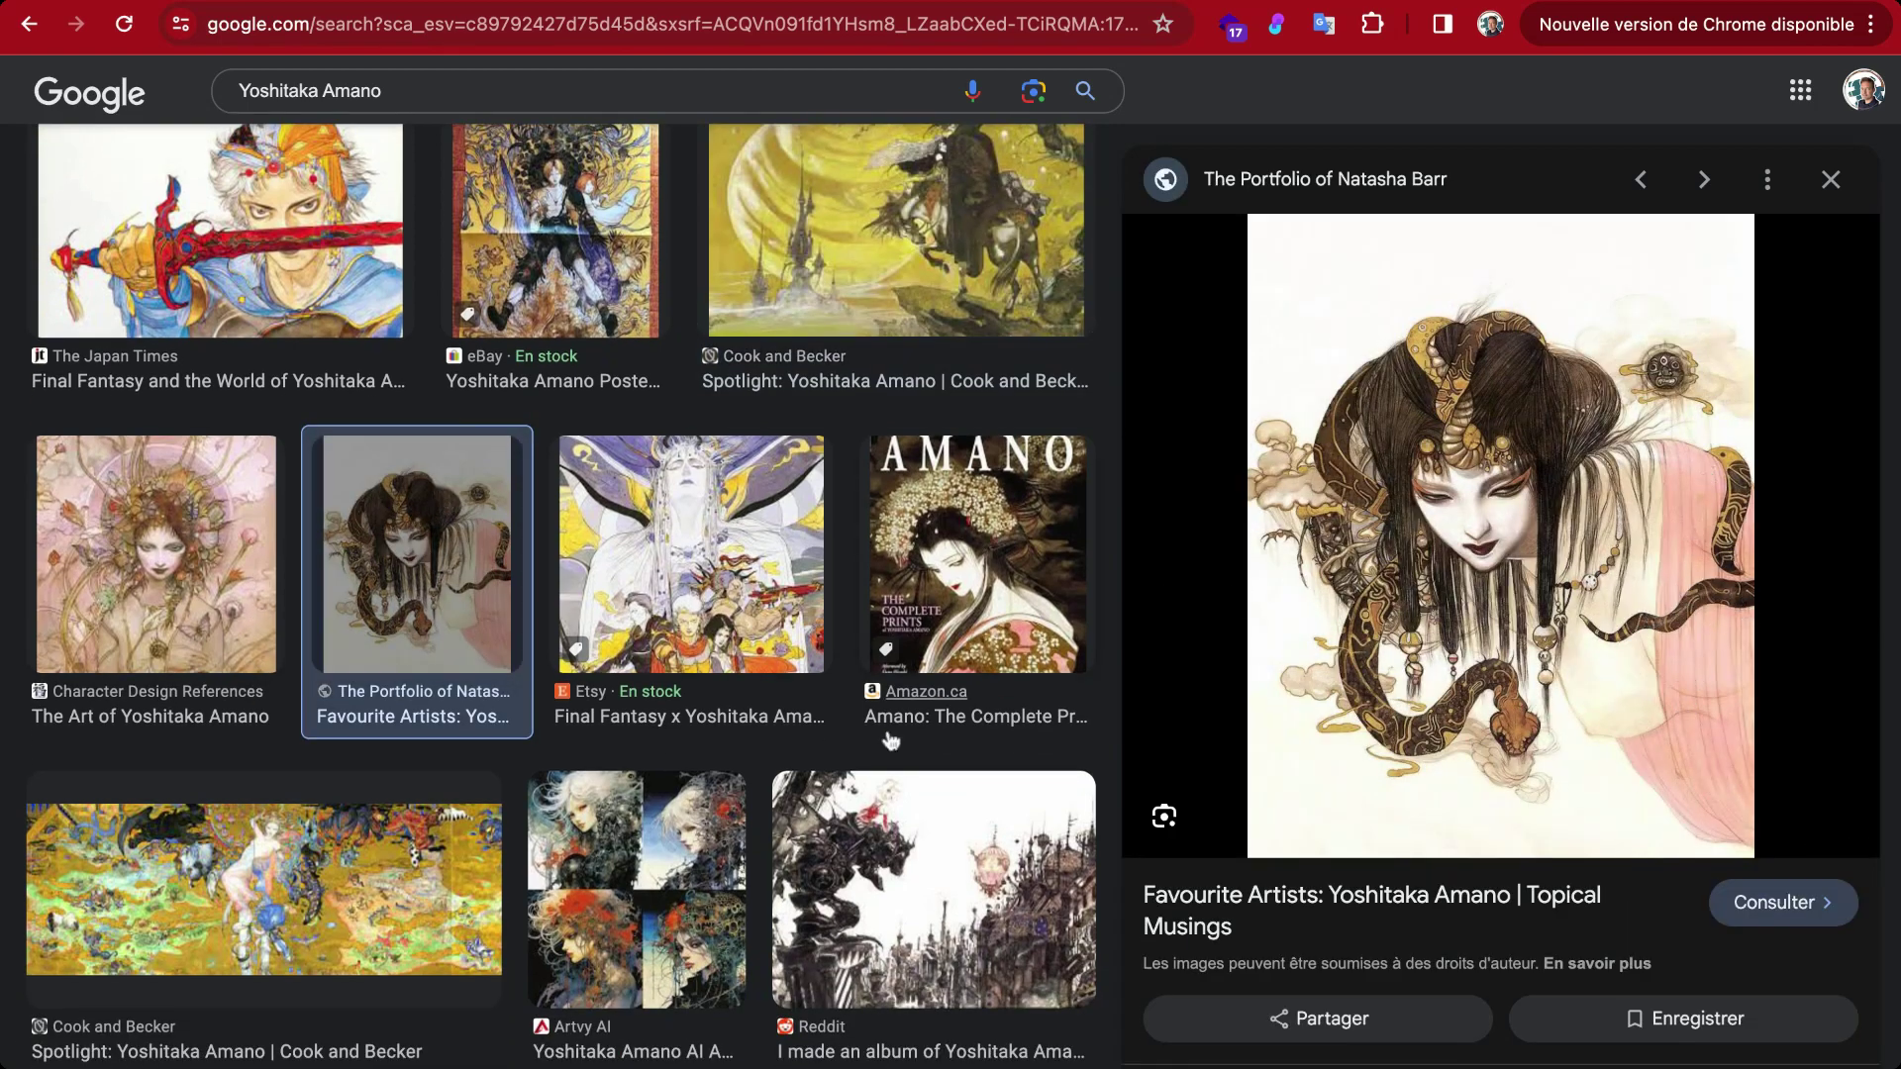
{"action": "left_click", "coordinate": [441, 838]}
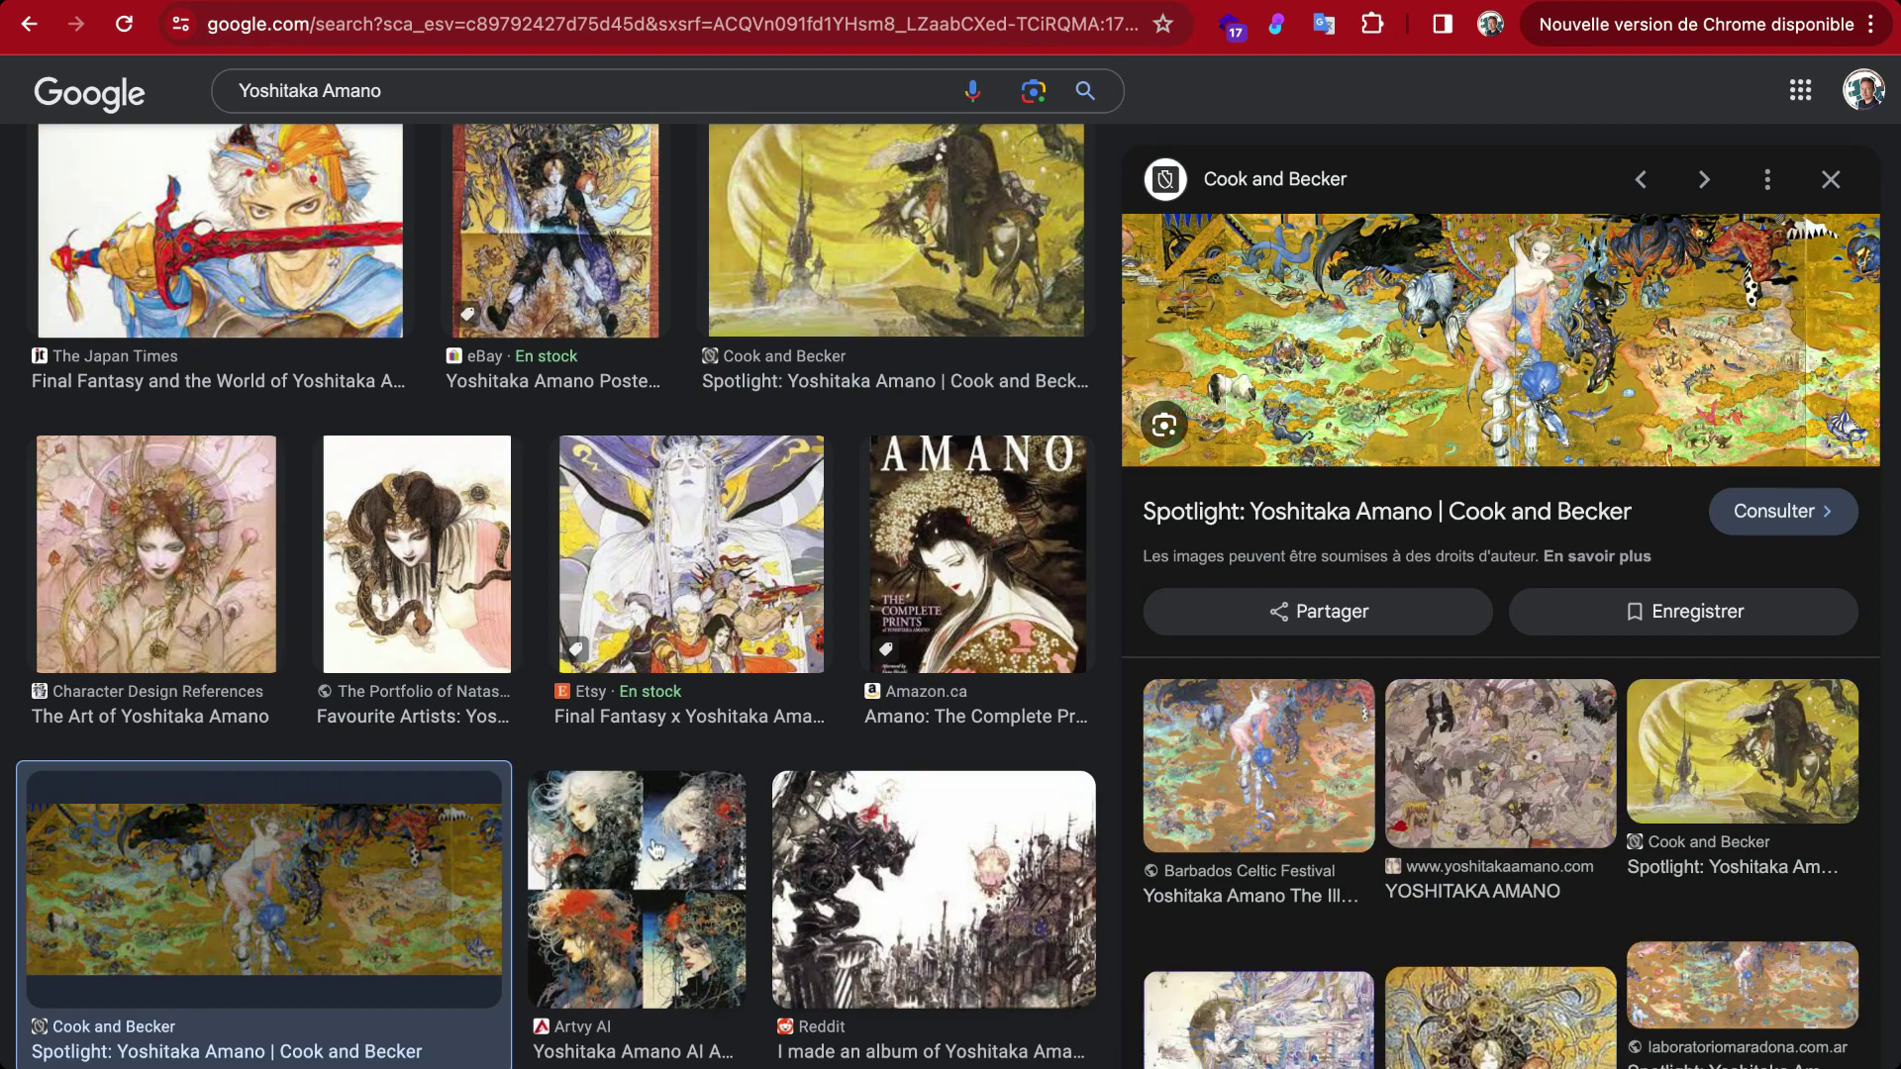
{"action": "left_click", "coordinate": [897, 916]}
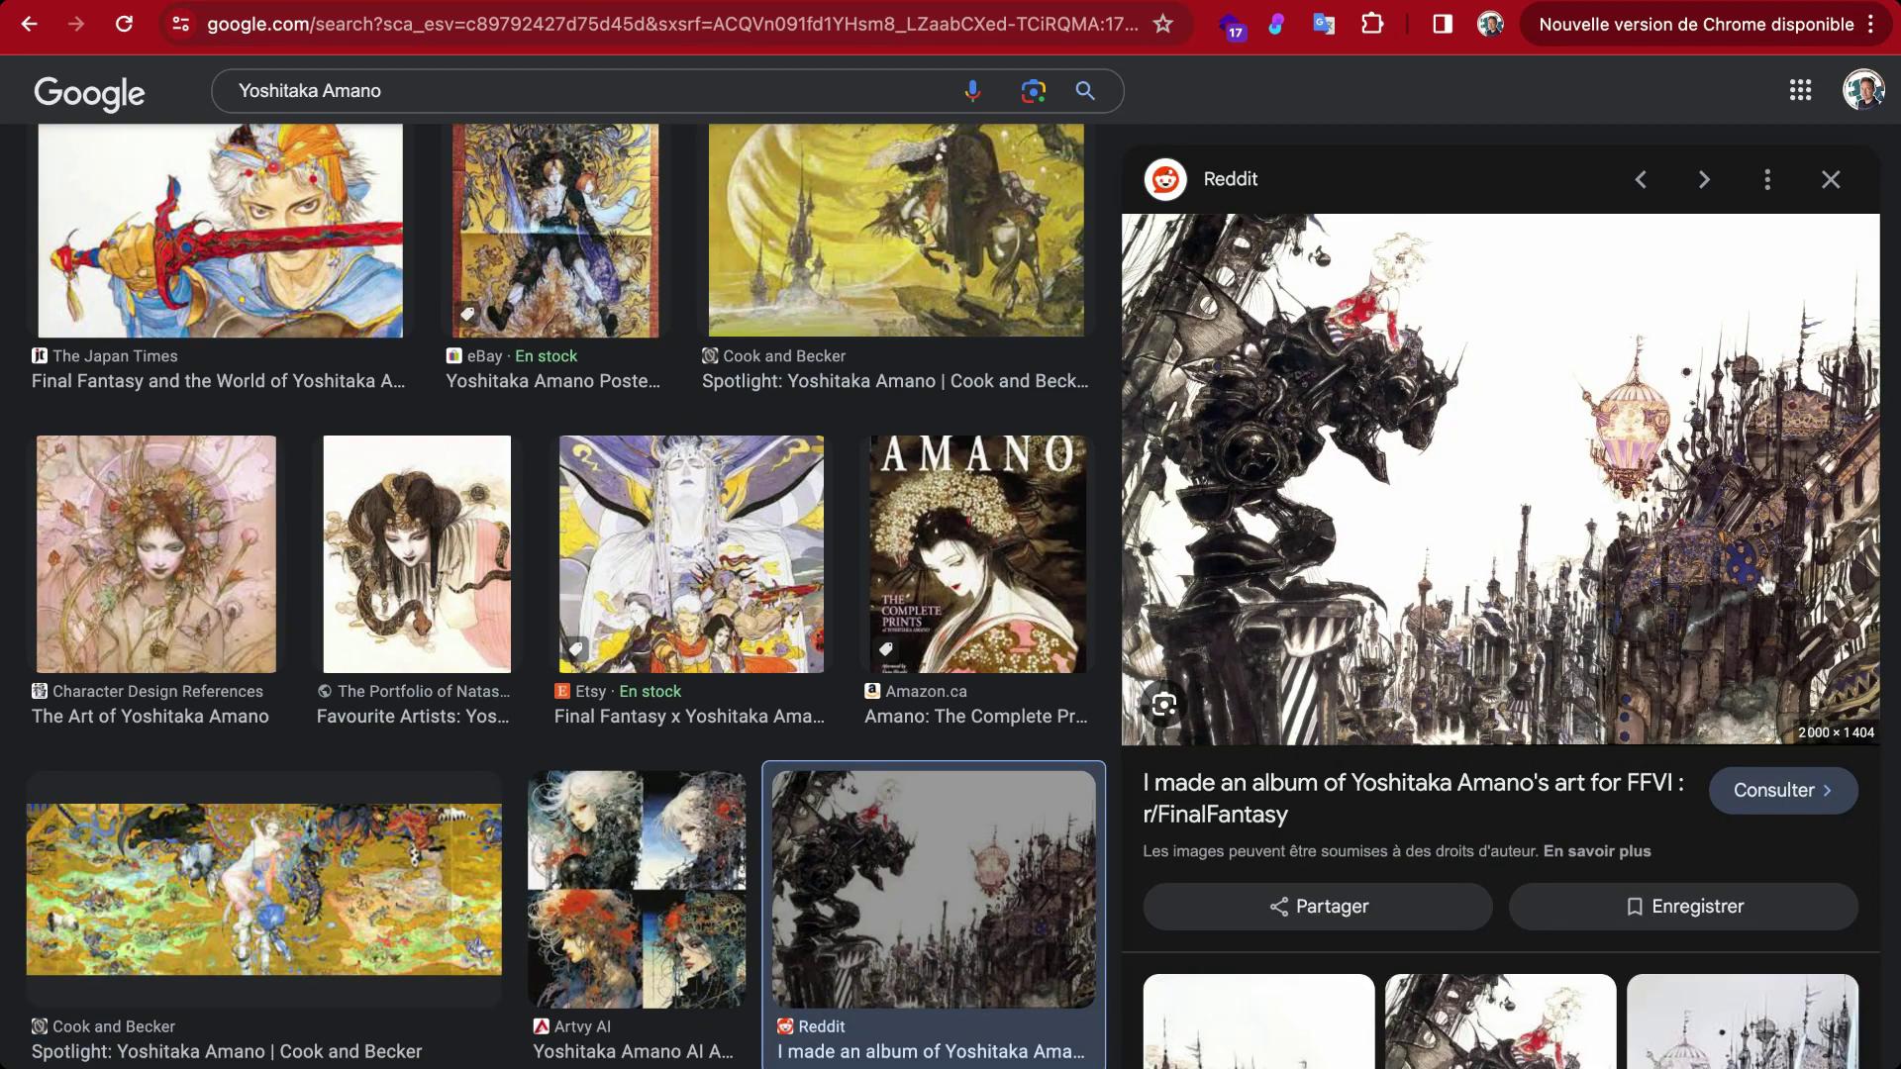
{"action": "key", "text": "Right"}
{"action": "key", "text": "Right"}
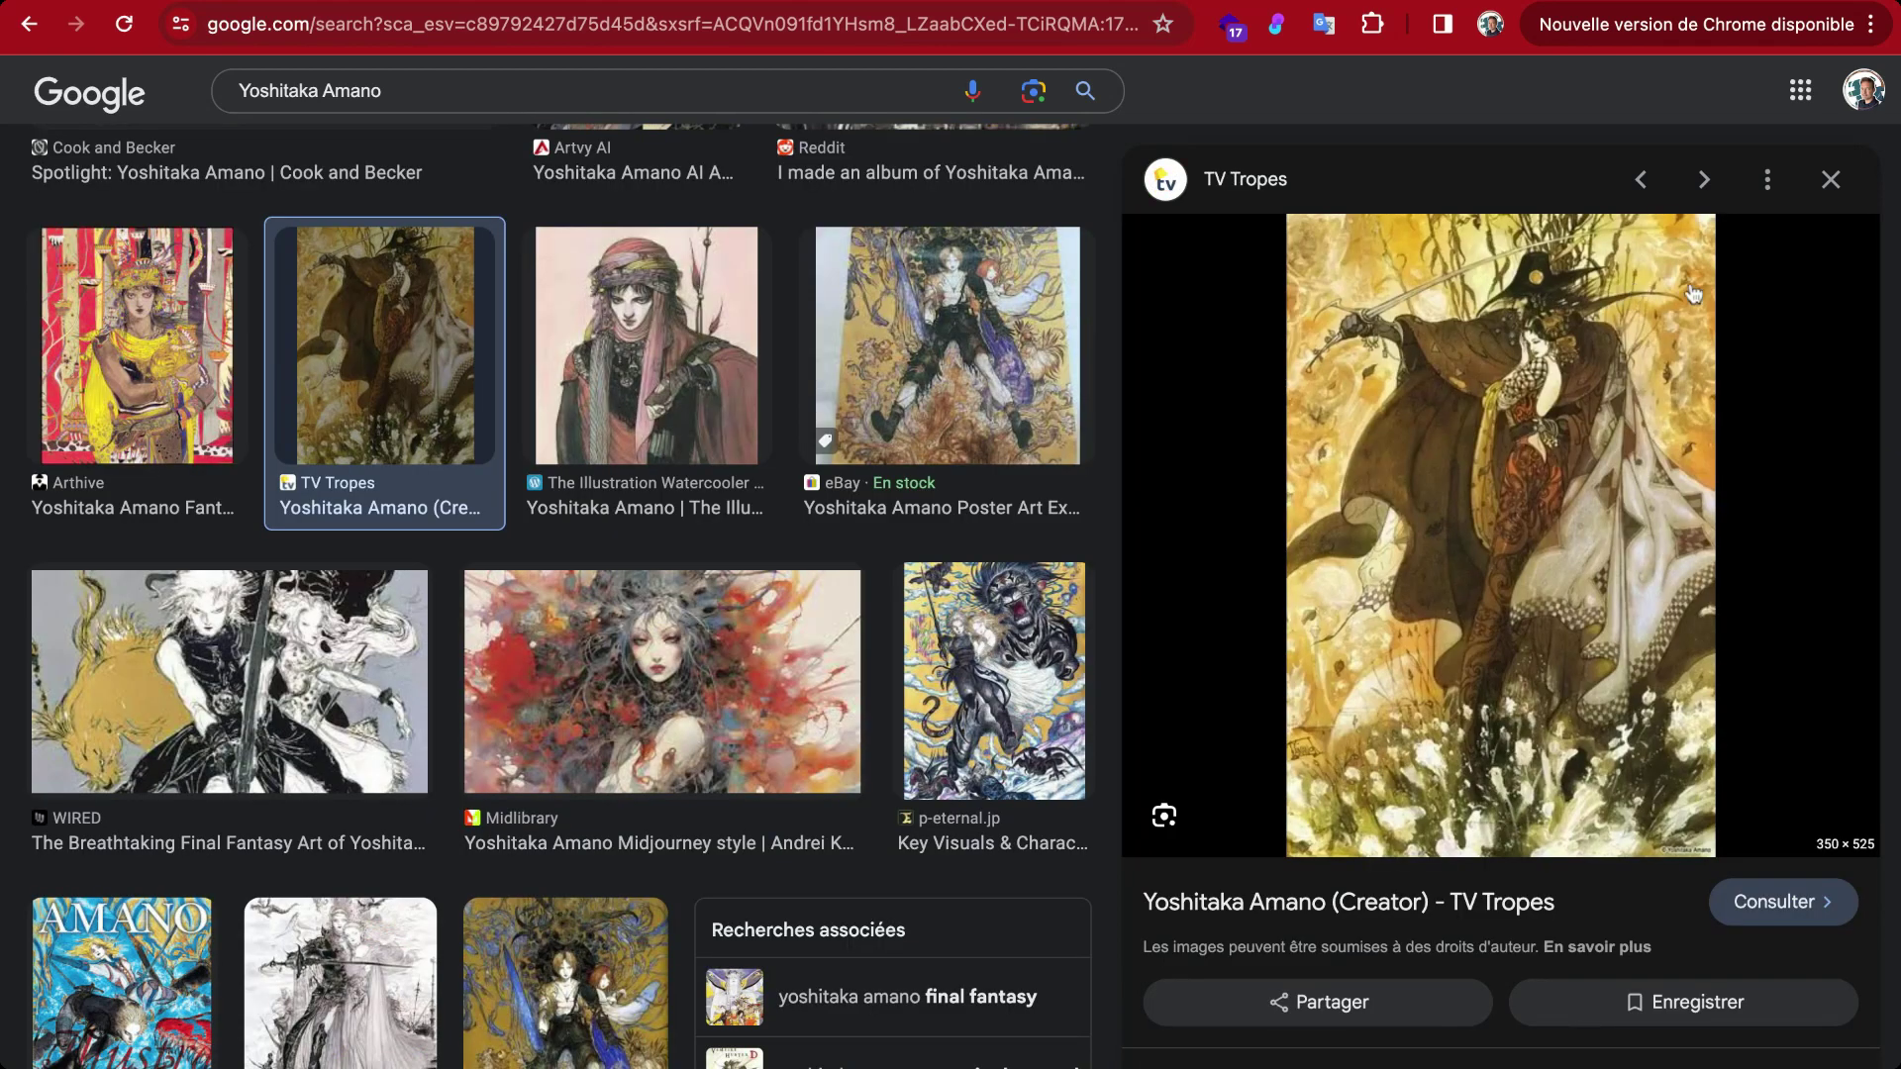
{"action": "left_click", "coordinate": [682, 686]}
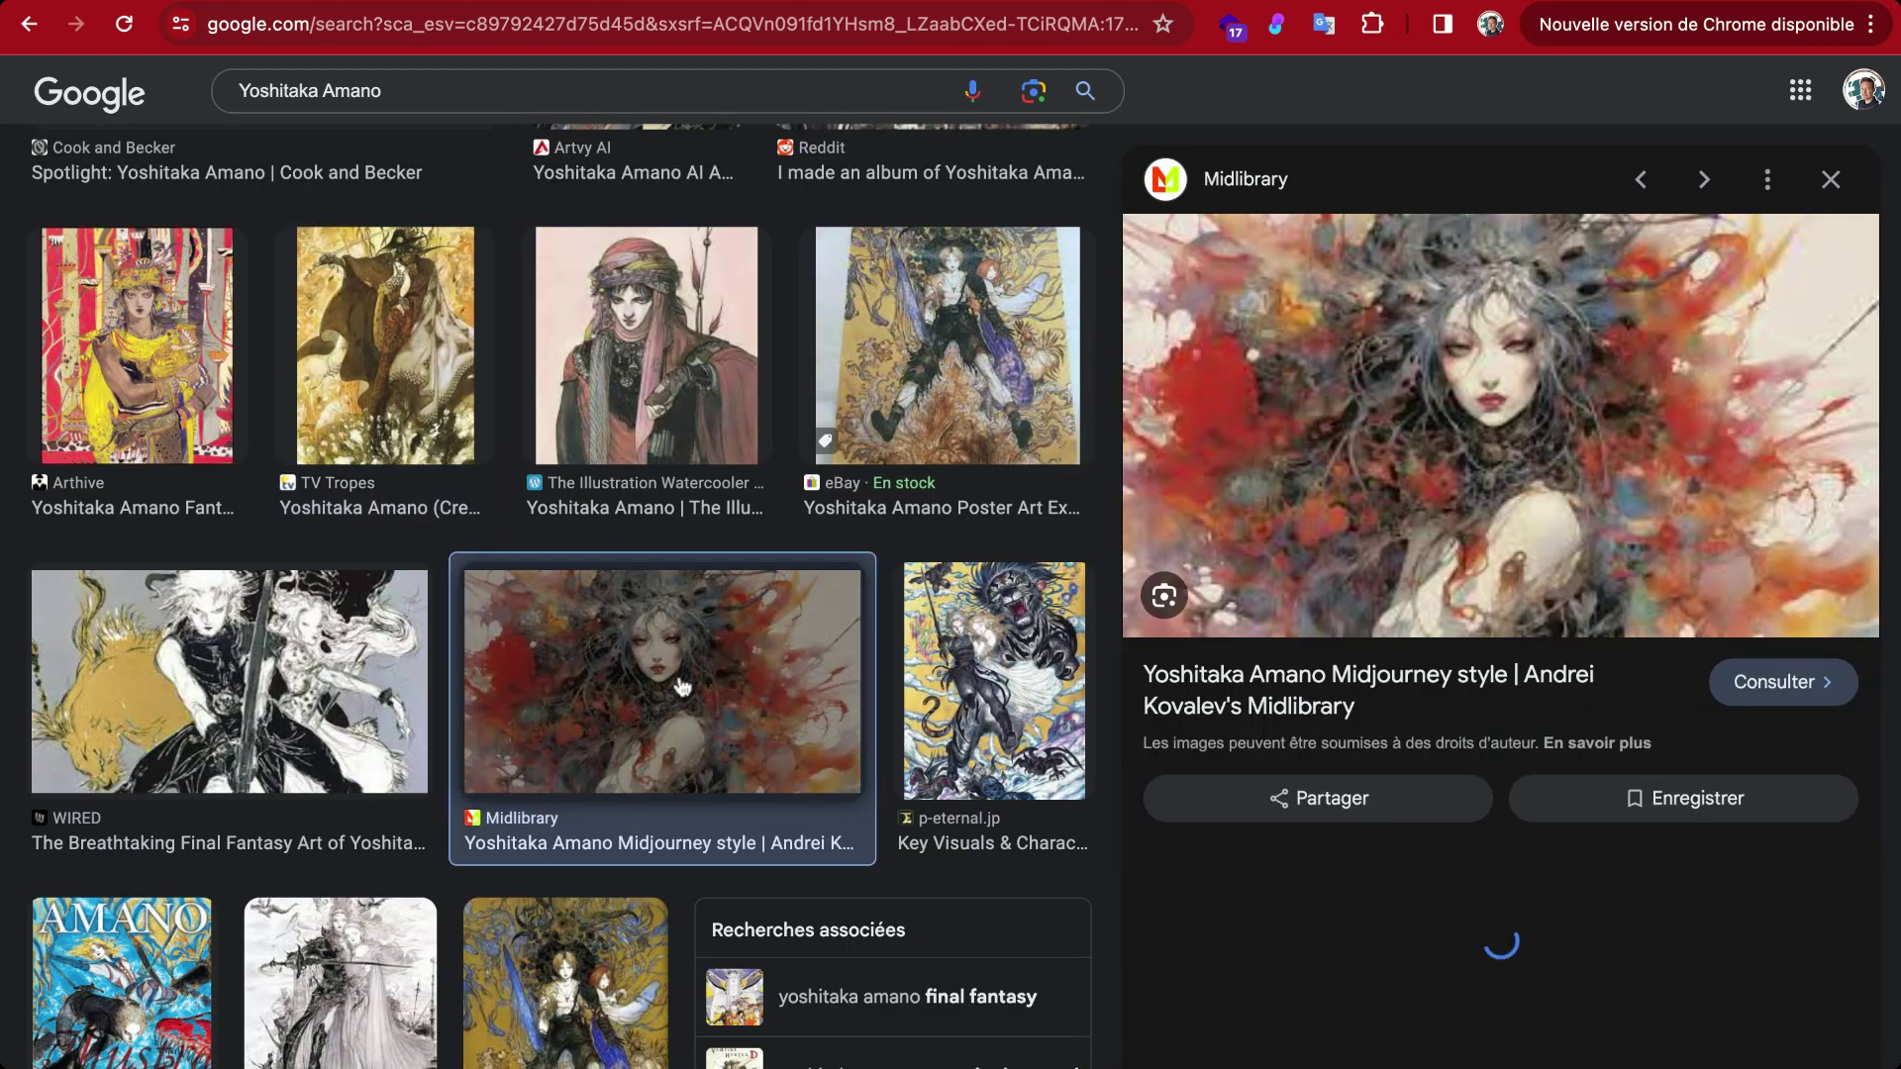
{"action": "left_click", "coordinate": [965, 608]}
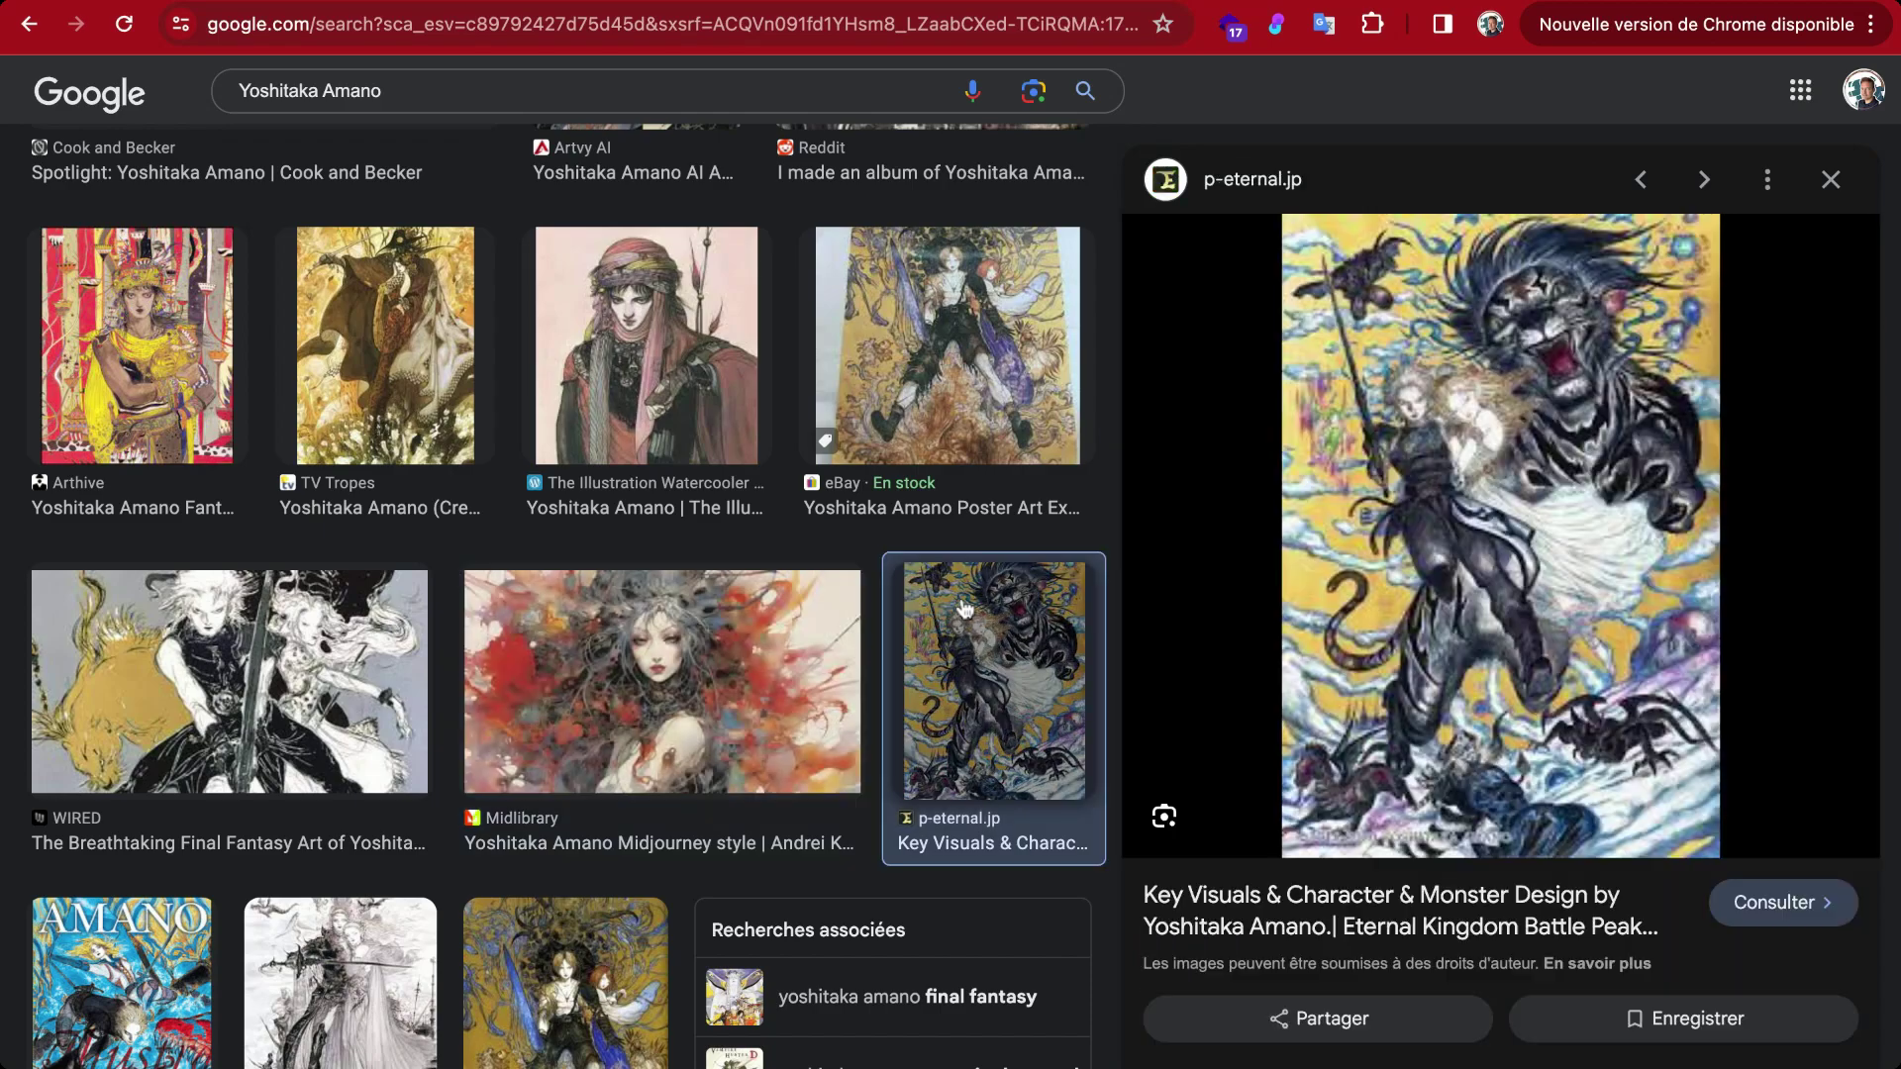
{"action": "scroll", "coordinate": [1060, 518], "scroll_direction": "up", "scroll_amount": 10}
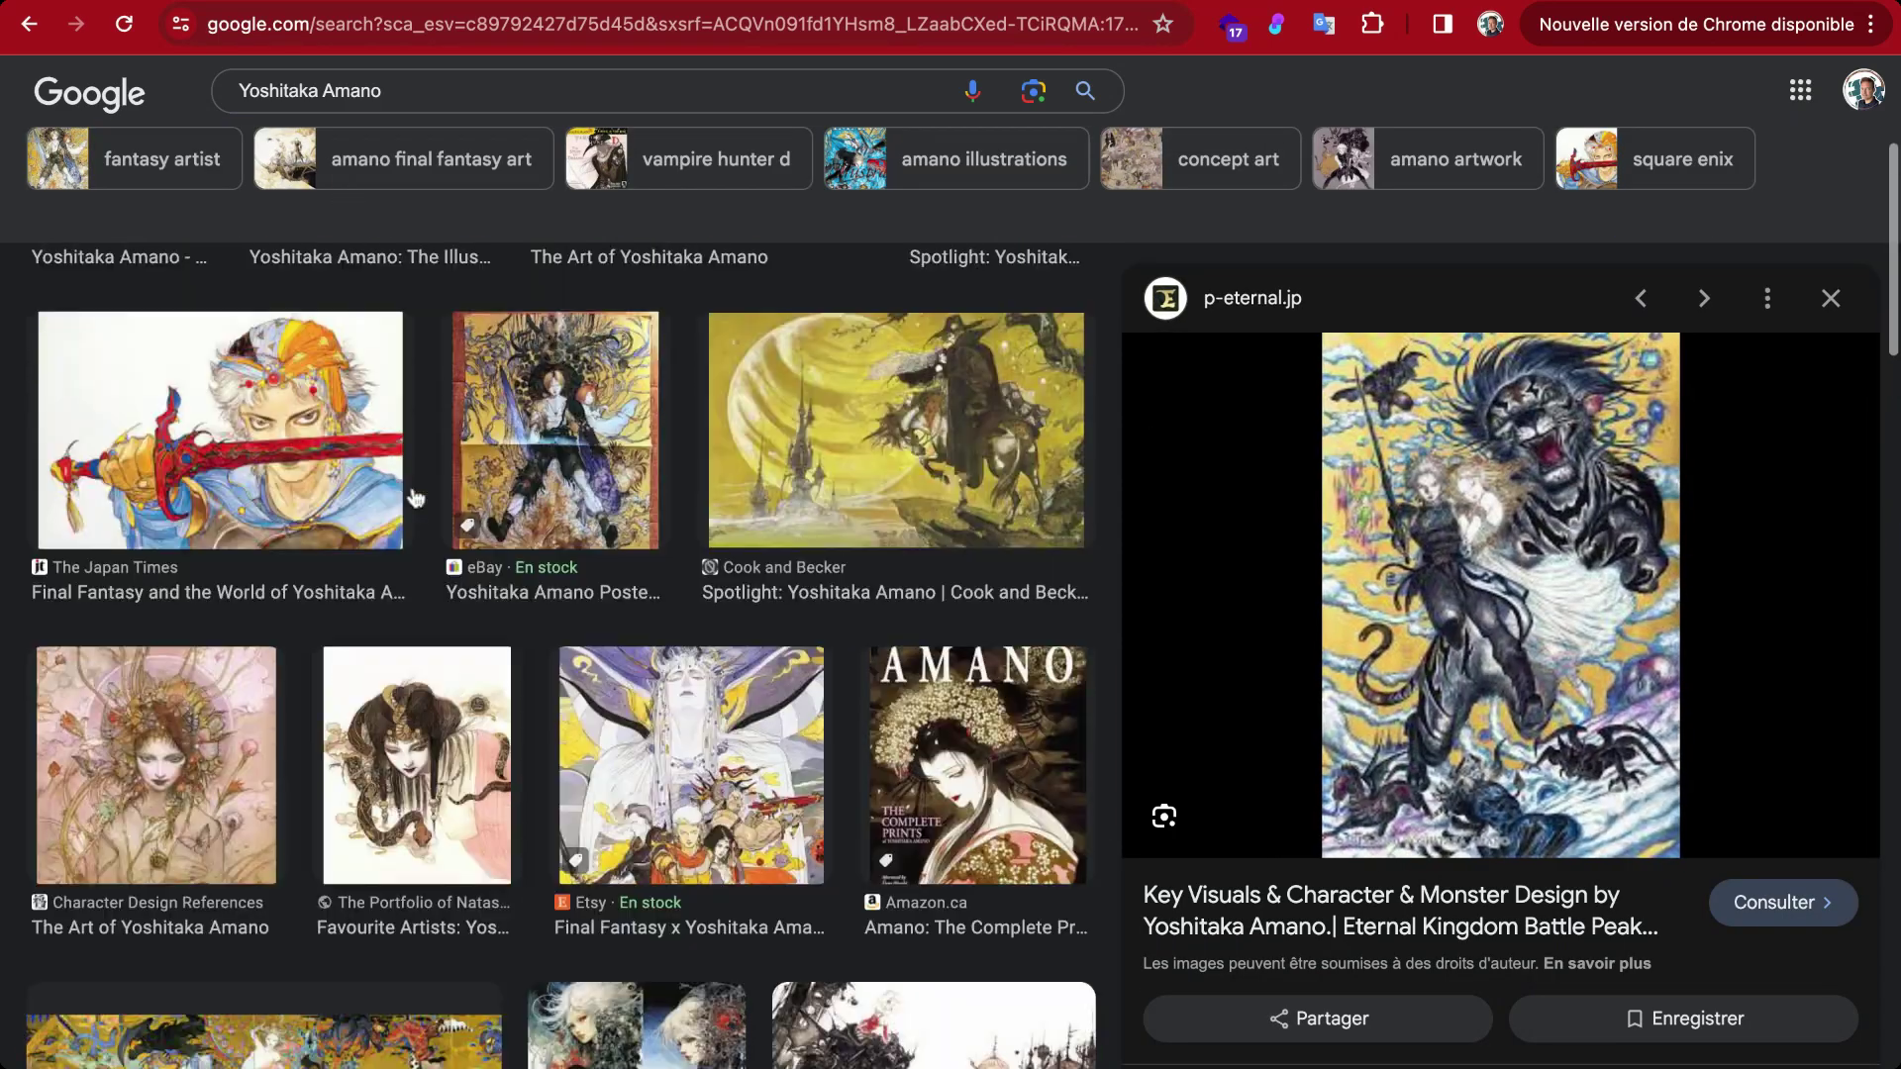
{"action": "scroll", "coordinate": [416, 496], "scroll_direction": "up", "scroll_amount": 3}
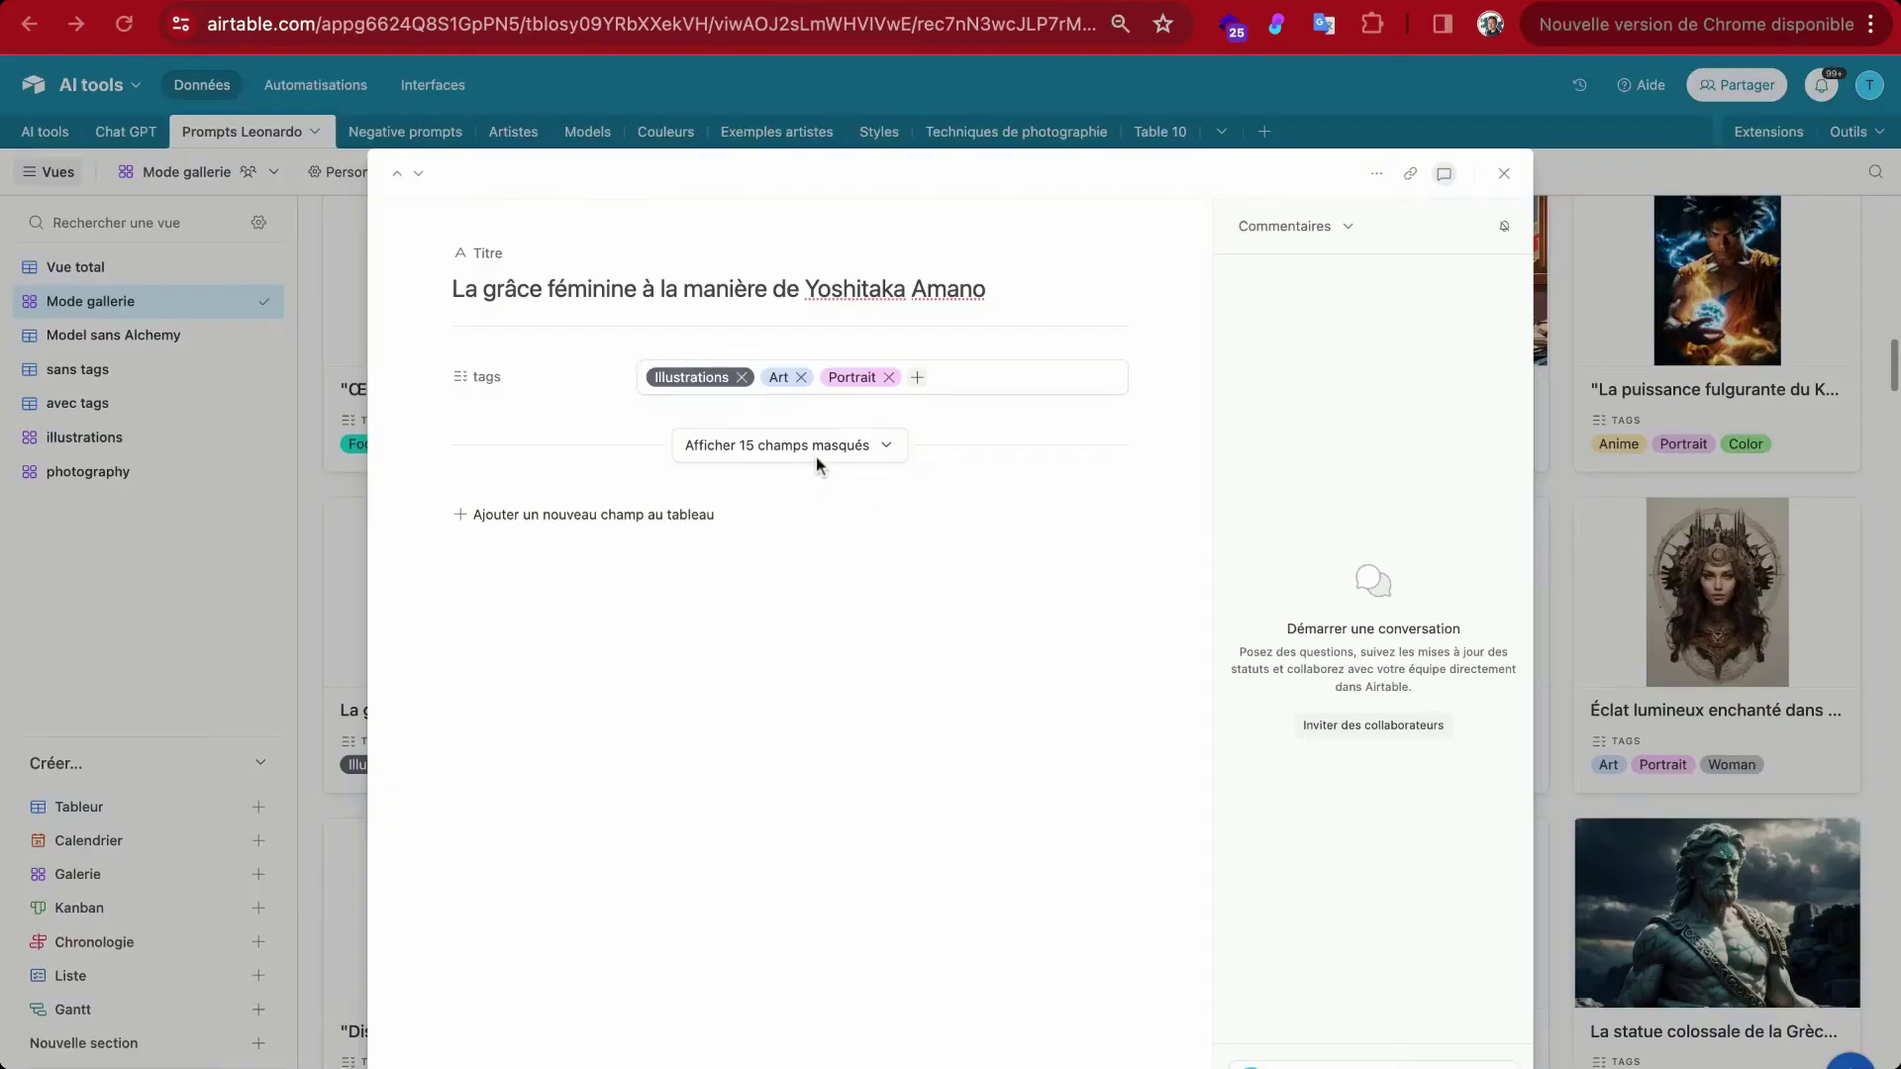
Step: Return to the Airtable record, show its hidden fields, copy the prompt and check the model used
{"action": "left_click", "coordinate": [812, 450]}
{"action": "left_click", "coordinate": [764, 525]}
{"action": "triple_click", "coordinate": [762, 522]}
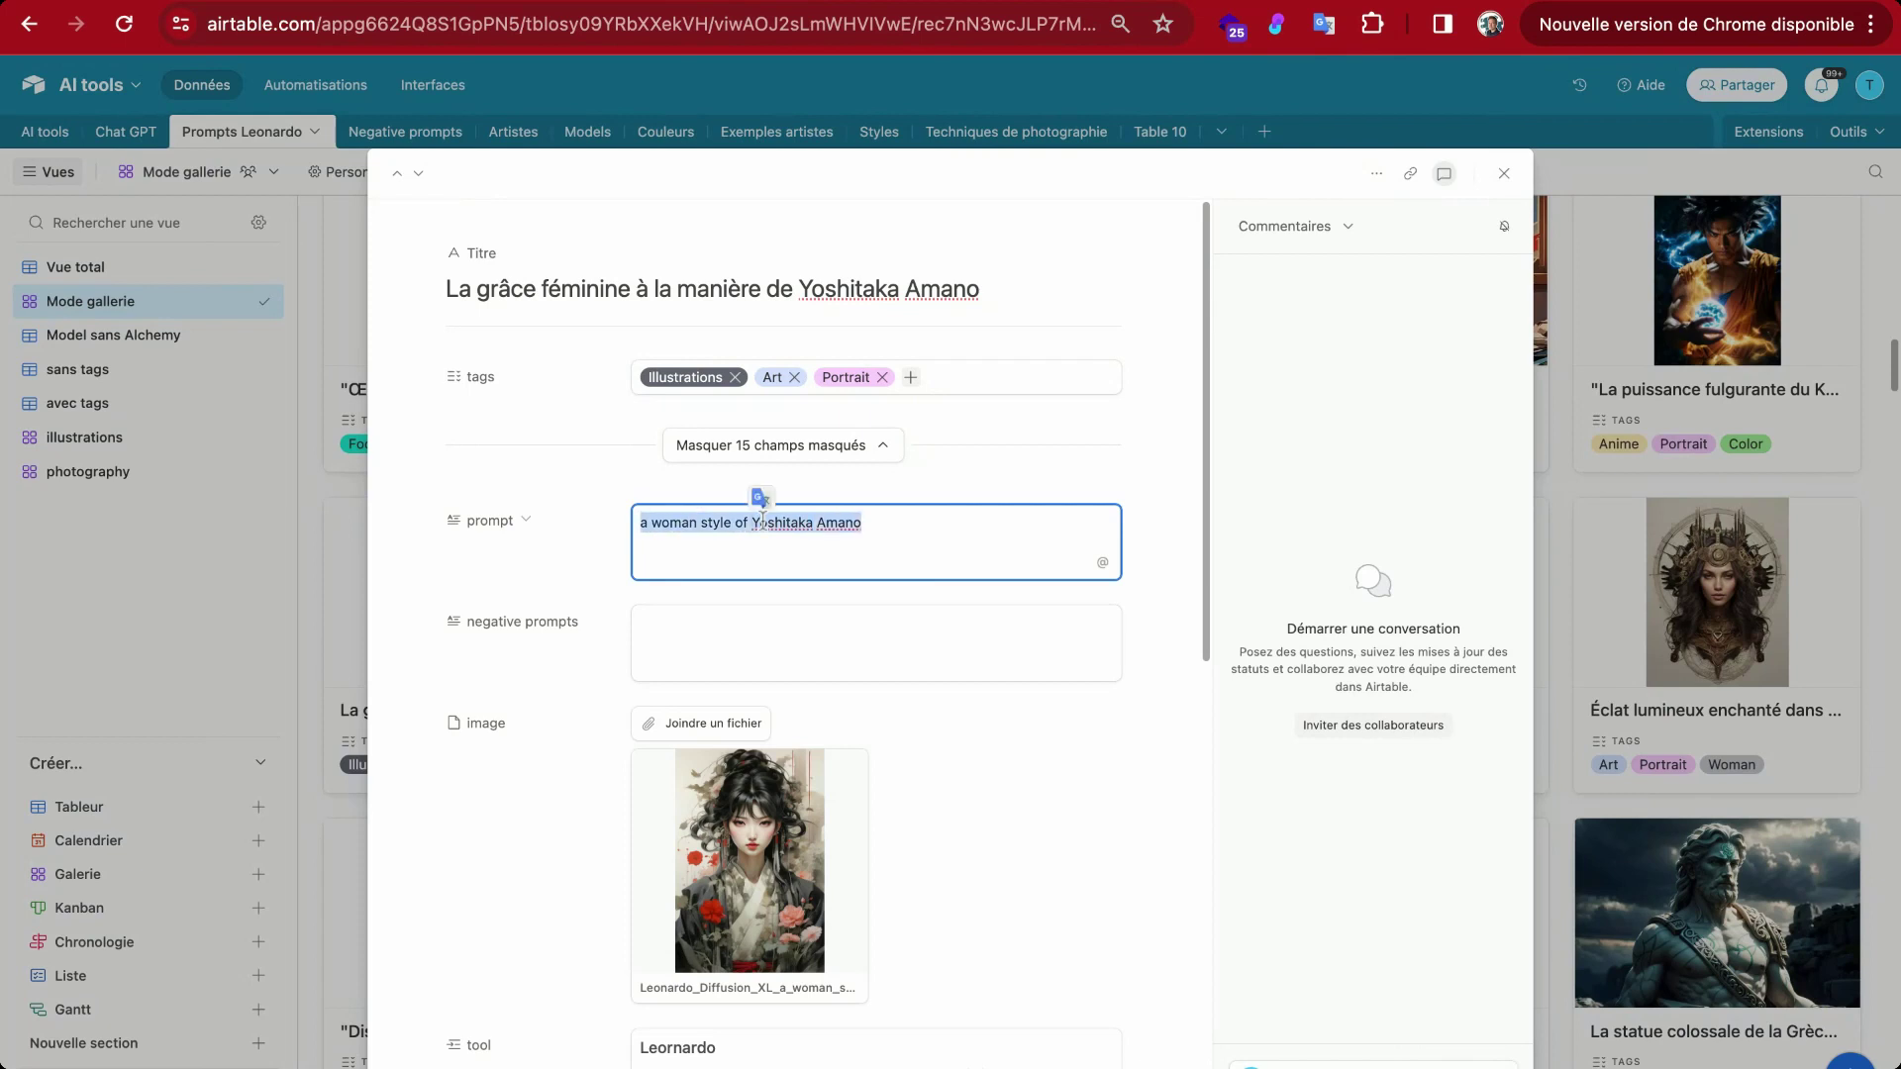
{"action": "left_click", "coordinate": [932, 701]}
{"action": "scroll", "coordinate": [932, 701], "scroll_direction": "down", "scroll_amount": 5}
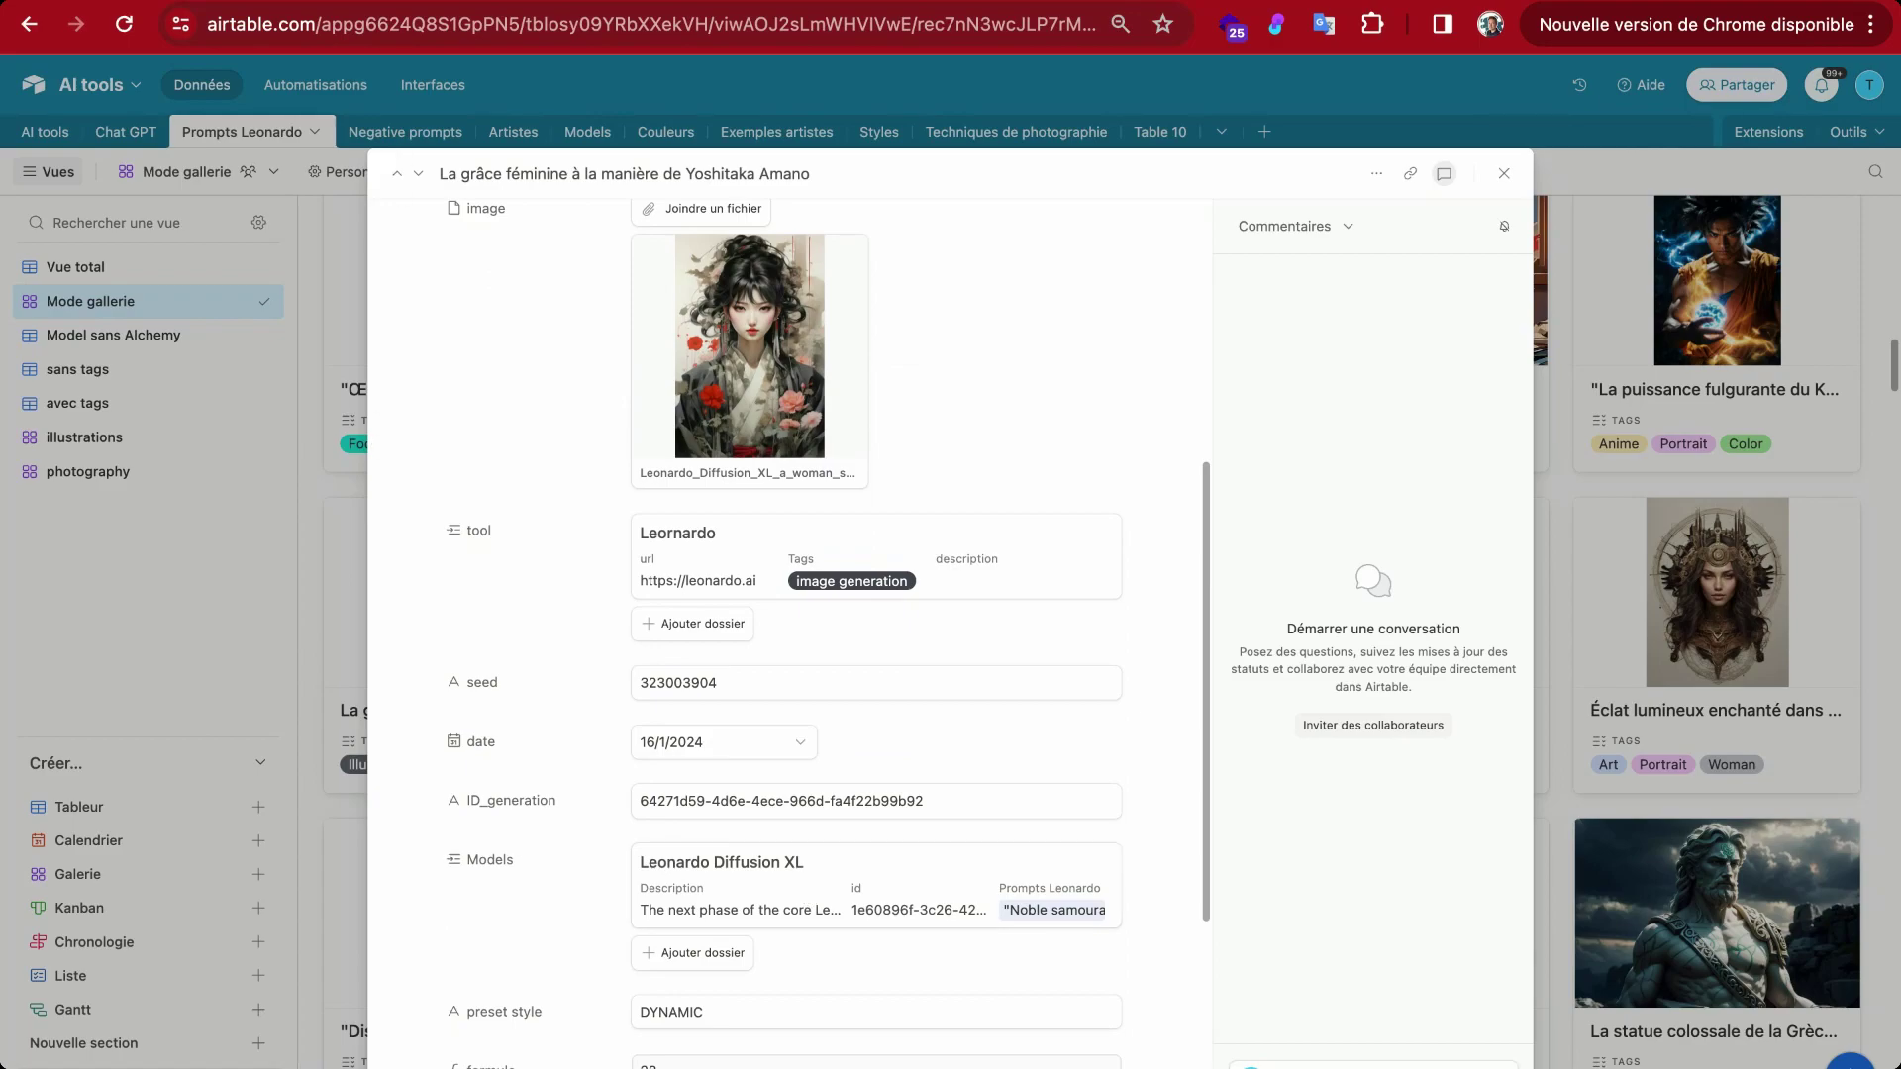
Step: Switch to Leonardo.Ai with the prompt "a woman style of Yoshitaka Amano" and choose the Leonardo Diffusion XL model
{"action": "left_click", "coordinate": [282, 2]}
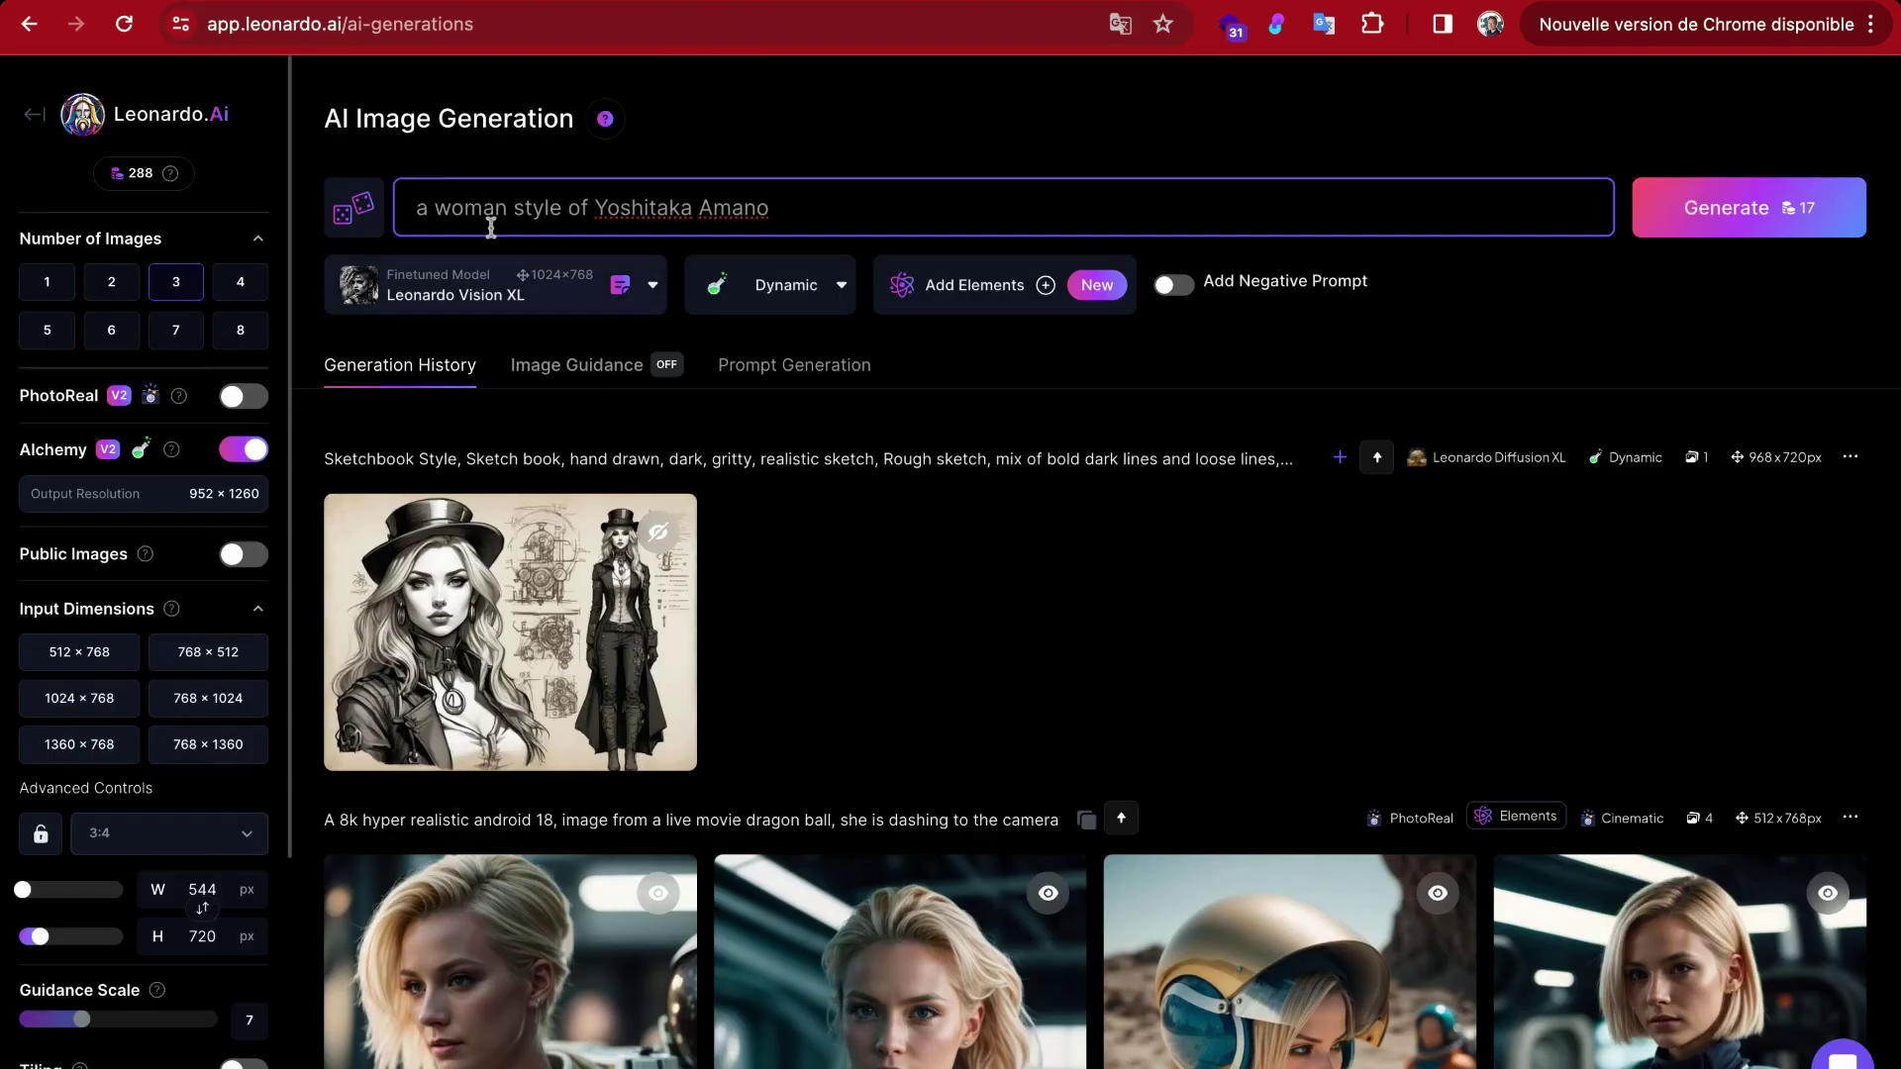
{"action": "left_click", "coordinate": [650, 289]}
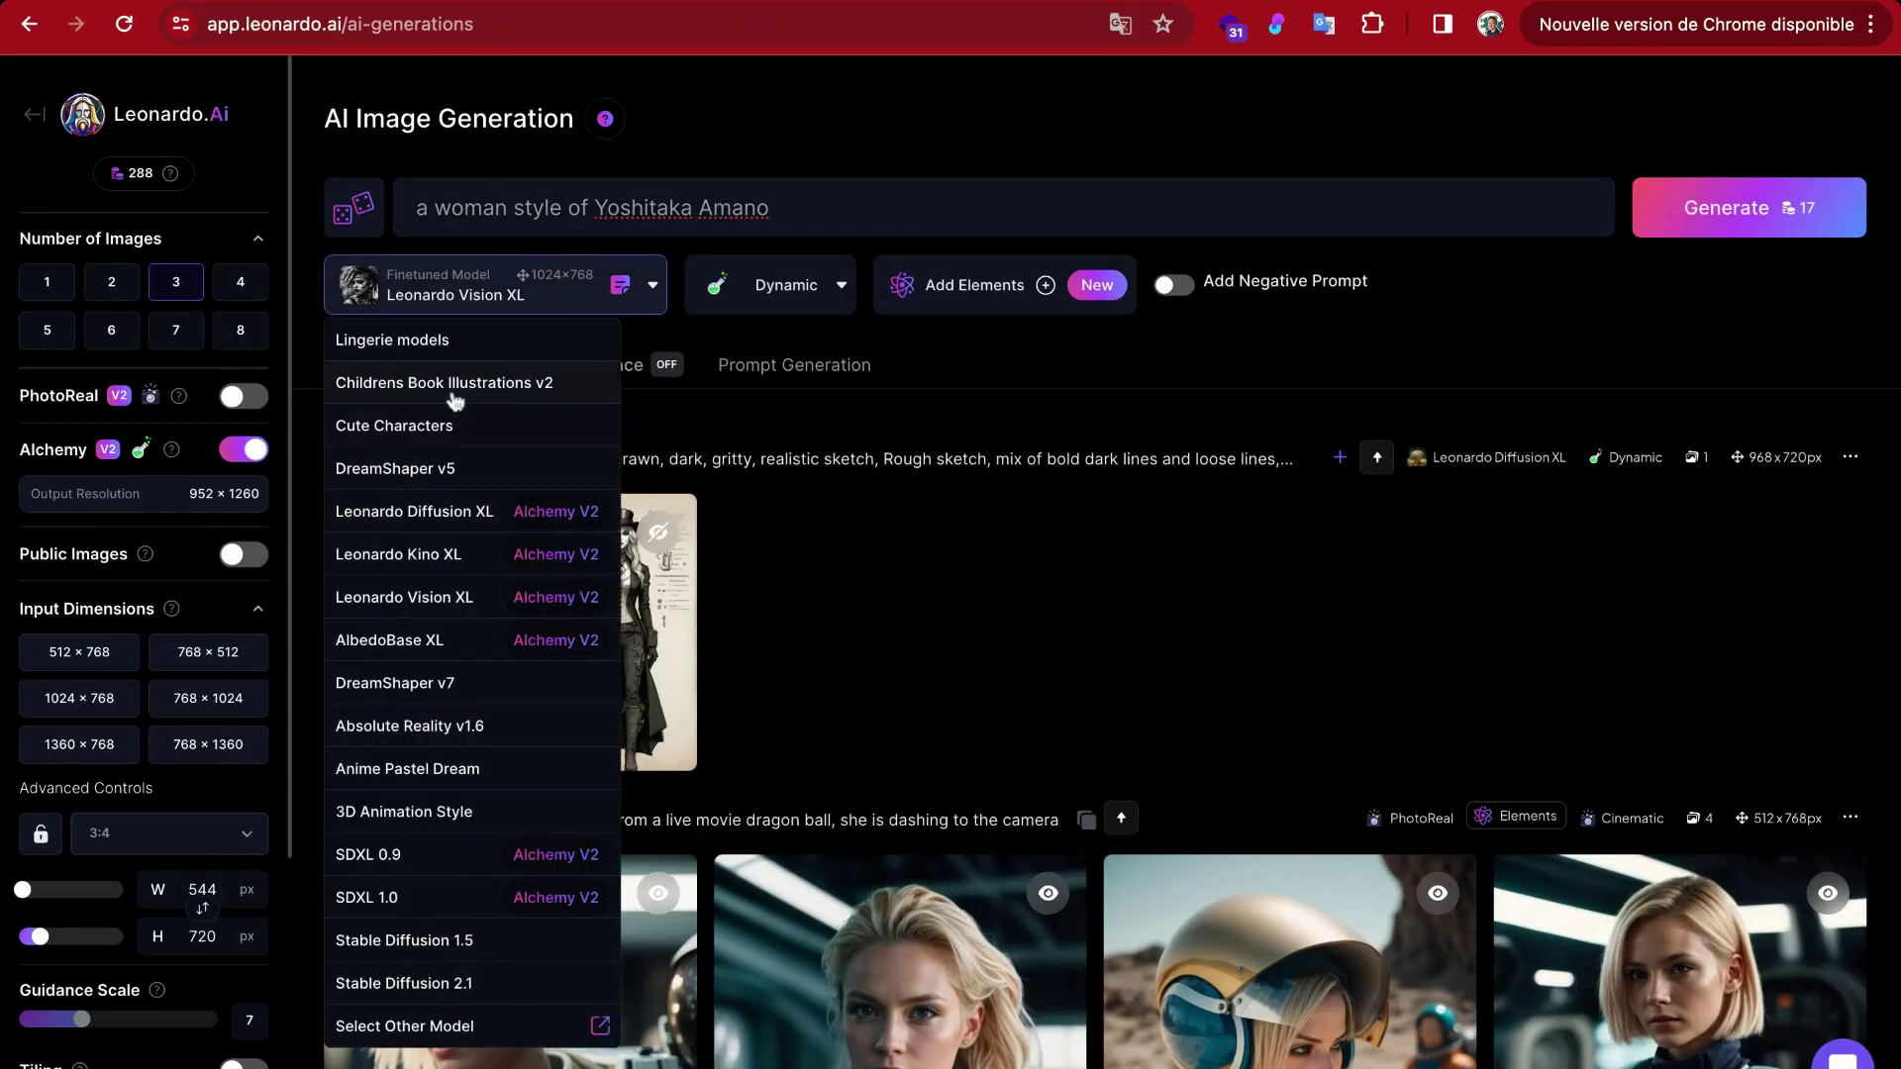
{"action": "left_click", "coordinate": [418, 511]}
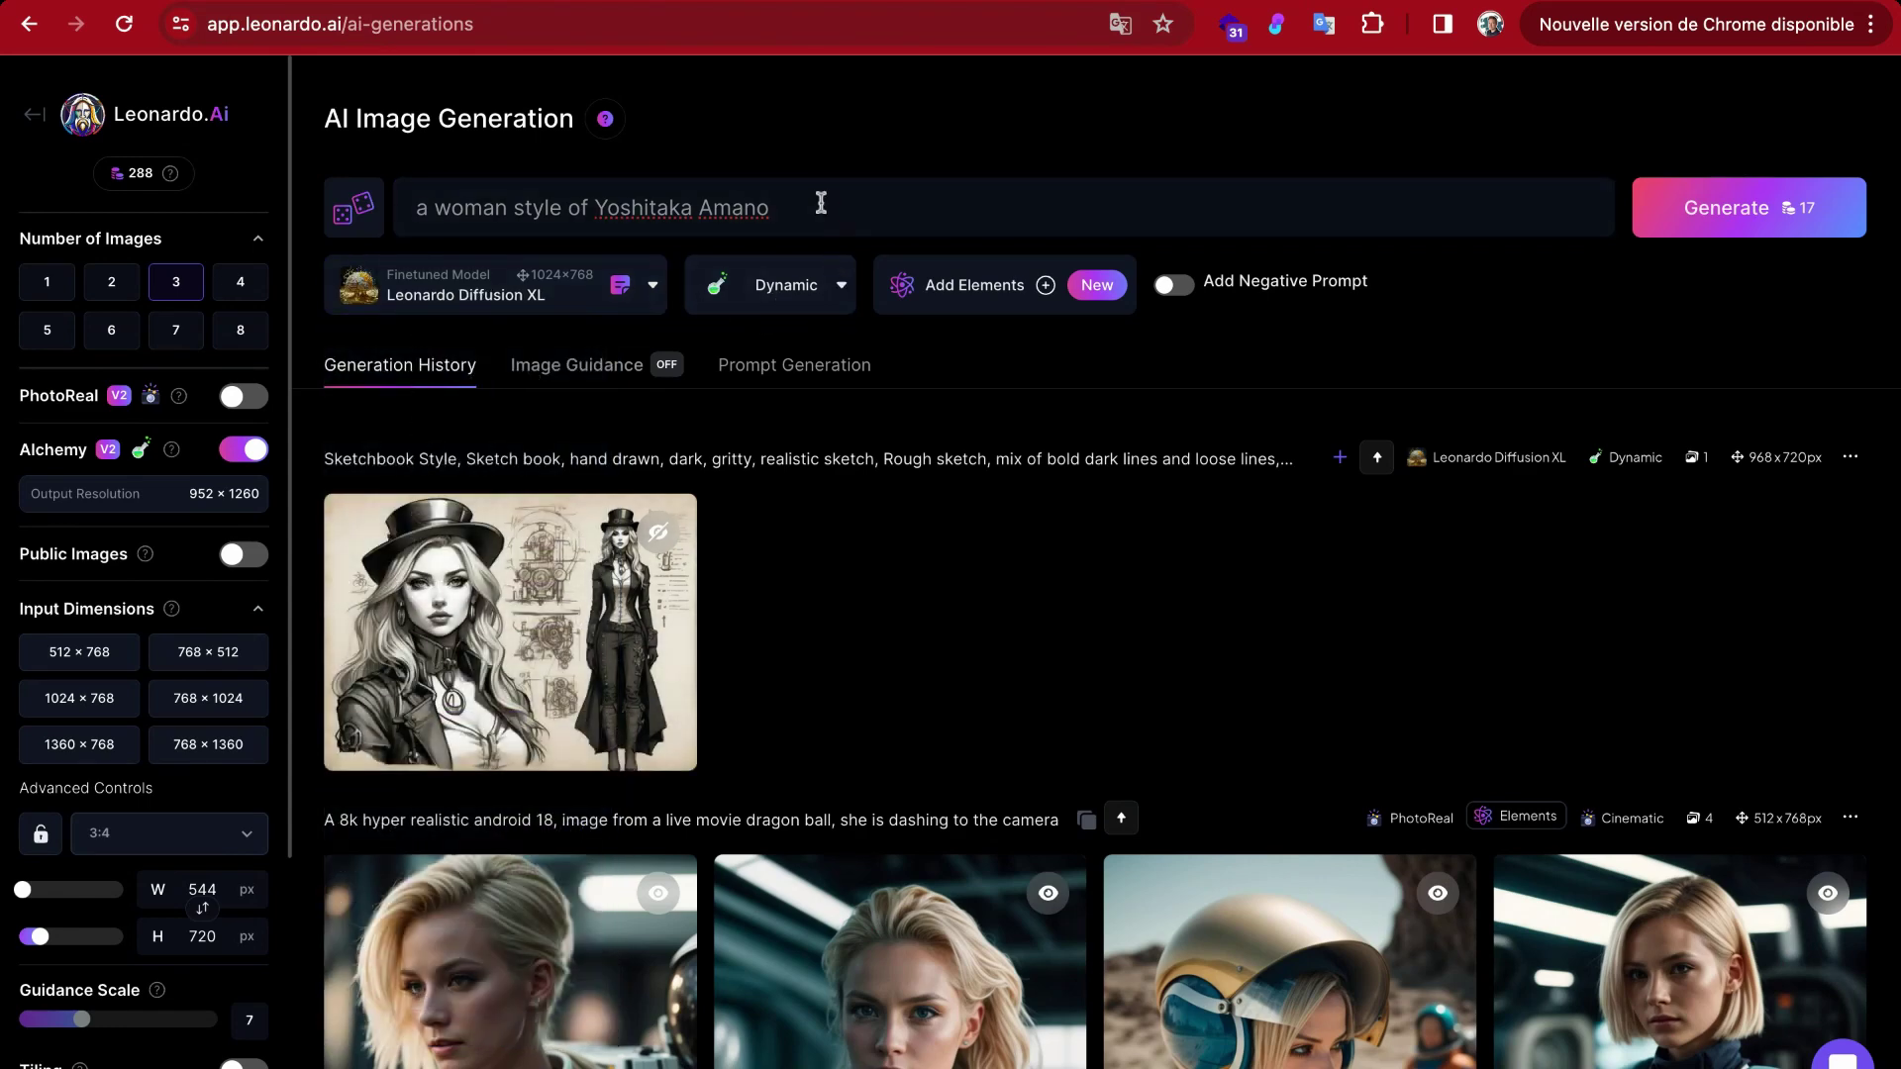
Step: Replace "a woman" in the prompt with "Iron man" and generate the images
{"action": "triple_click", "coordinate": [820, 203]}
{"action": "left_click", "coordinate": [821, 205]}
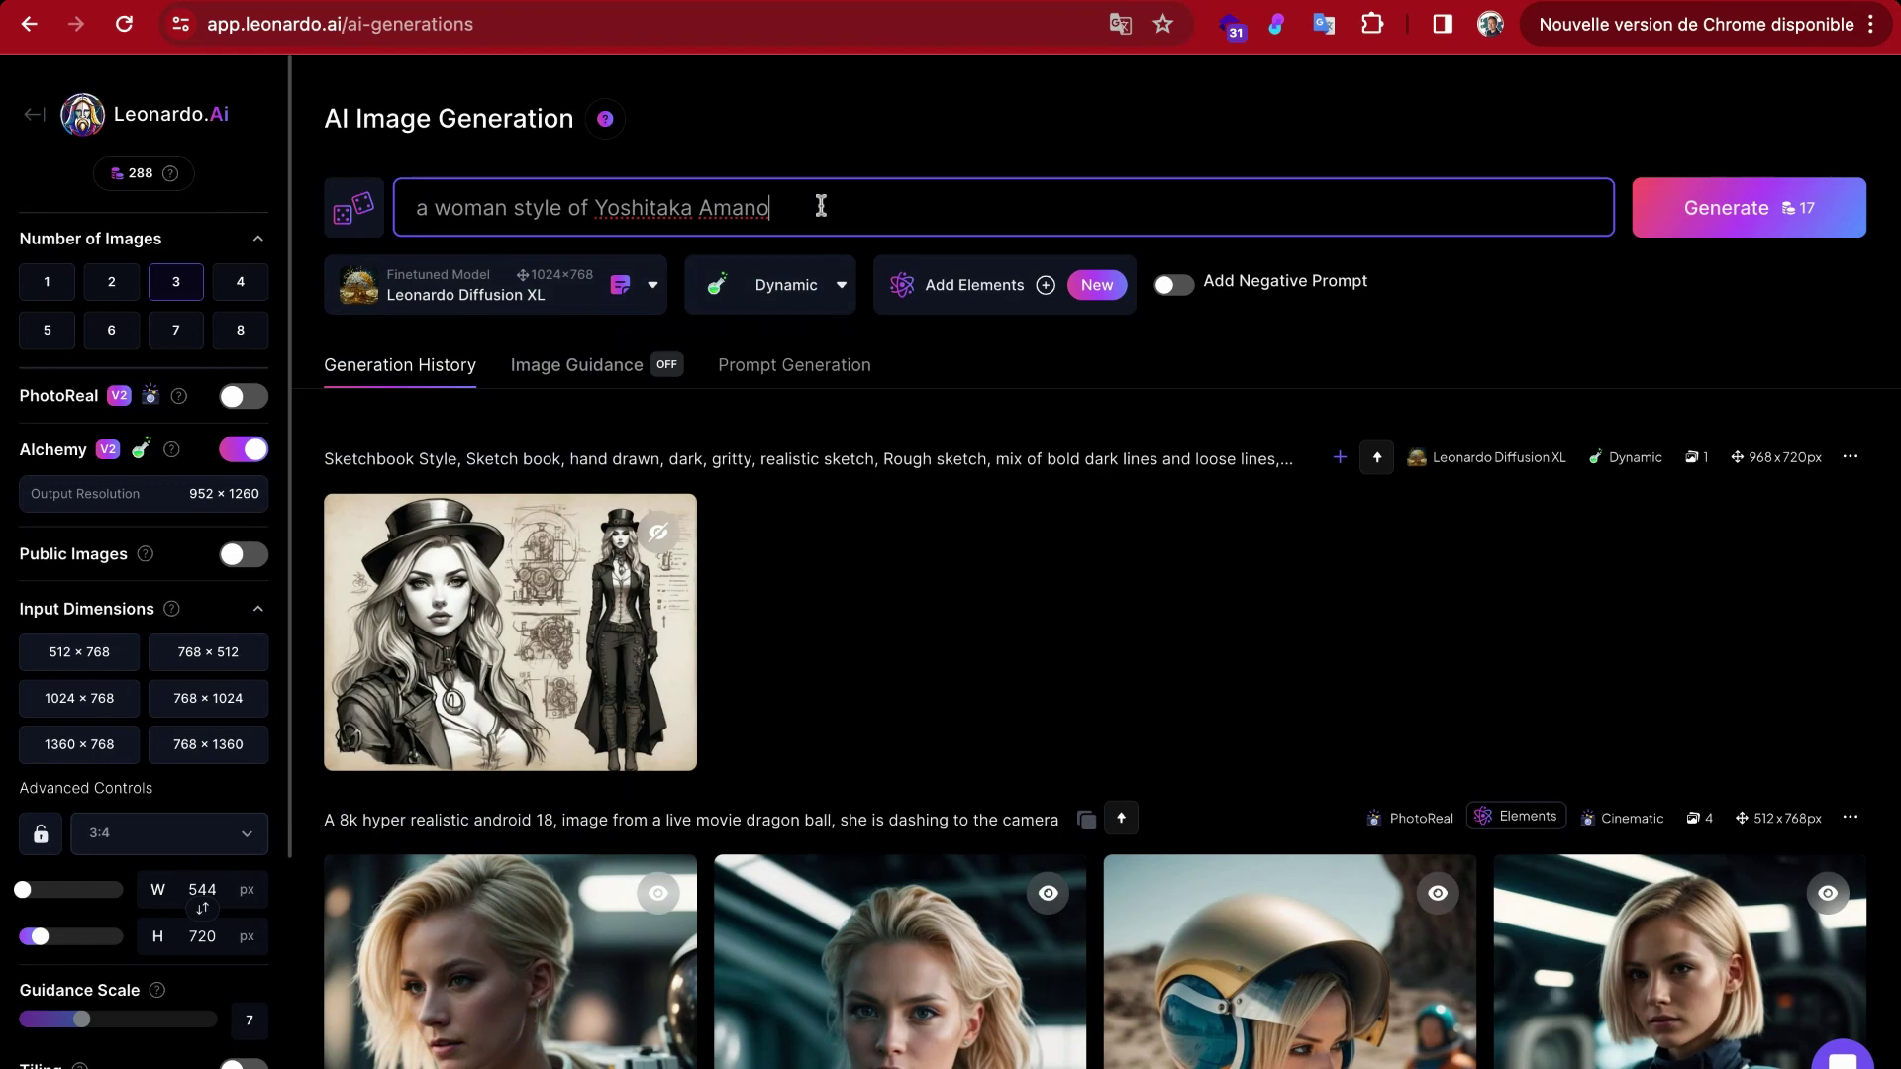
{"action": "left_click", "coordinate": [465, 212]}
{"action": "left_click_drag", "start_coordinate": [510, 205], "coordinate": [414, 208]}
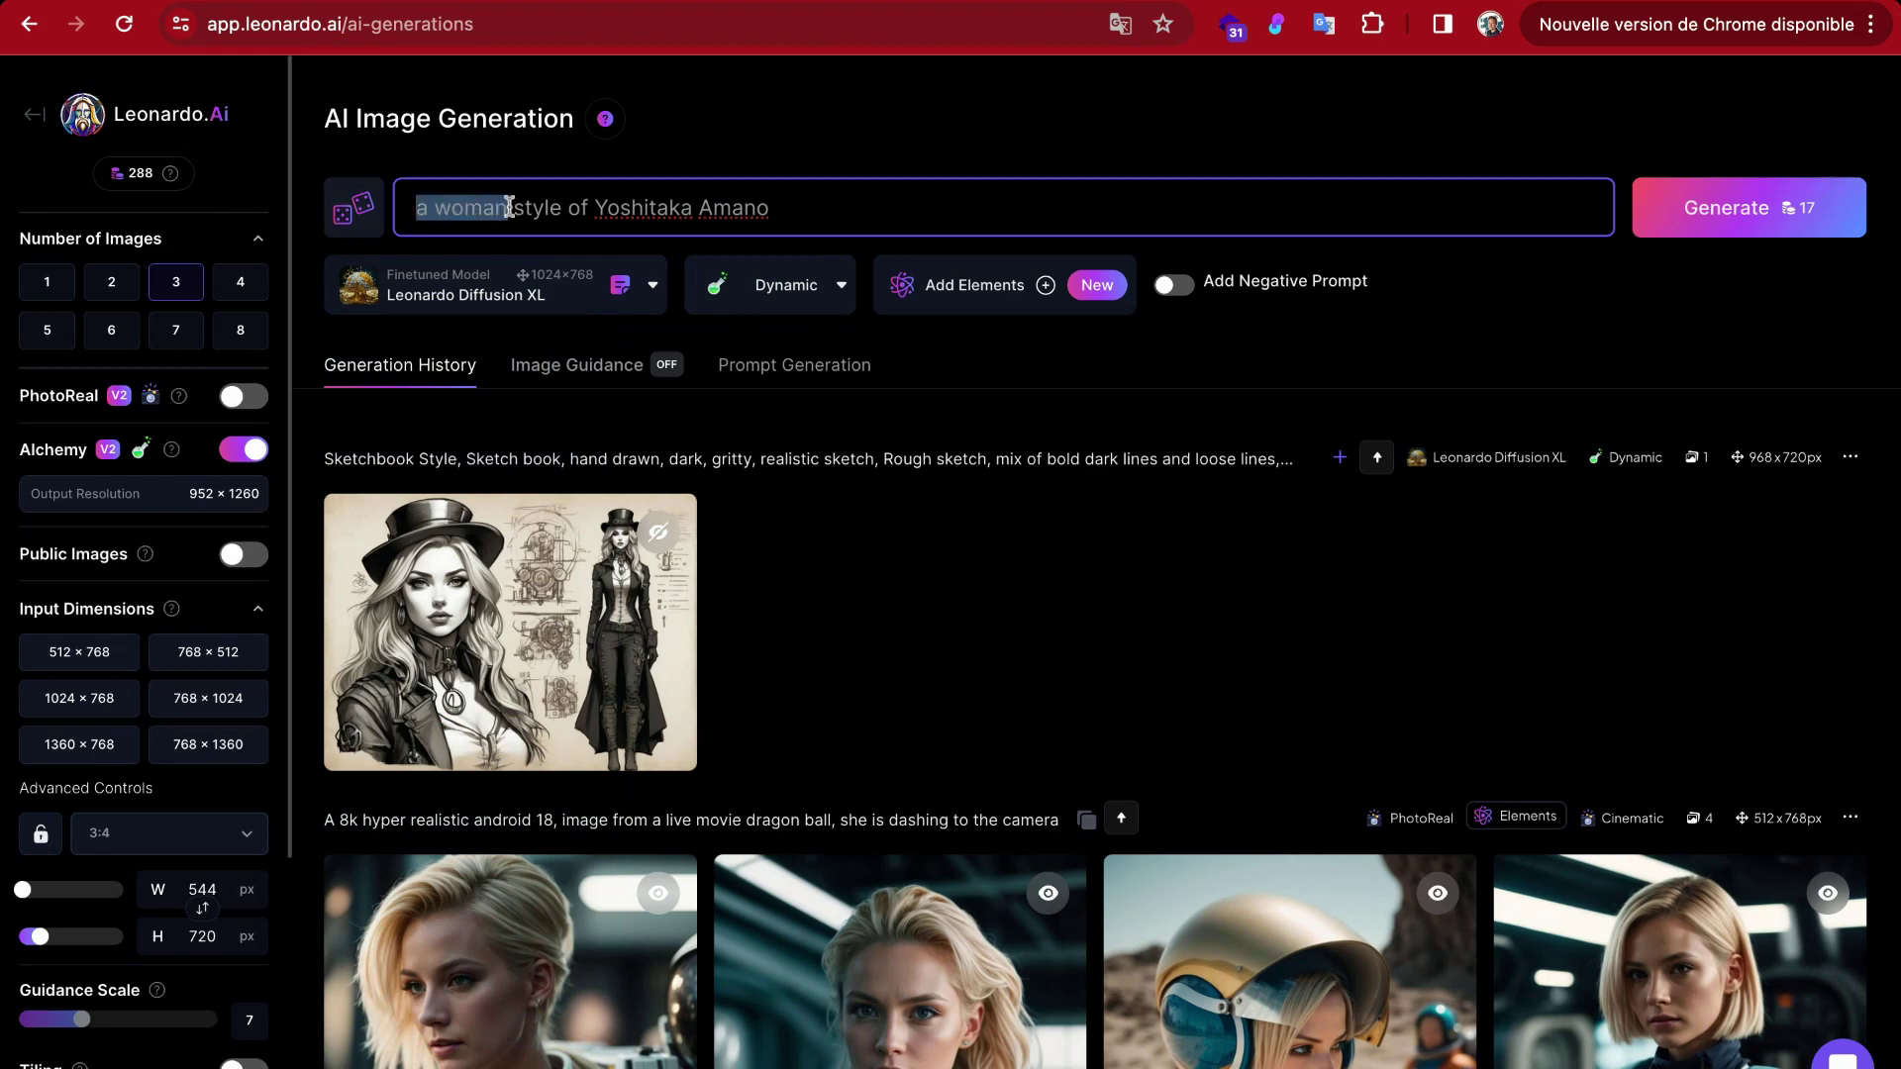
{"action": "type", "text": "Irona"}
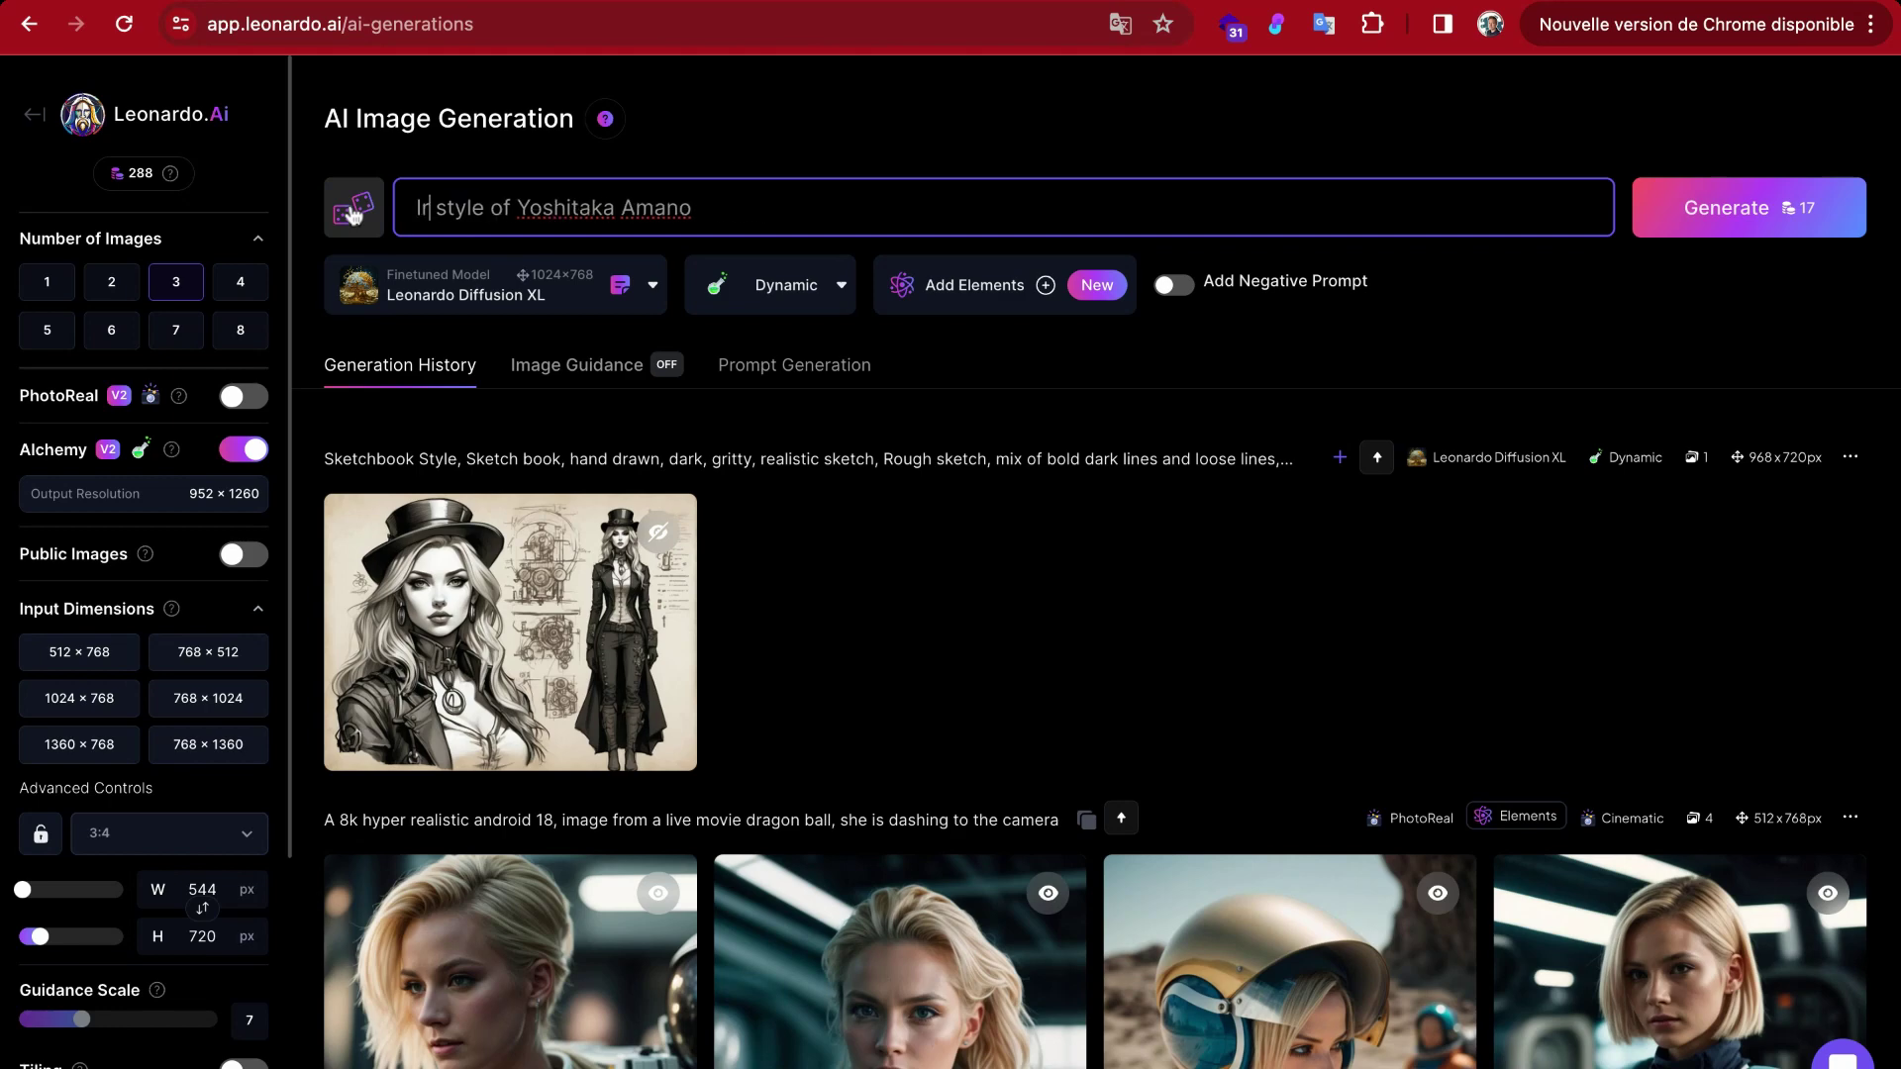
{"action": "key", "text": "BackSpace"}
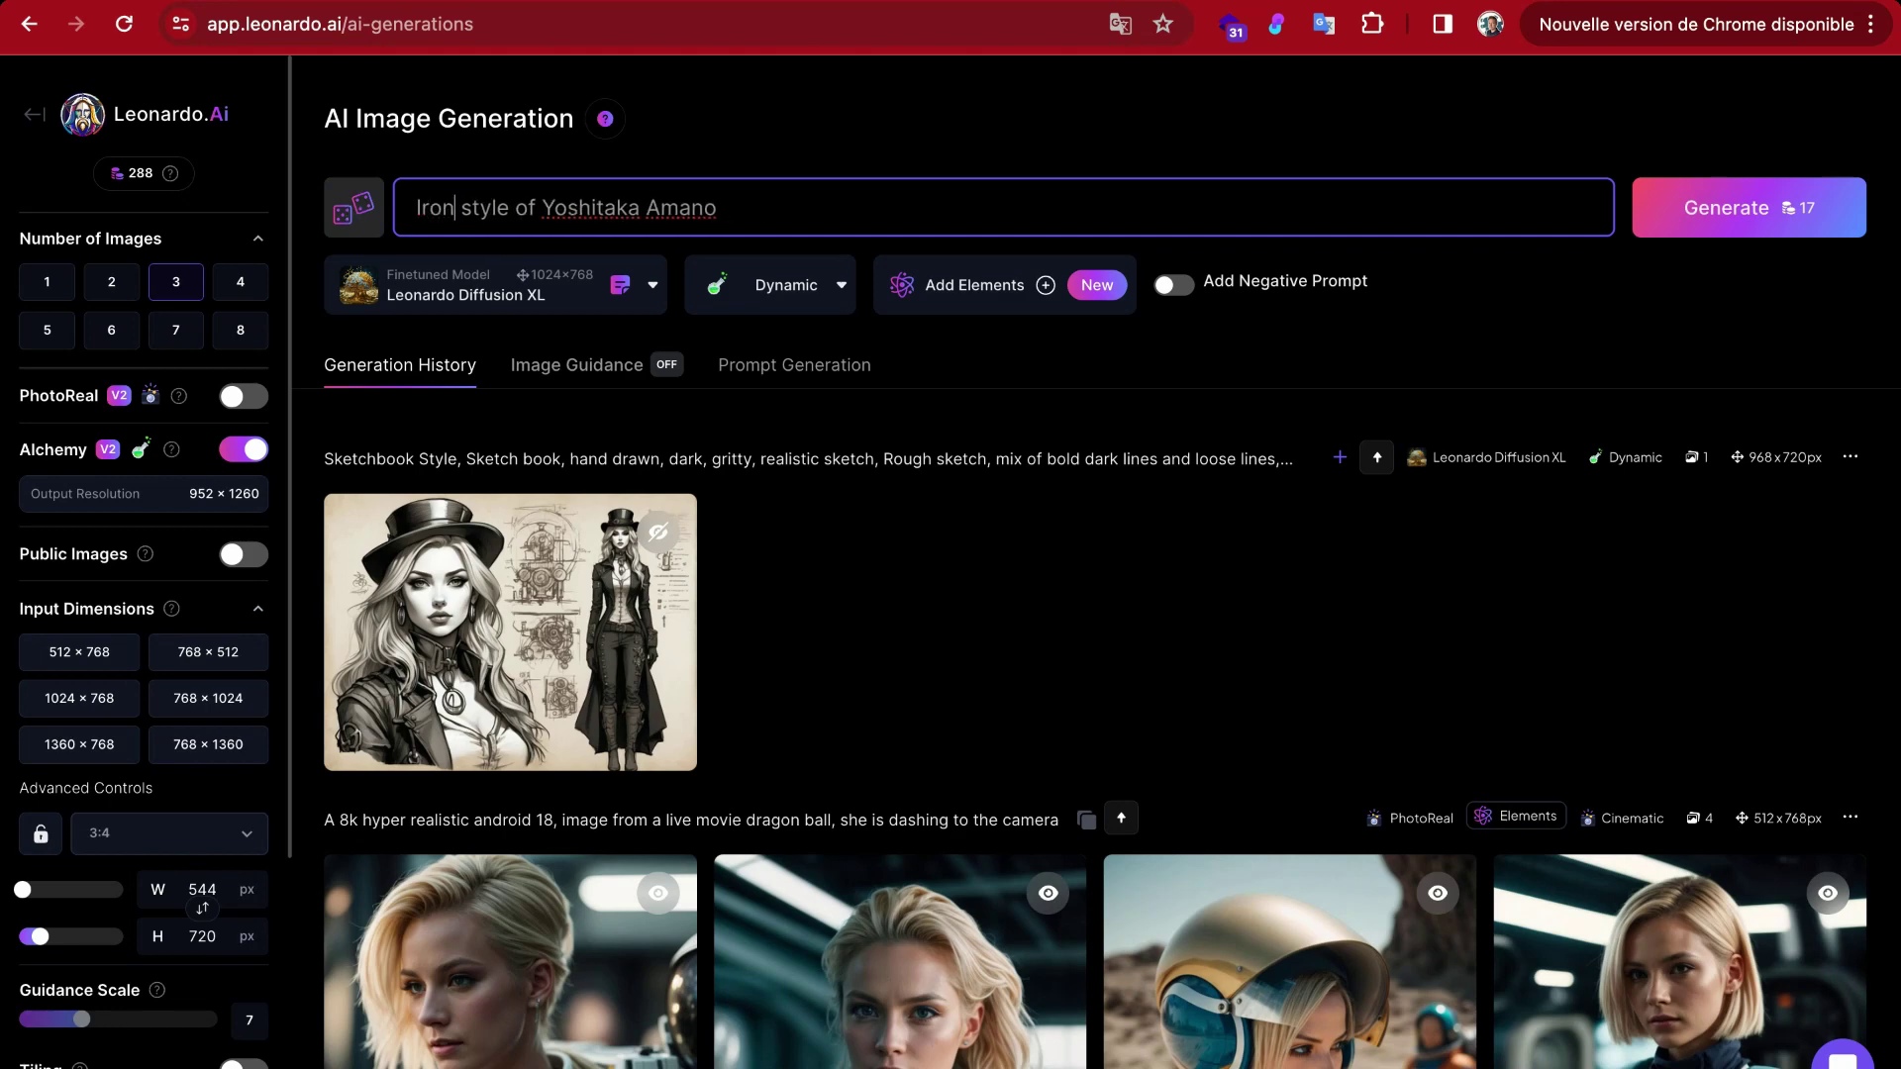
{"action": "type", "text": "man"}
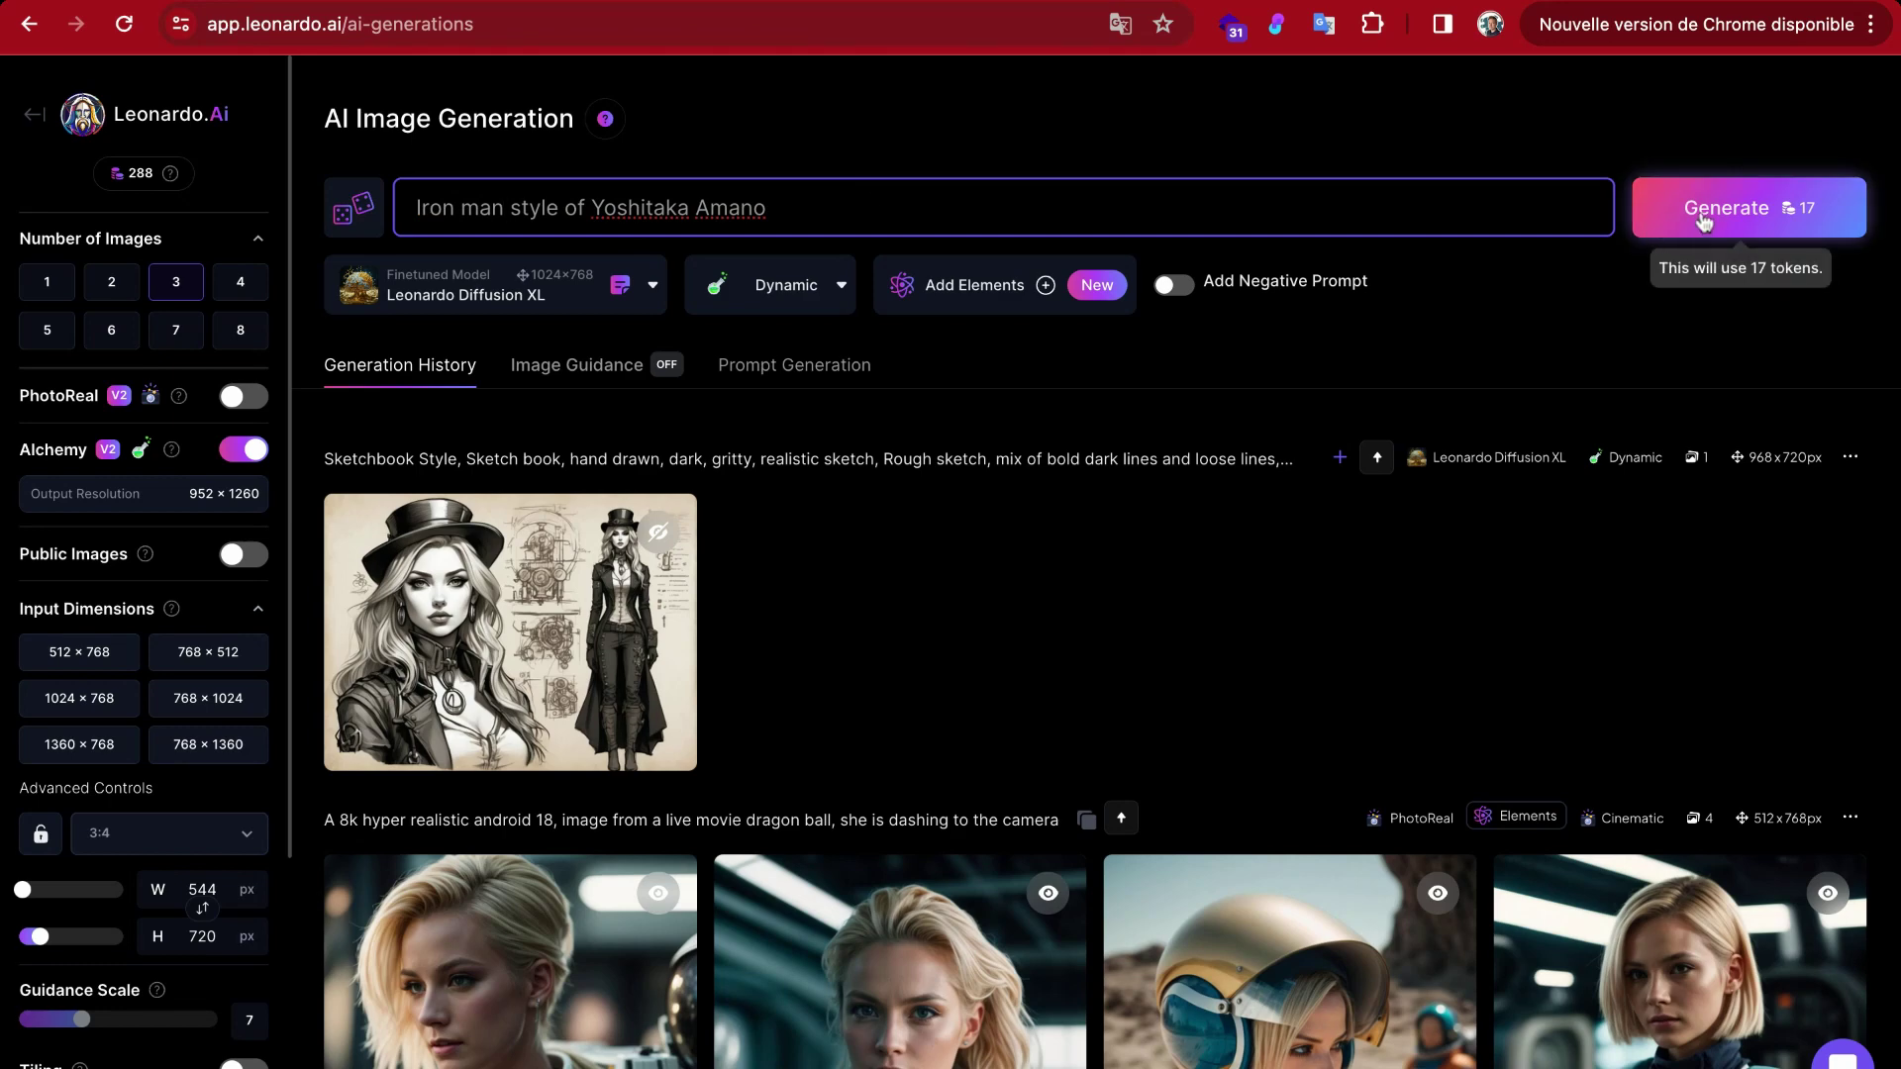
{"action": "left_click", "coordinate": [1703, 222]}
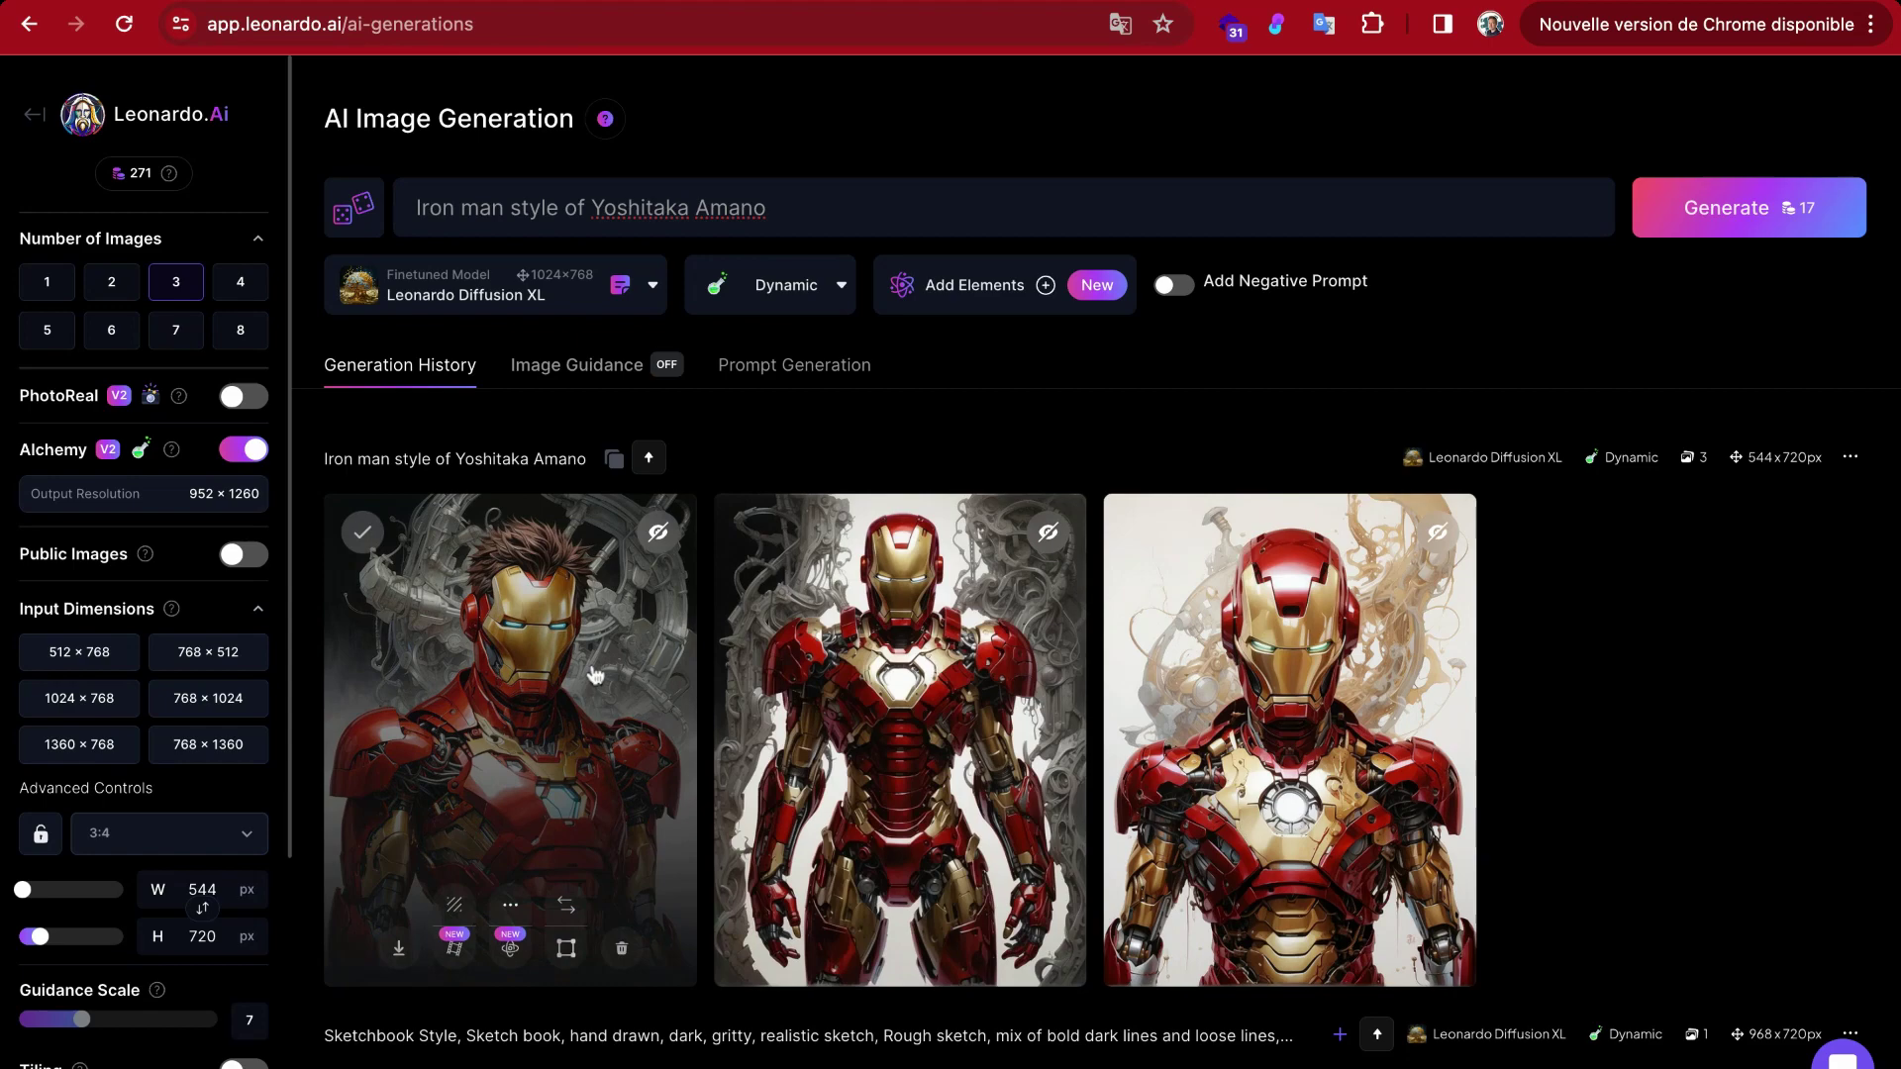
Step: View the generated Iron man images enlarged one after another, and close the viewer
{"action": "left_click", "coordinate": [462, 693]}
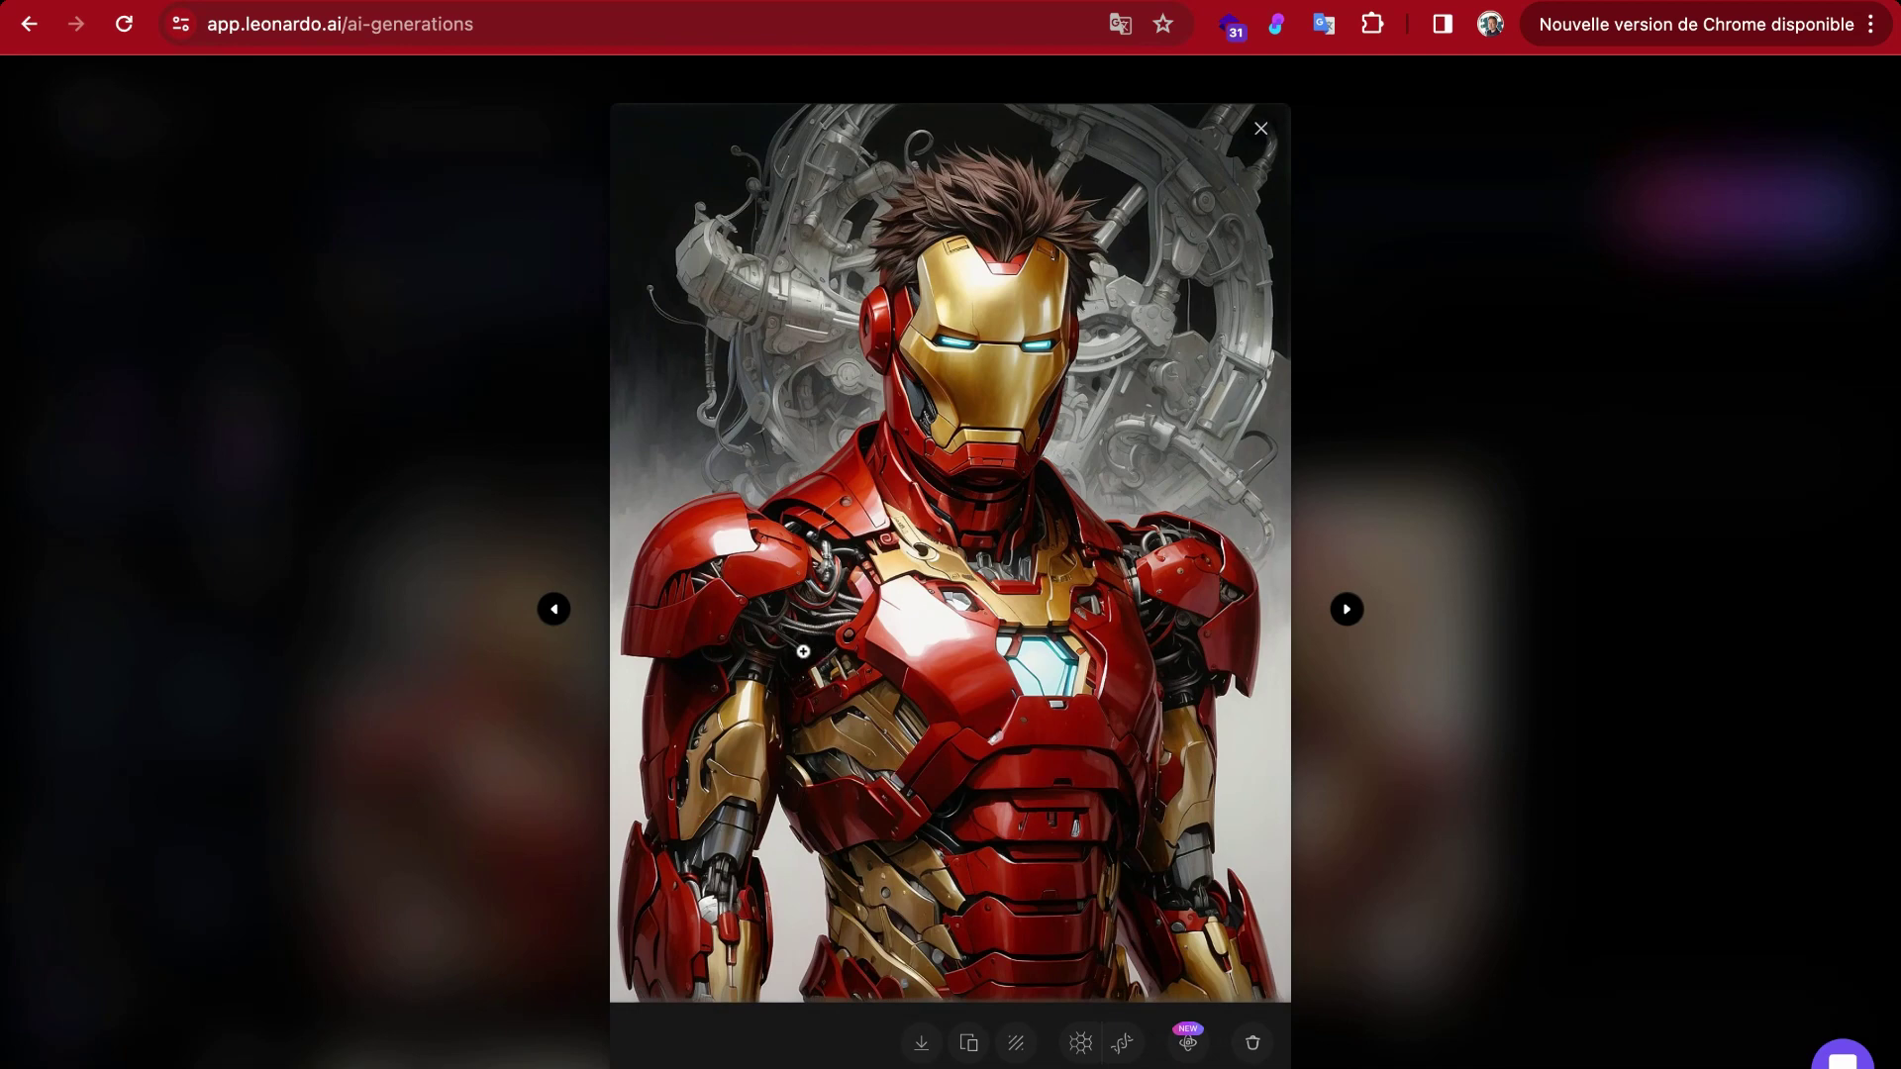
{"action": "key", "text": "Left"}
{"action": "key", "text": "Left"}
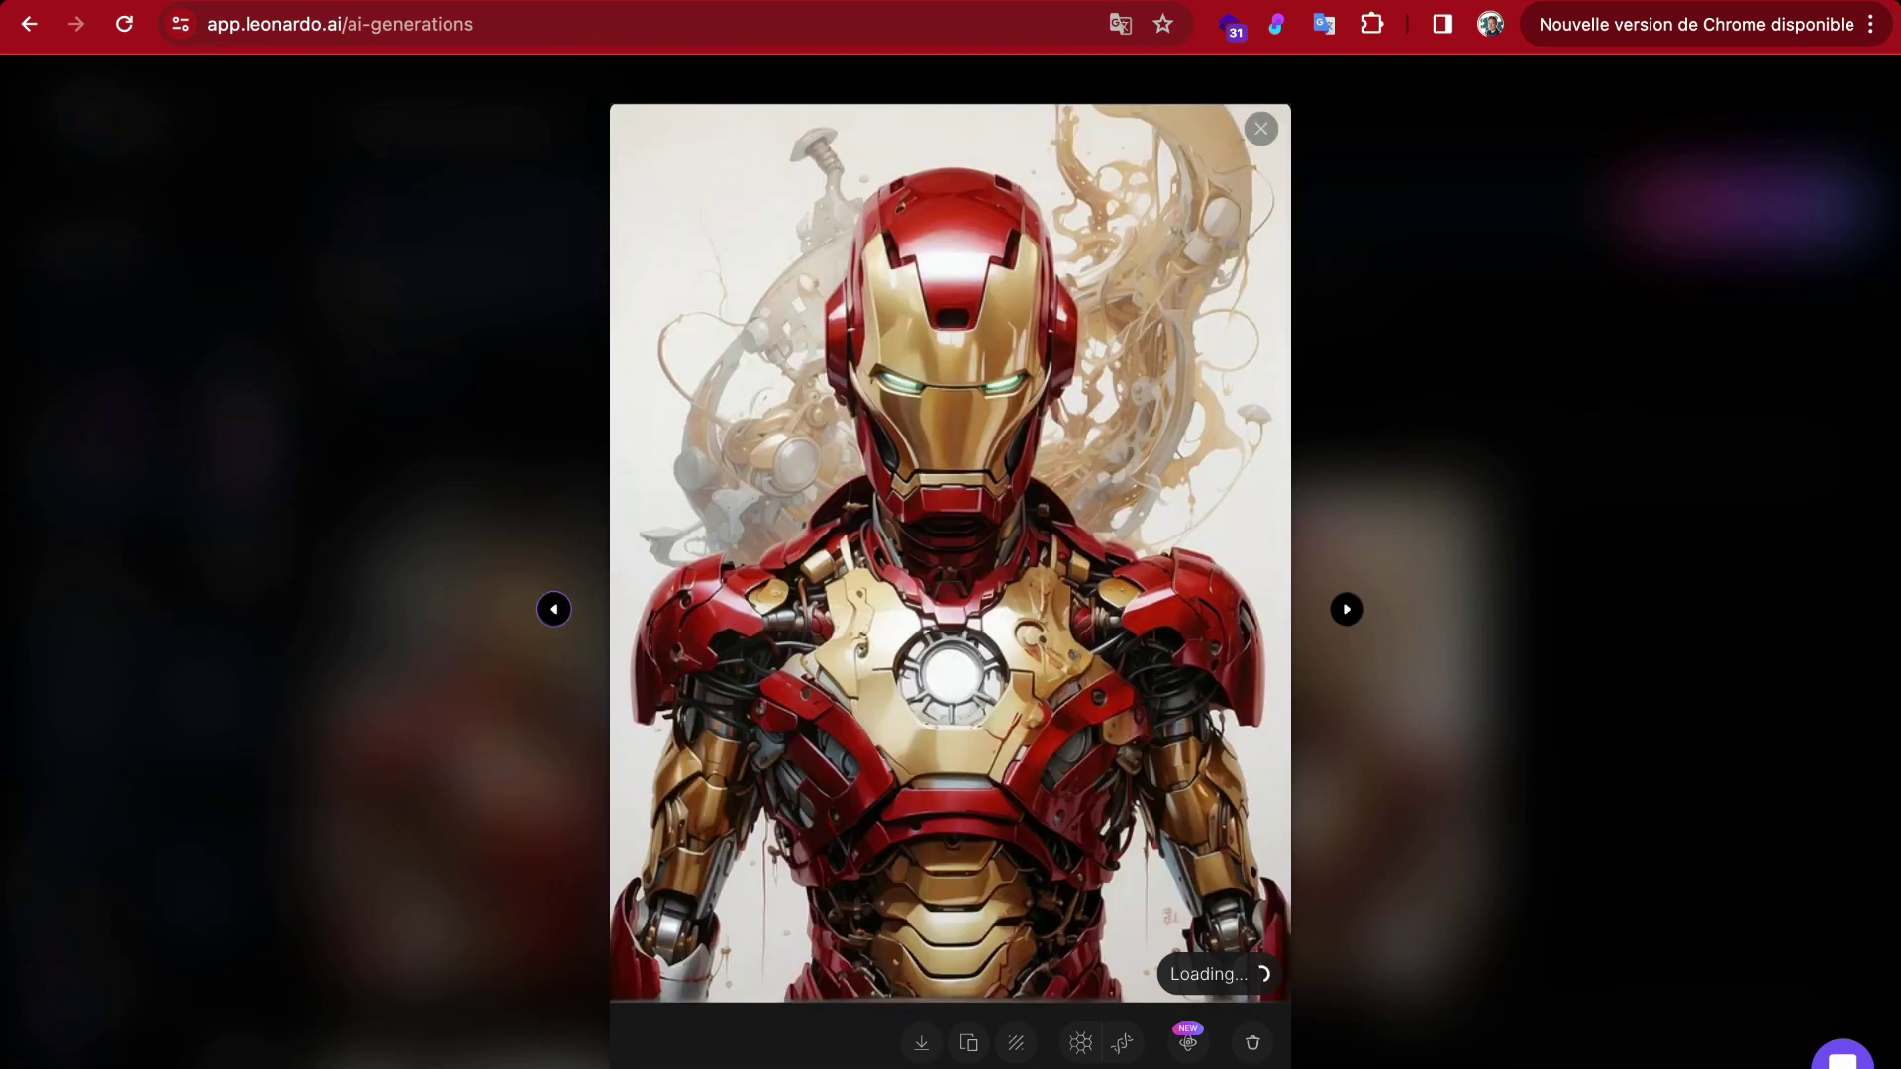
{"action": "key", "text": "Left"}
{"action": "key", "text": "Left"}
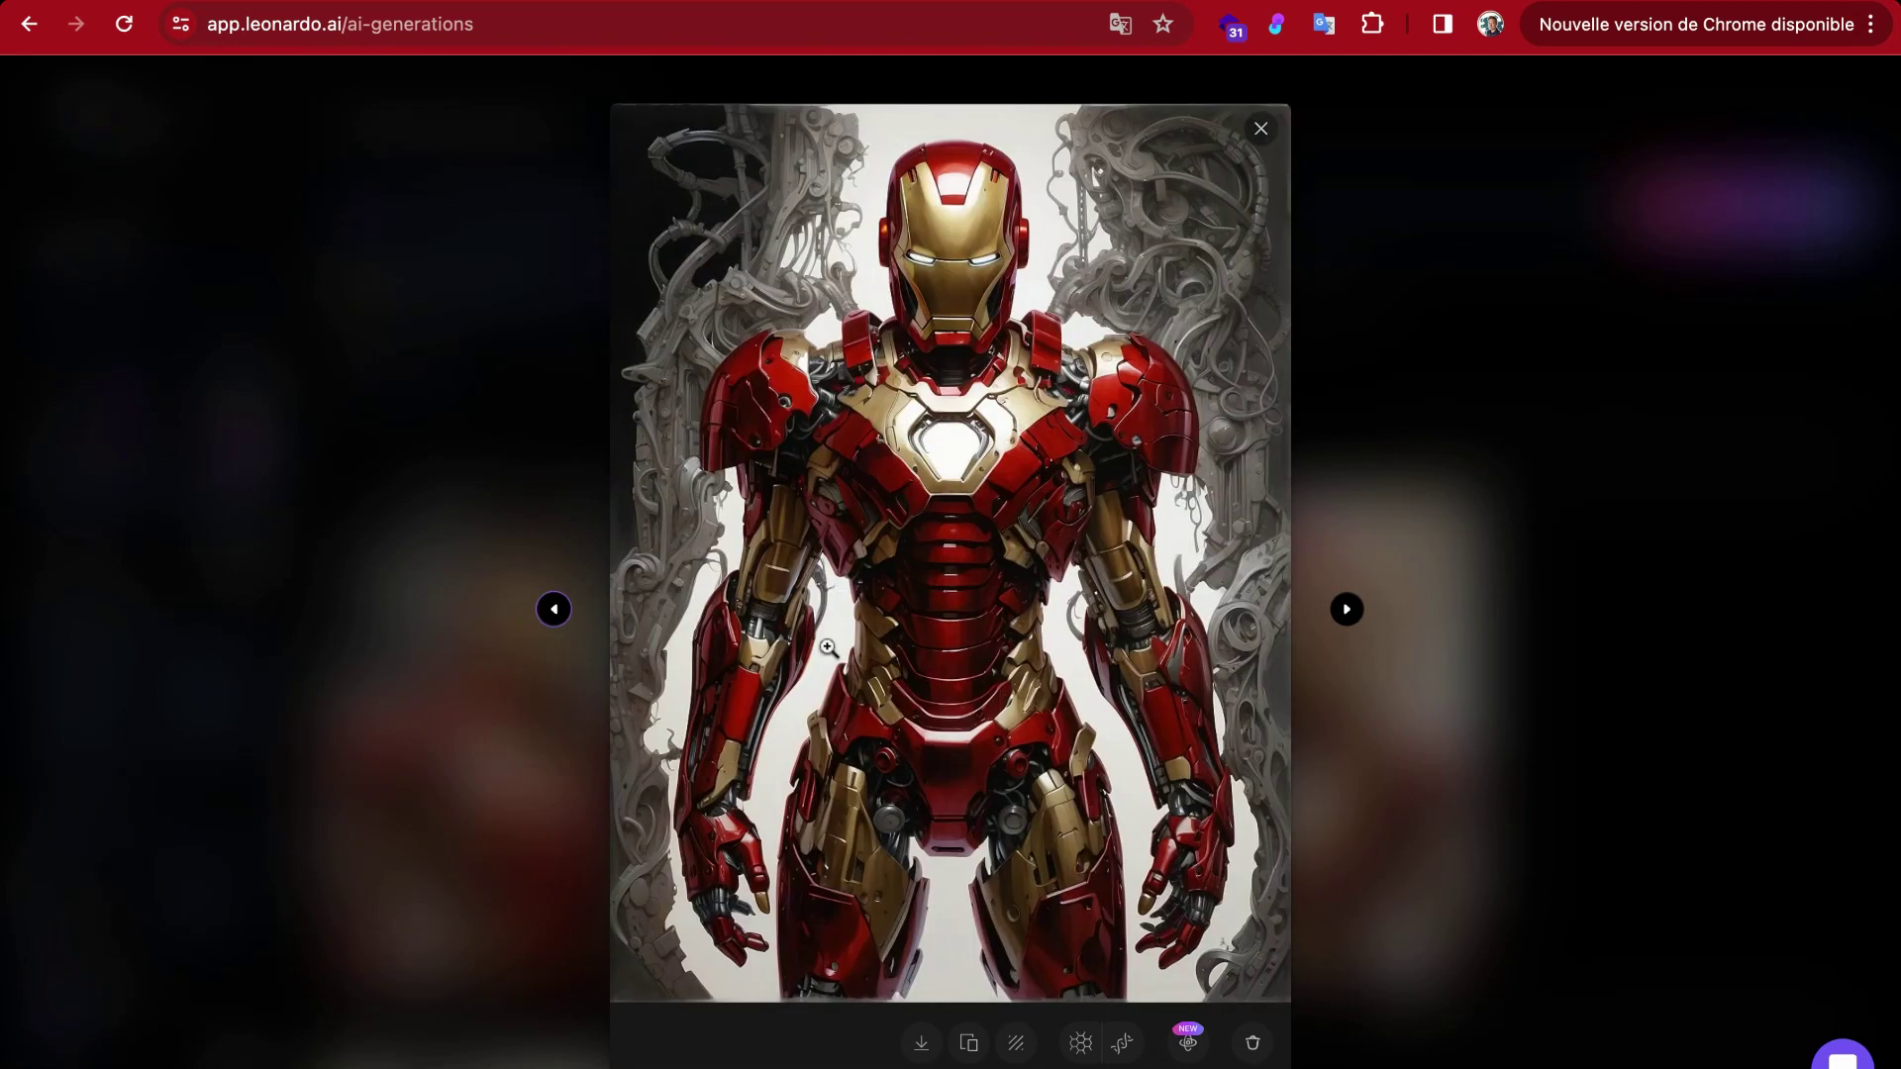
{"action": "left_click", "coordinate": [1540, 433]}
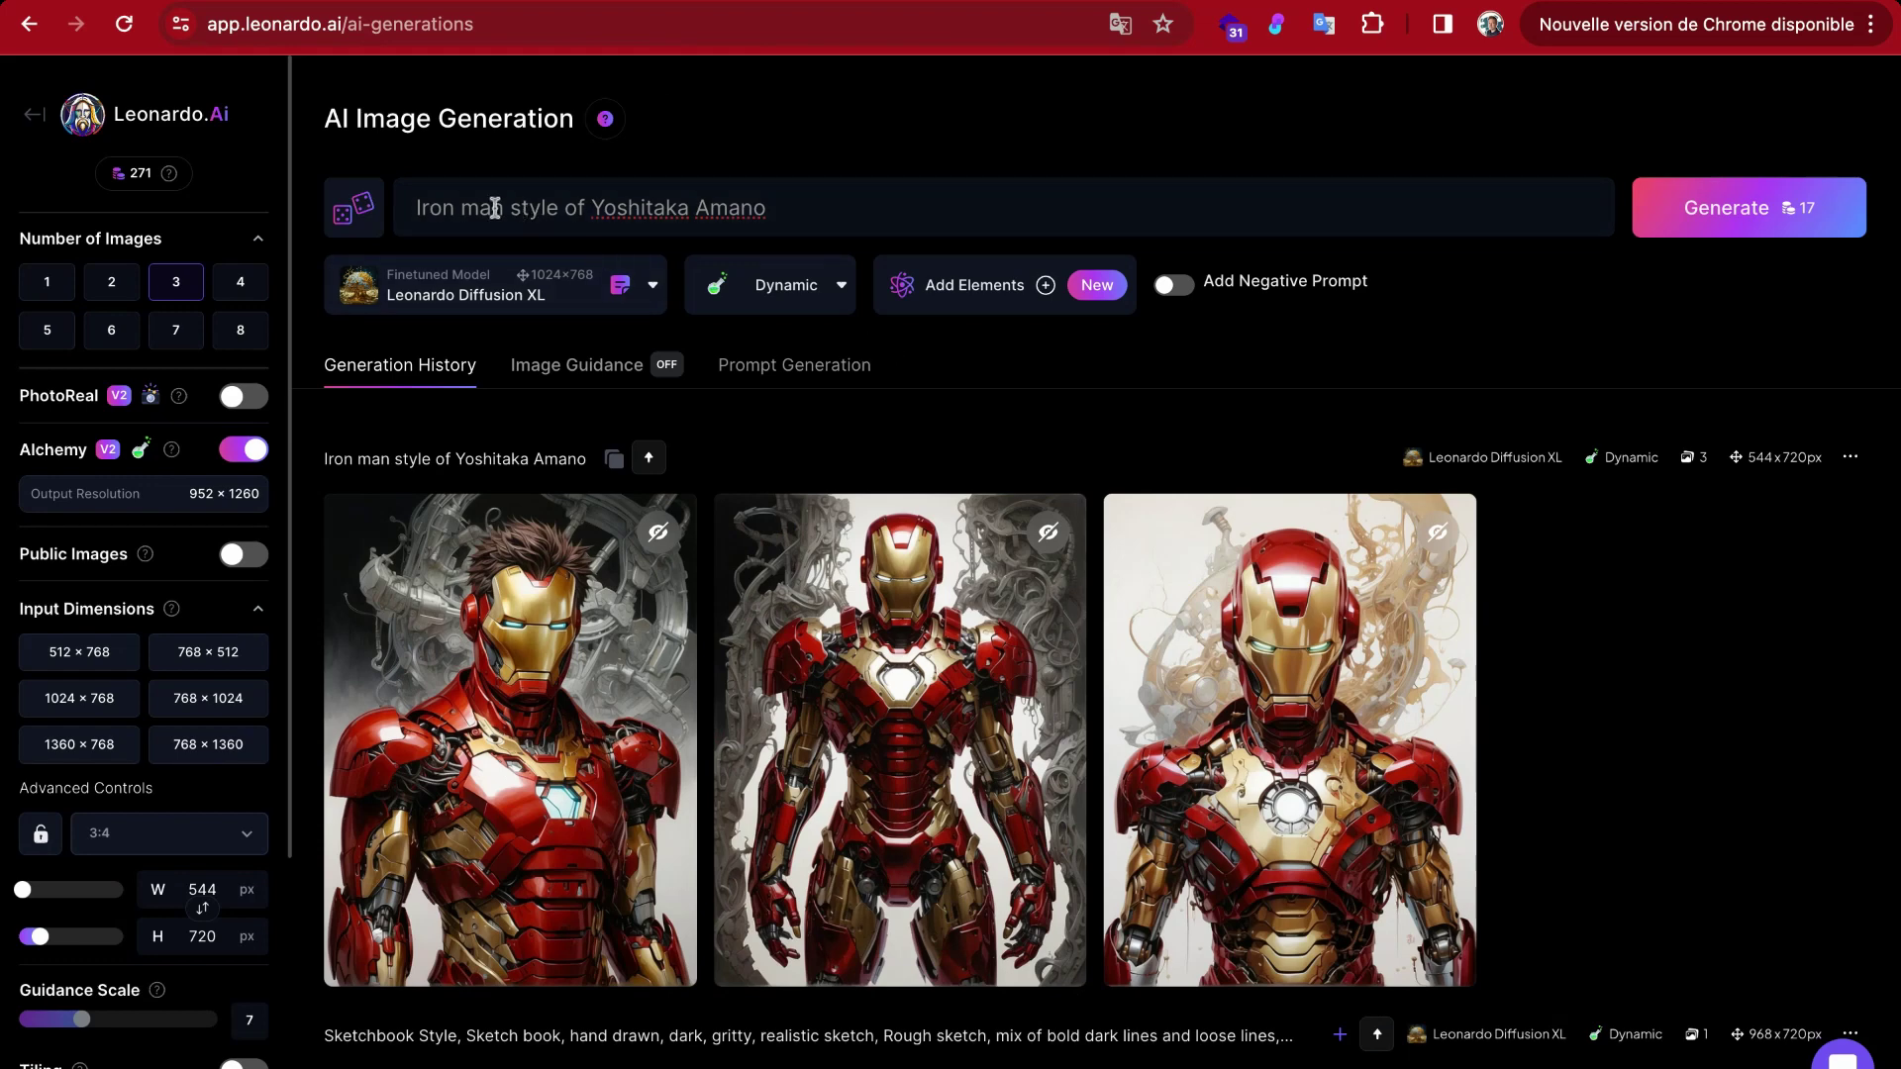
Step: Replace "Iron man" in the prompt with "Hulk" and generate the images
{"action": "left_click_drag", "start_coordinate": [494, 207], "coordinate": [405, 207]}
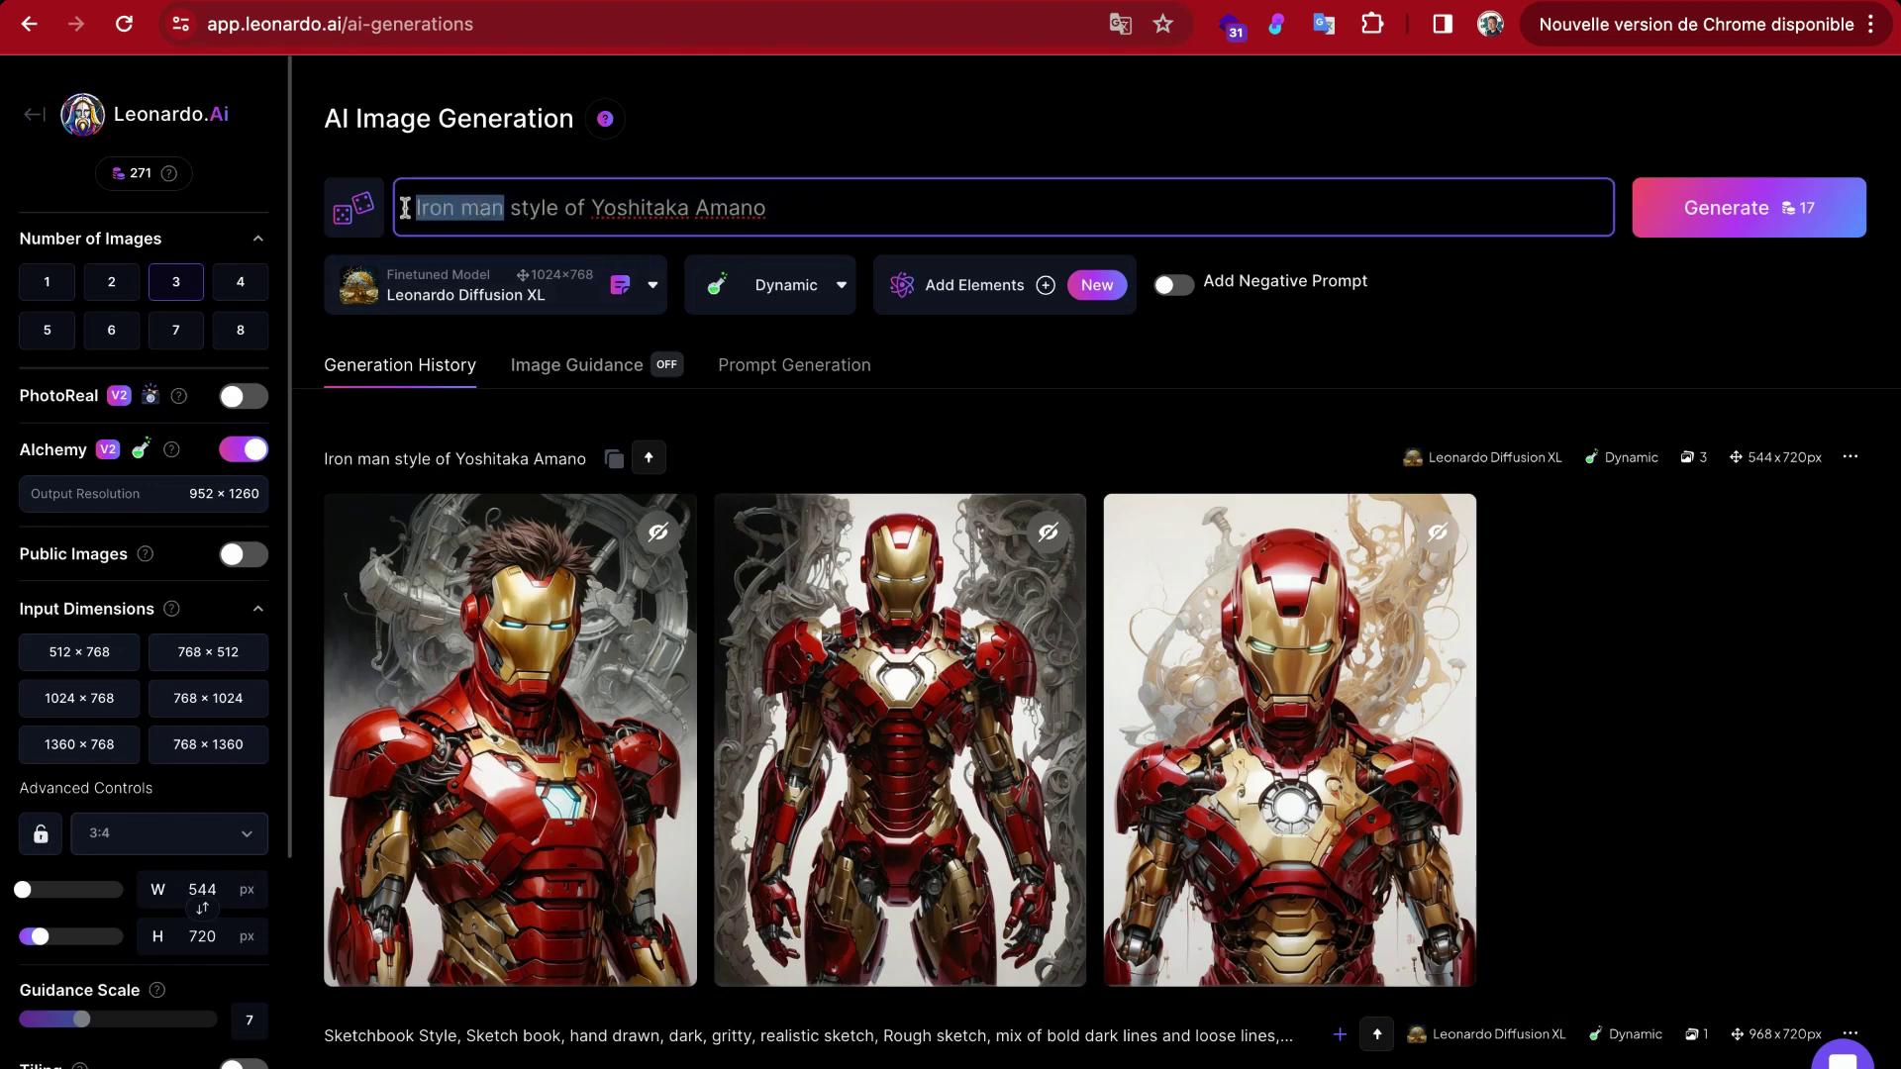
{"action": "type", "text": "Hulk"}
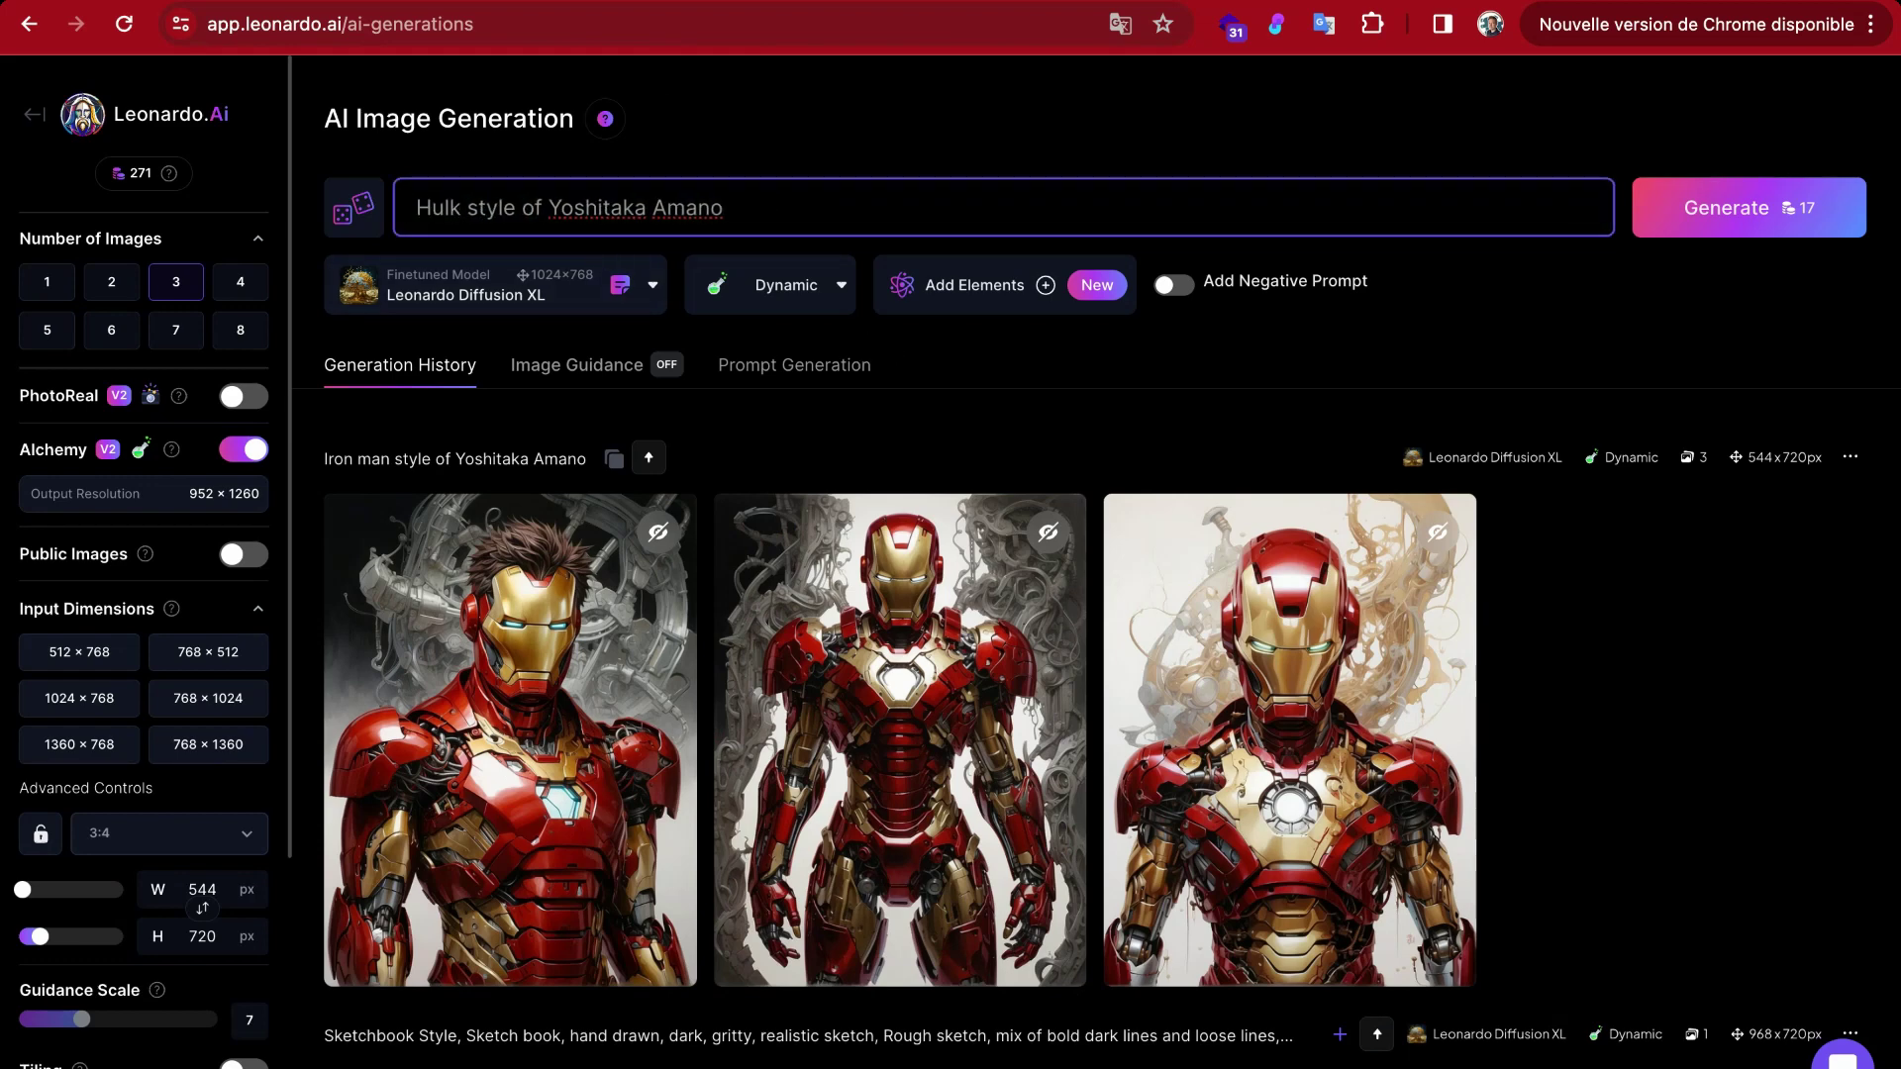
{"action": "left_click", "coordinate": [1694, 226]}
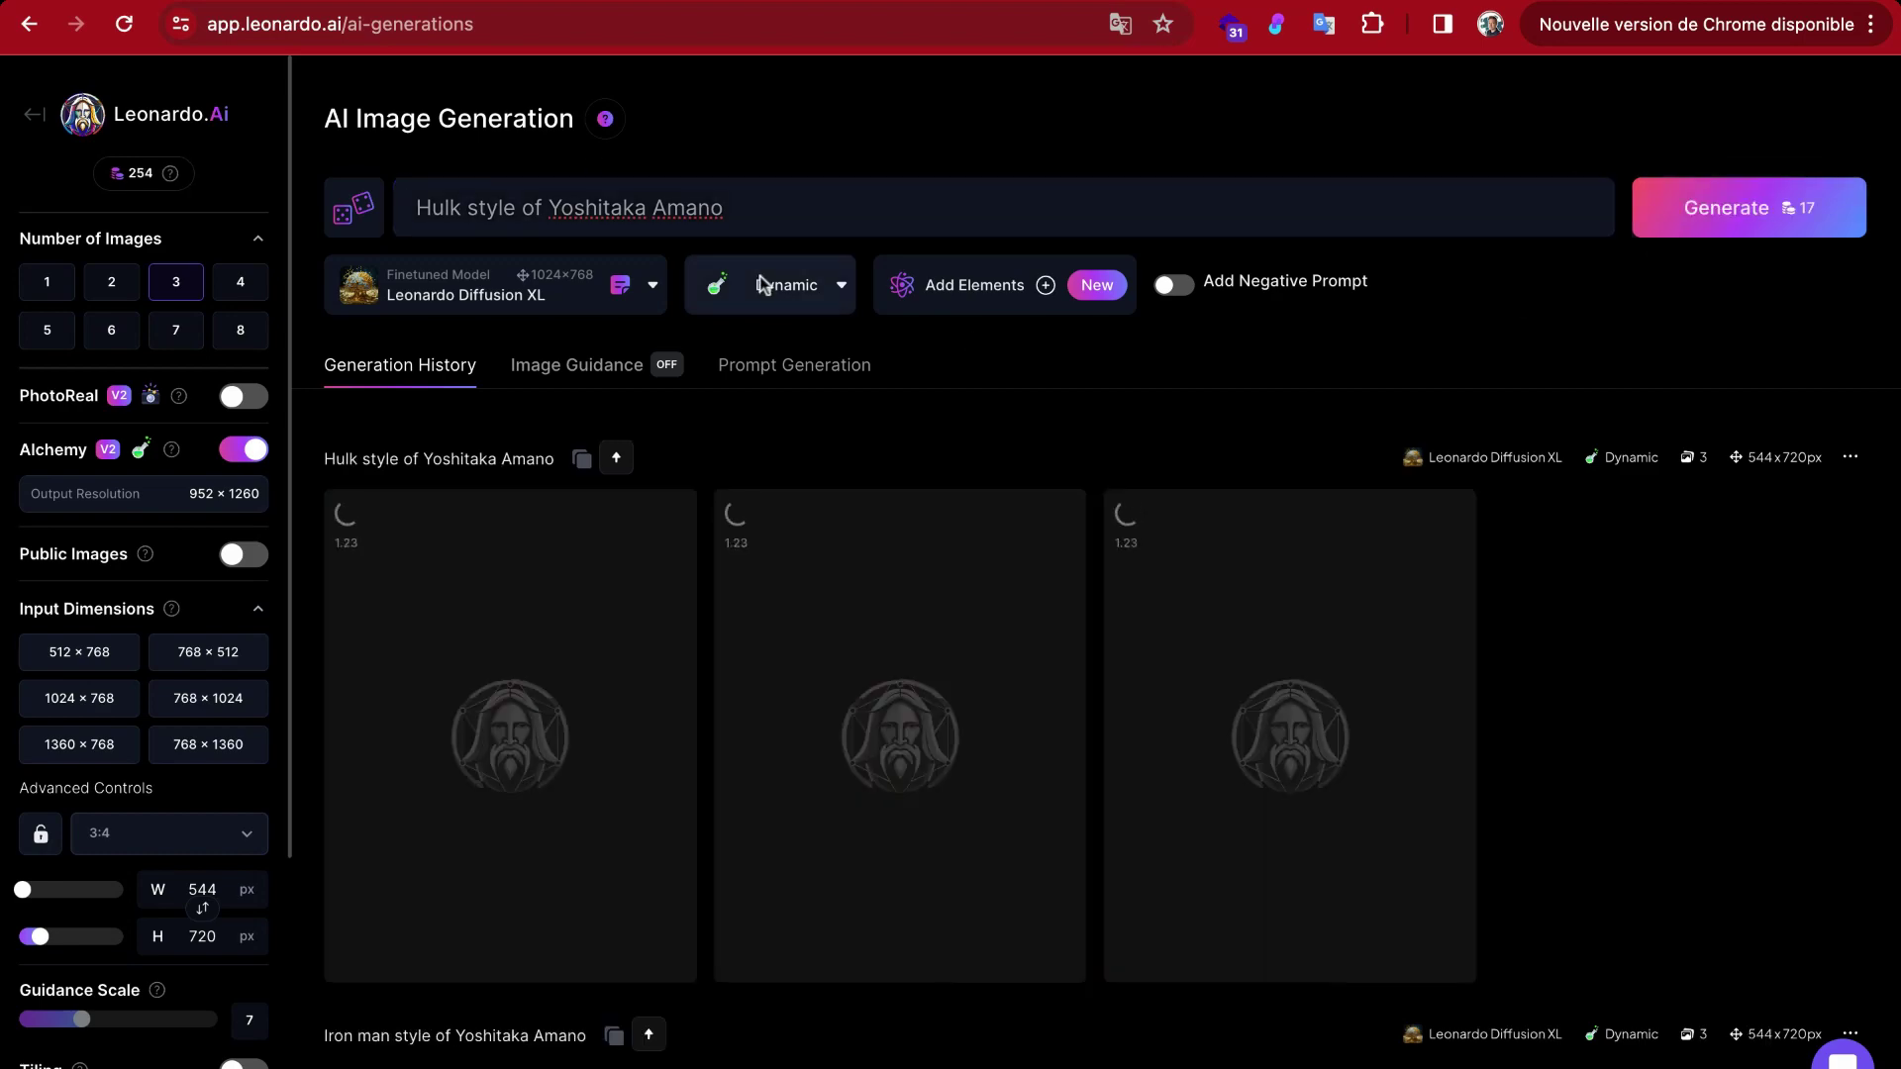
{"action": "scroll", "coordinate": [734, 492], "scroll_direction": "down", "scroll_amount": 8}
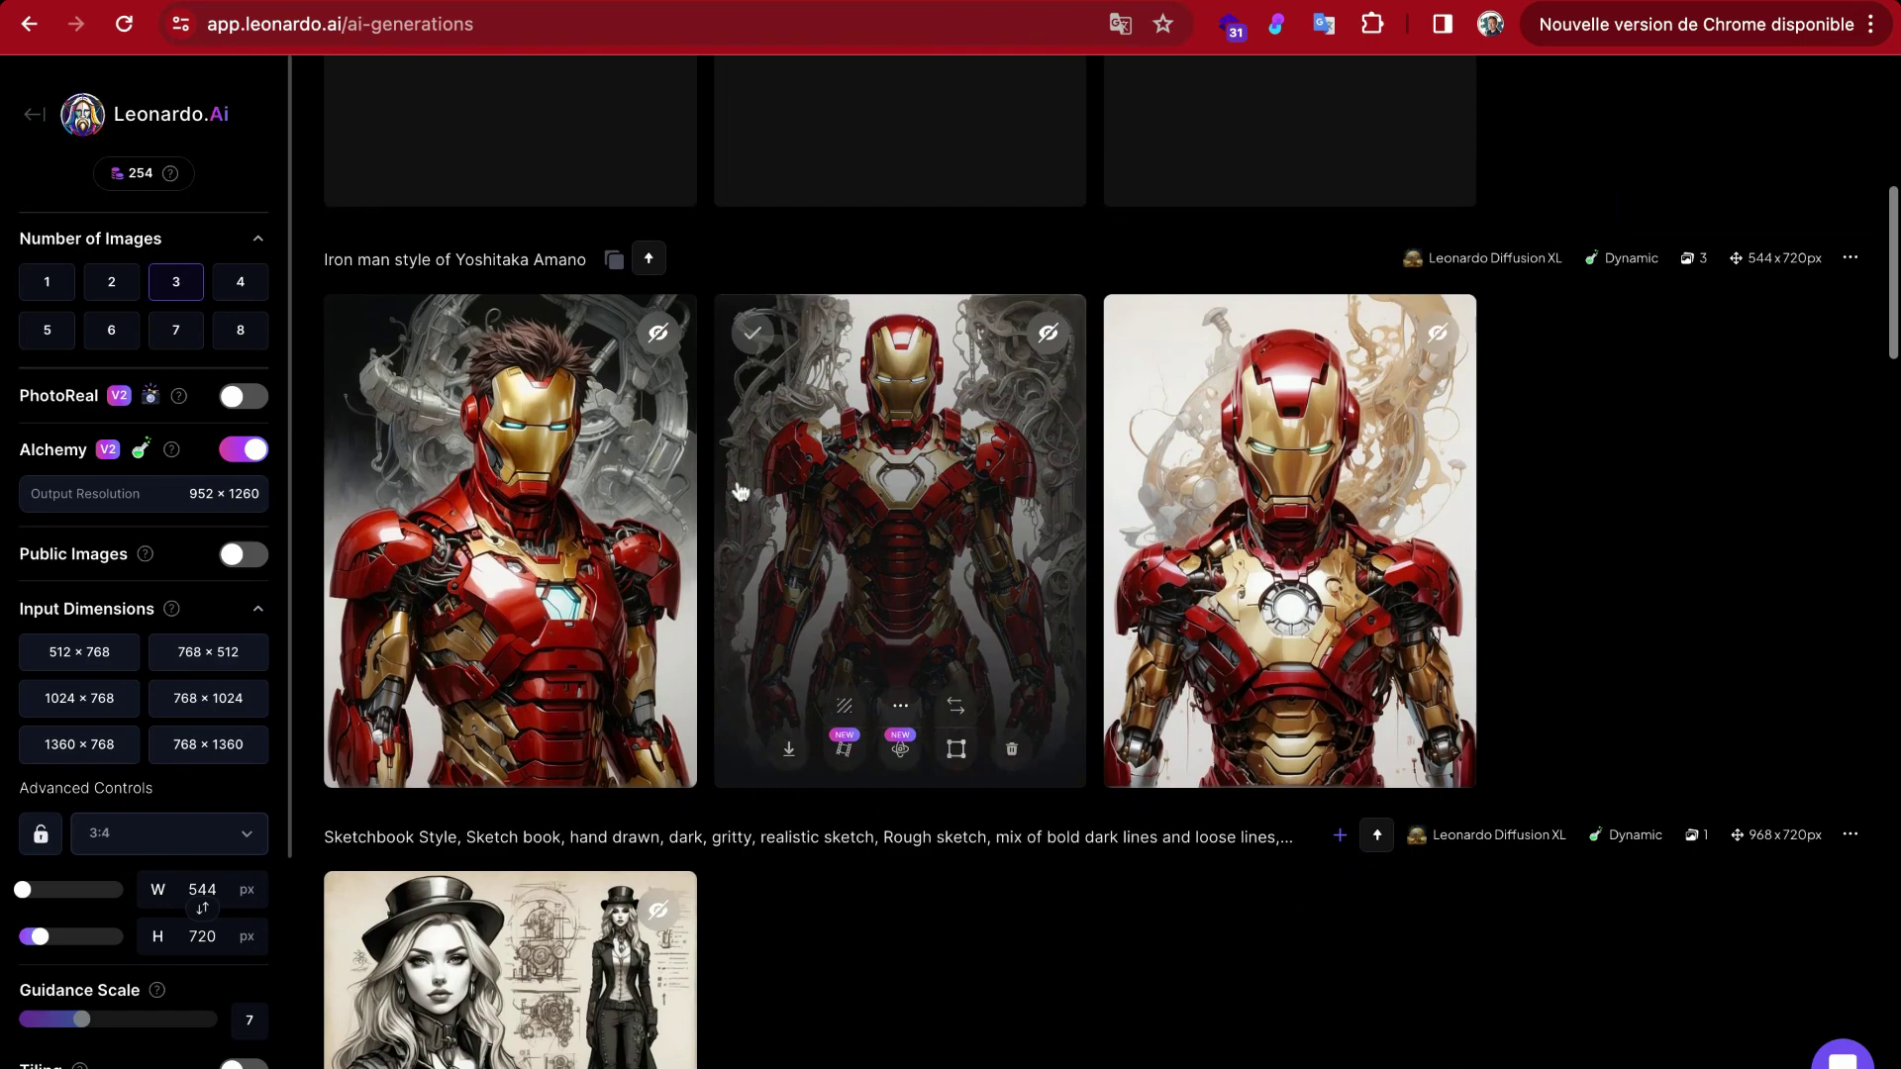
{"action": "scroll", "coordinate": [737, 492], "scroll_direction": "up", "scroll_amount": 8}
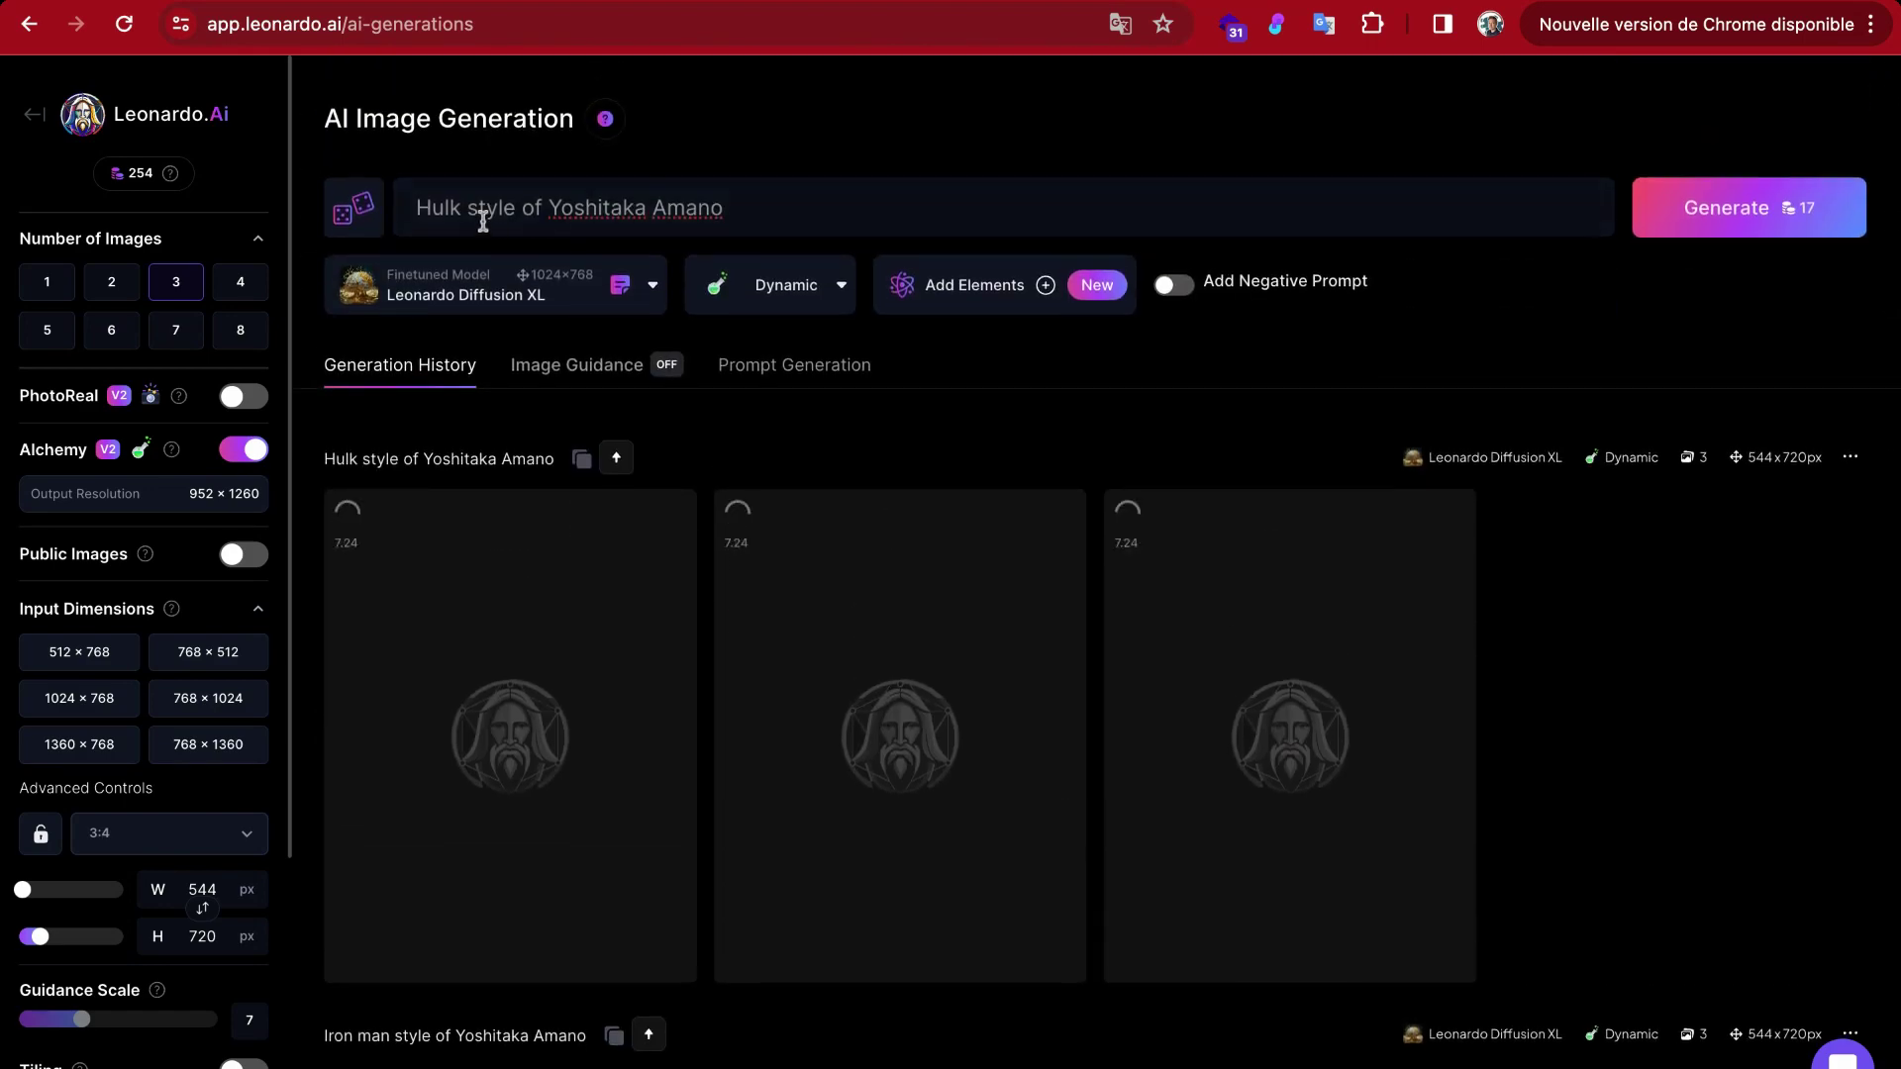
Step: Change the prompt's subject to "a sun set on ocean", keeping "style of Yoshitaka Amano", and generate the images
{"action": "left_click_drag", "start_coordinate": [469, 209], "coordinate": [413, 207]}
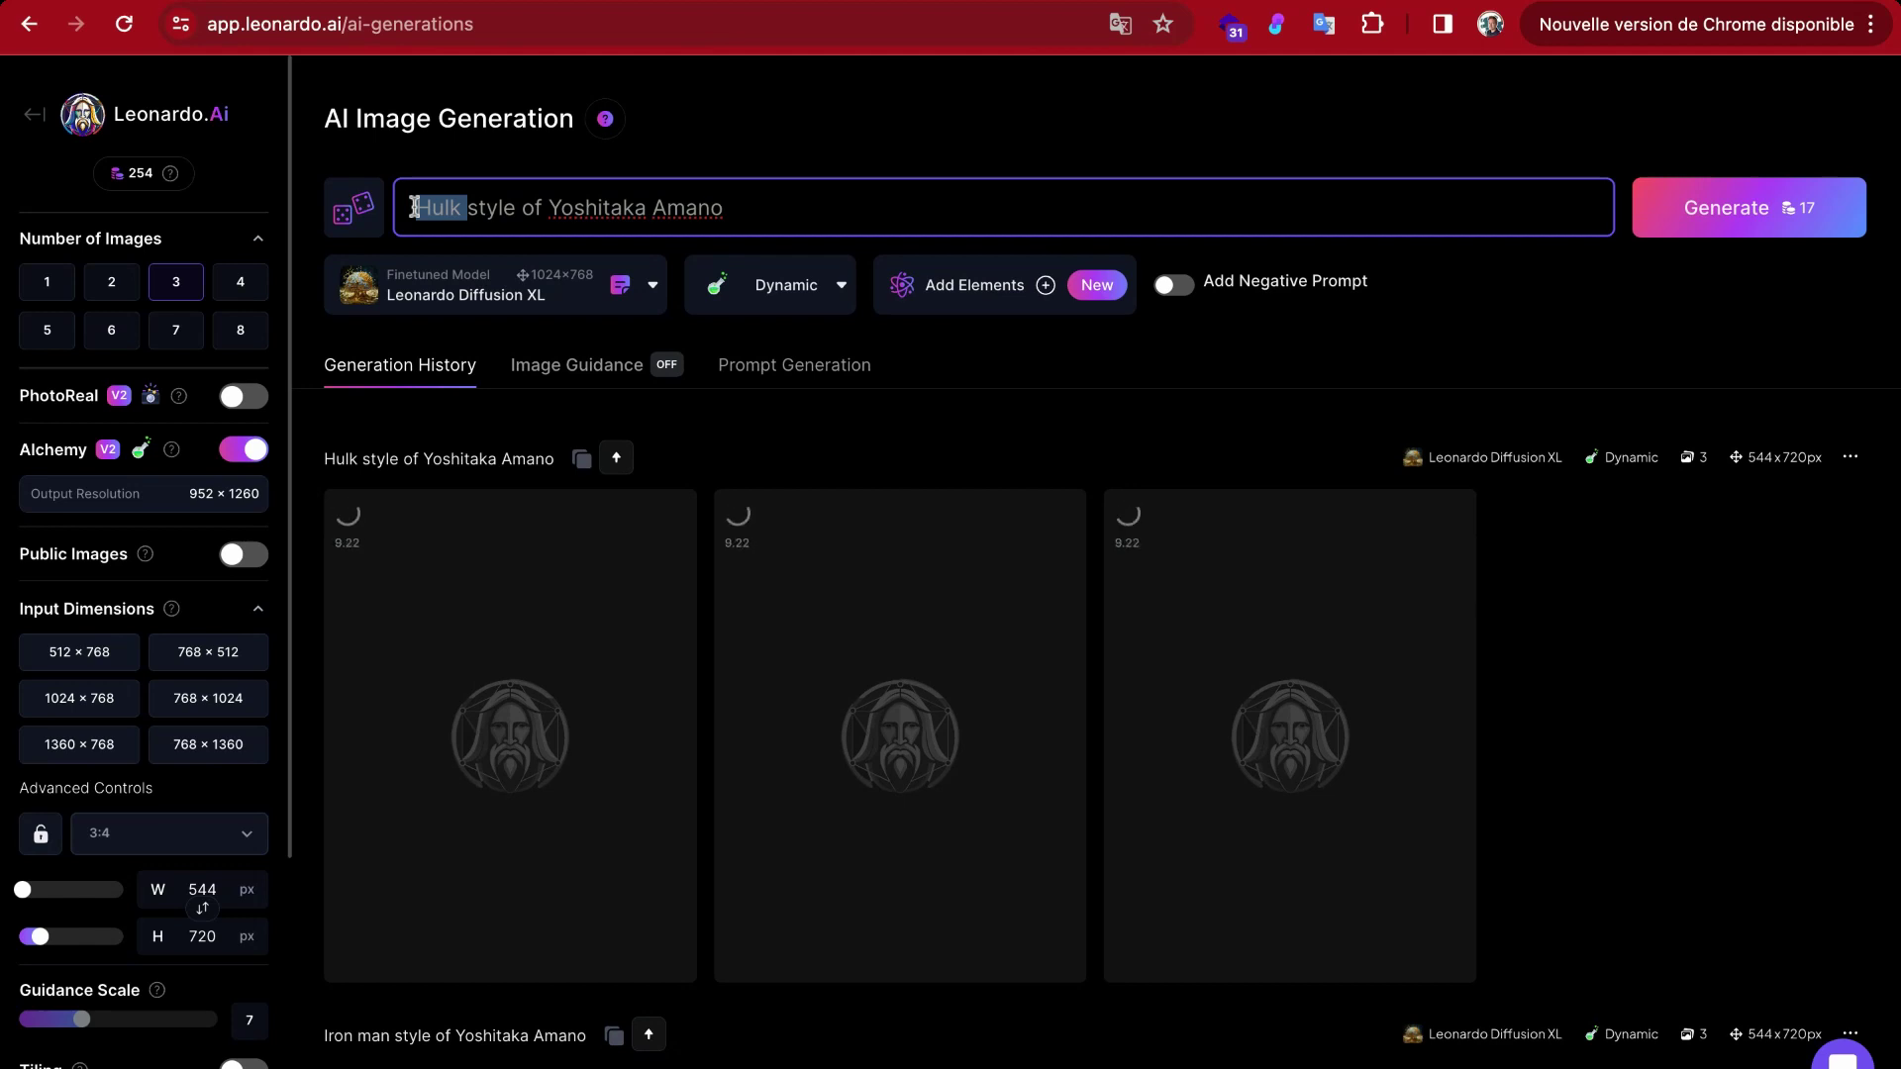
{"action": "key", "text": "BackSpace"}
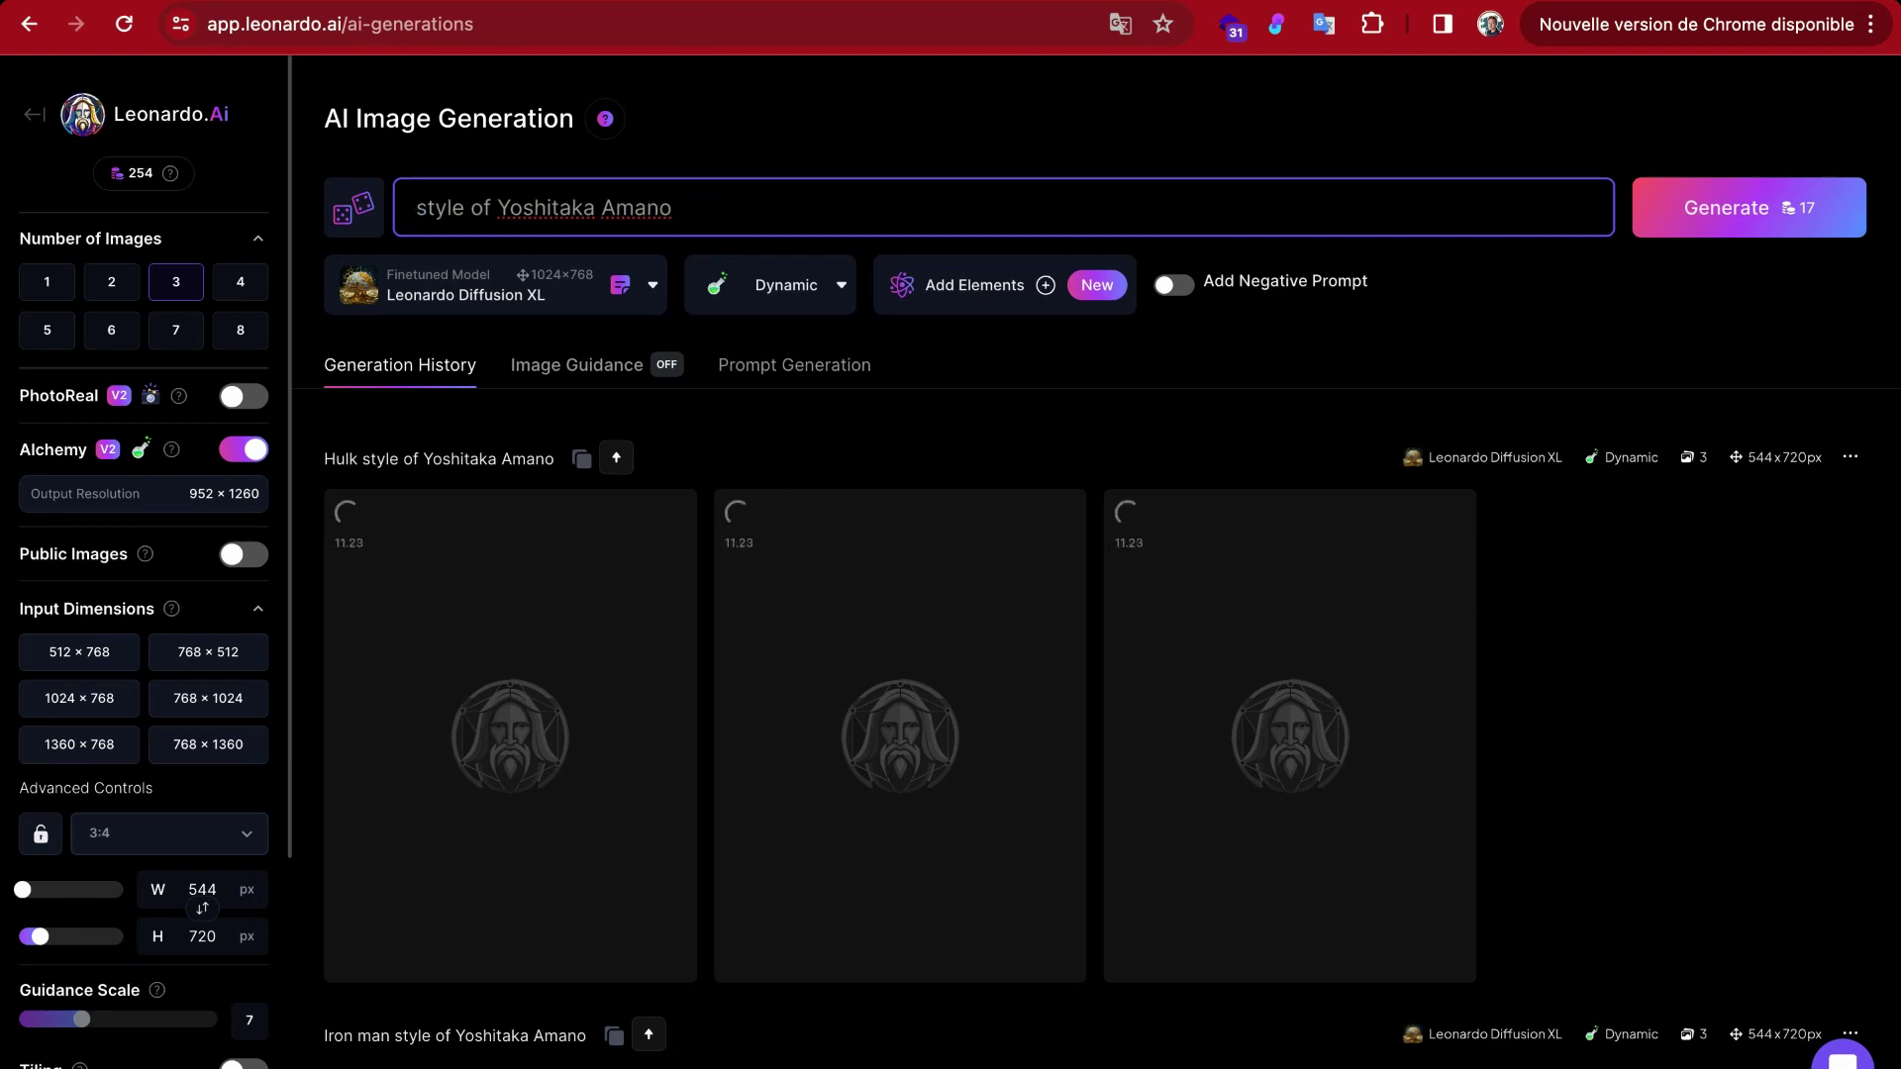
{"action": "type", "text": "a sun set"}
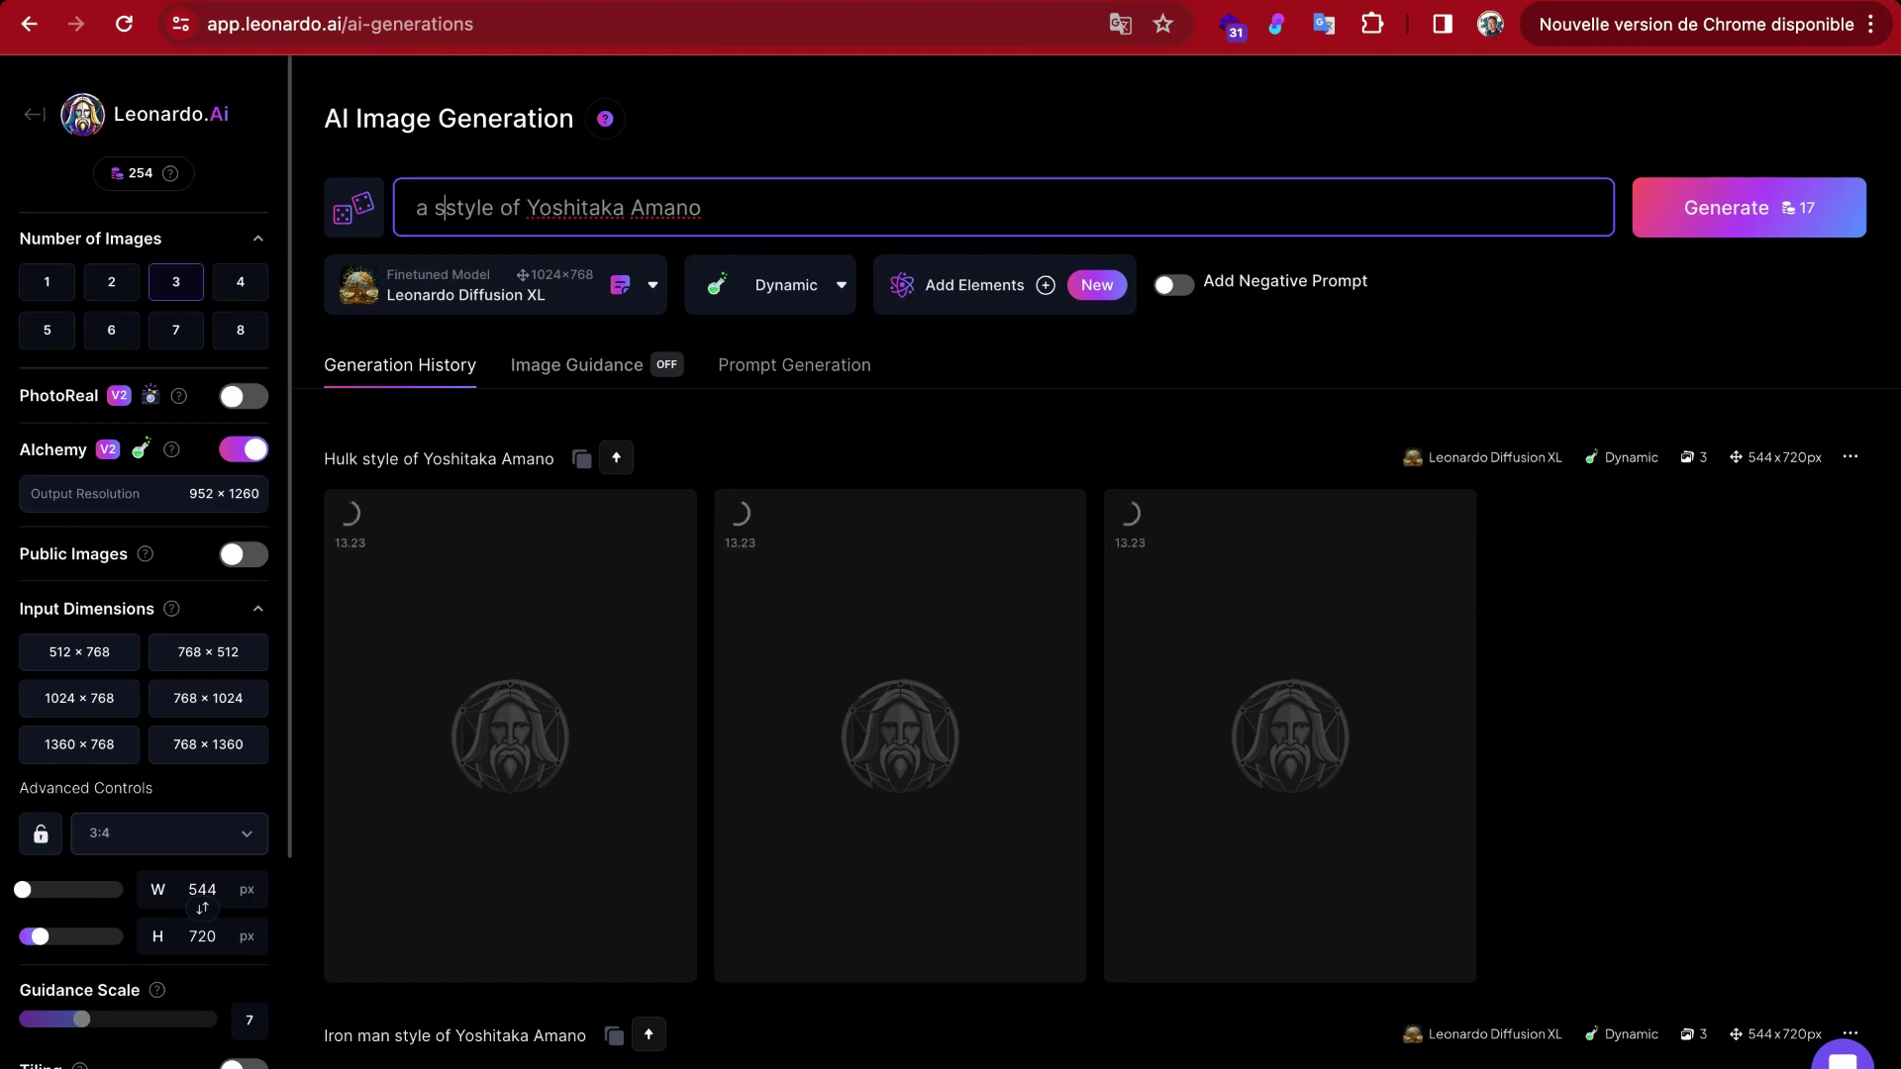
{"action": "type", "text": " on "}
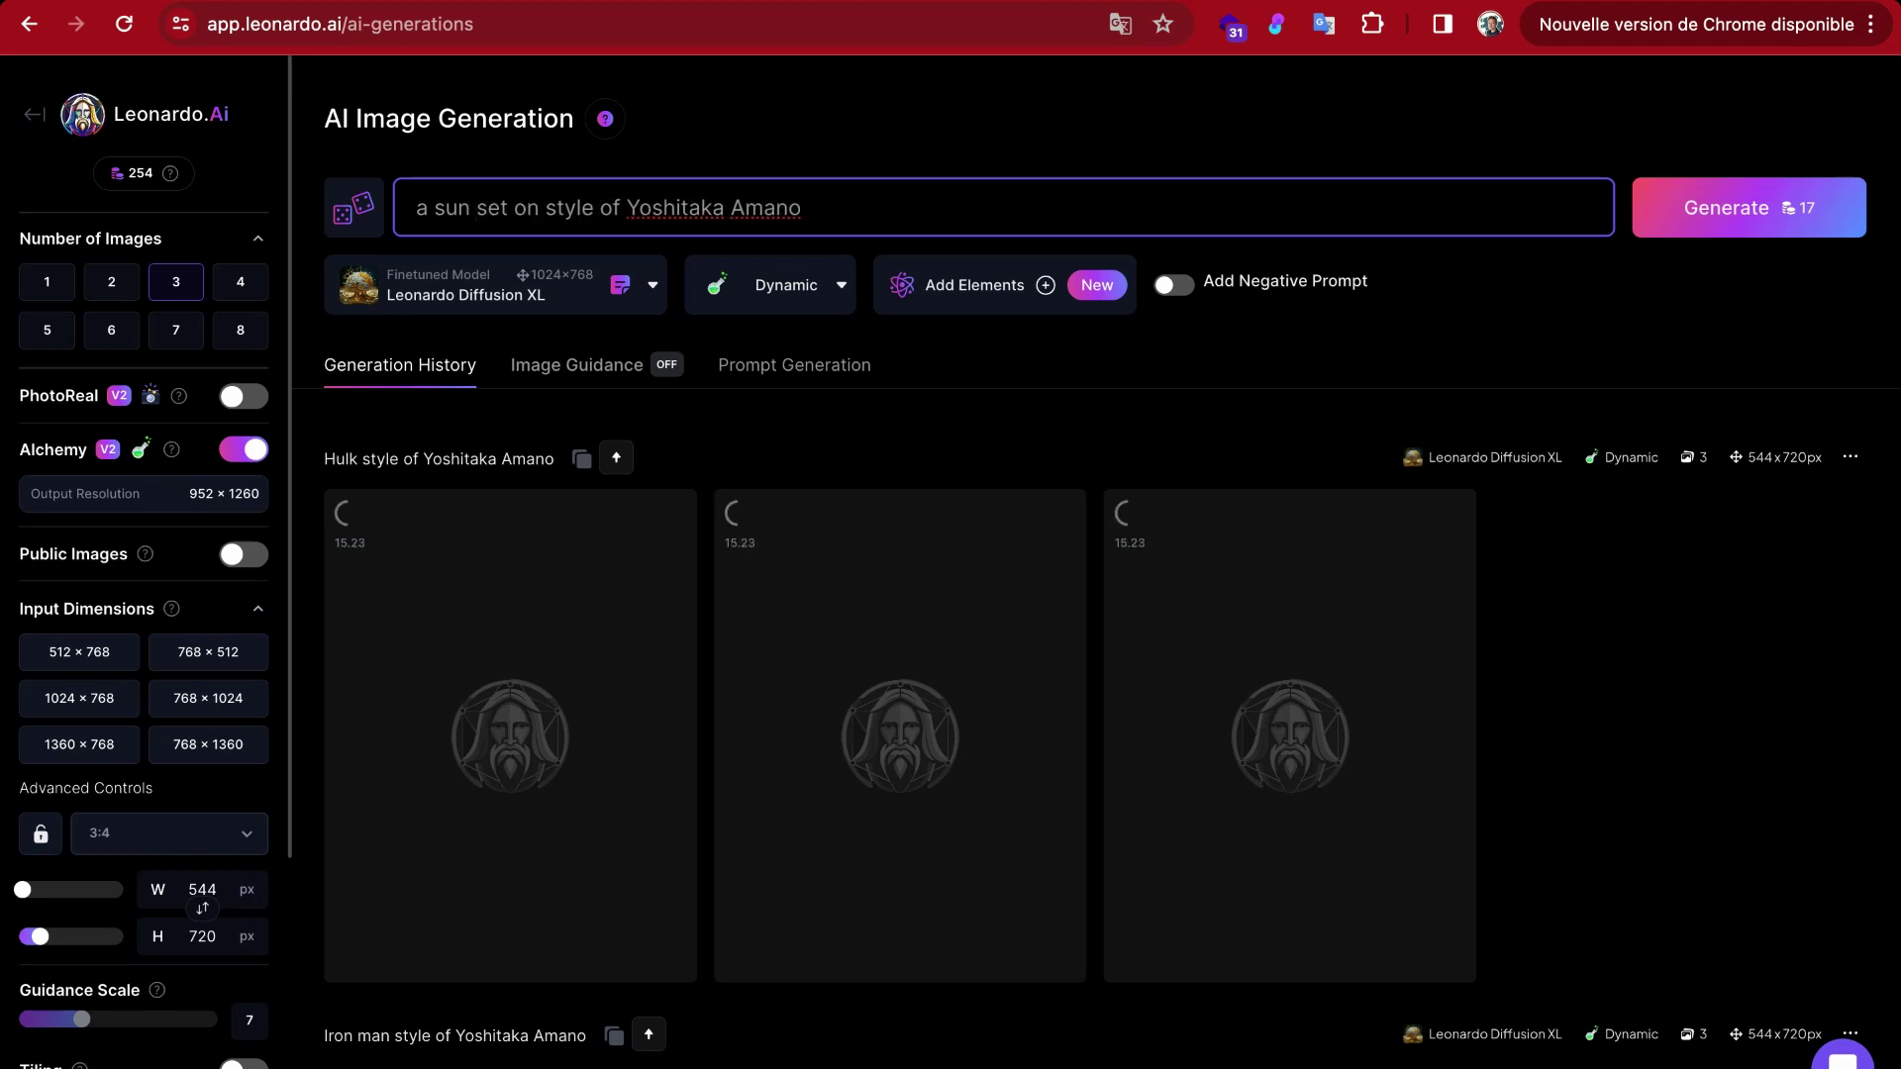
{"action": "type", "text": "ocean"}
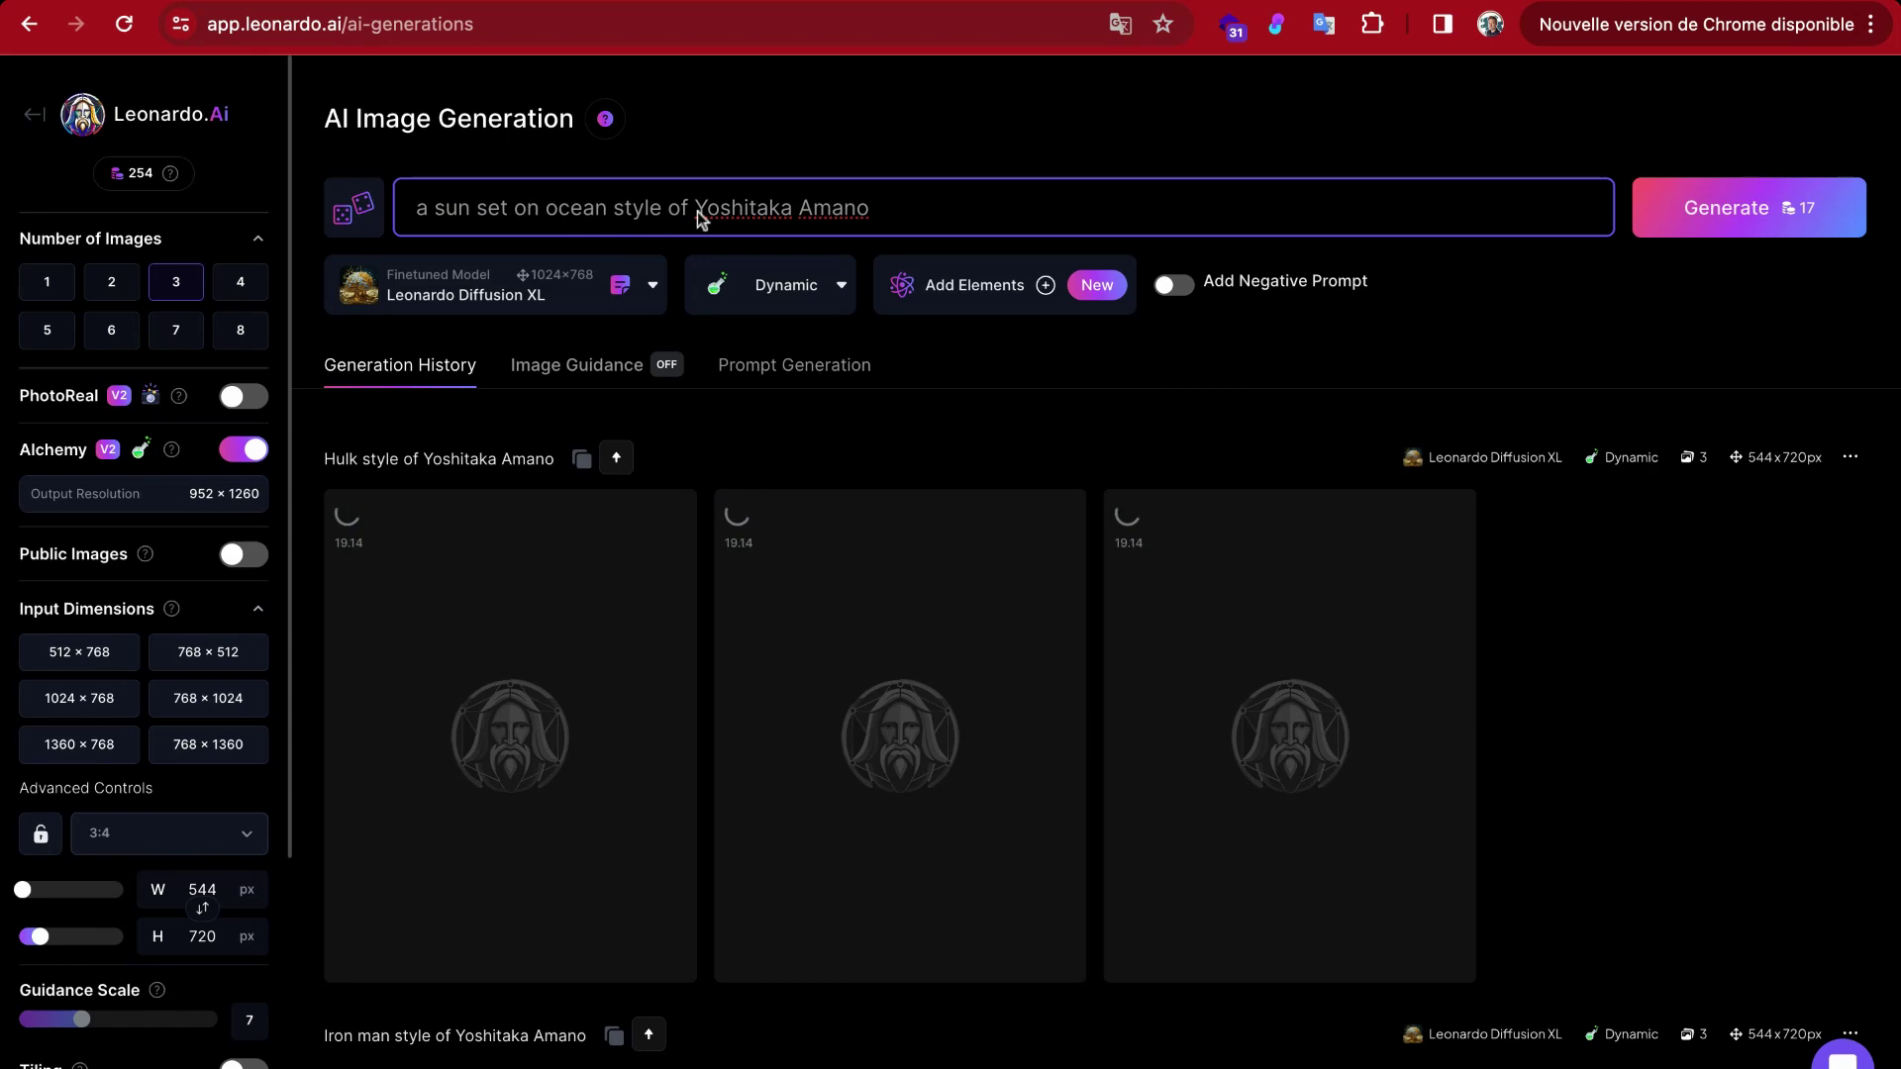
{"action": "left_click", "coordinate": [1748, 220]}
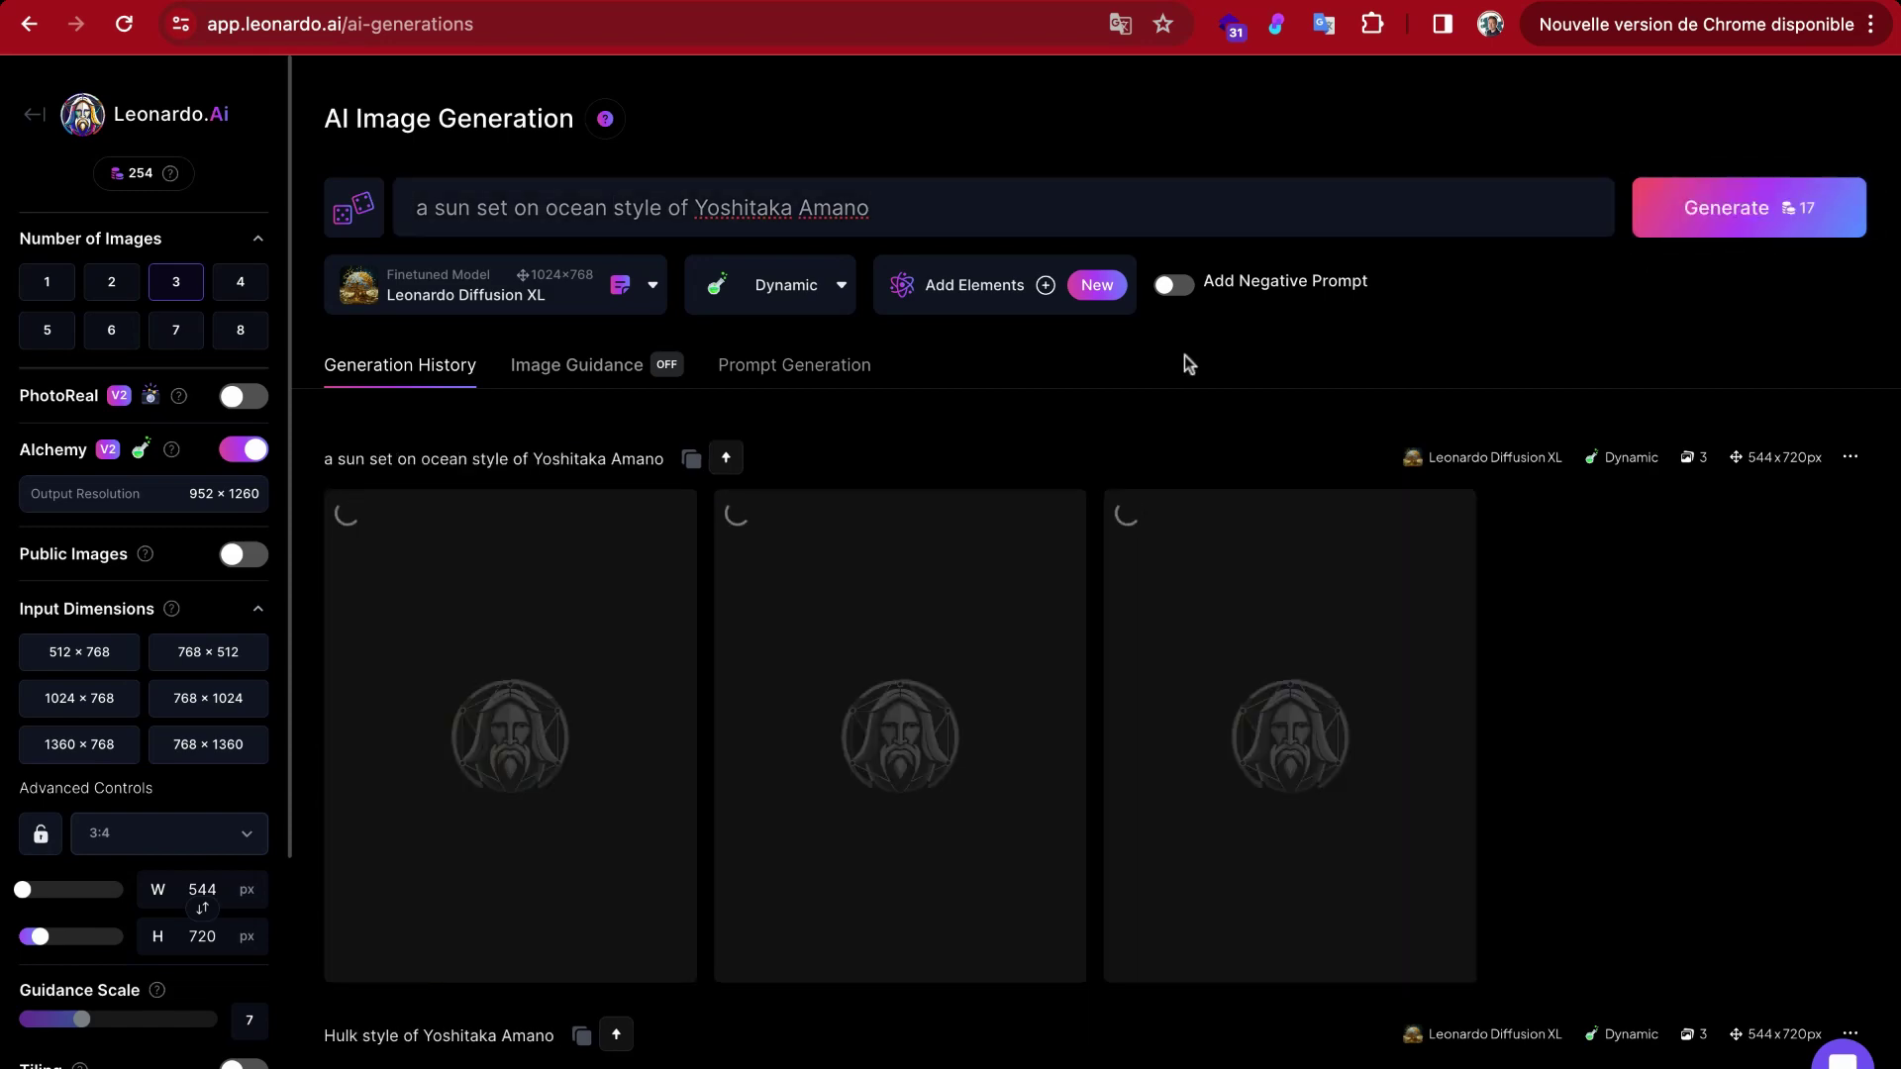
Step: View the generated Hulk images enlarged one after another, and close the viewer
{"action": "scroll", "coordinate": [649, 734], "scroll_direction": "down", "scroll_amount": 6}
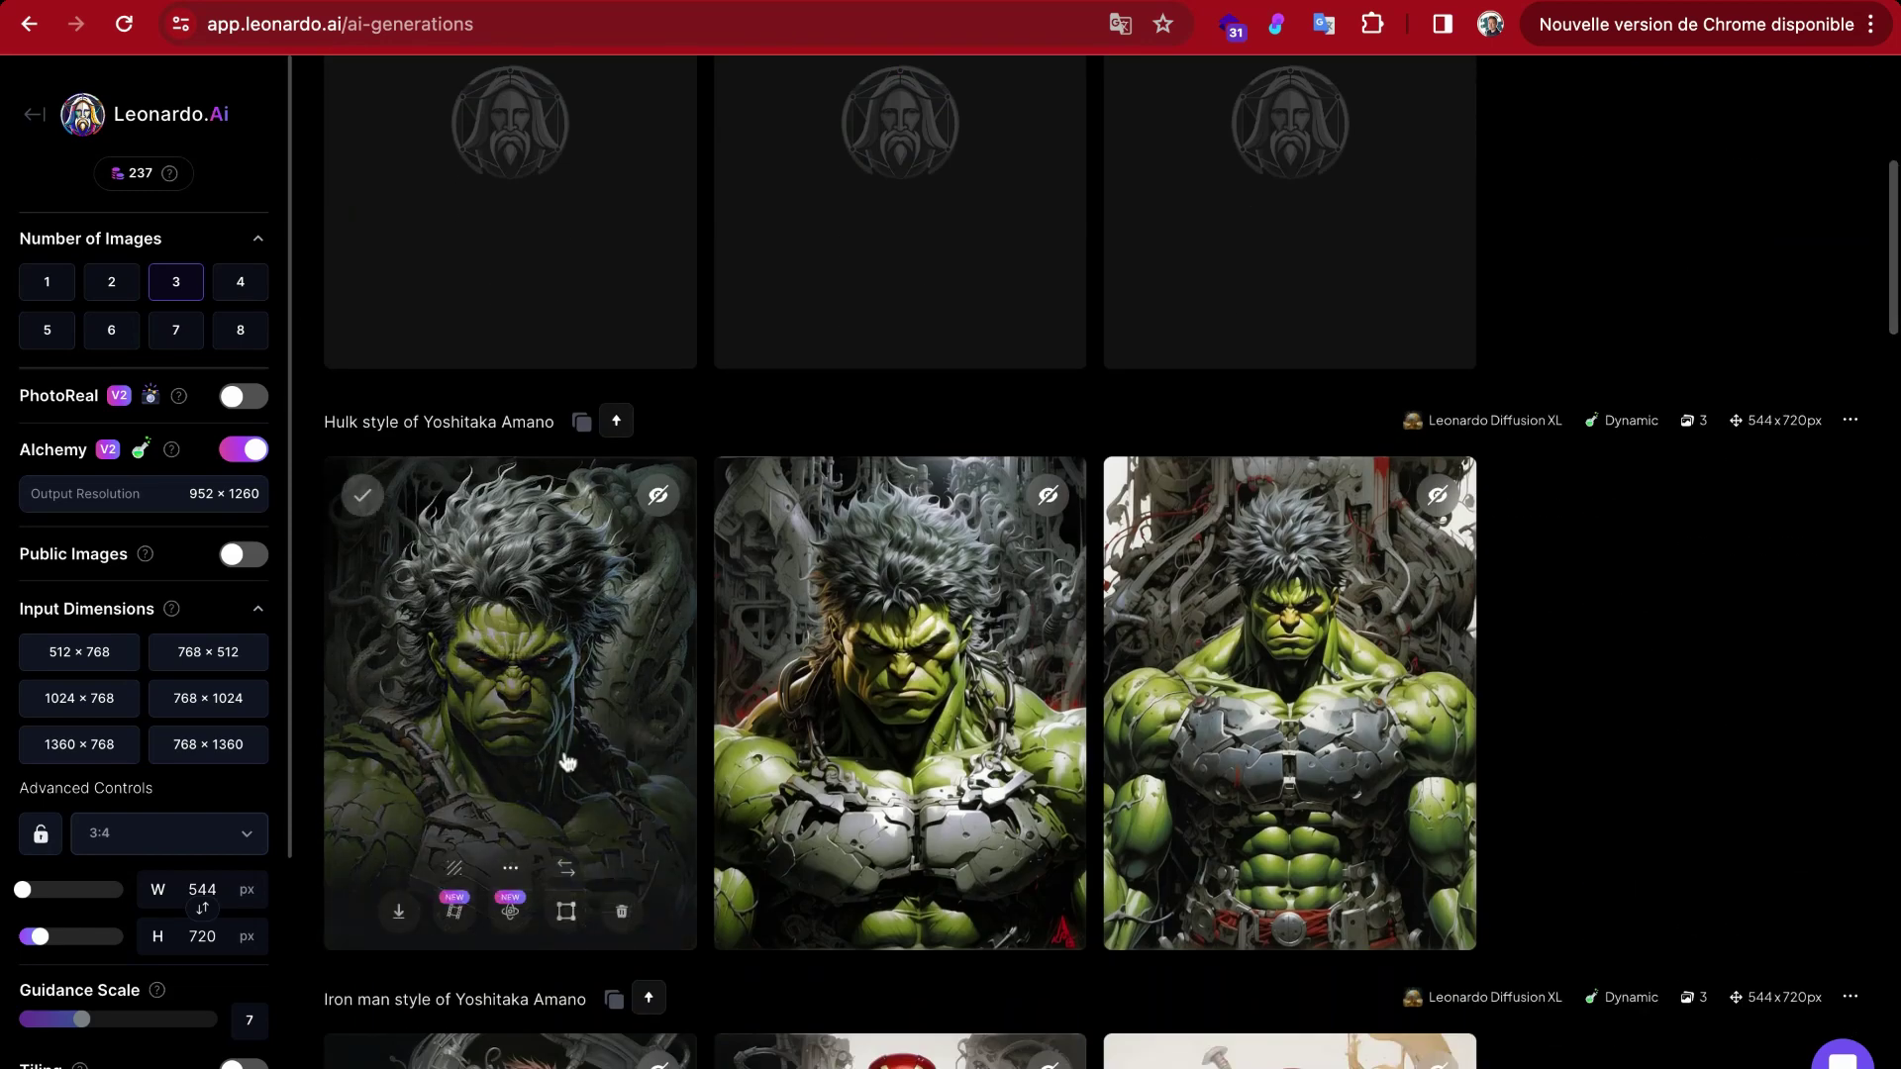
{"action": "left_click", "coordinate": [546, 673]}
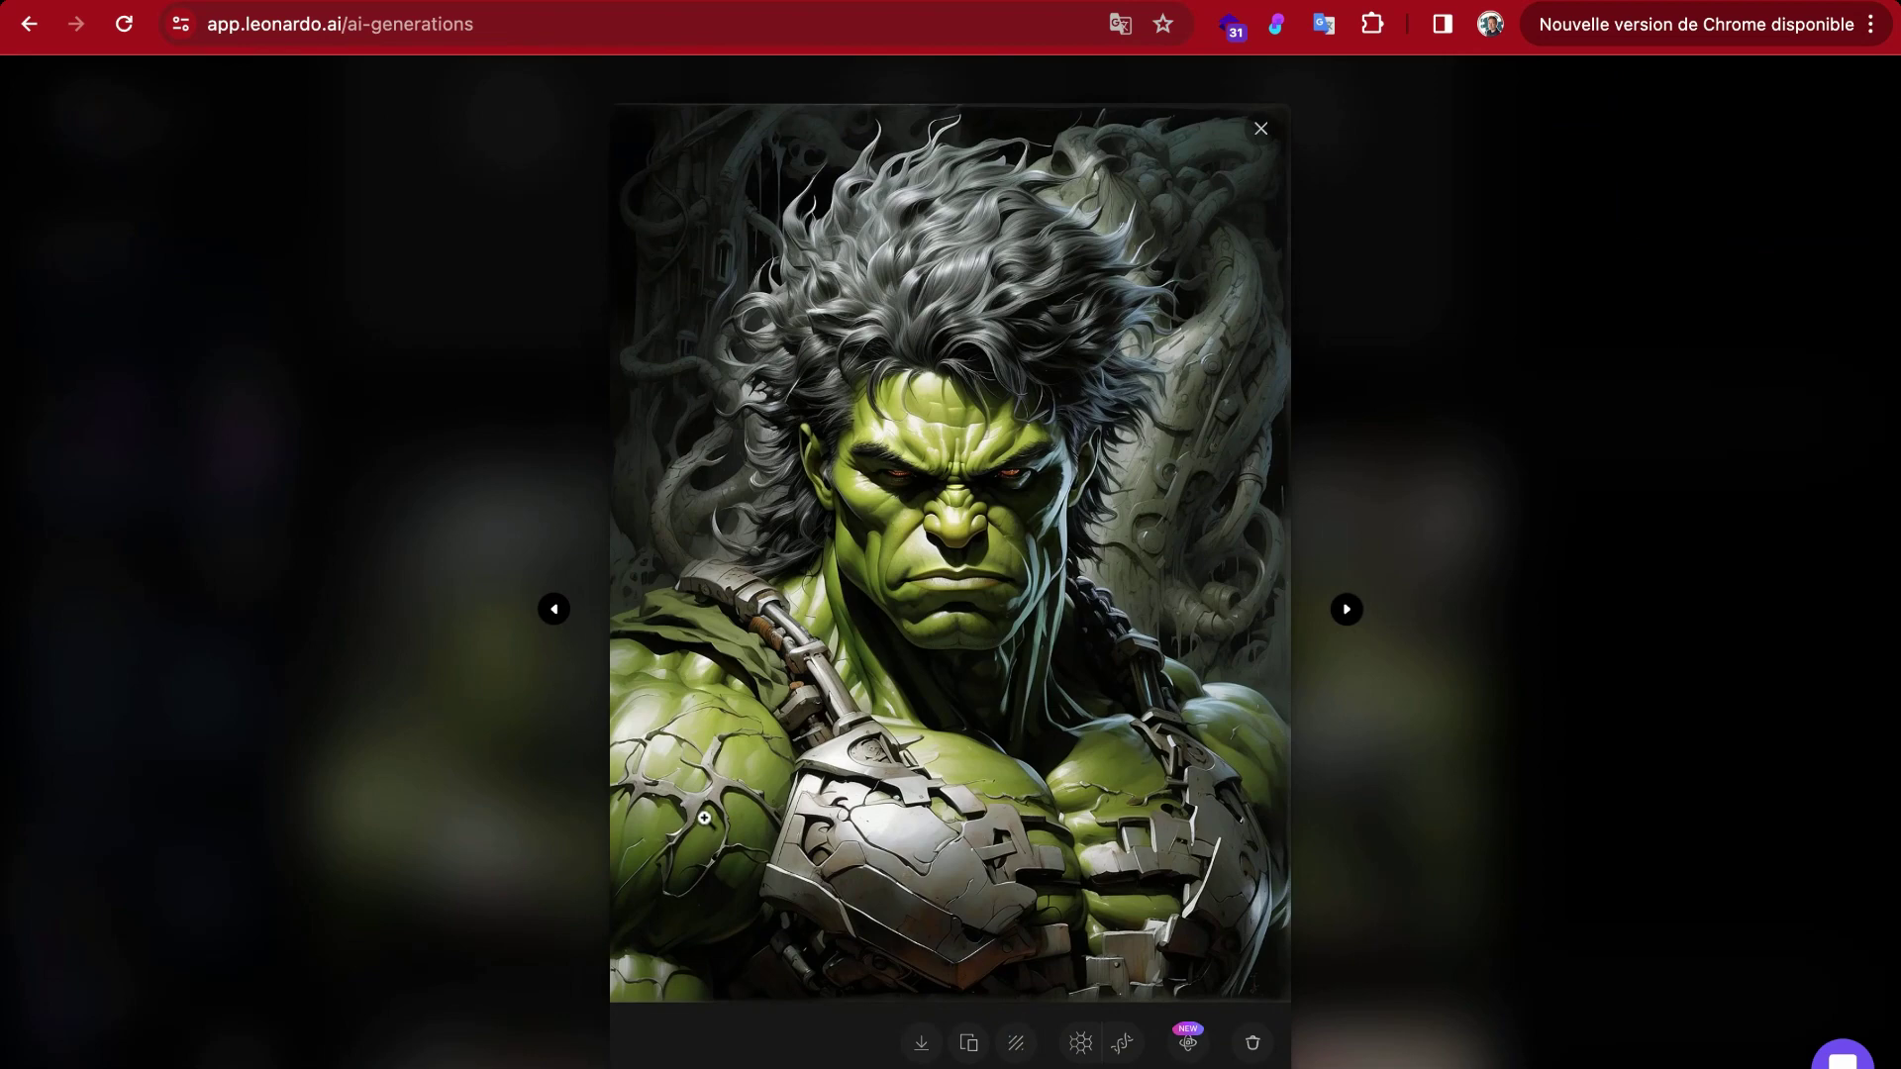
{"action": "key", "text": "Left"}
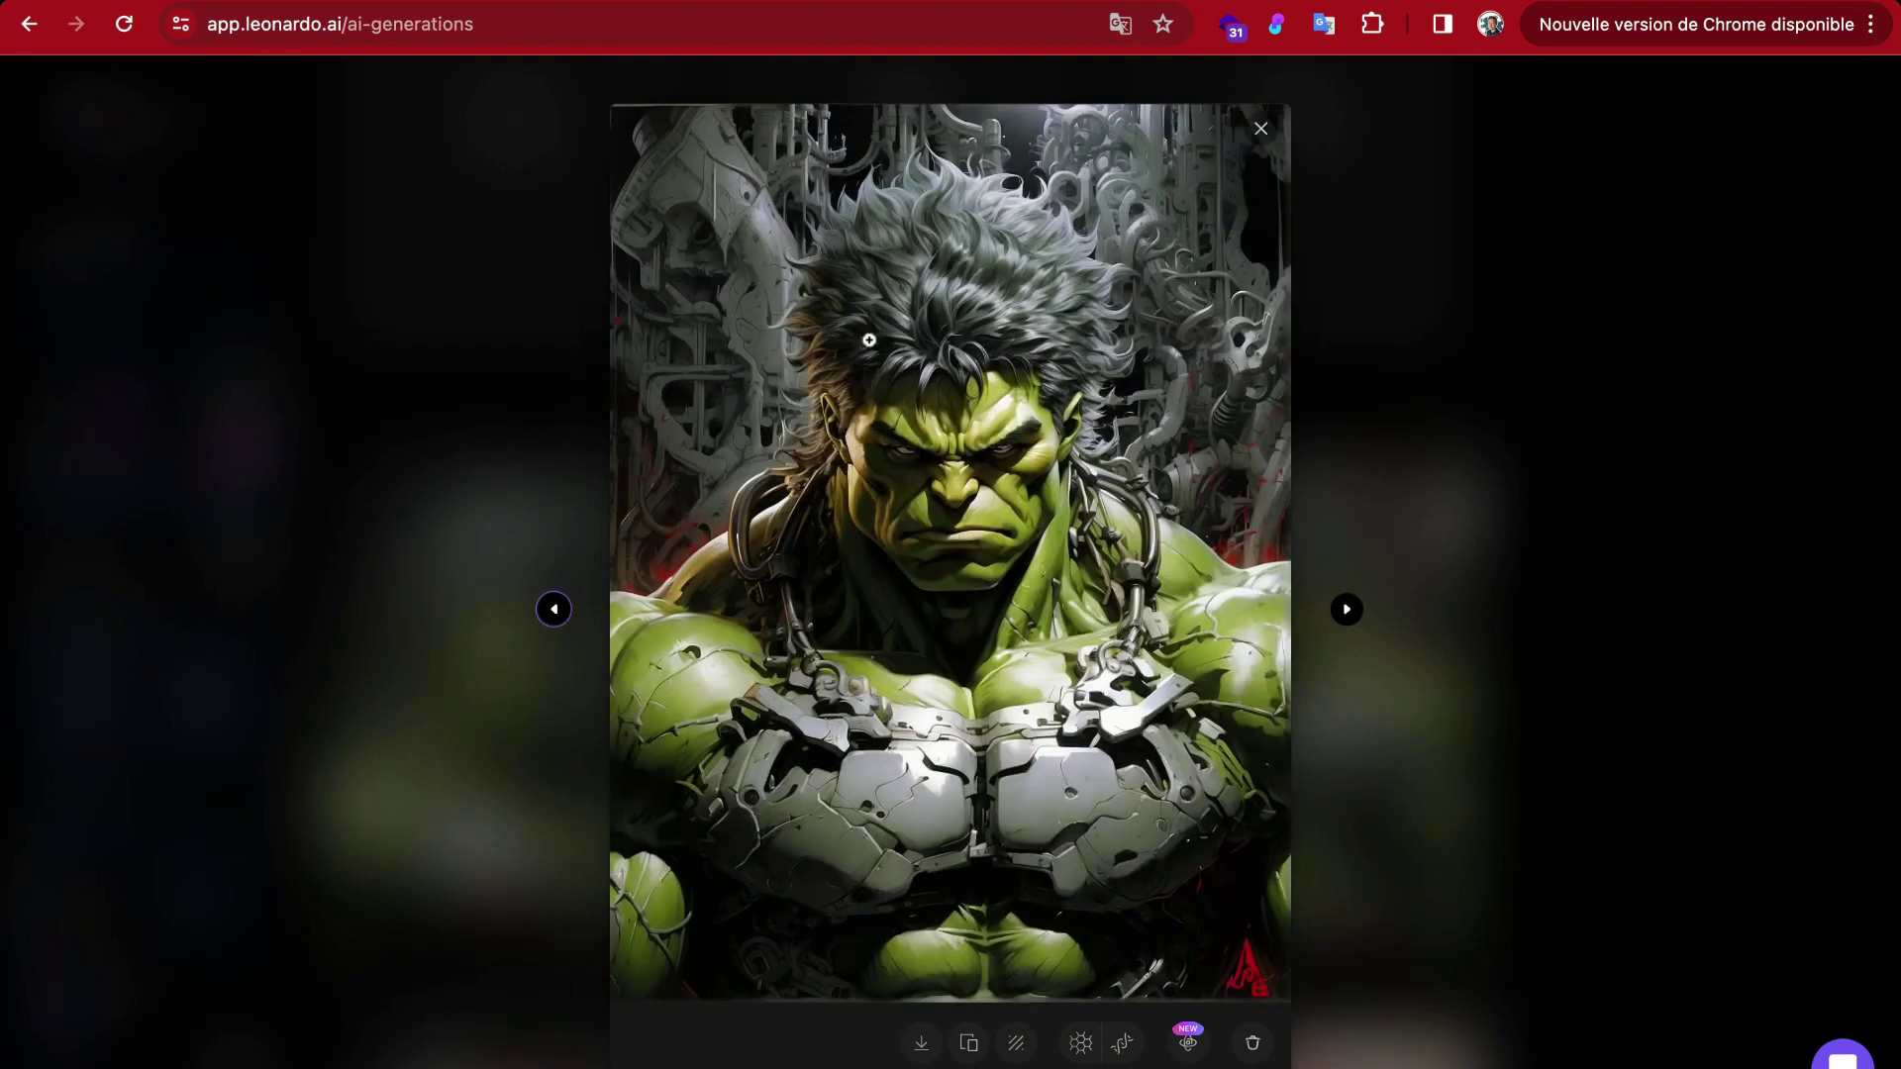
{"action": "key", "text": "Left"}
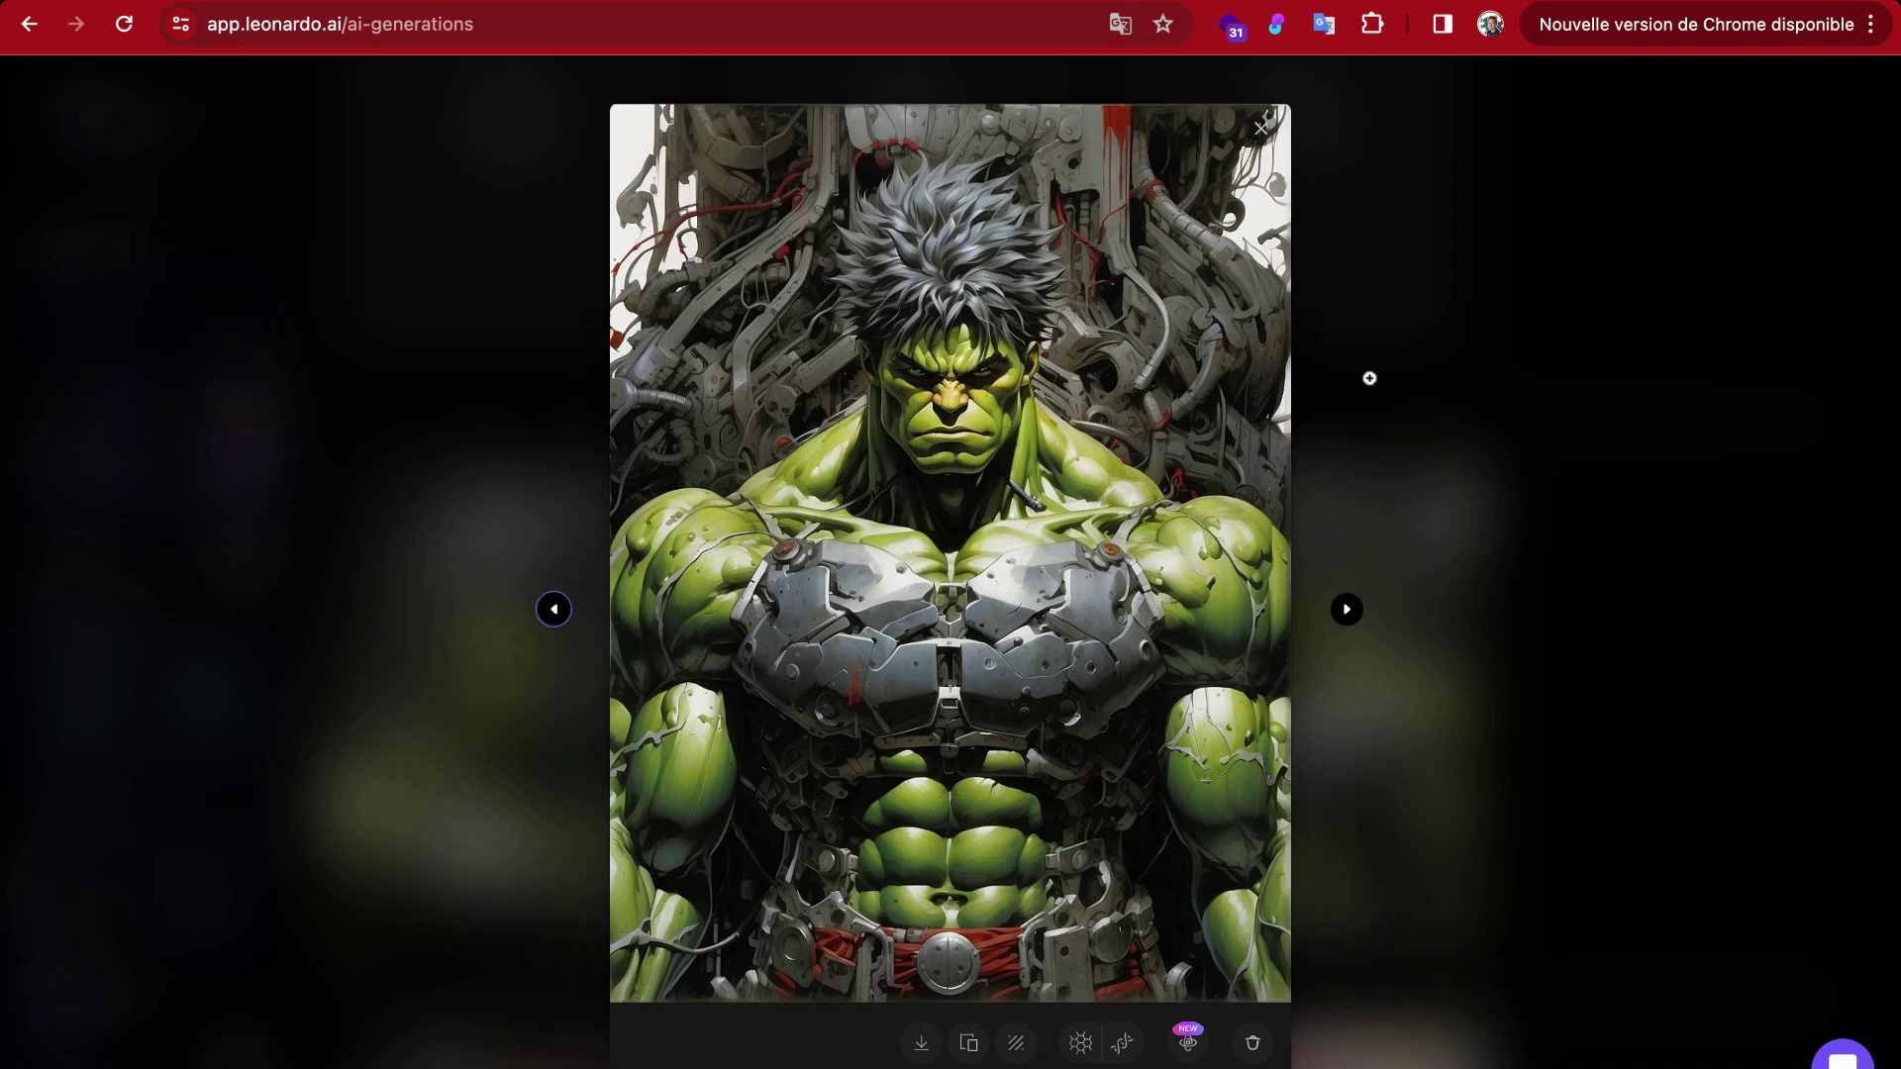
{"action": "left_click", "coordinate": [1432, 282]}
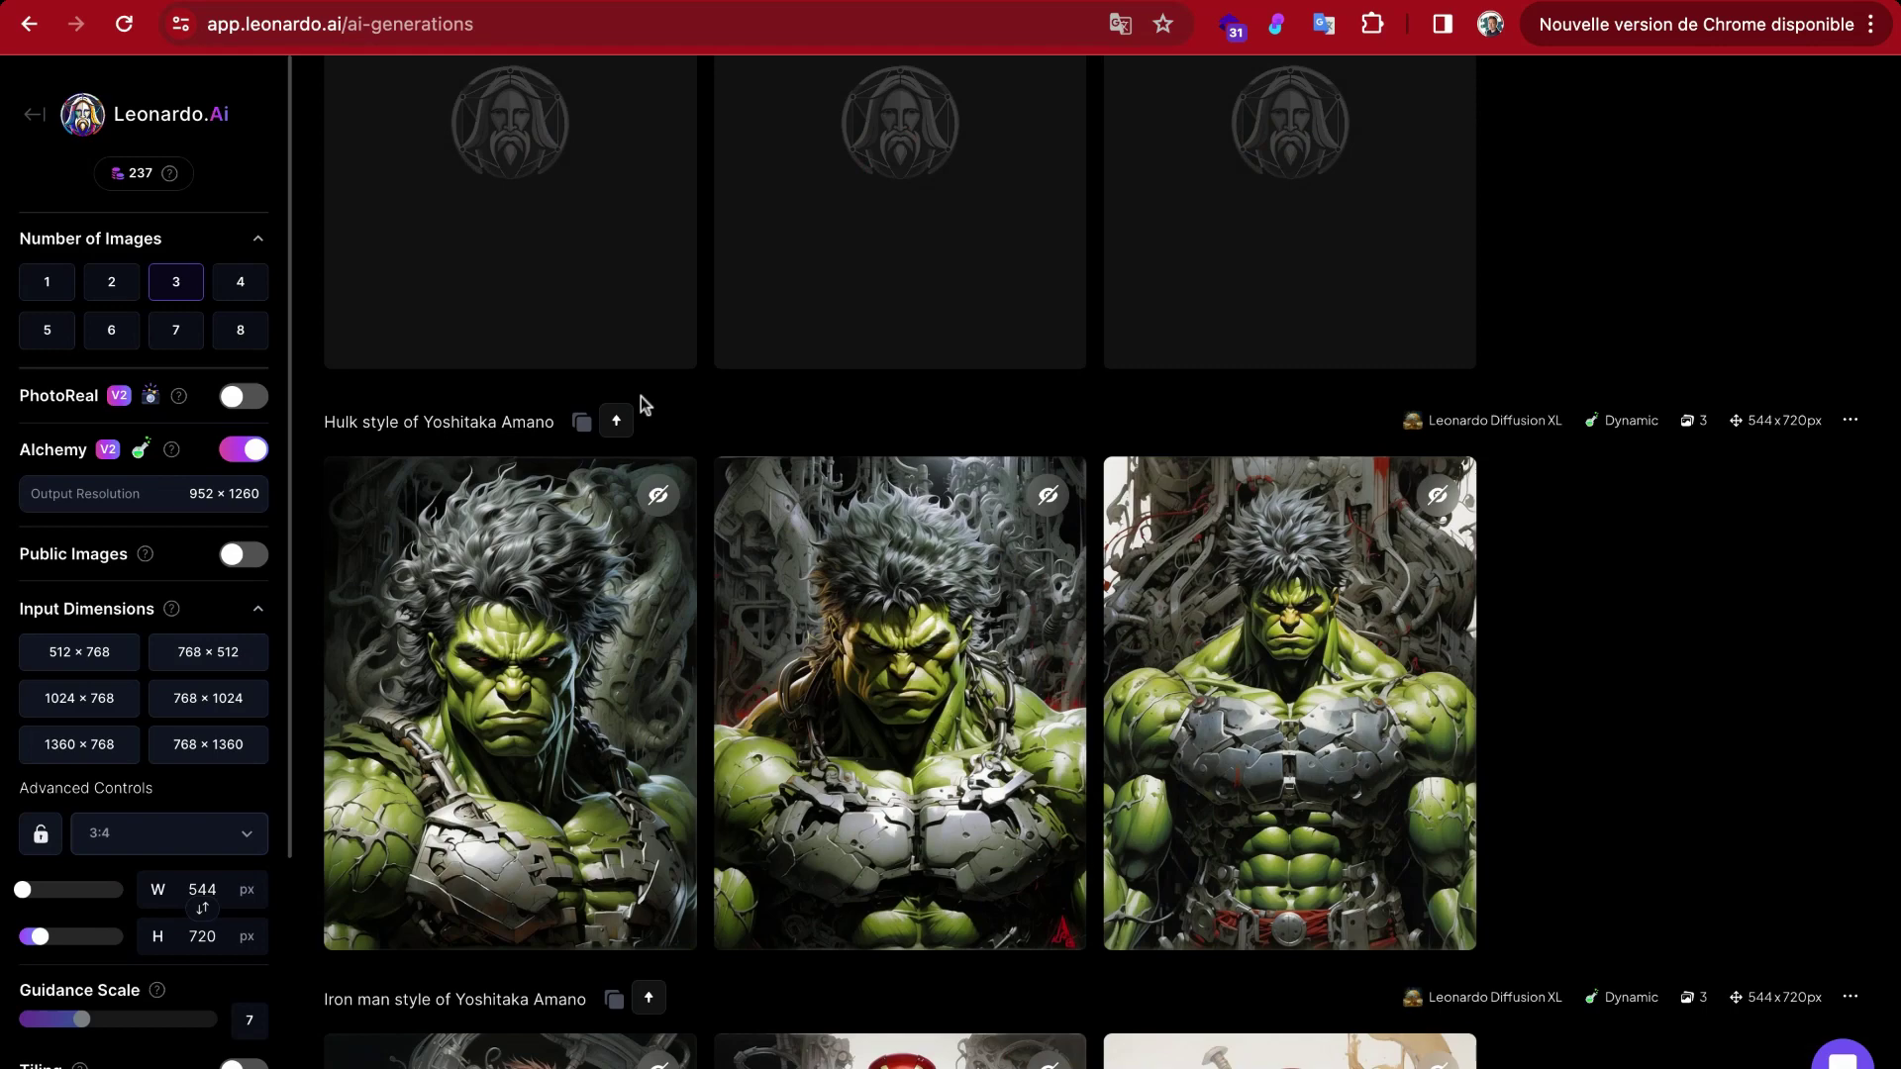
Step: View the generated ocean sunset images enlarged one after another, and close the viewer
{"action": "scroll", "coordinate": [784, 671], "scroll_direction": "up", "scroll_amount": 6}
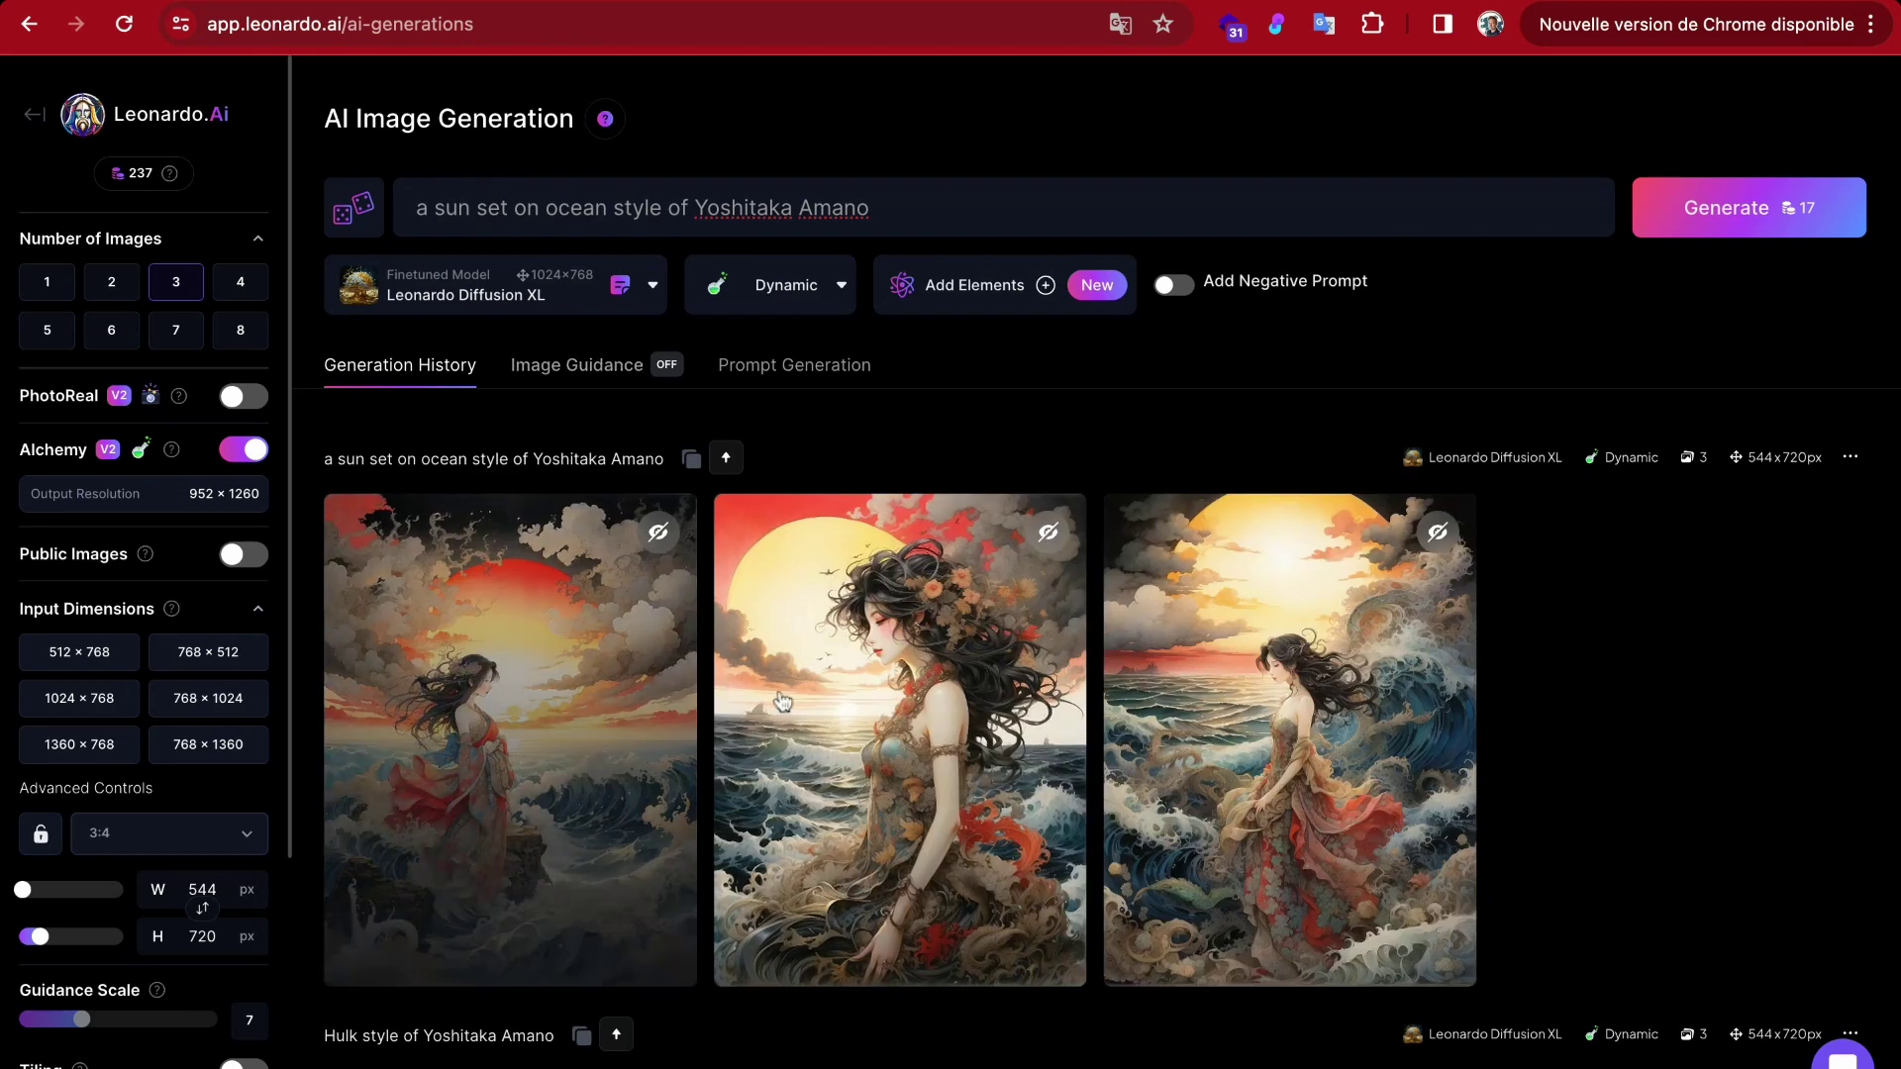
{"action": "left_click", "coordinate": [515, 748]}
{"action": "key", "text": "Right"}
{"action": "key", "text": "Right"}
{"action": "key", "text": "Right"}
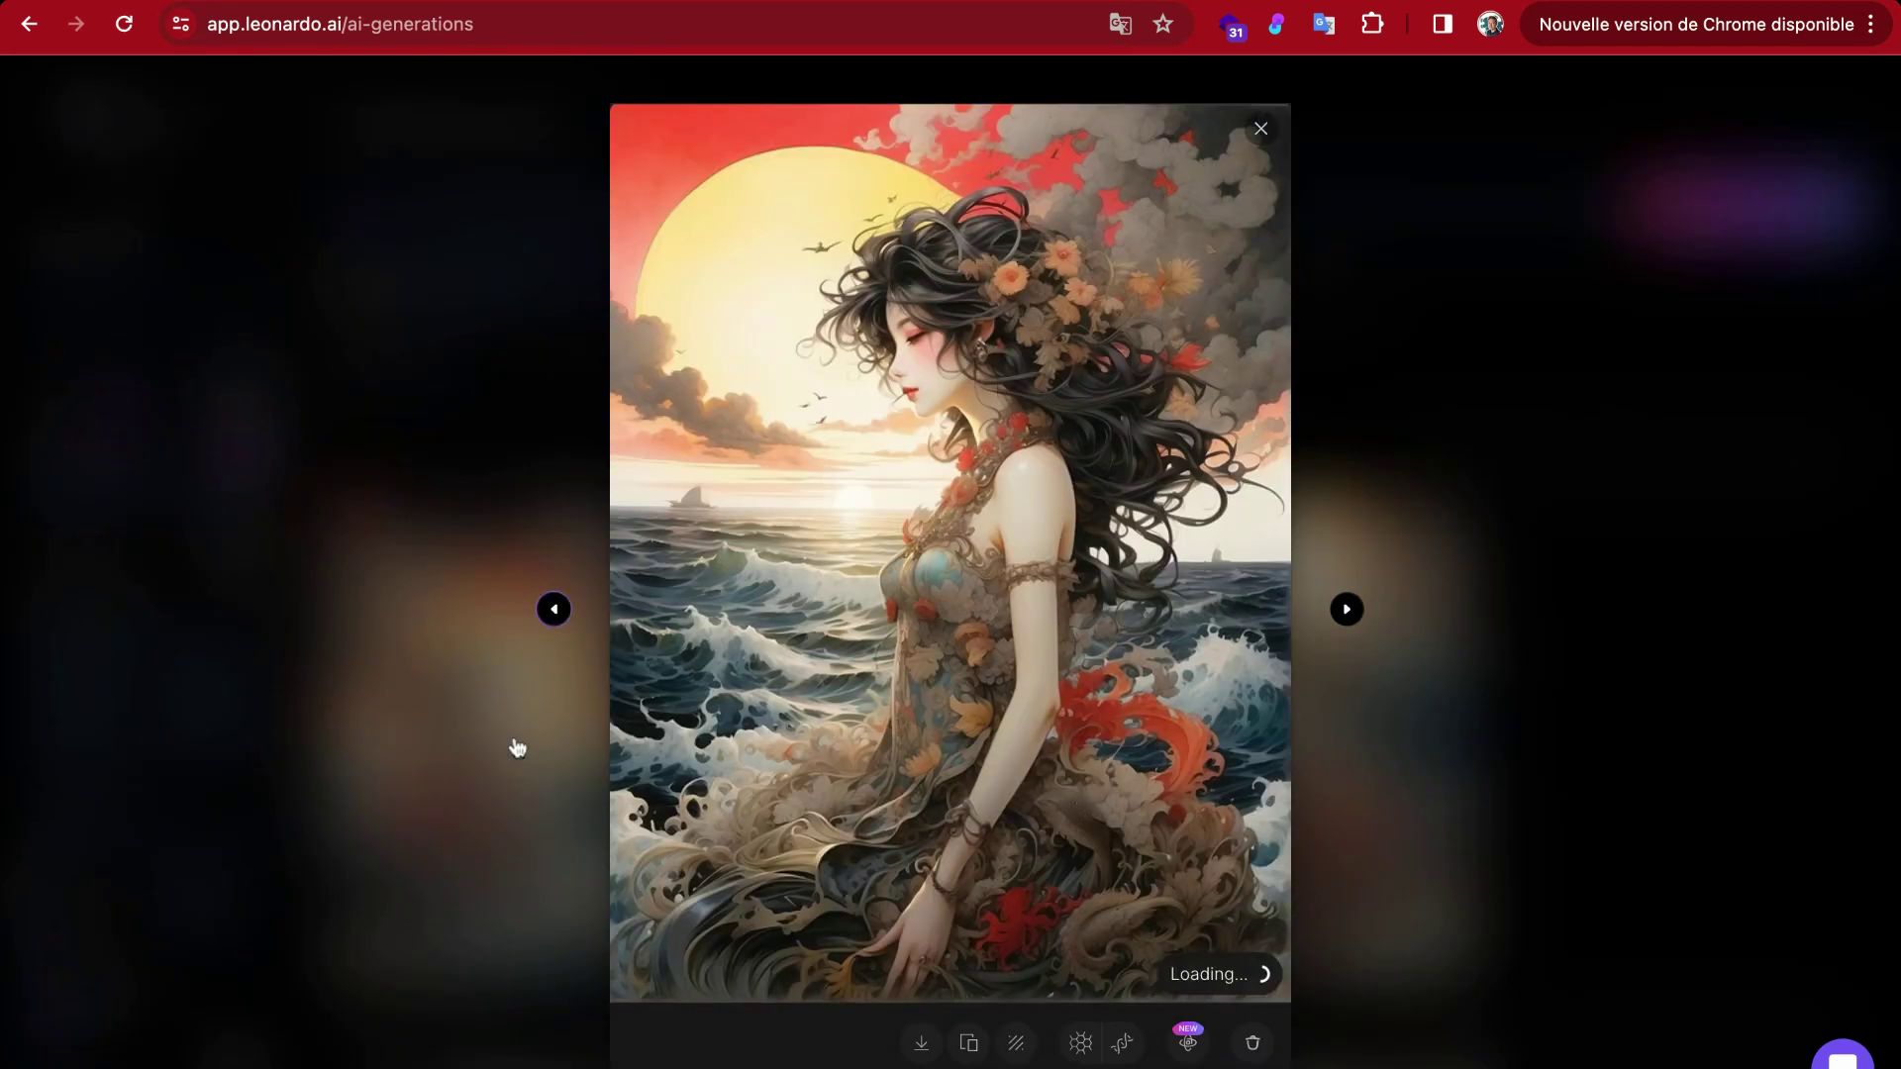
{"action": "key", "text": "Right"}
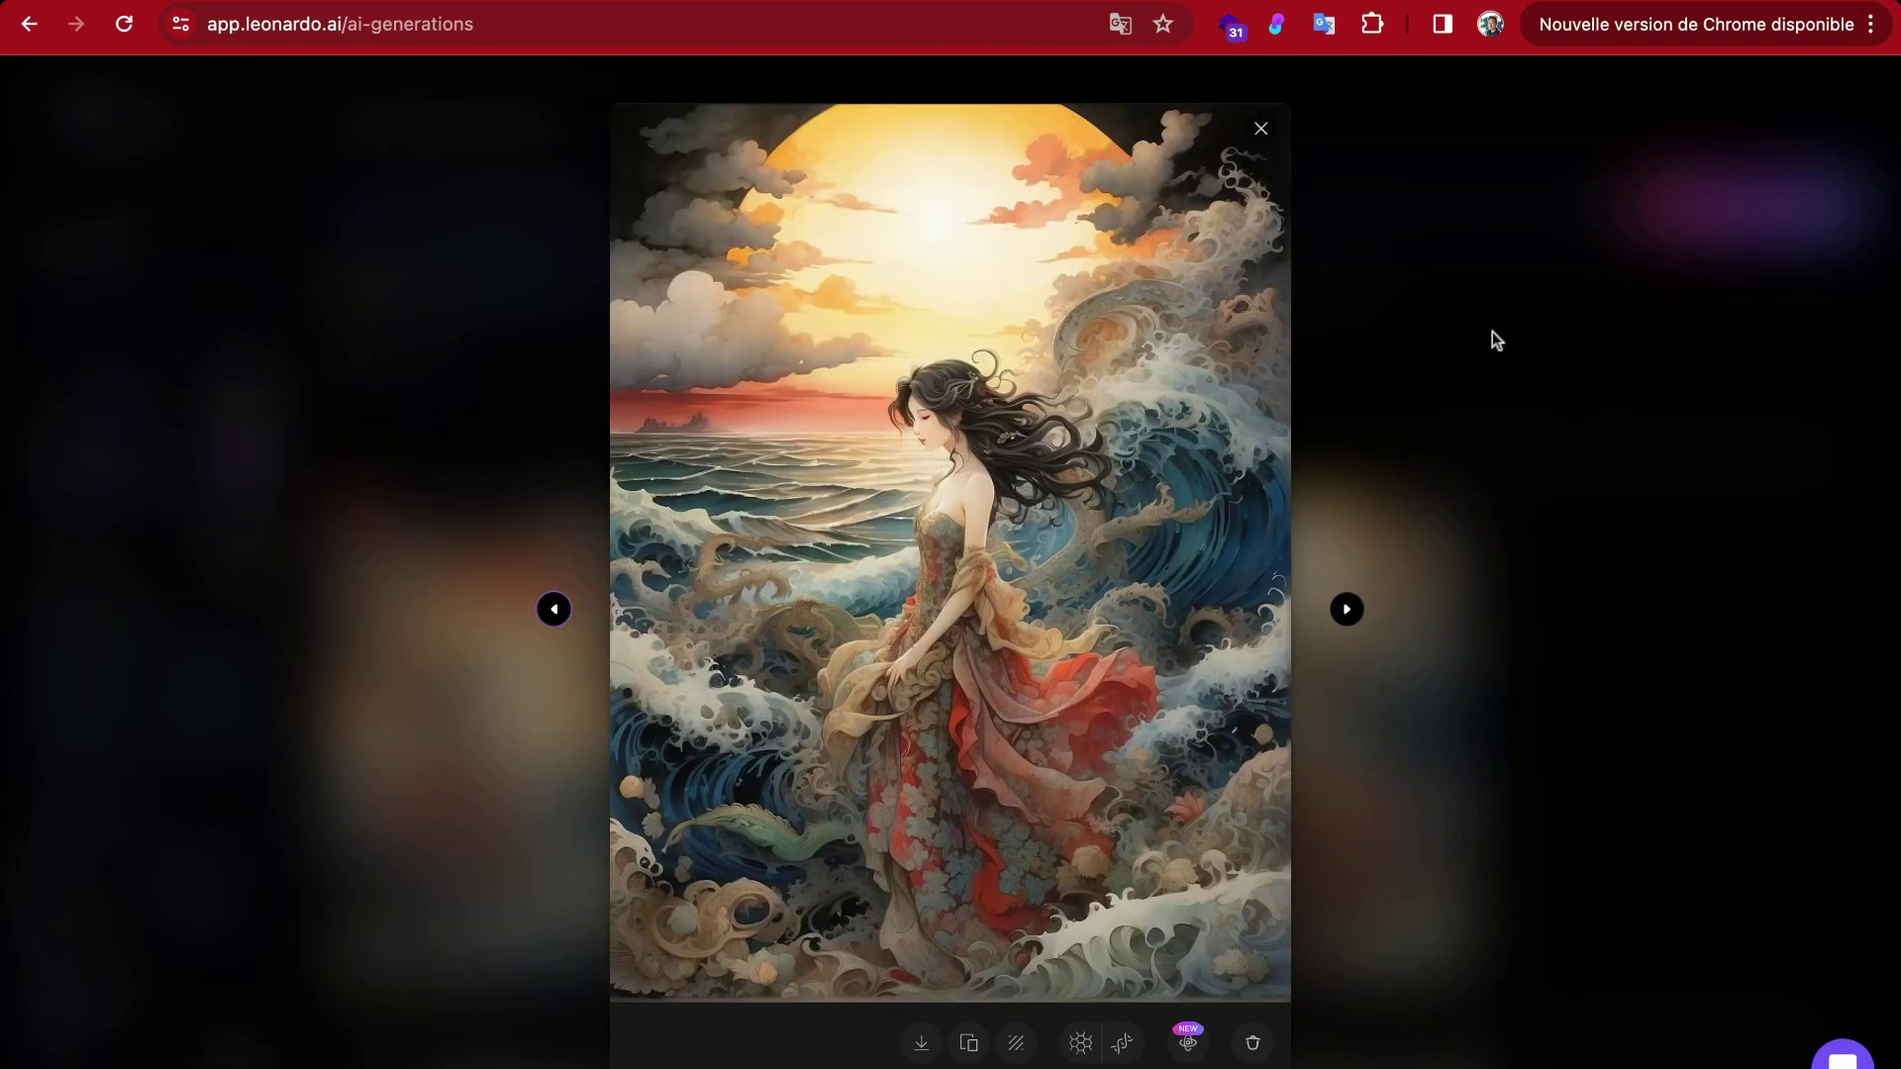
{"action": "left_click", "coordinate": [1469, 341]}
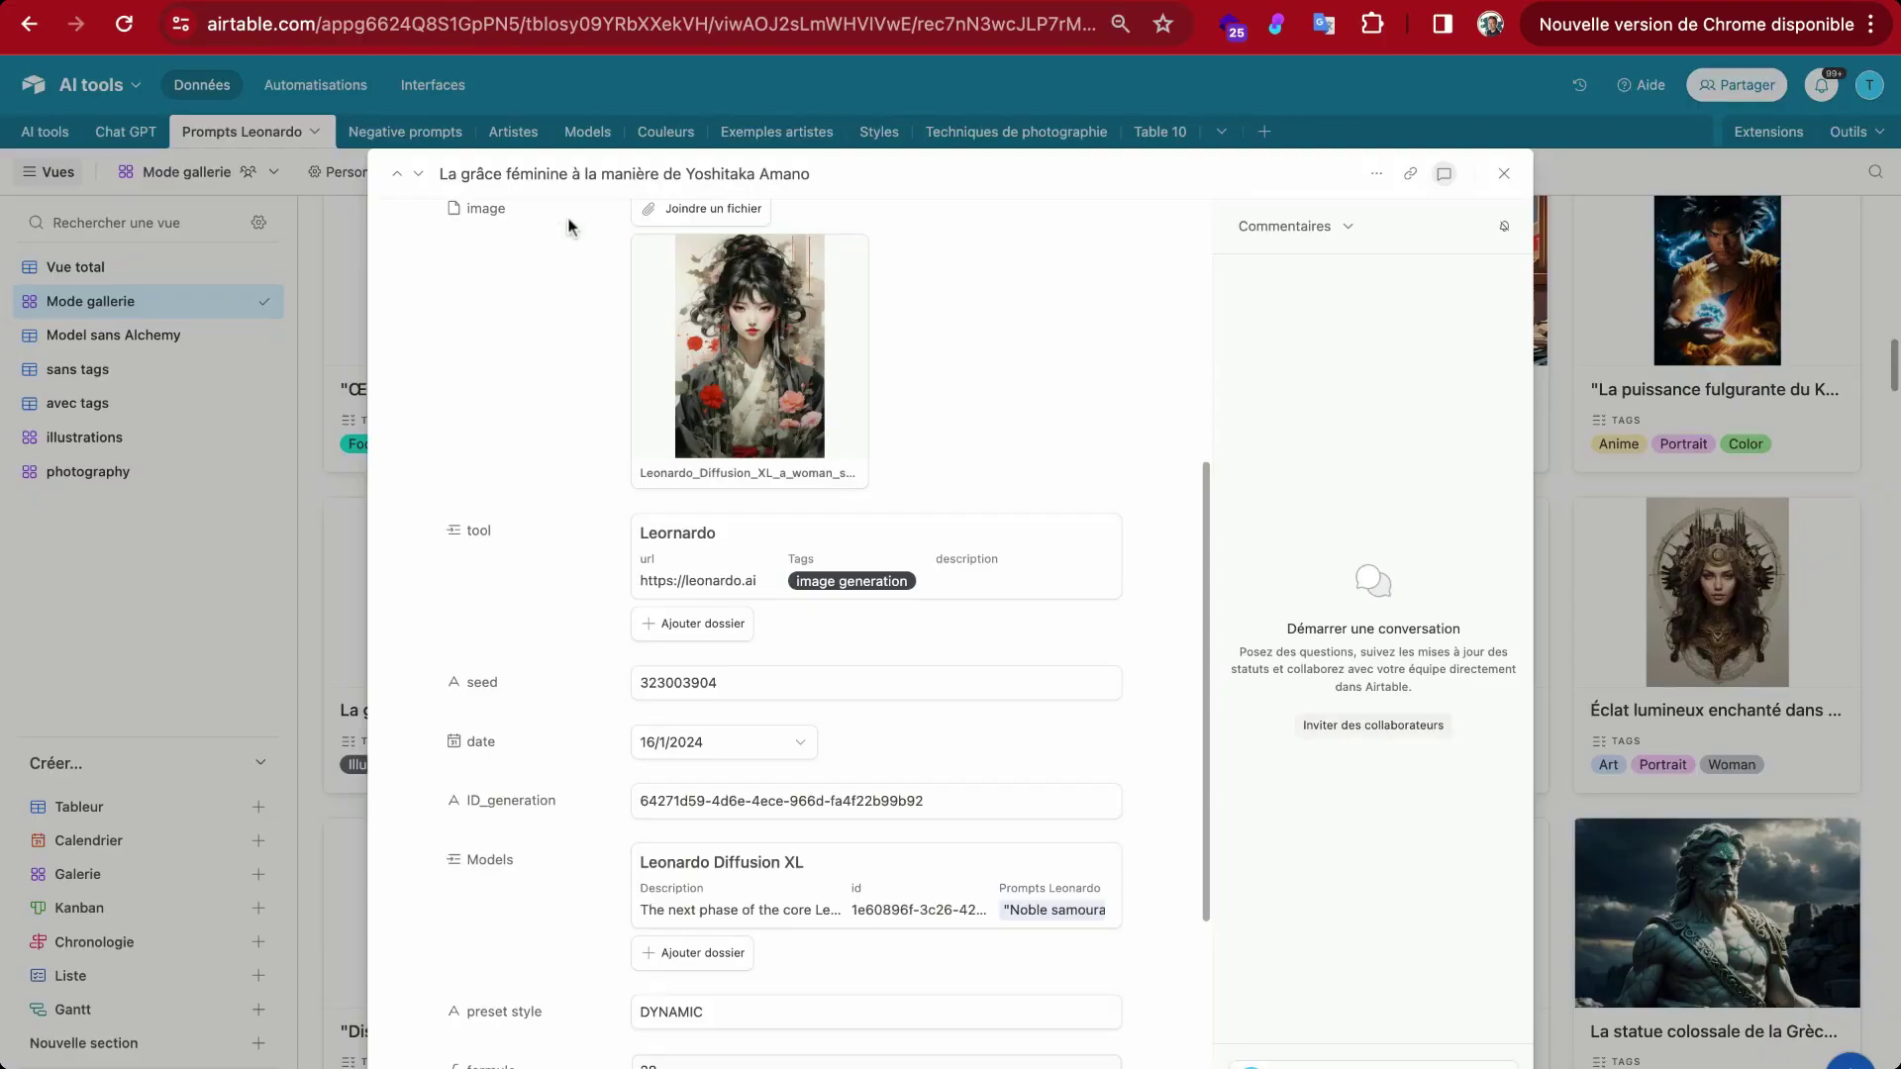
Step: Switch to Airtable, close the open Amano record and look through the whole list of artists in the Artistes table
{"action": "left_click", "coordinate": [327, 215]}
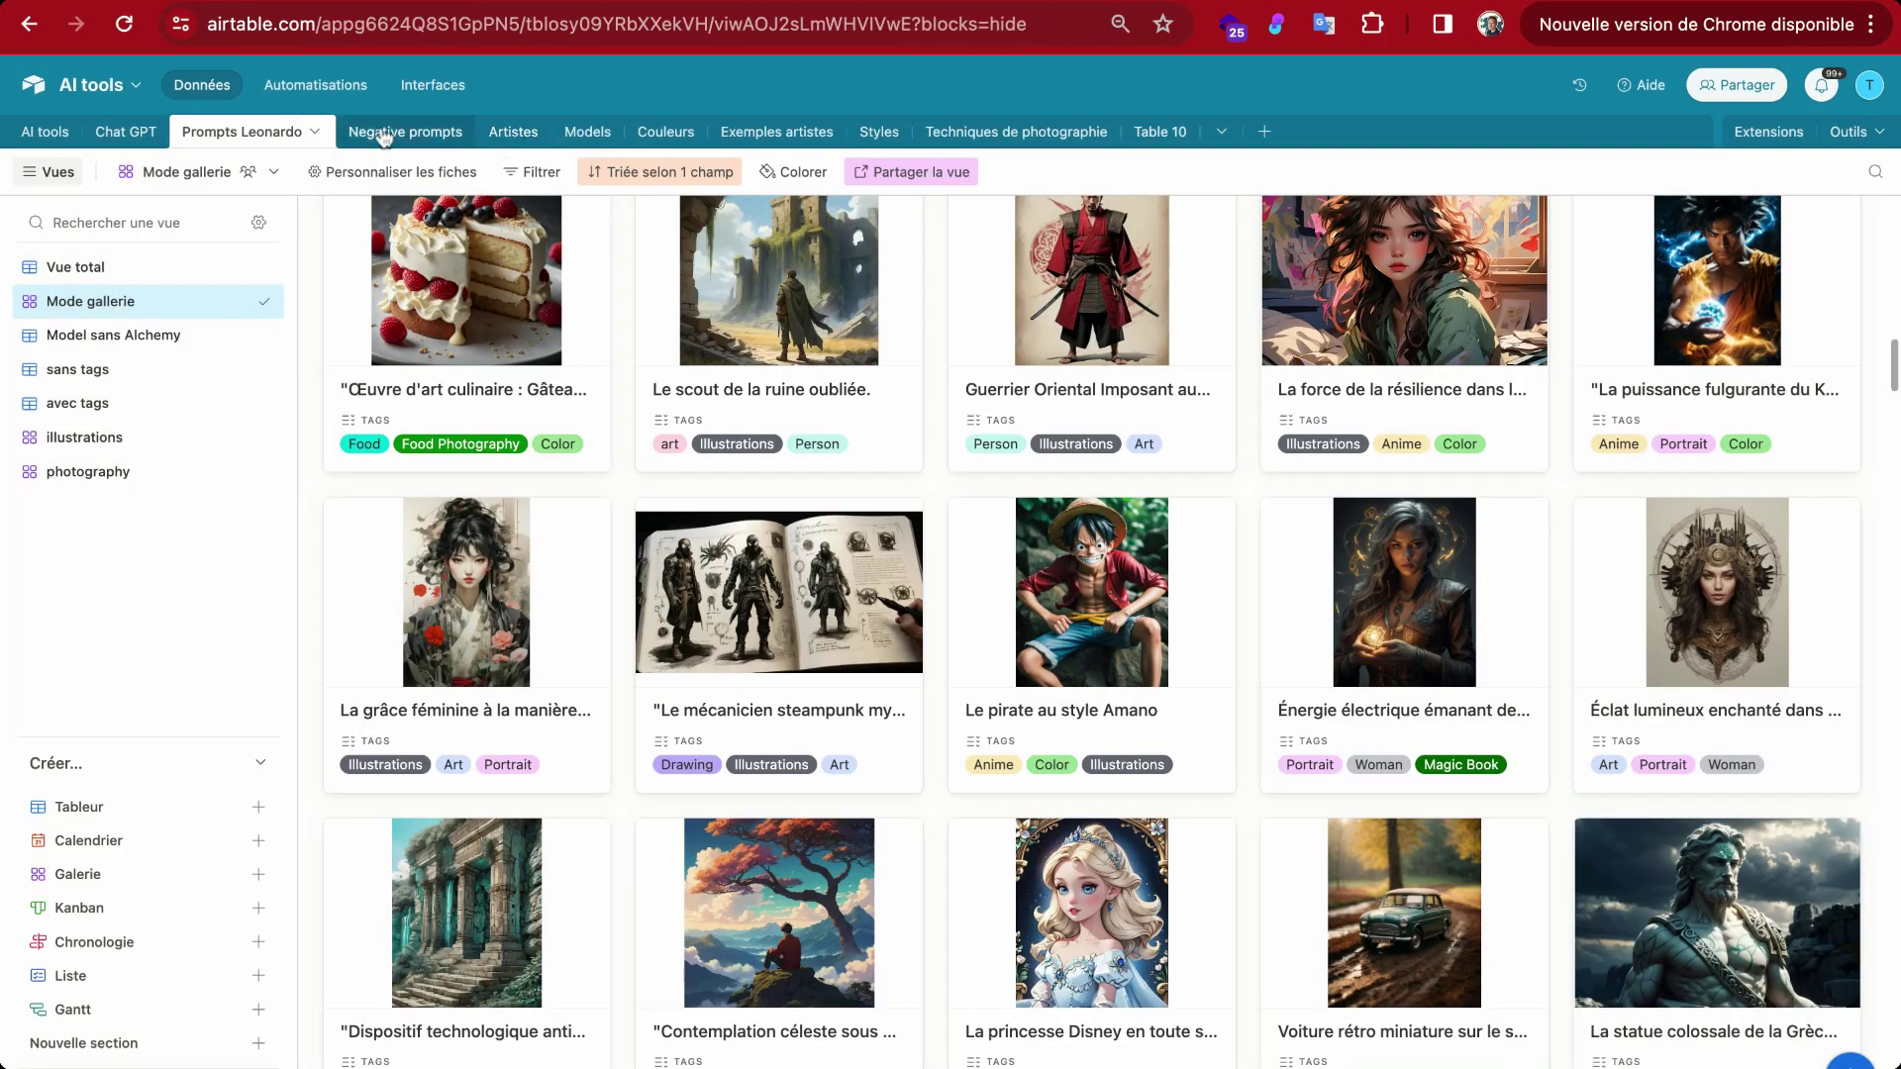
{"action": "left_click", "coordinate": [513, 131]}
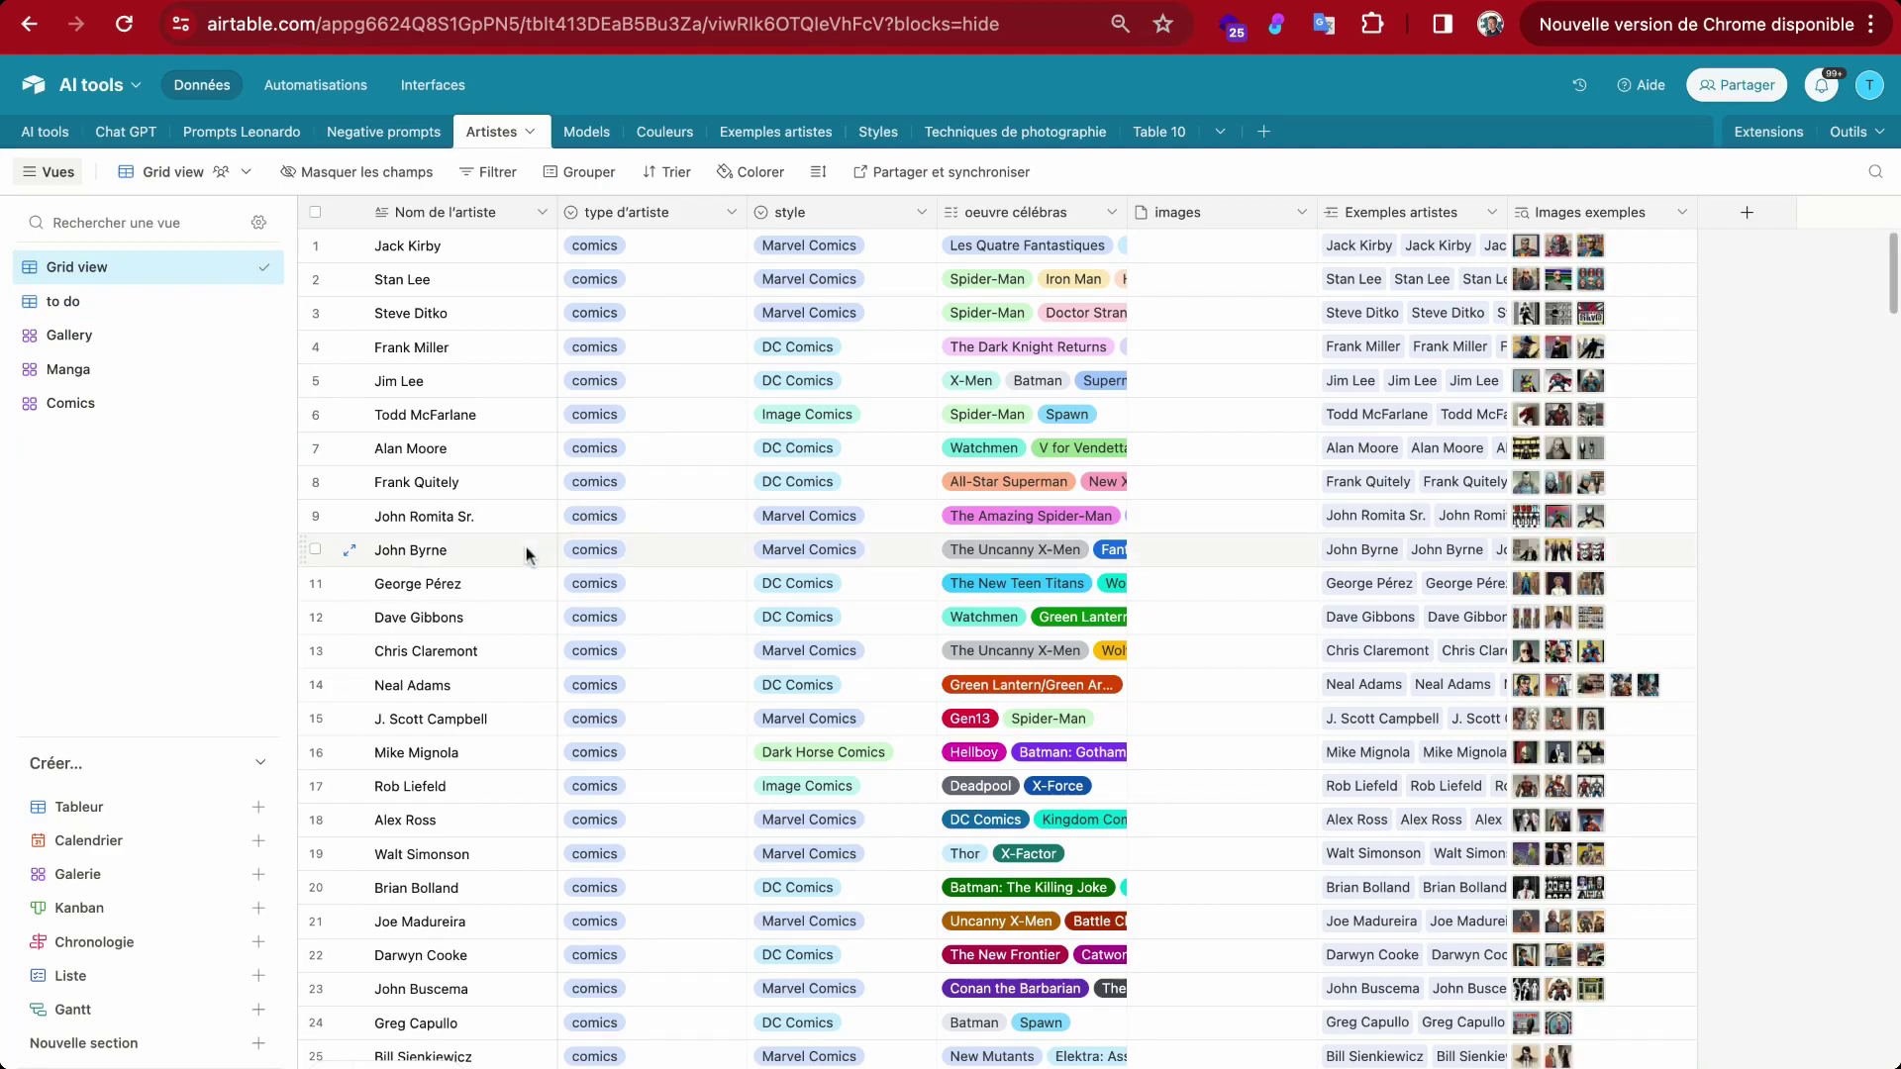
{"action": "scroll", "coordinate": [526, 552], "scroll_direction": "down", "scroll_amount": 10}
{"action": "scroll", "coordinate": [526, 552], "scroll_direction": "down", "scroll_amount": 20}
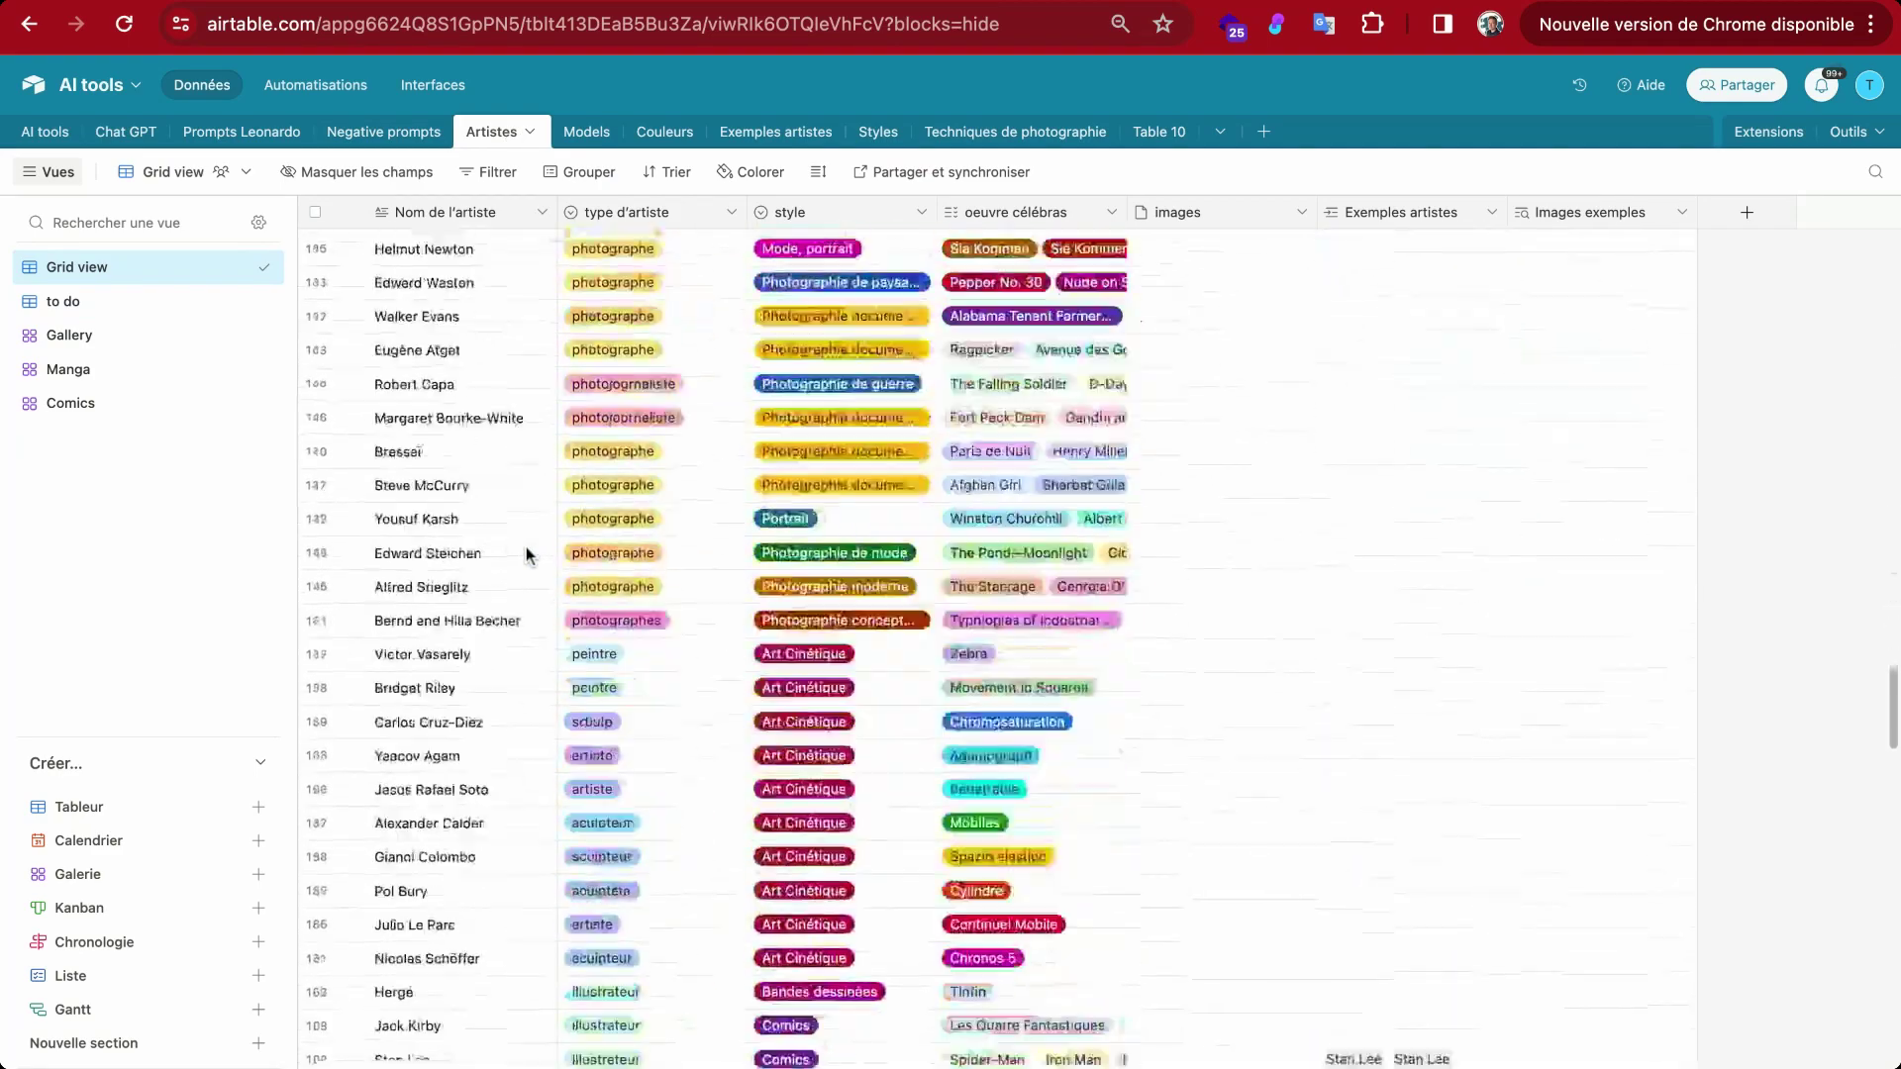
{"action": "scroll", "coordinate": [436, 842], "scroll_direction": "down", "scroll_amount": 15}
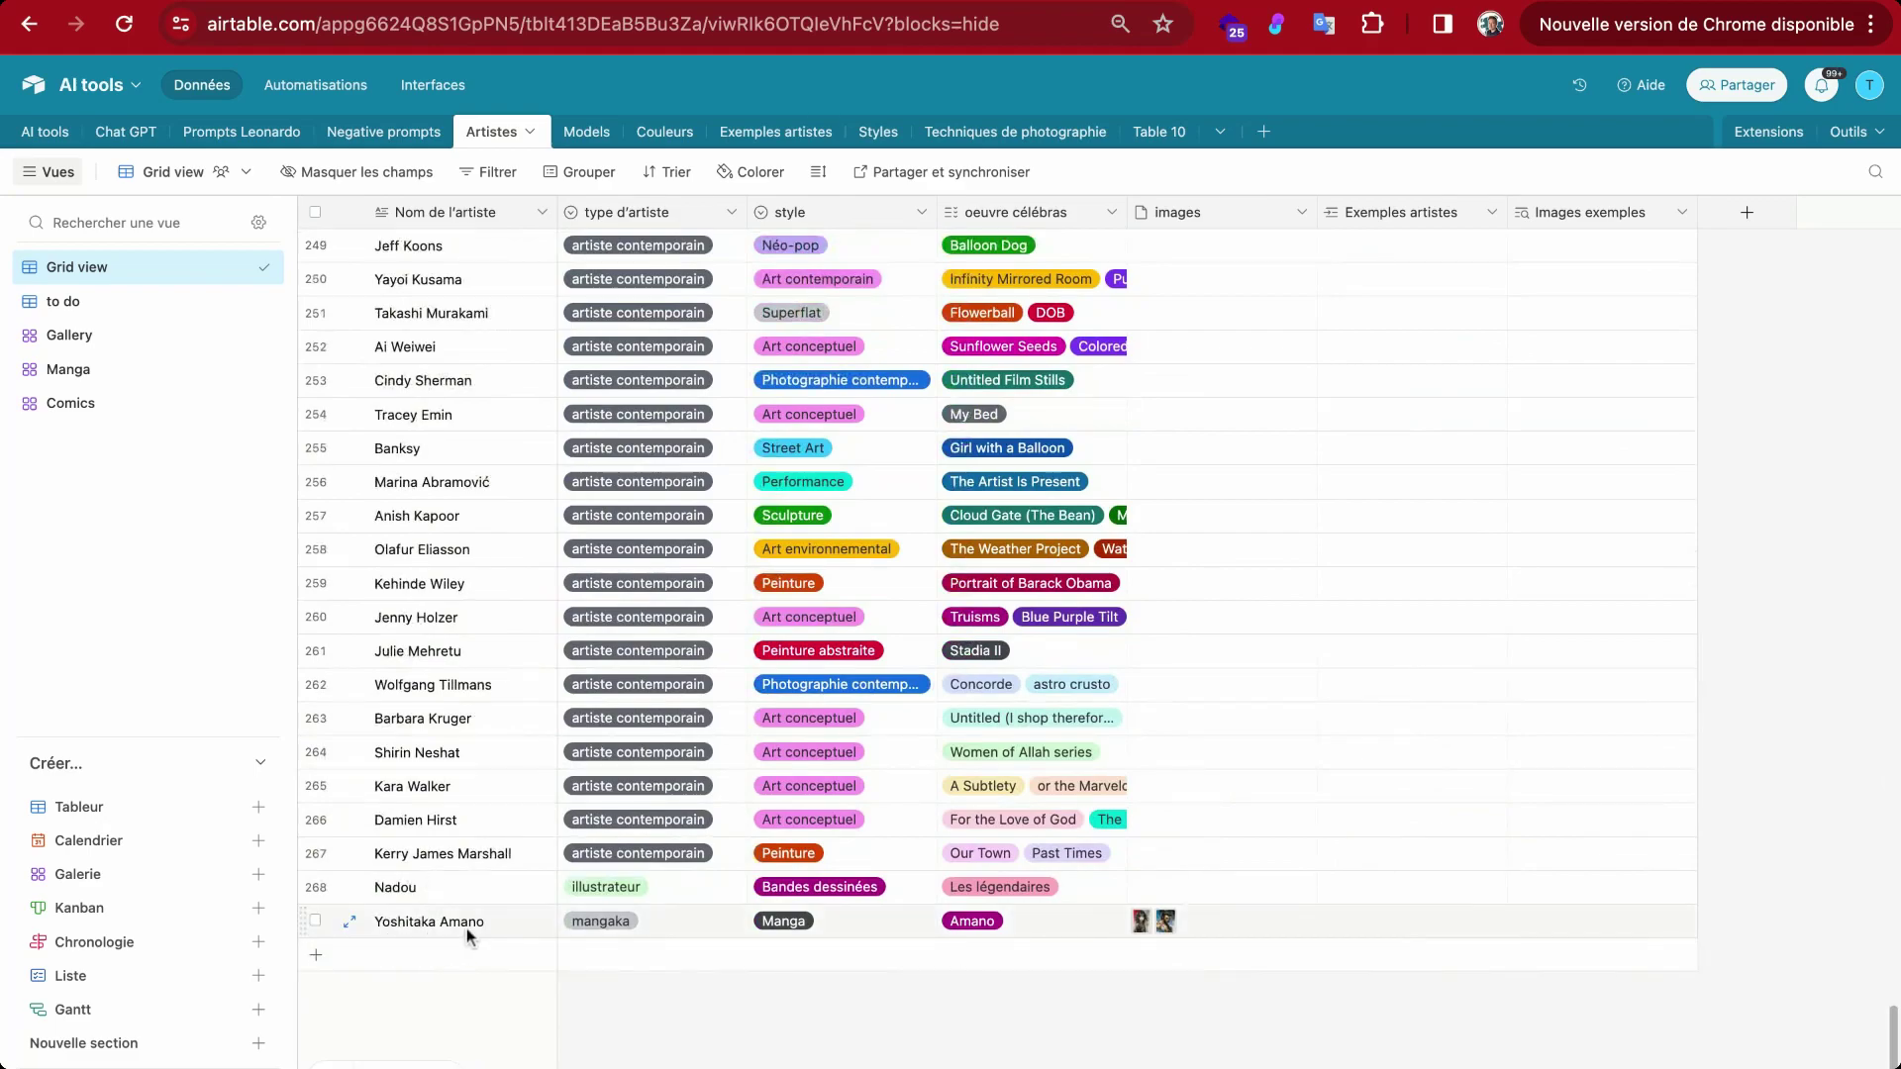
{"action": "scroll", "coordinate": [544, 693], "scroll_direction": "up", "scroll_amount": 20}
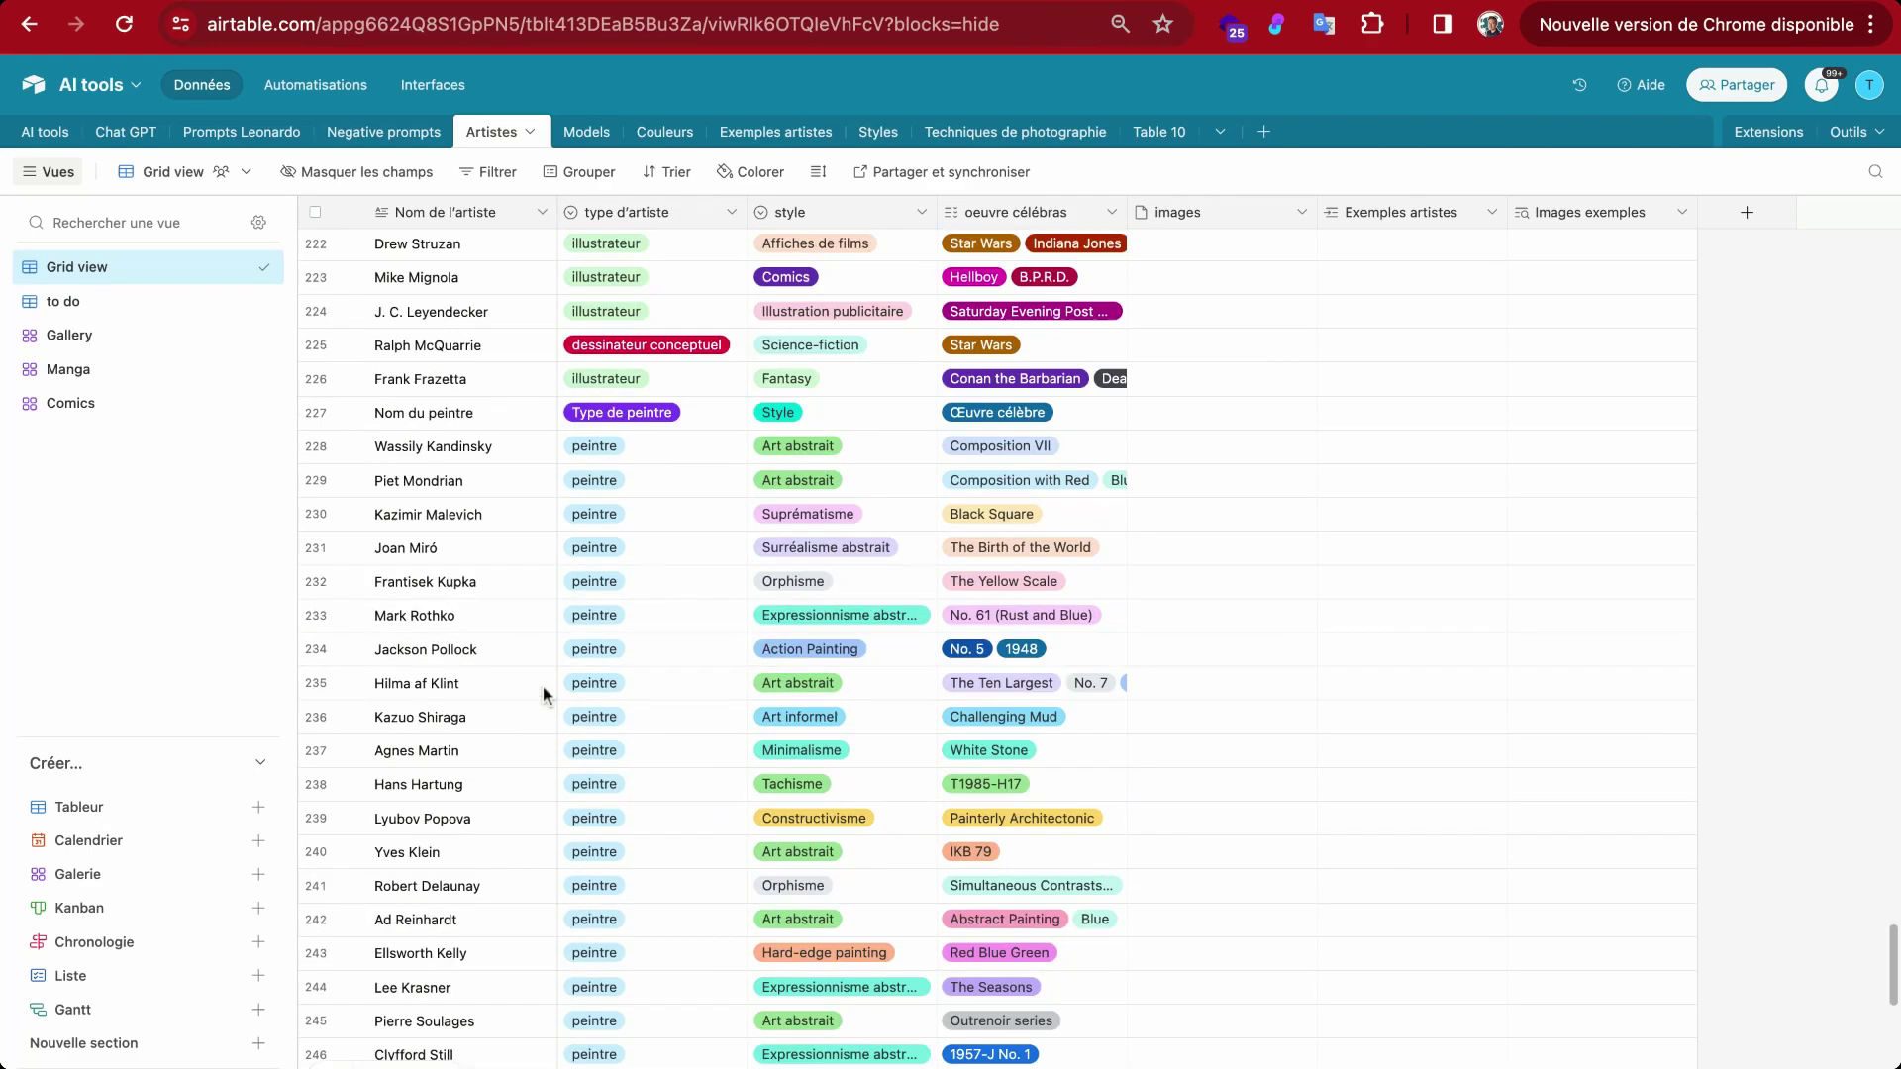
{"action": "scroll", "coordinate": [543, 693], "scroll_direction": "up", "scroll_amount": 20}
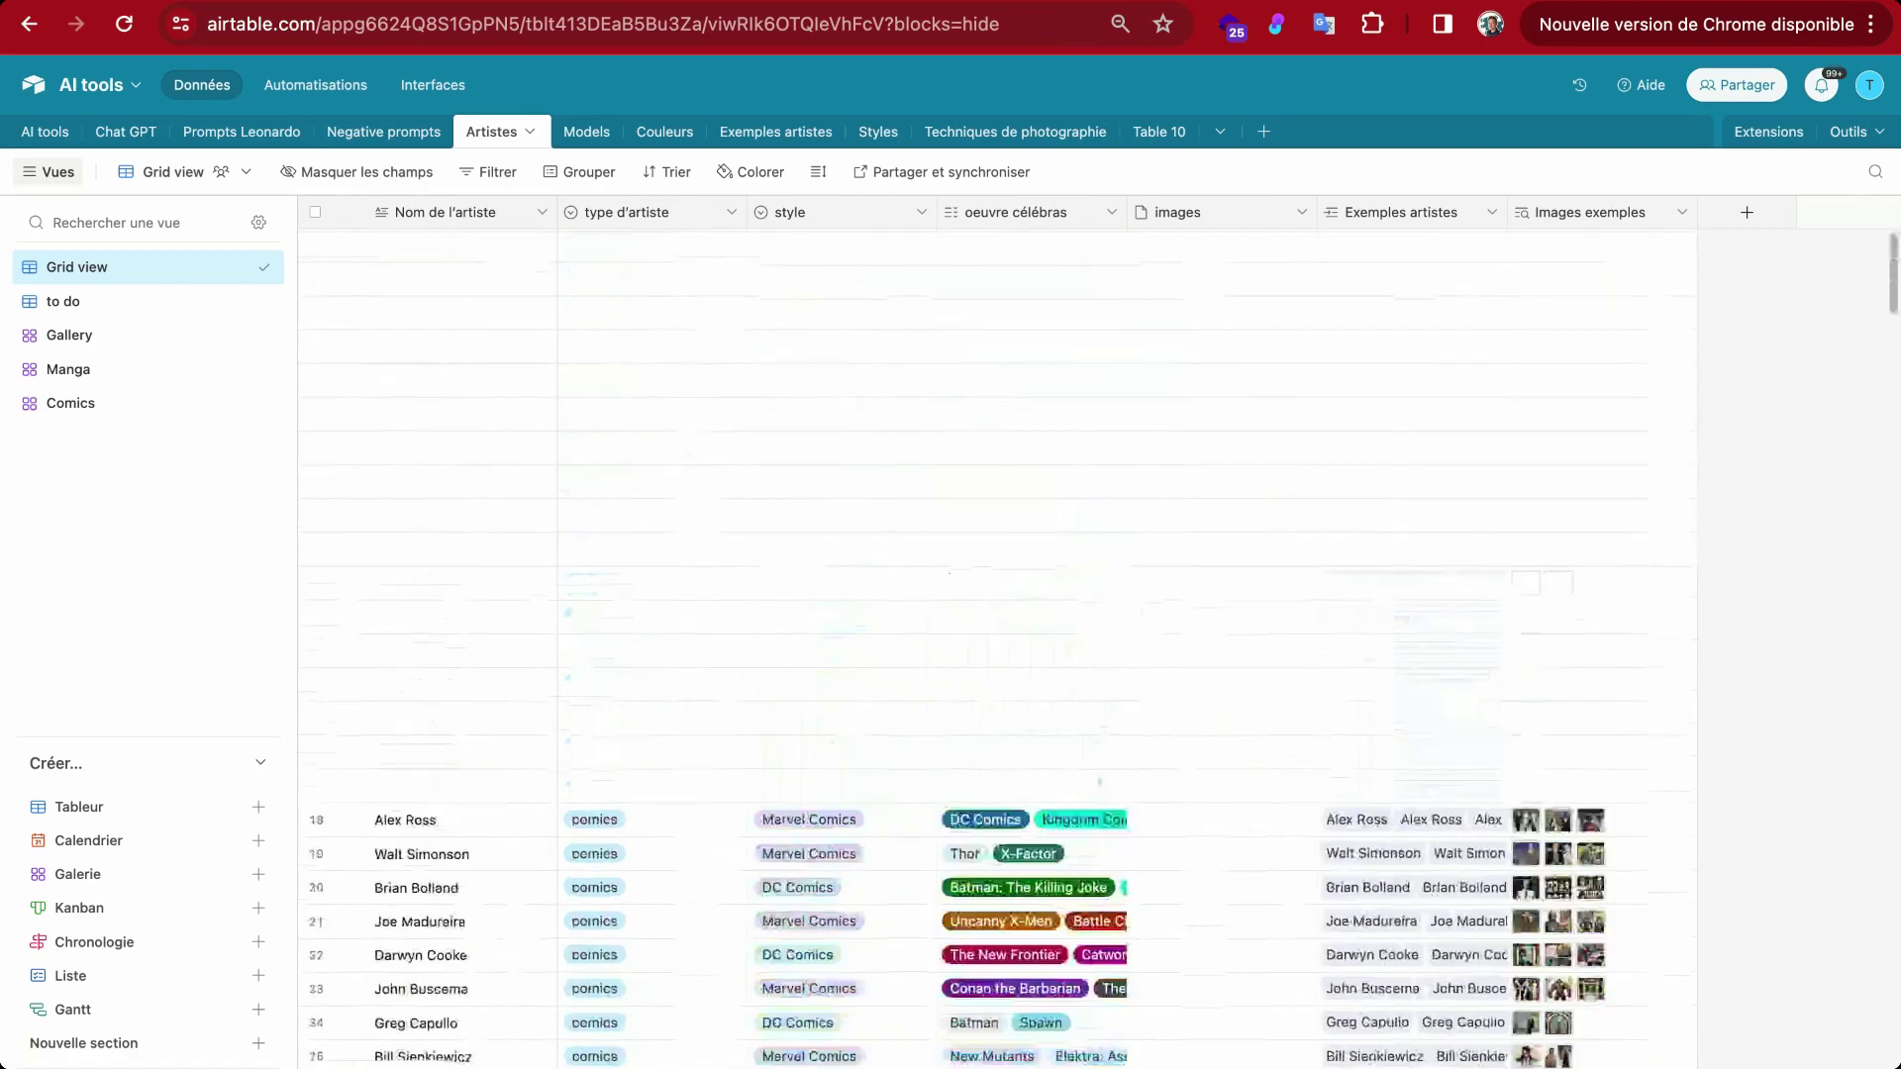
Step: Browse the example images in the Couleurs table, and check the entries of the Styles table
{"action": "left_click", "coordinate": [584, 133]}
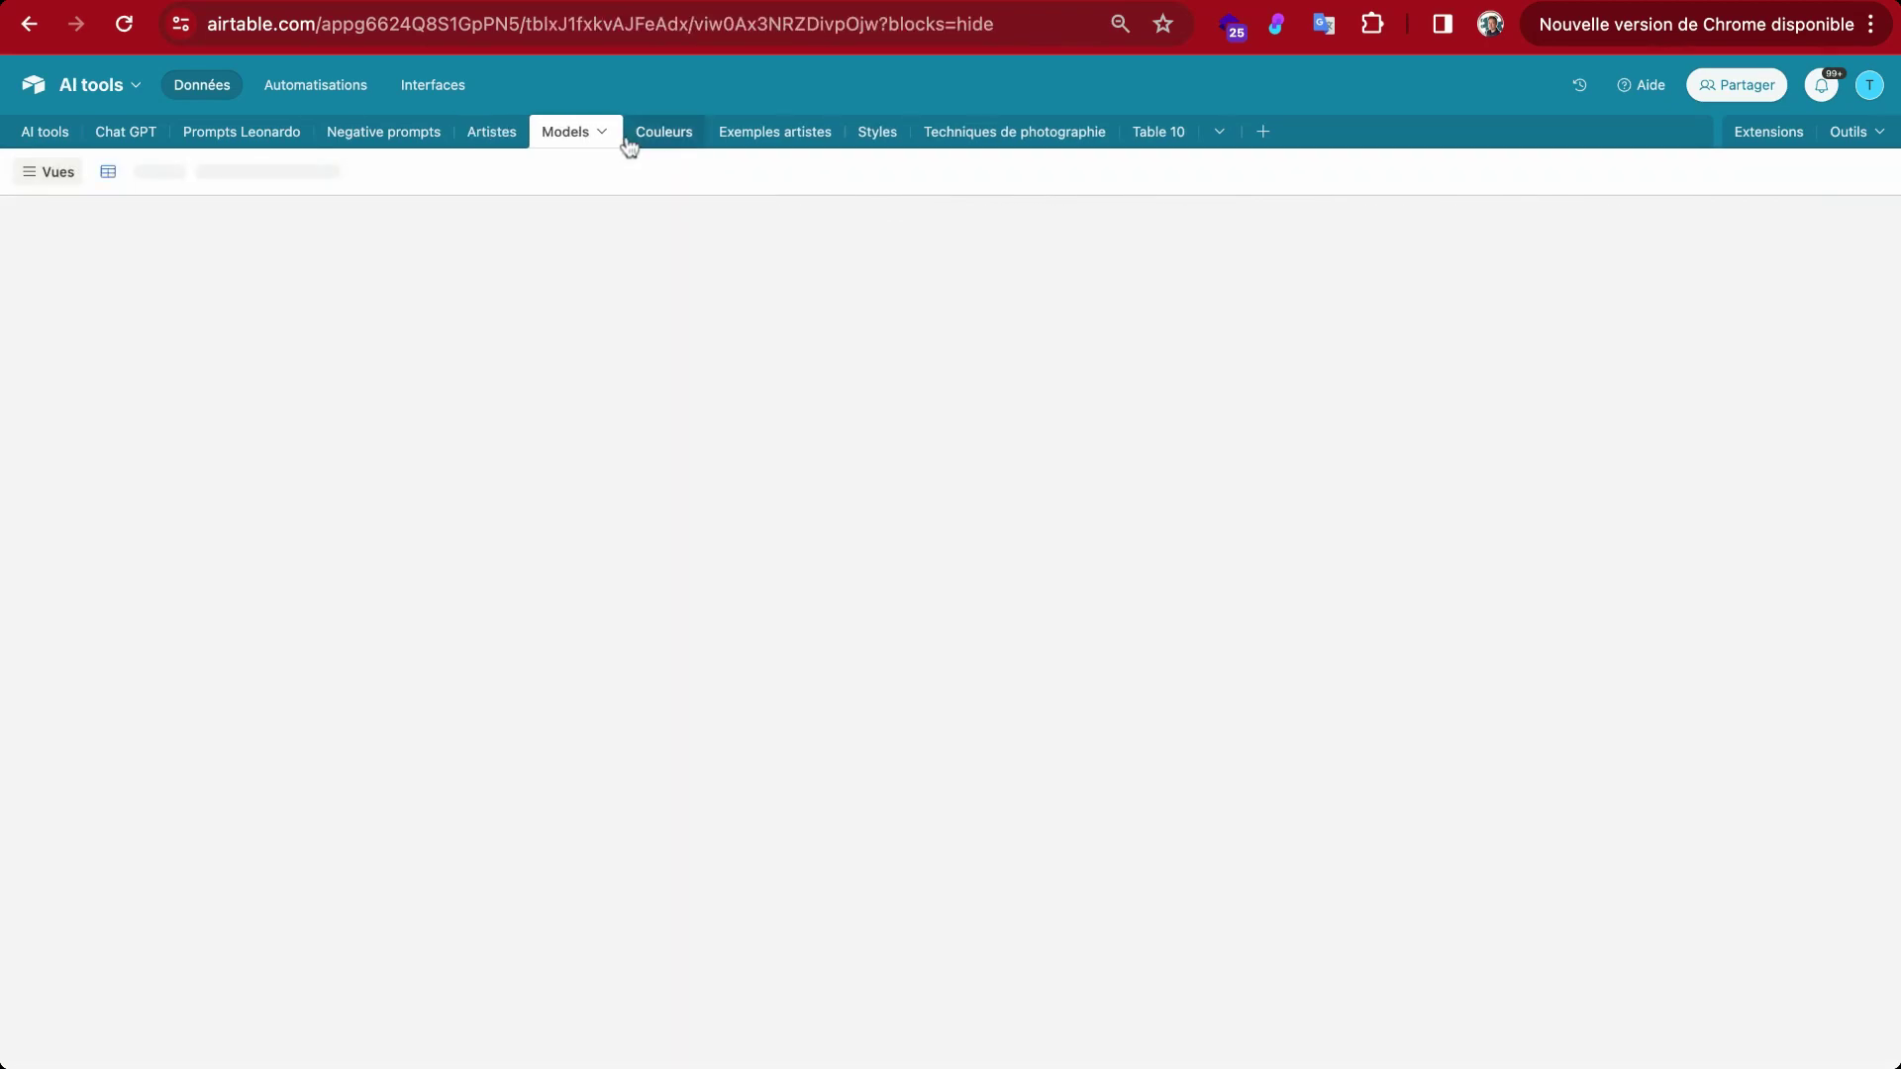
{"action": "left_click", "coordinate": [628, 139]}
{"action": "scroll", "coordinate": [881, 606], "scroll_direction": "down", "scroll_amount": 12}
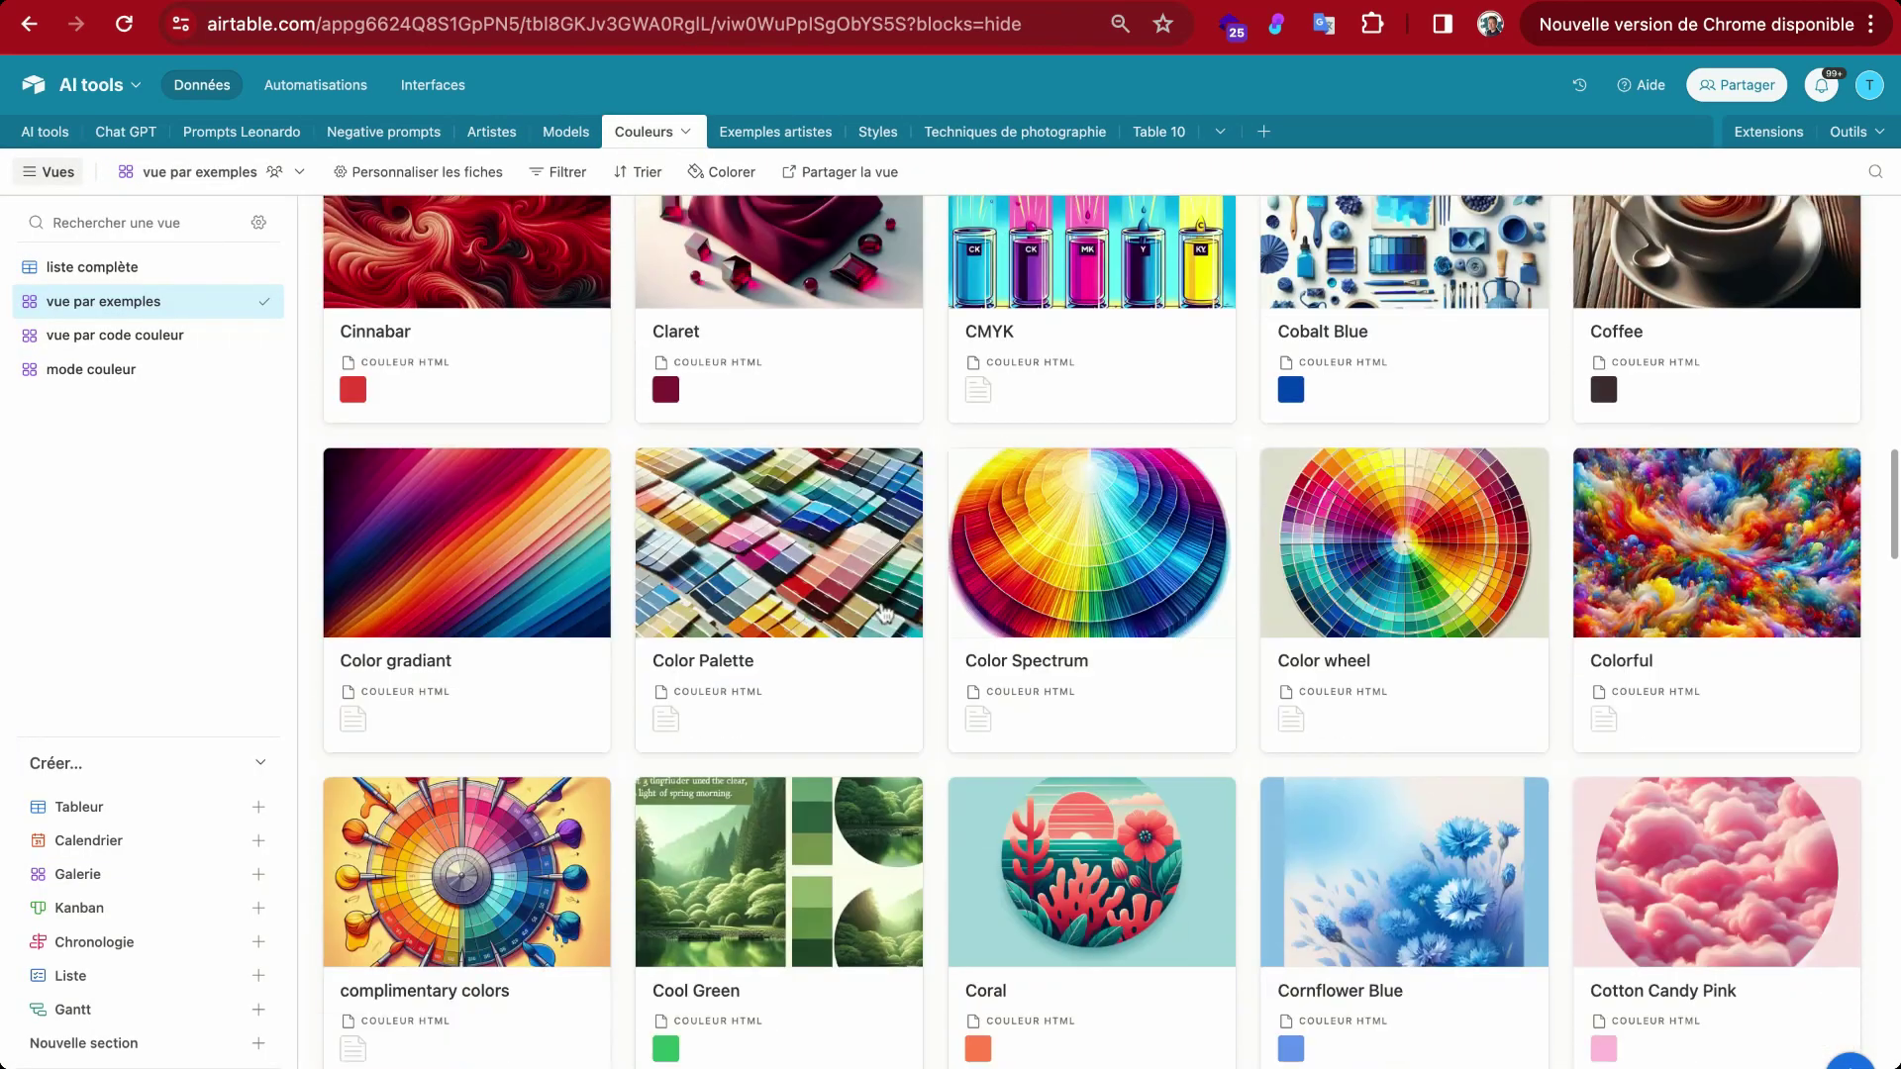
{"action": "scroll", "coordinate": [884, 612], "scroll_direction": "down", "scroll_amount": 20}
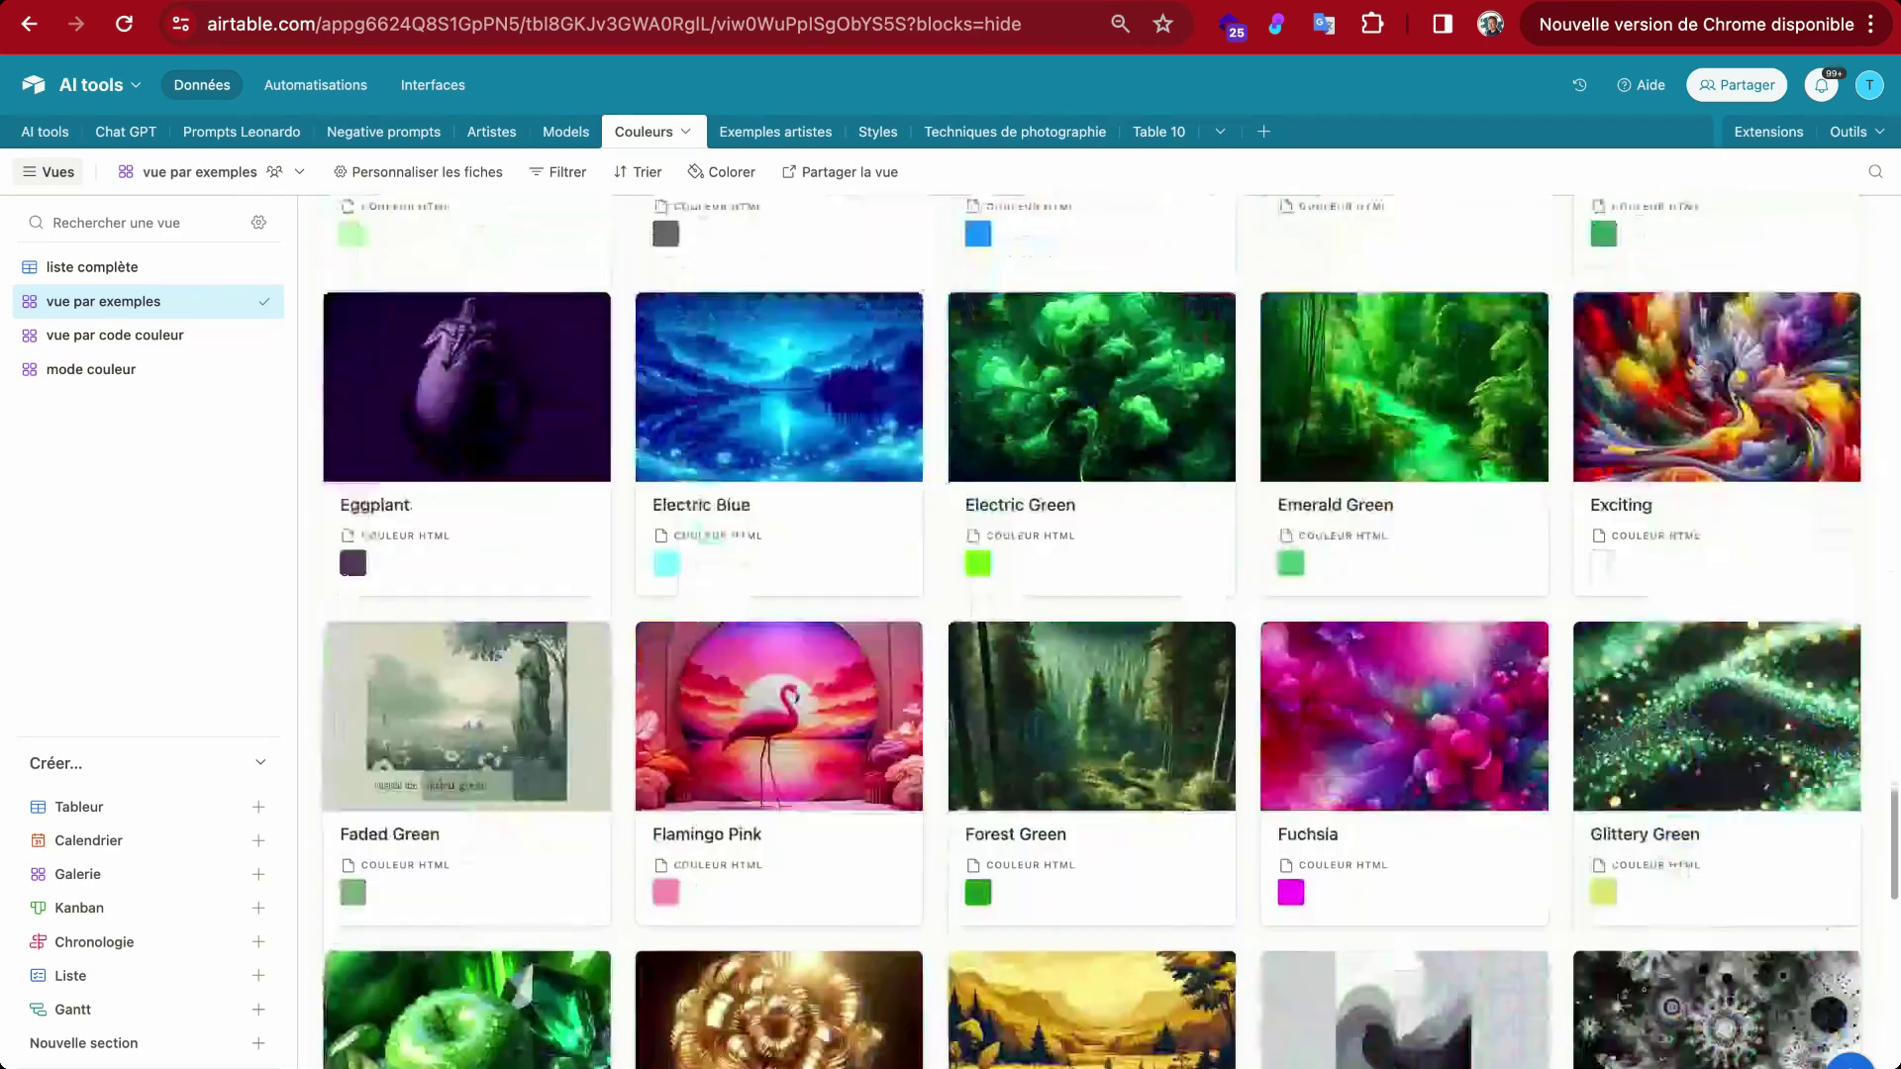
{"action": "scroll", "coordinate": [1036, 515], "scroll_direction": "up", "scroll_amount": 20}
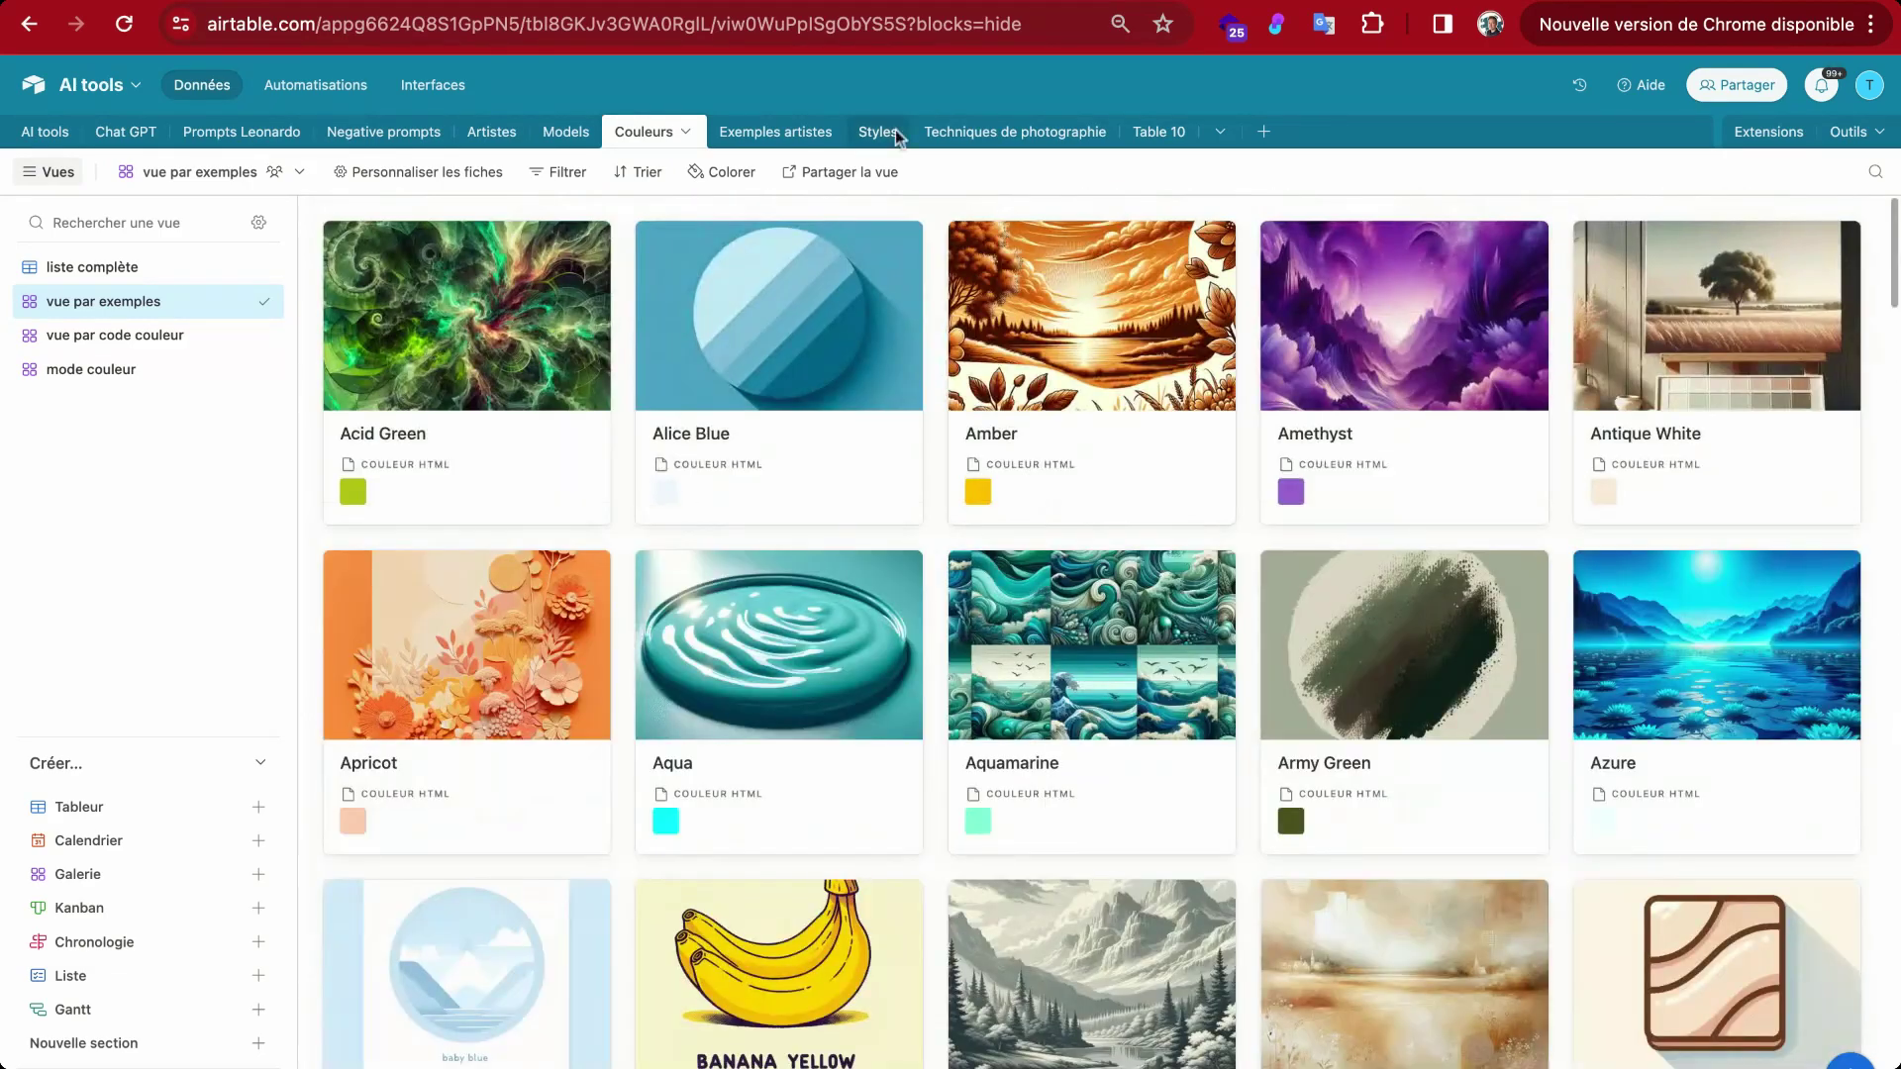
{"action": "left_click", "coordinate": [864, 134]}
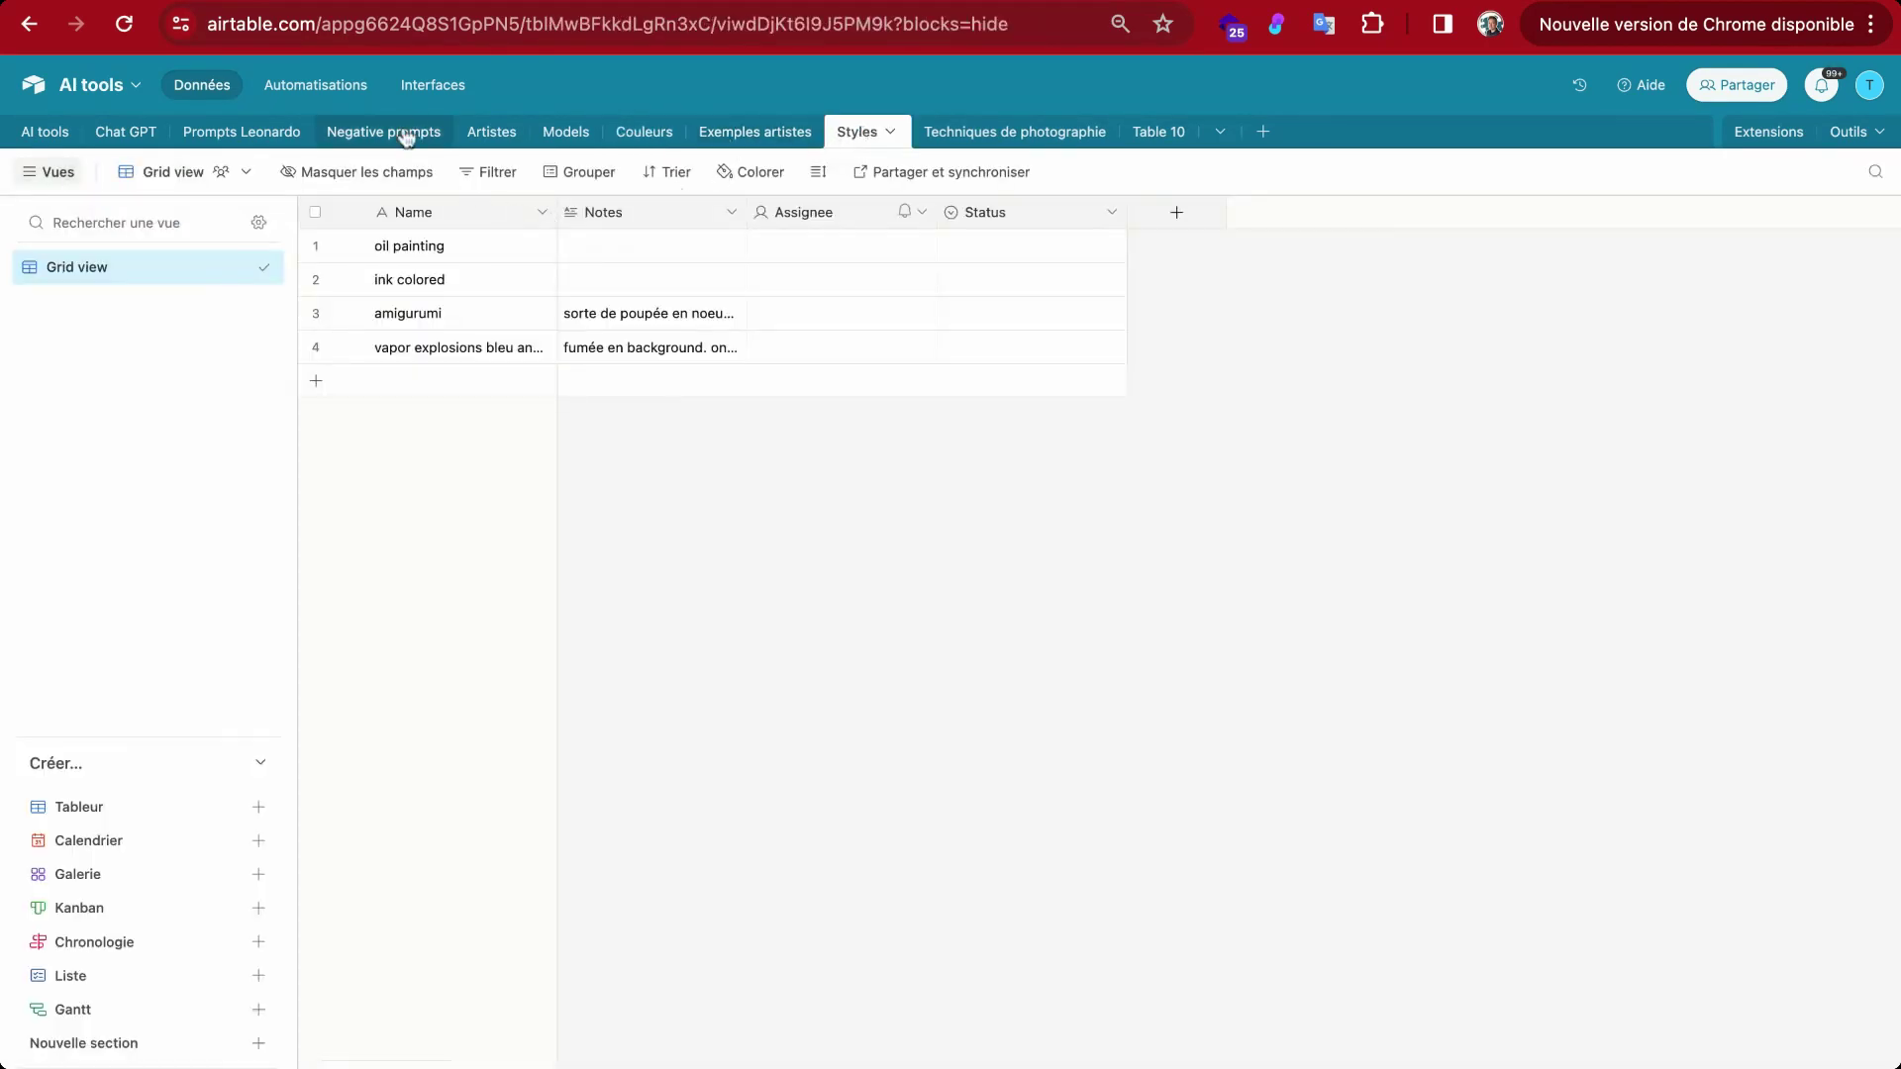
Step: Return to the Prompts Leonardo gallery, open the Mulan paper-cut record, and view its image enlarged before closing it
{"action": "left_click", "coordinate": [483, 133]}
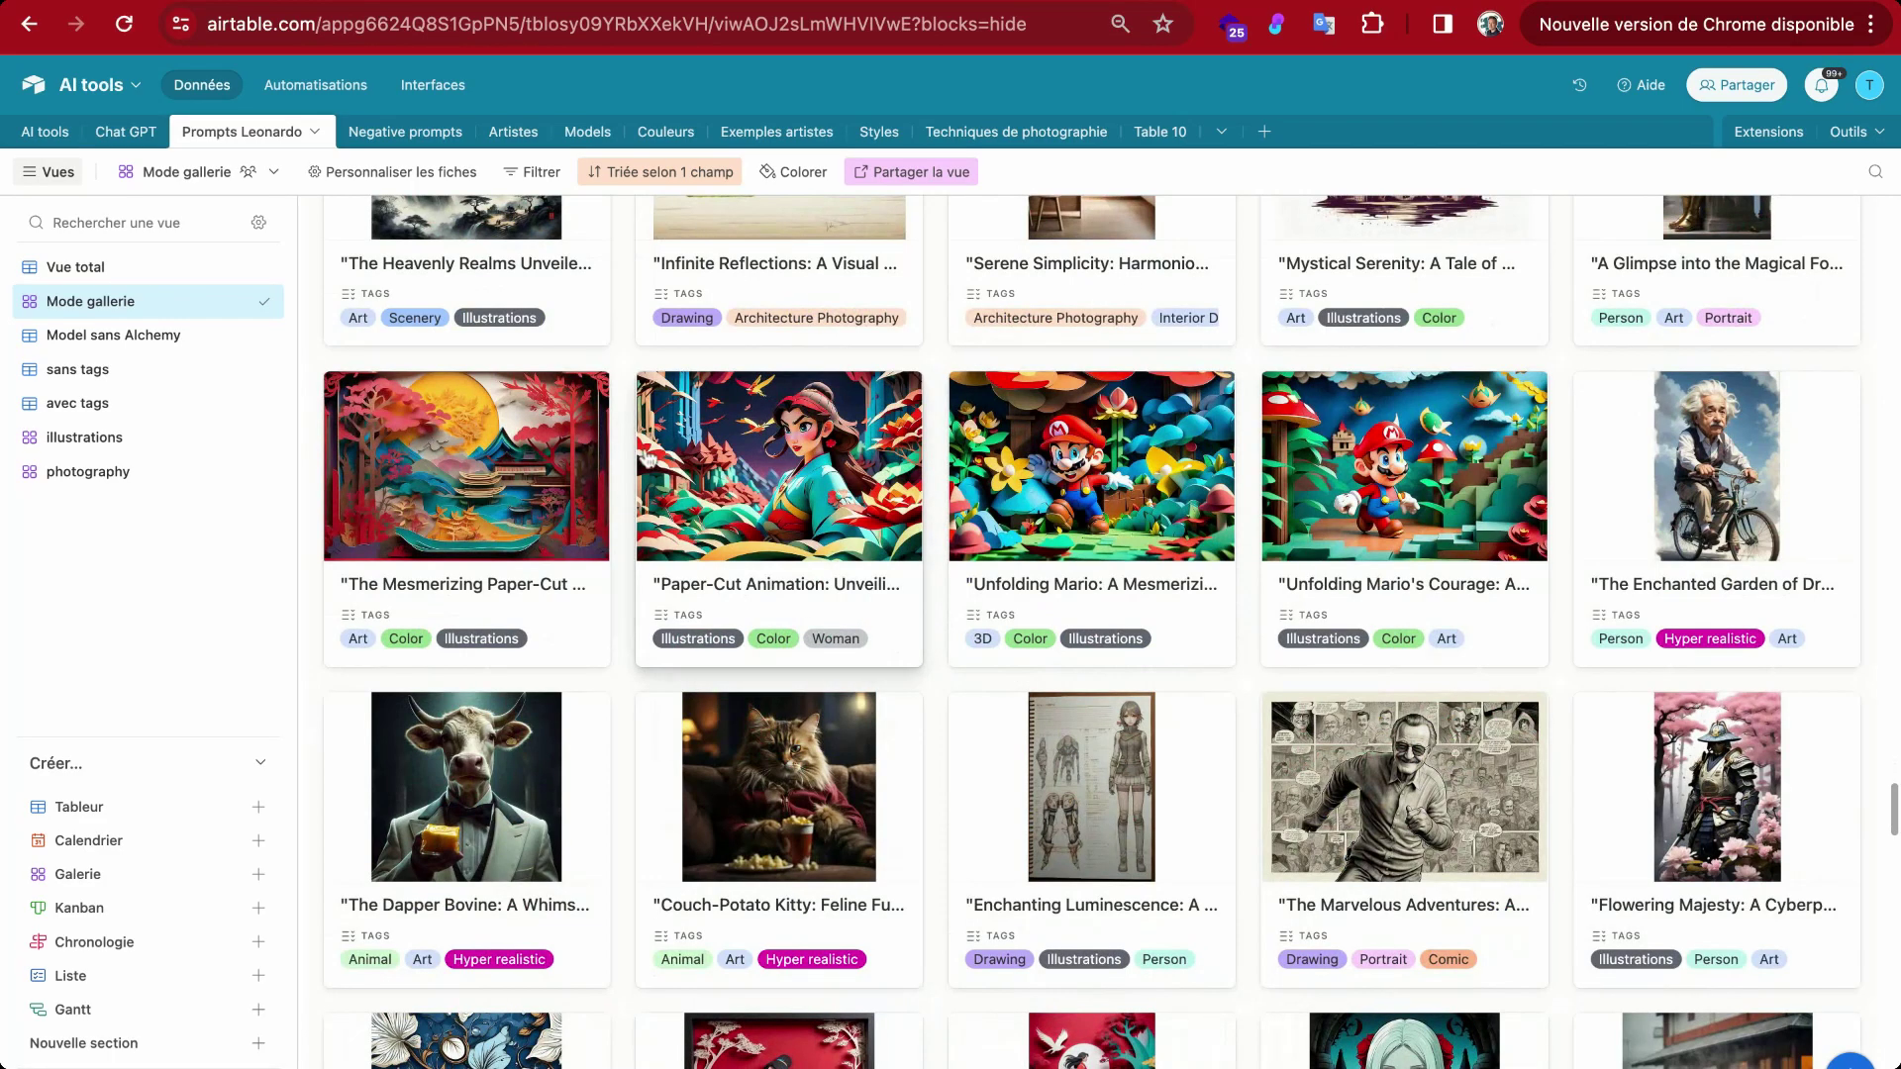
{"action": "left_click", "coordinate": [545, 437]}
{"action": "scroll", "coordinate": [835, 665], "scroll_direction": "down", "scroll_amount": 8}
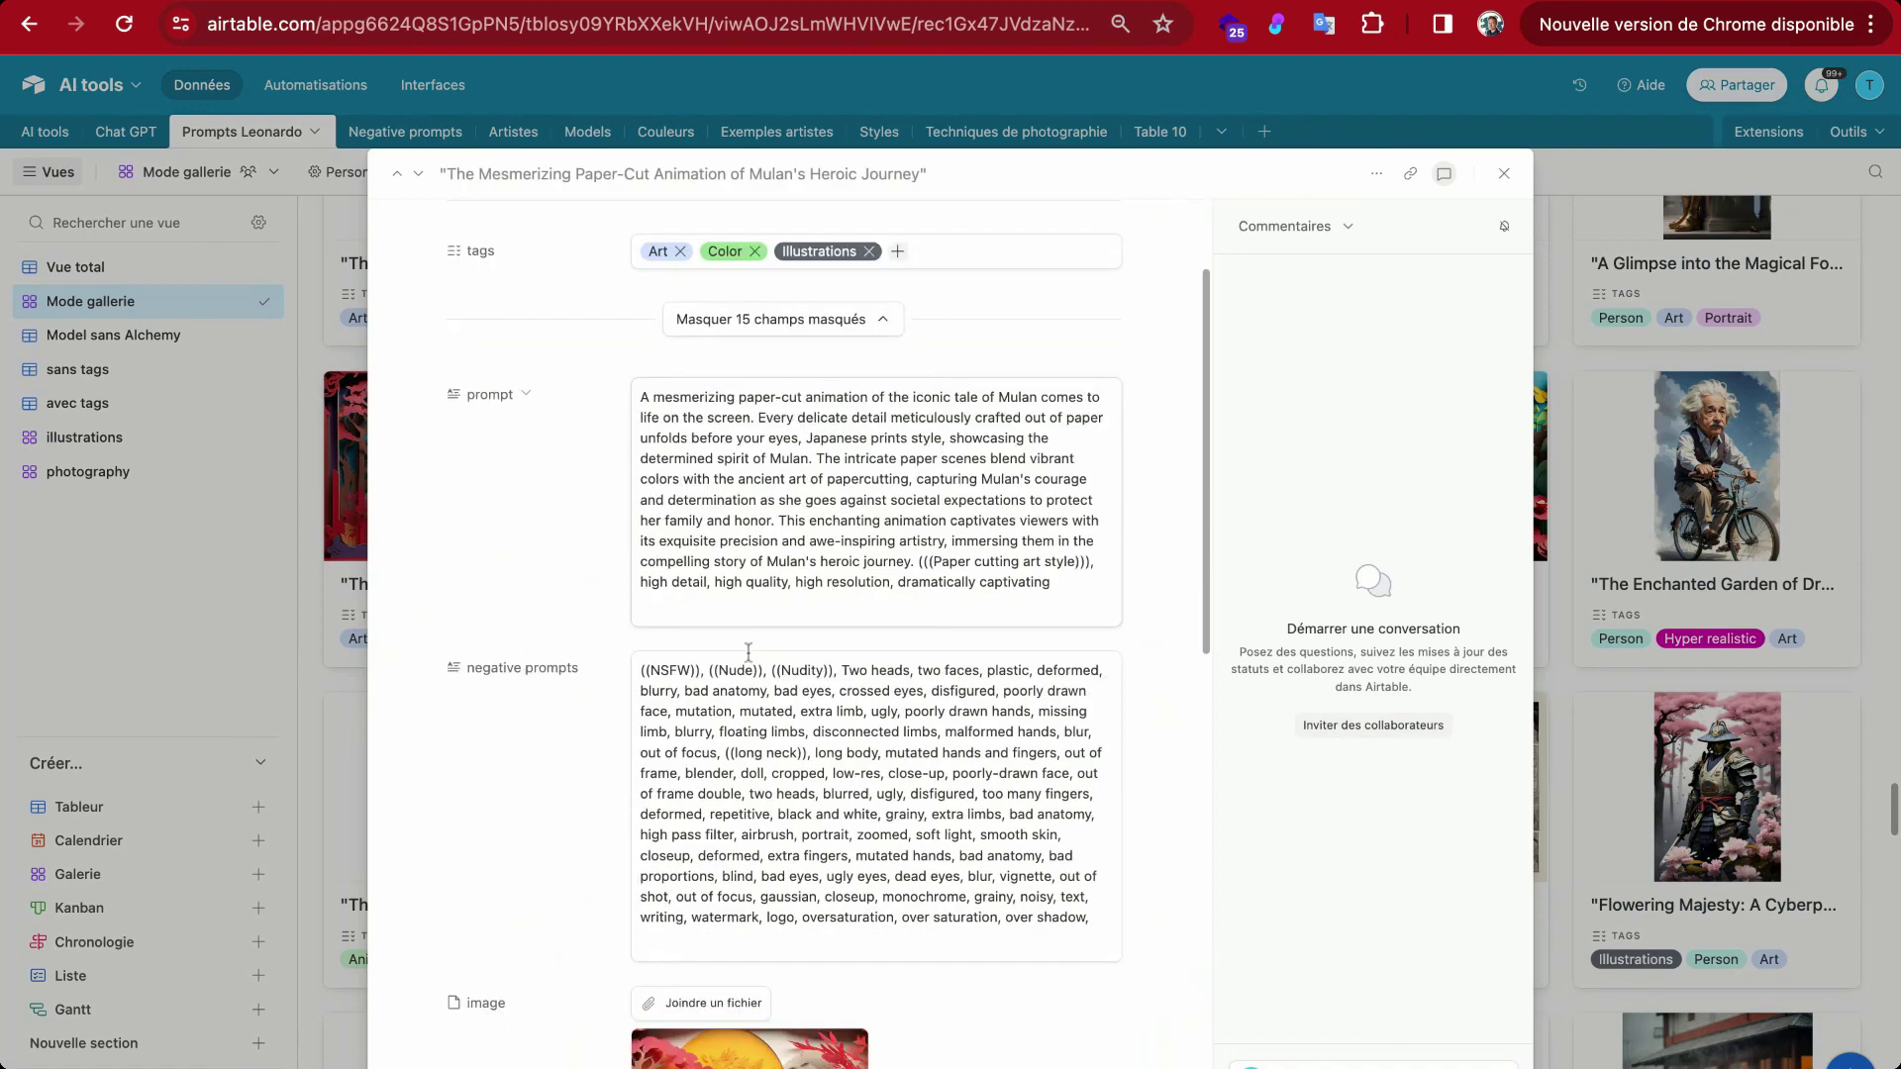
{"action": "left_click", "coordinate": [747, 650]}
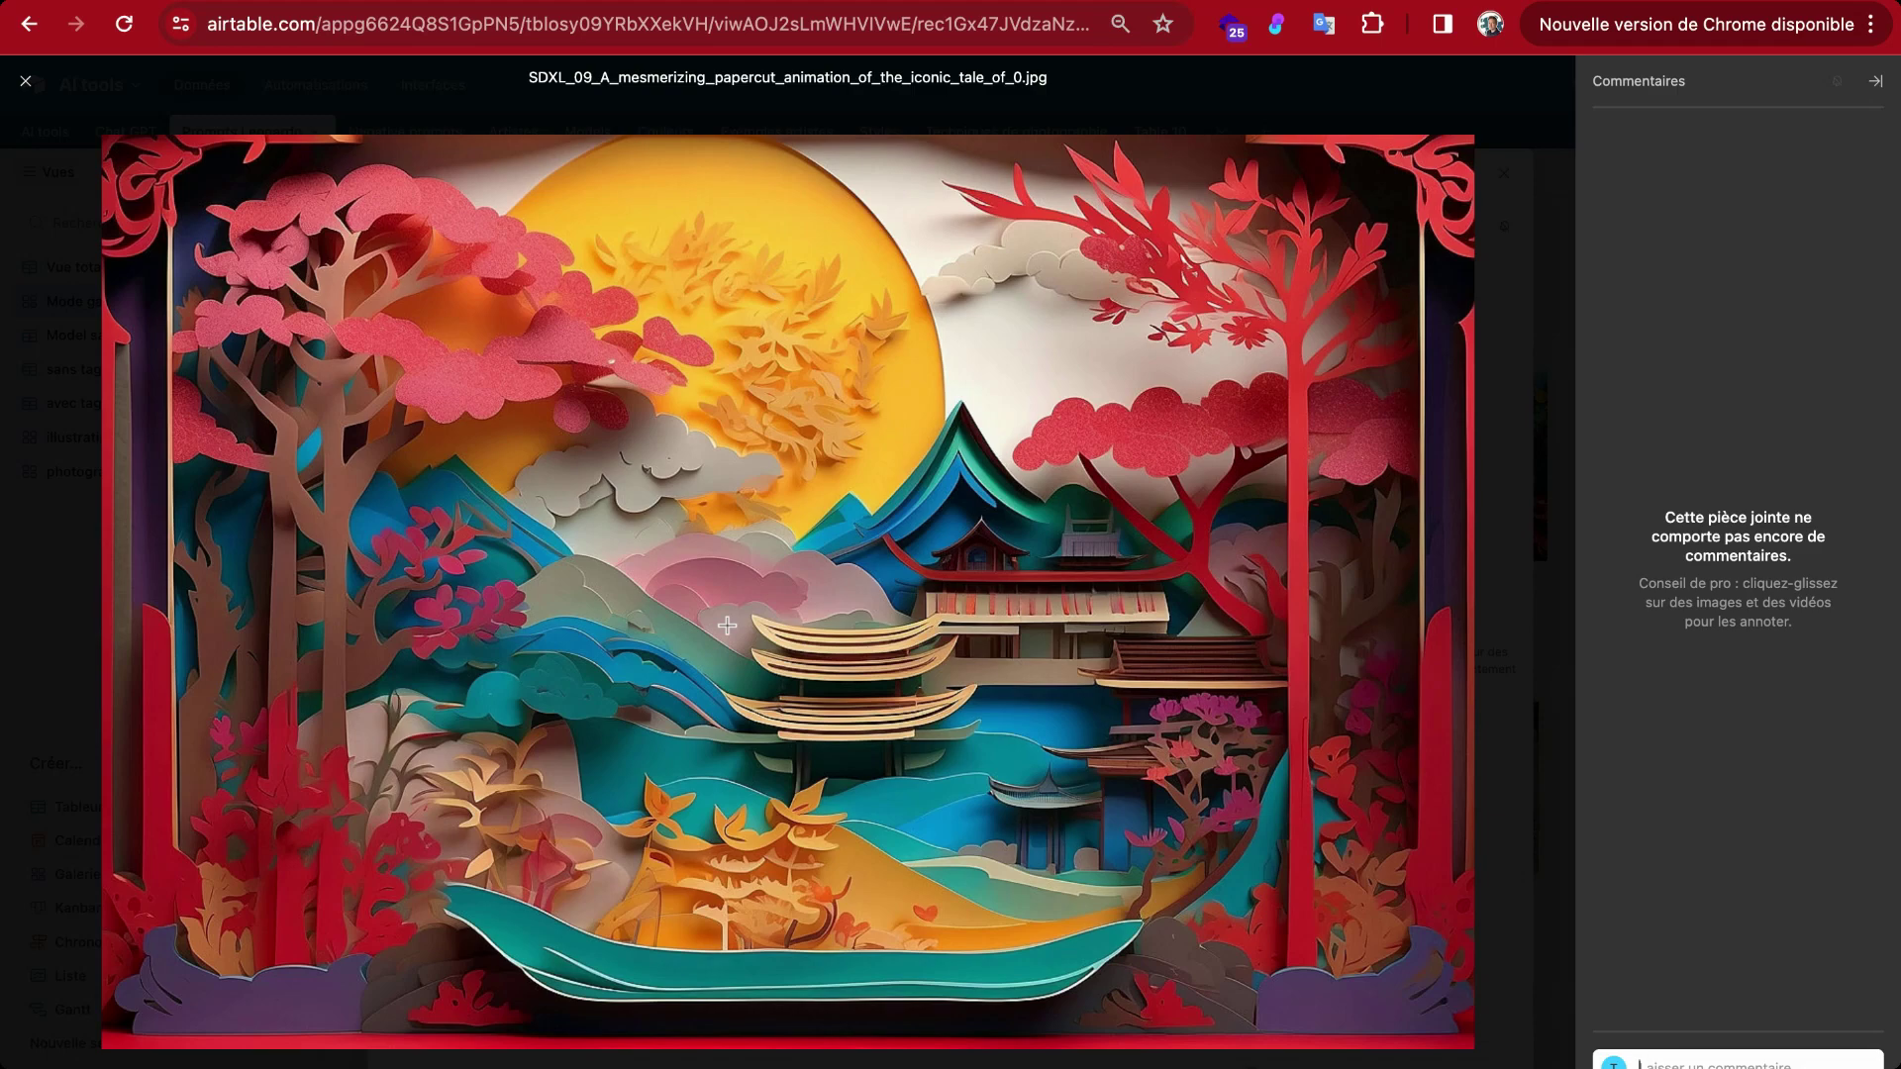
{"action": "left_click", "coordinate": [24, 83]}
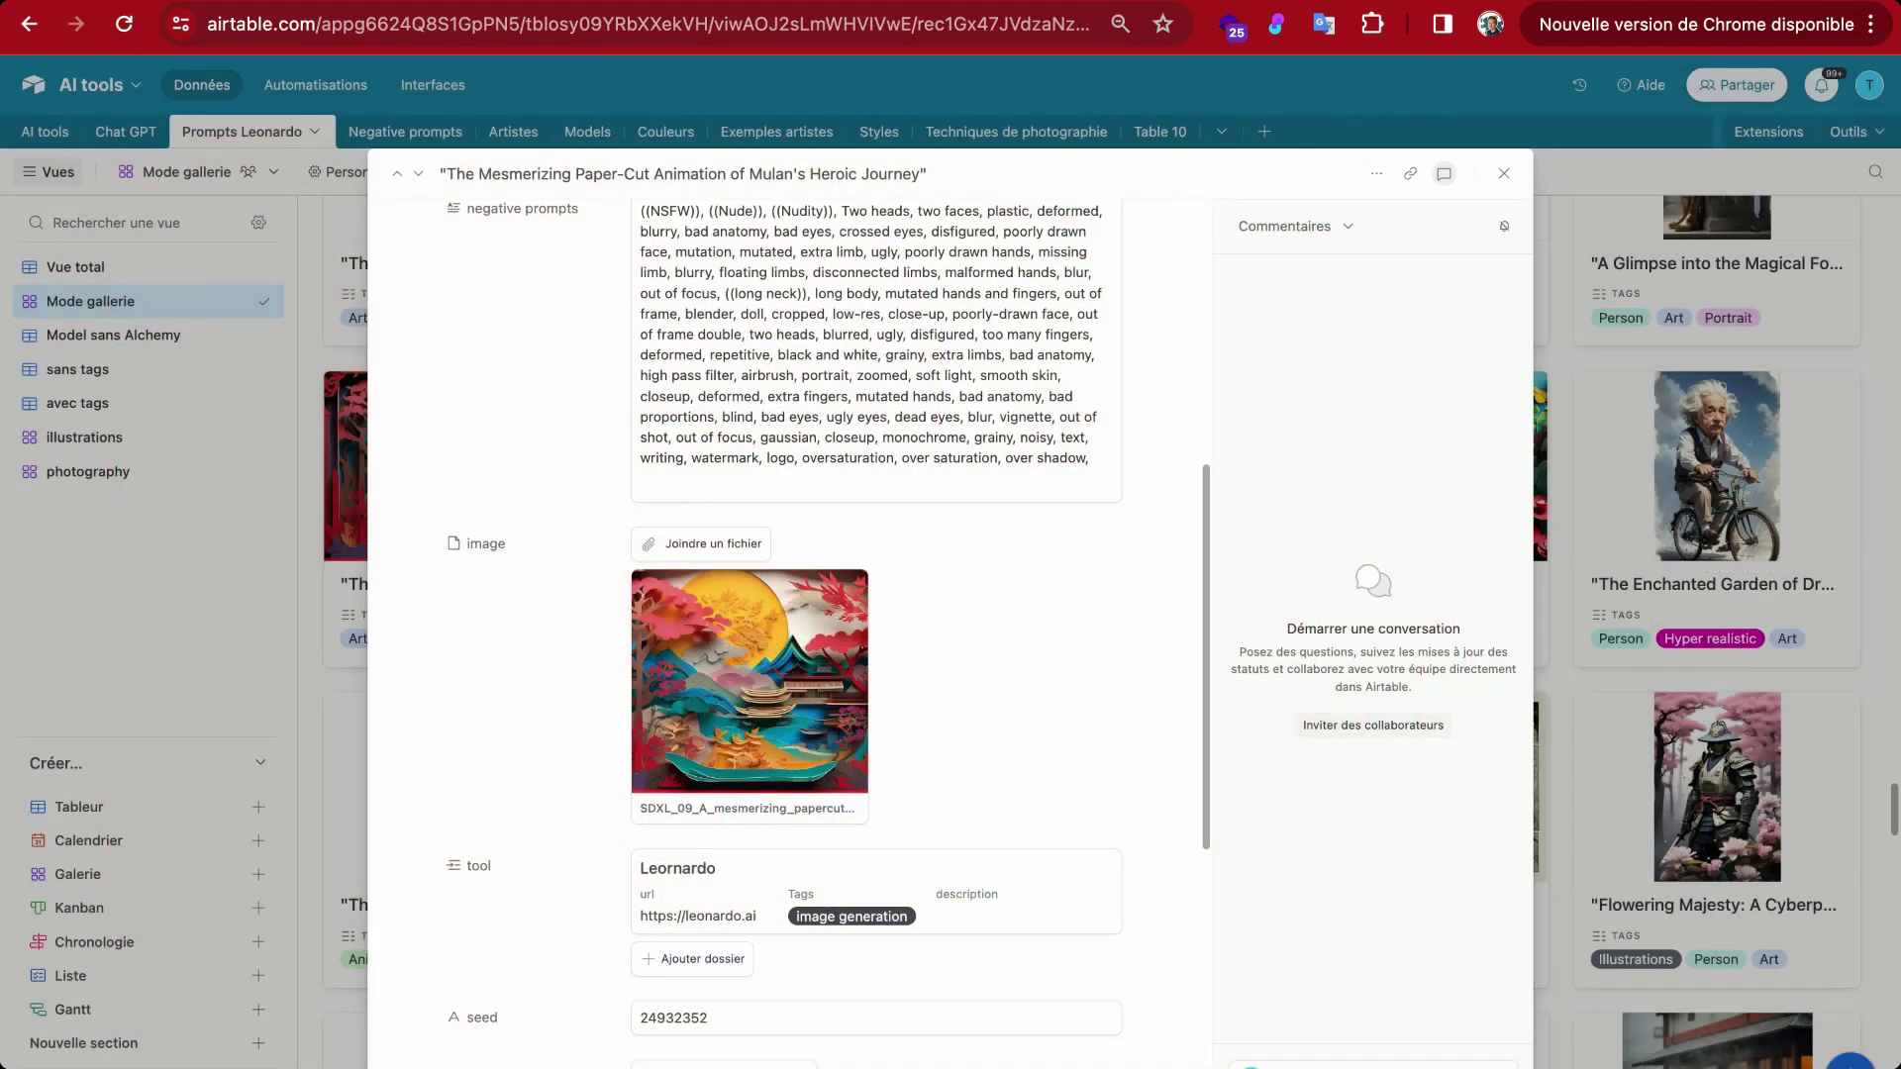
Step: Switch to Leonardo.Ai and insert "a masterpiece papercut from" at the beginning of the ocean sunset prompt
{"action": "key", "text": "ctrl+Tab"}
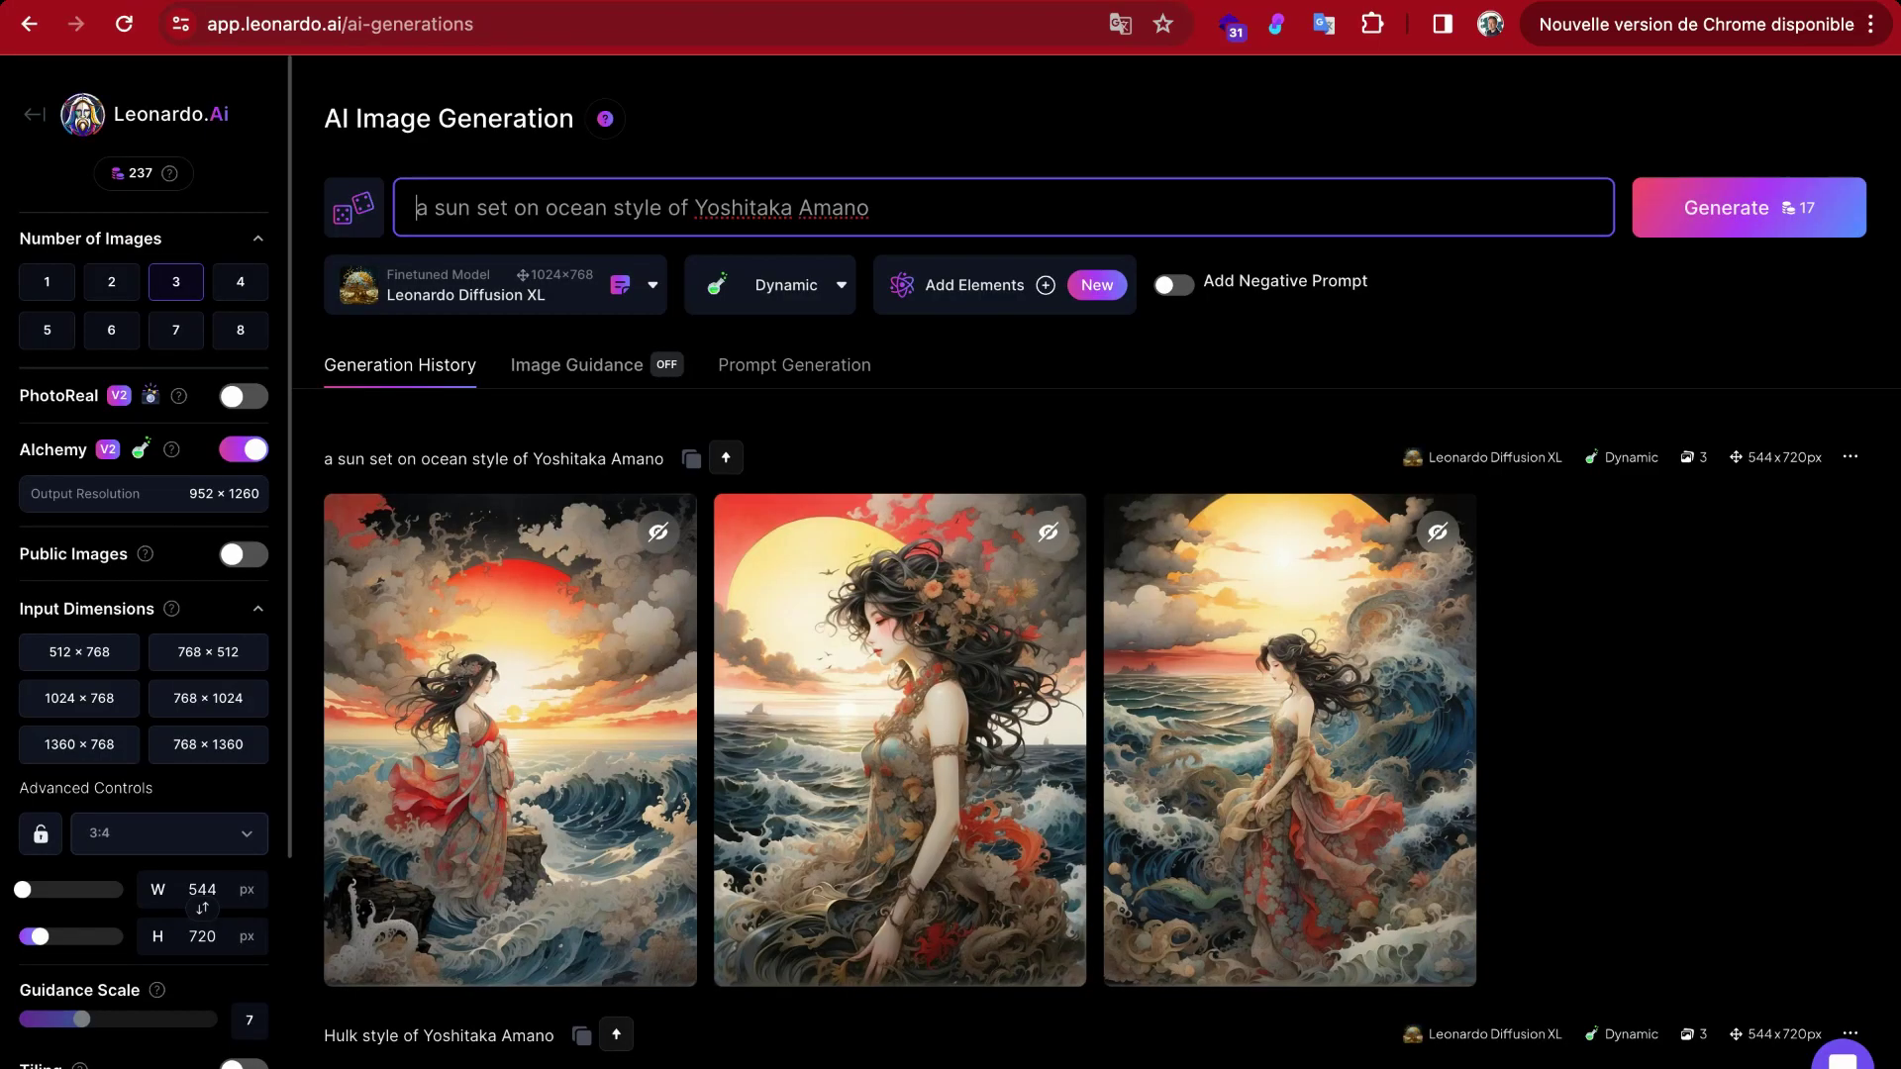
{"action": "left_click", "coordinate": [418, 209]}
{"action": "type", "text": "a ma"}
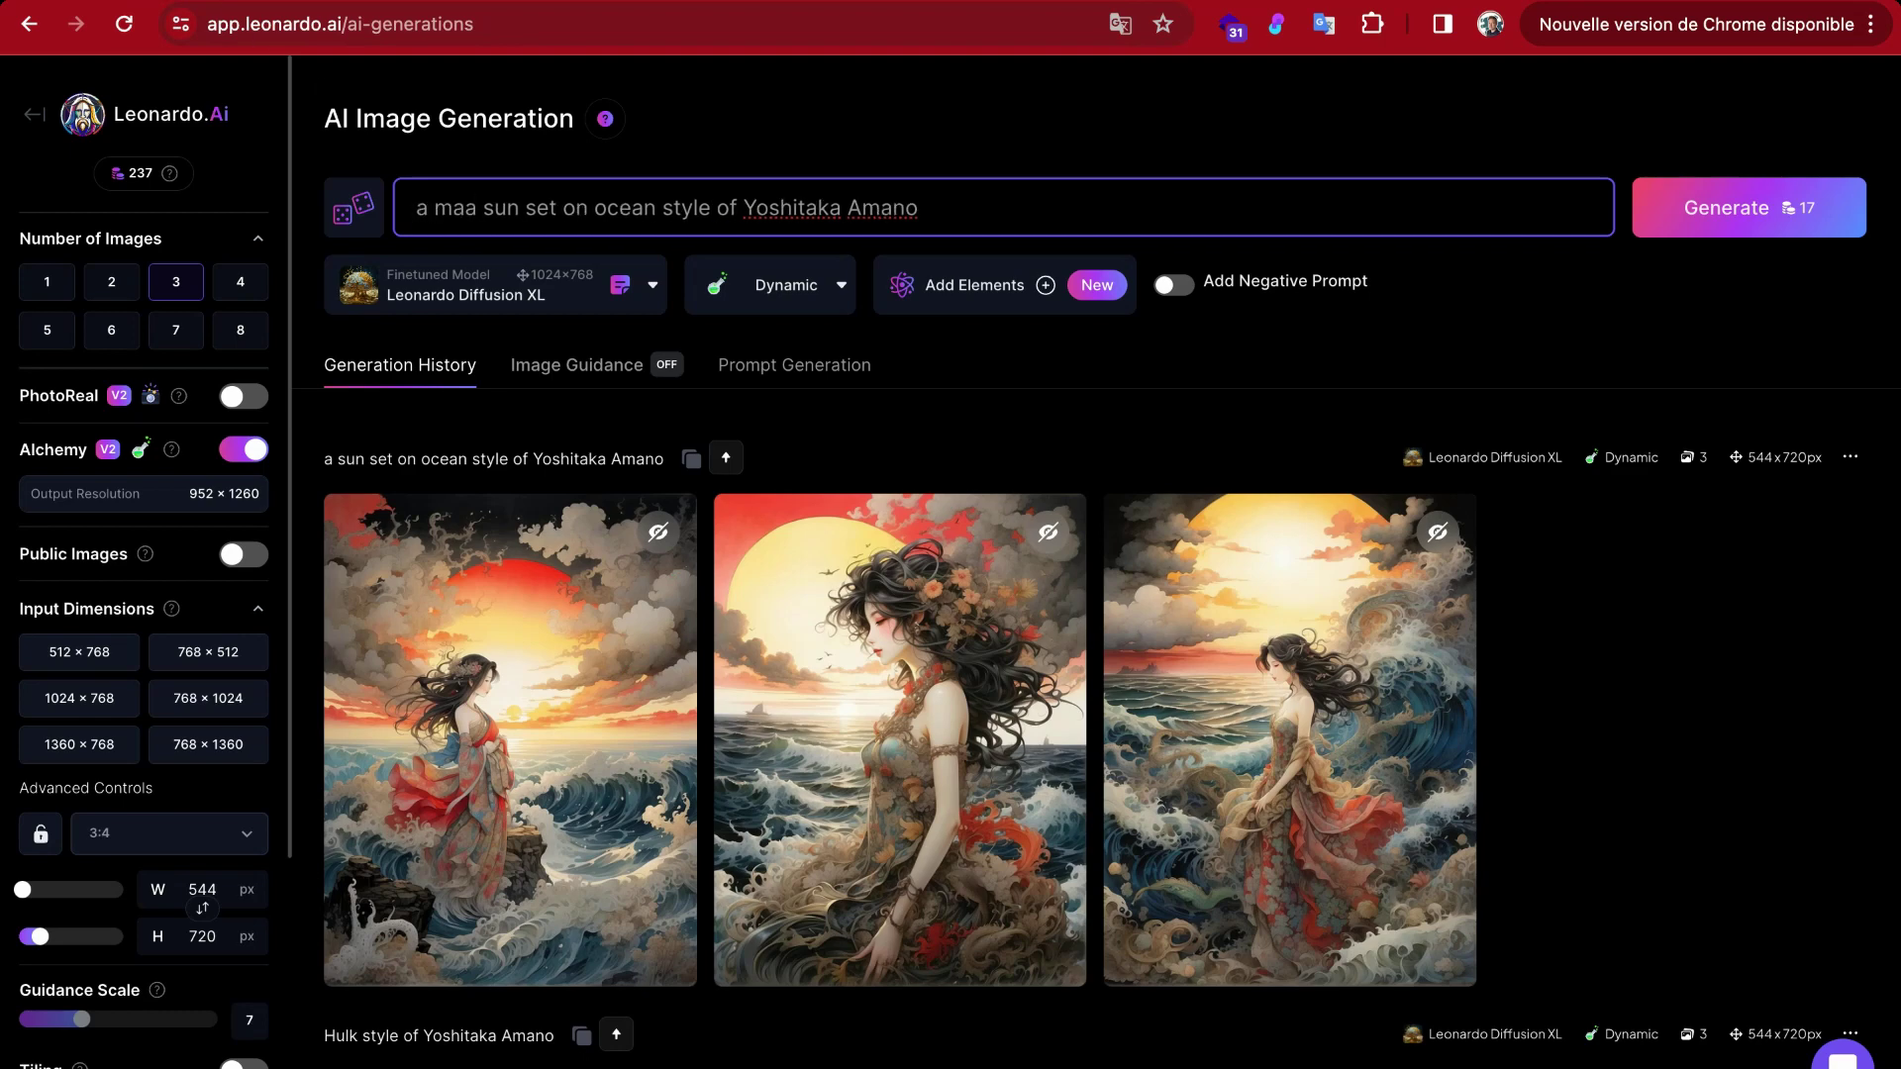
{"action": "type", "text": "sterpiece "}
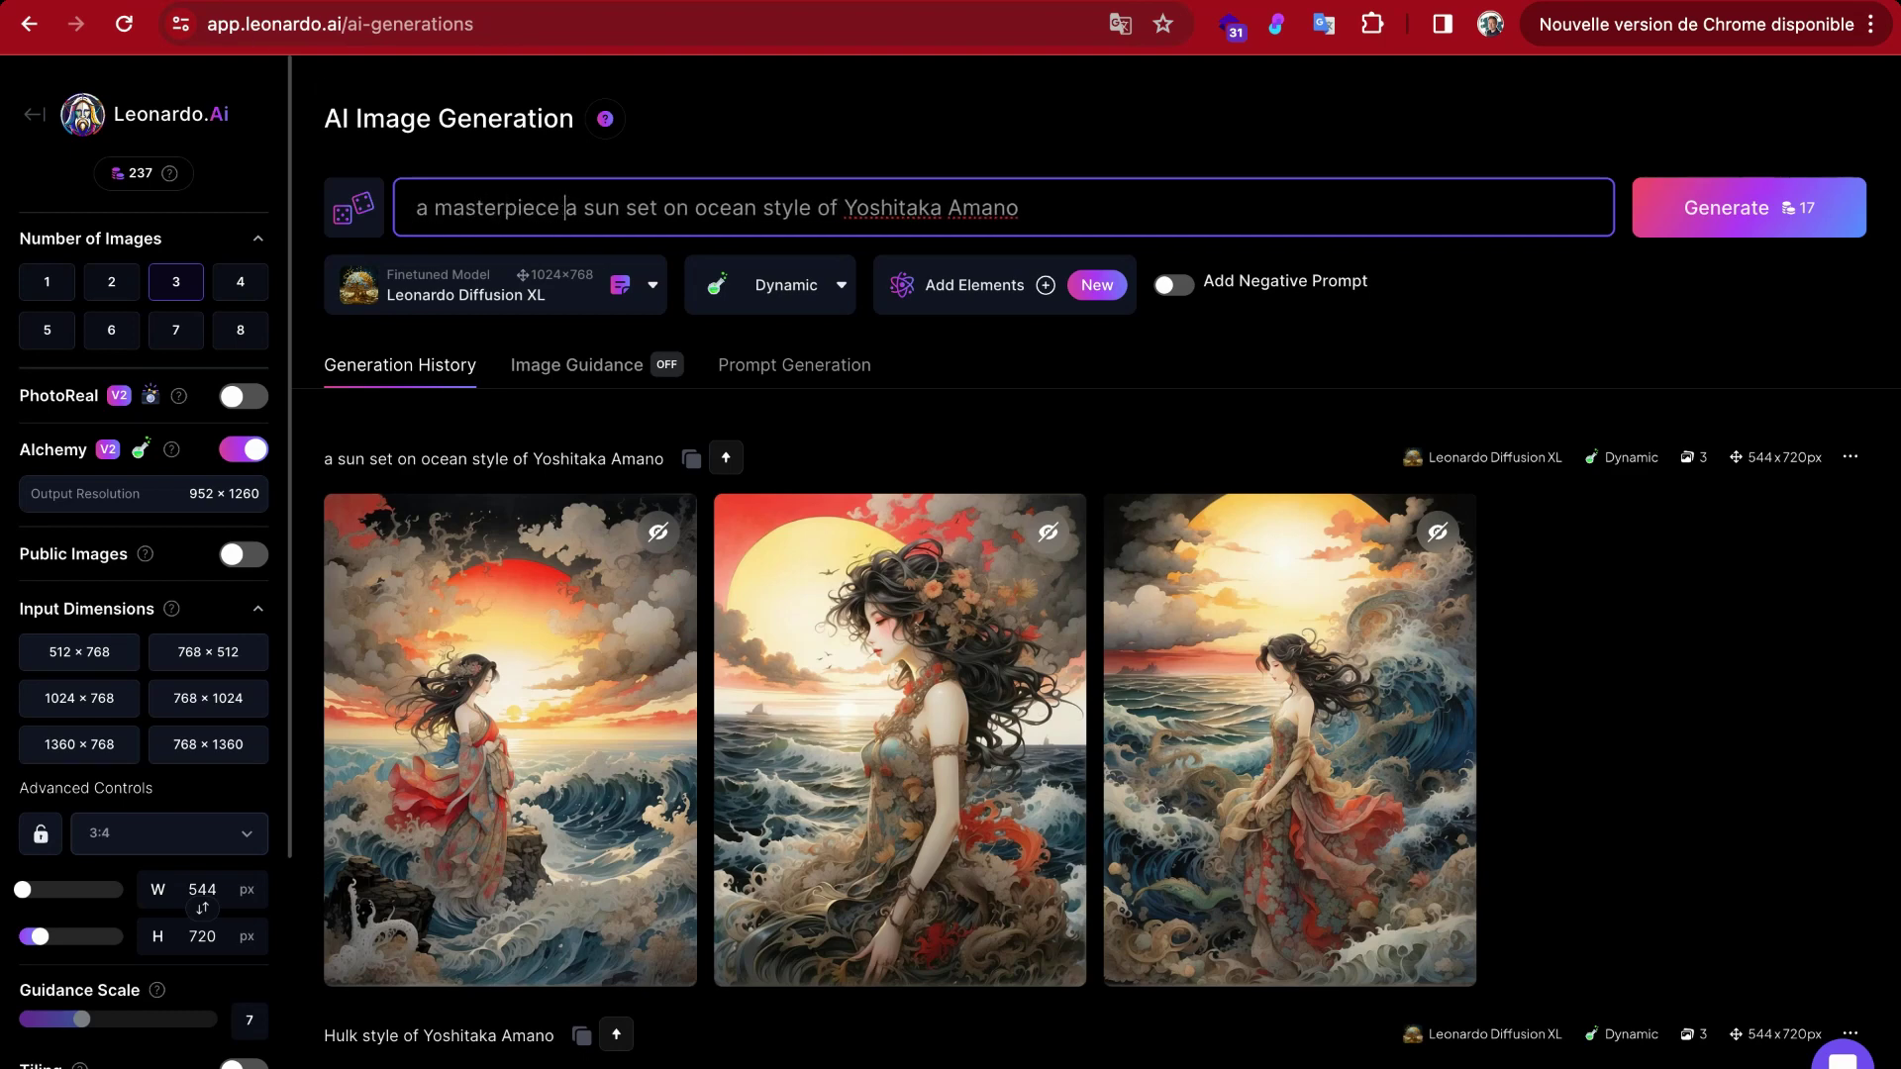
{"action": "type", "text": "paper"}
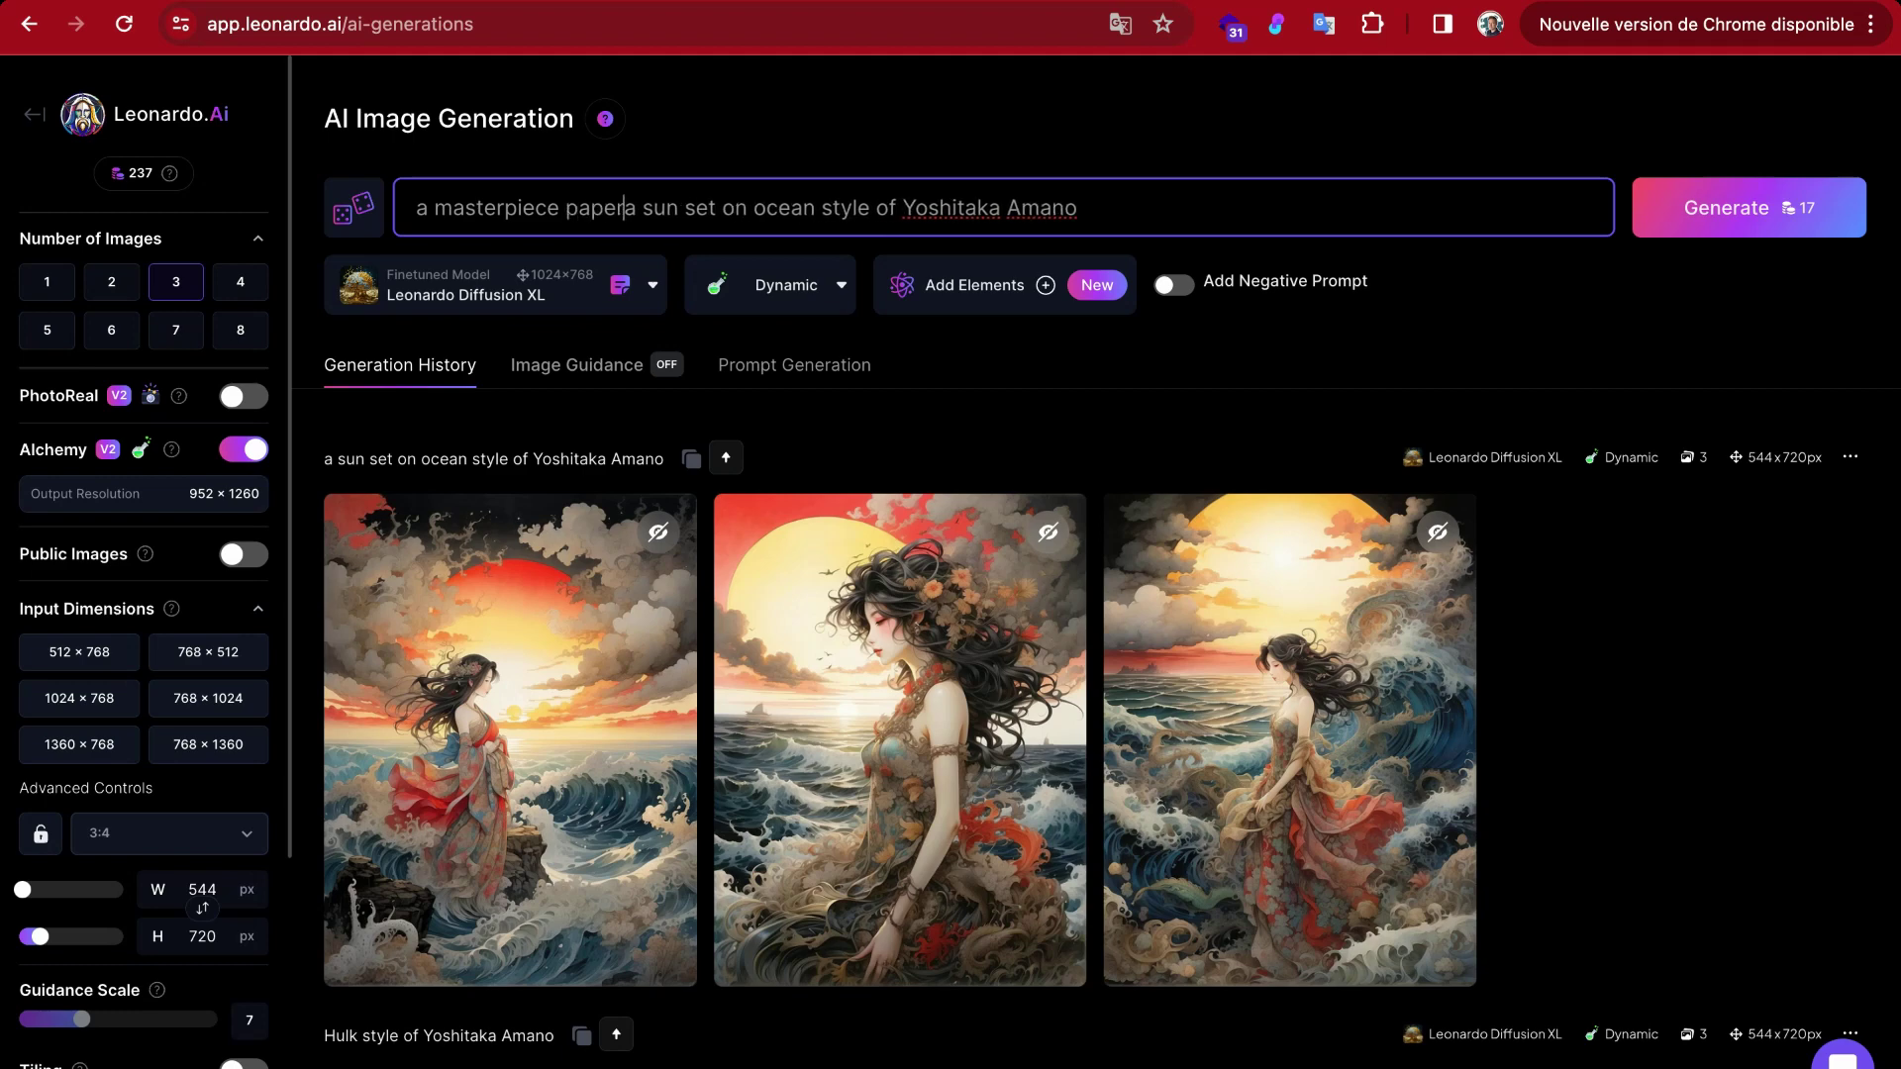
{"action": "type", "text": "cut from"}
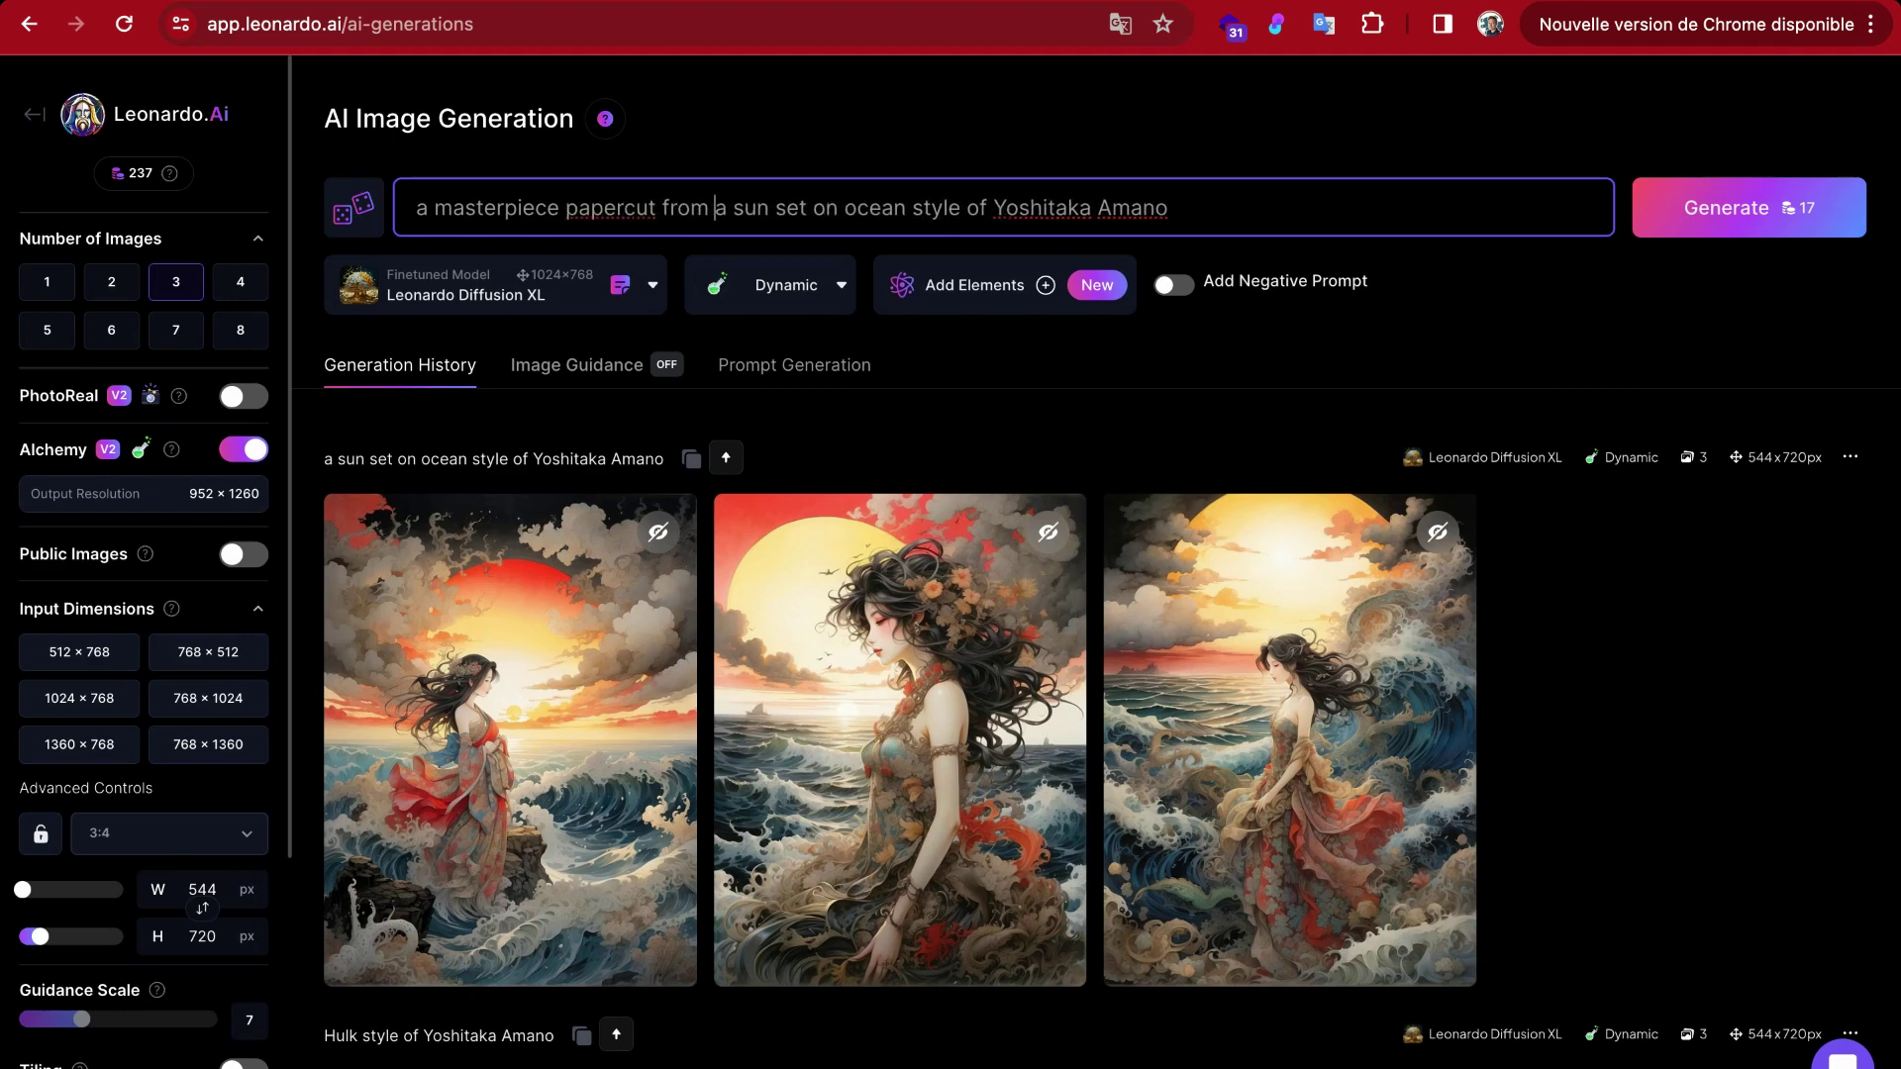
Step: Move "Yoshitaka Amano" from the end of the prompt to right after "papercut from", followed by a comma
{"action": "left_click_drag", "start_coordinate": [993, 211], "coordinate": [1250, 214]}
{"action": "key", "text": "ctrl+c"}
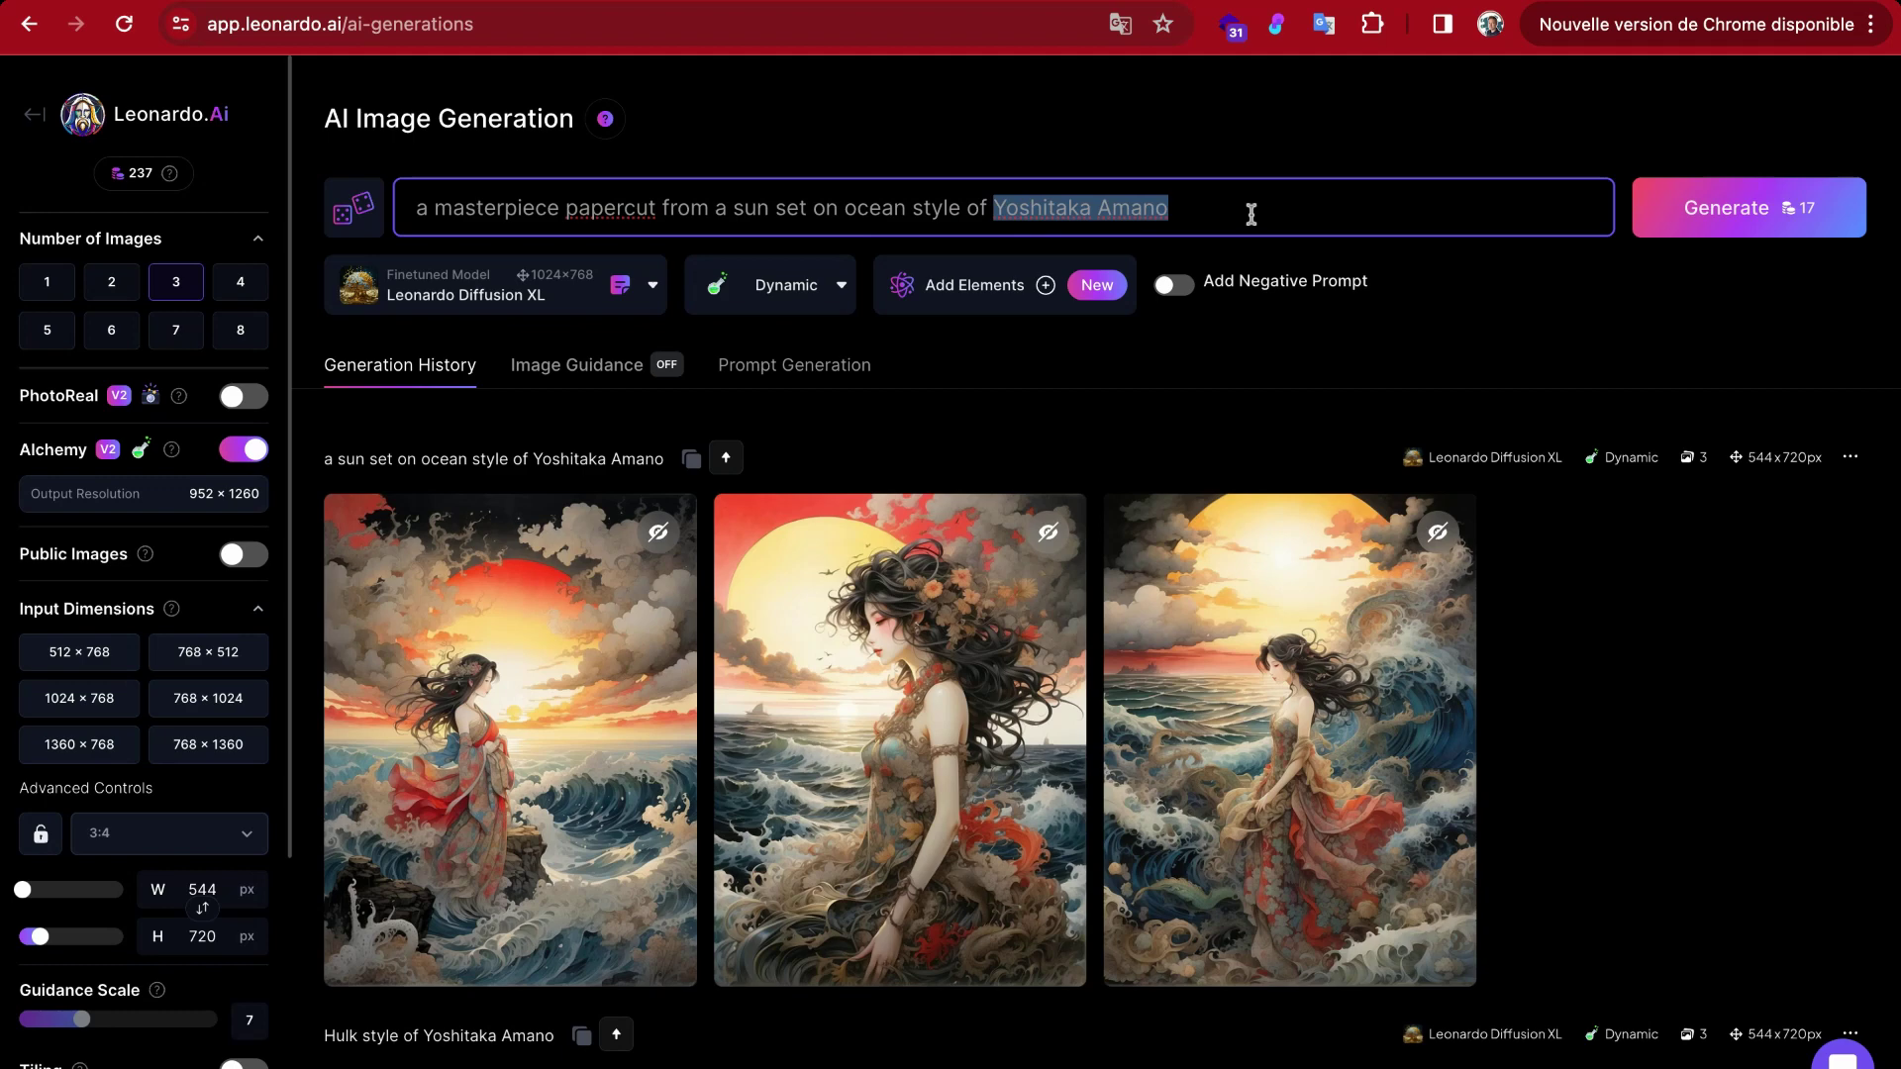
{"action": "key", "text": "BackSpace"}
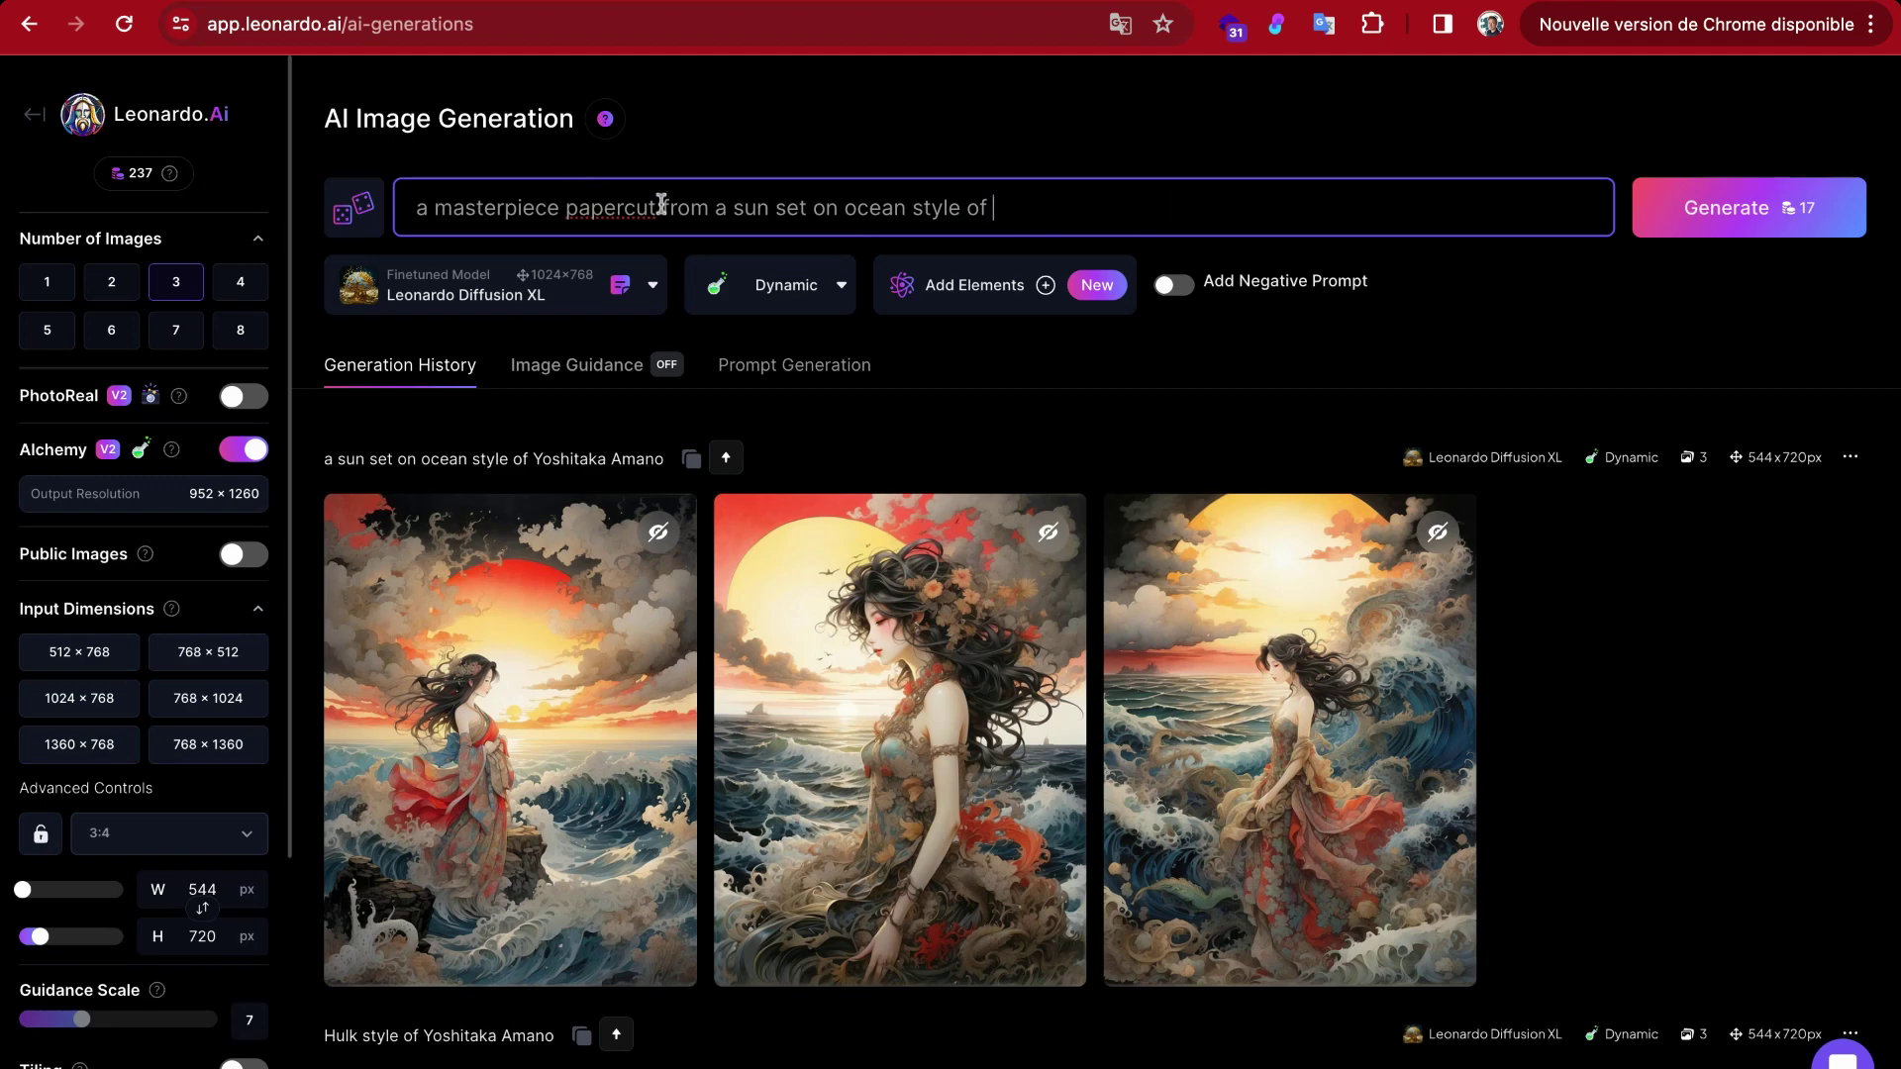
{"action": "left_click", "coordinate": [713, 210]}
{"action": "key", "text": "ctrl+v"}
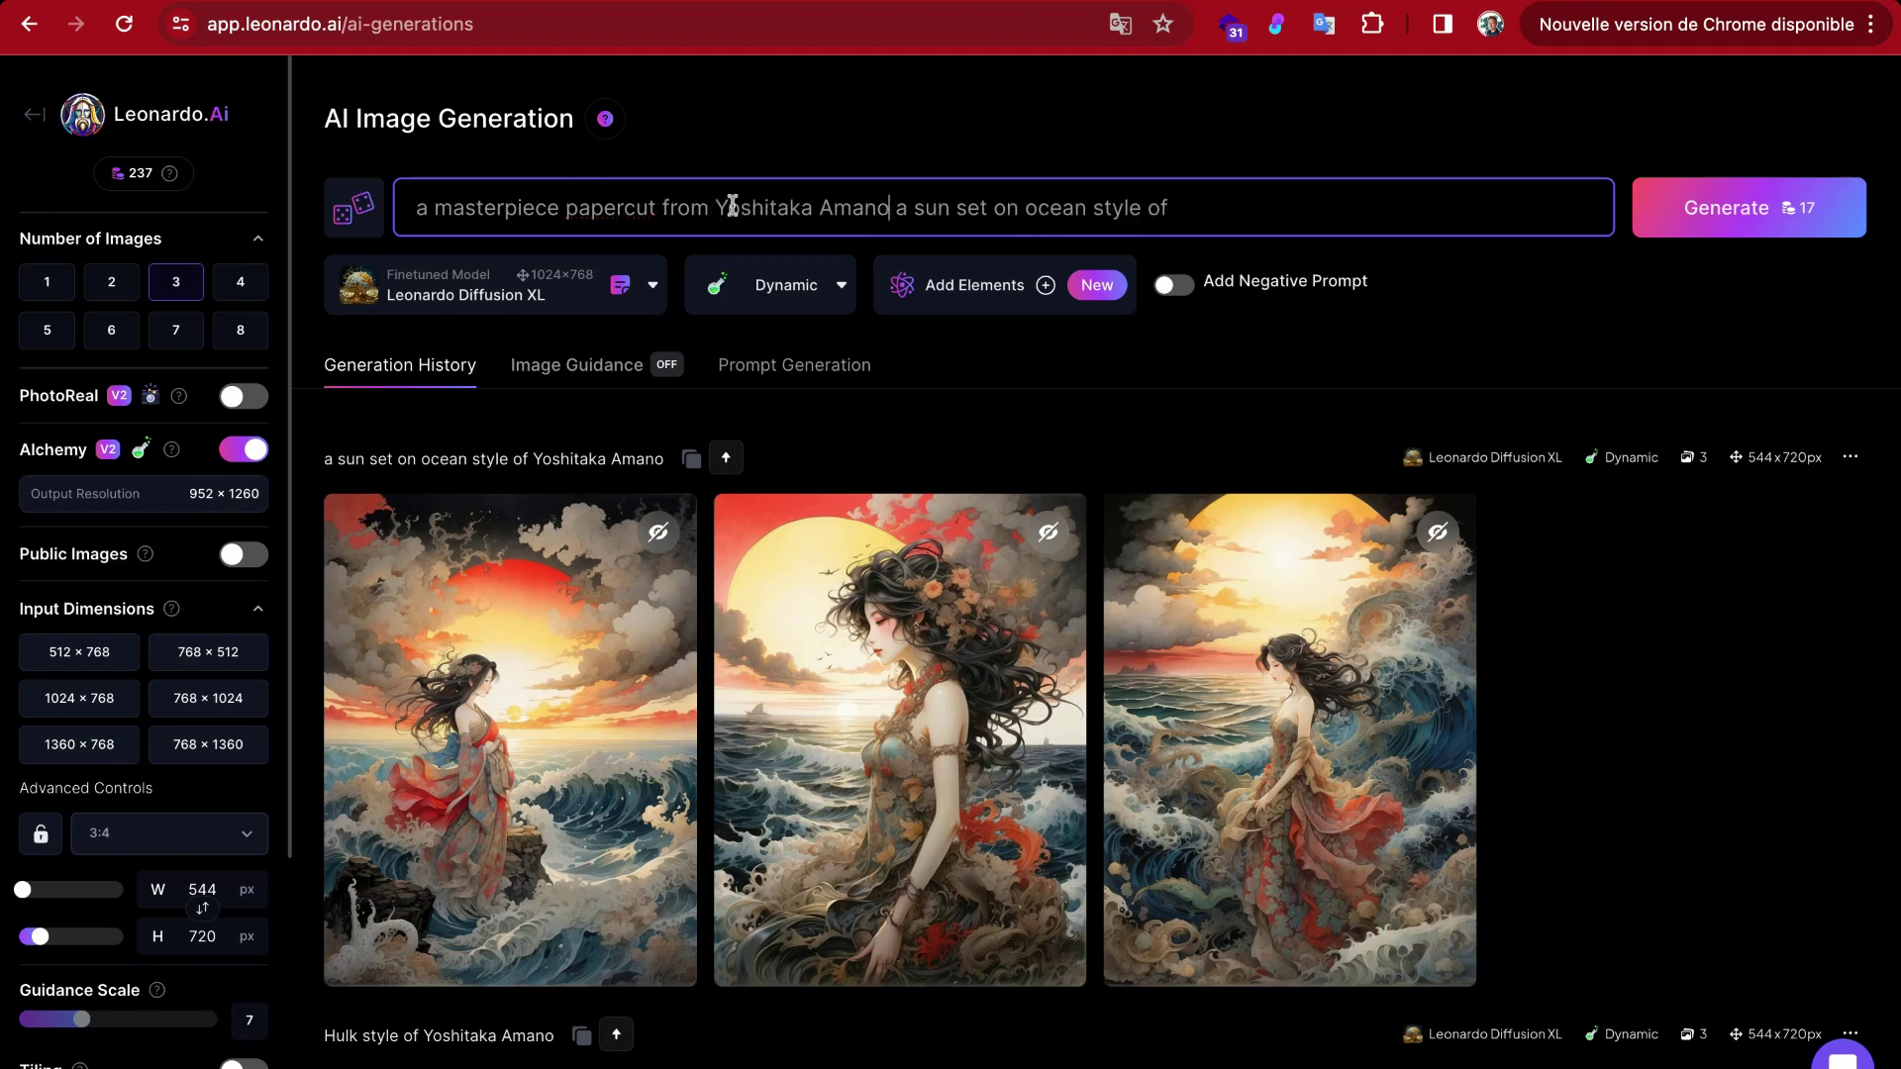
{"action": "type", "text": ","}
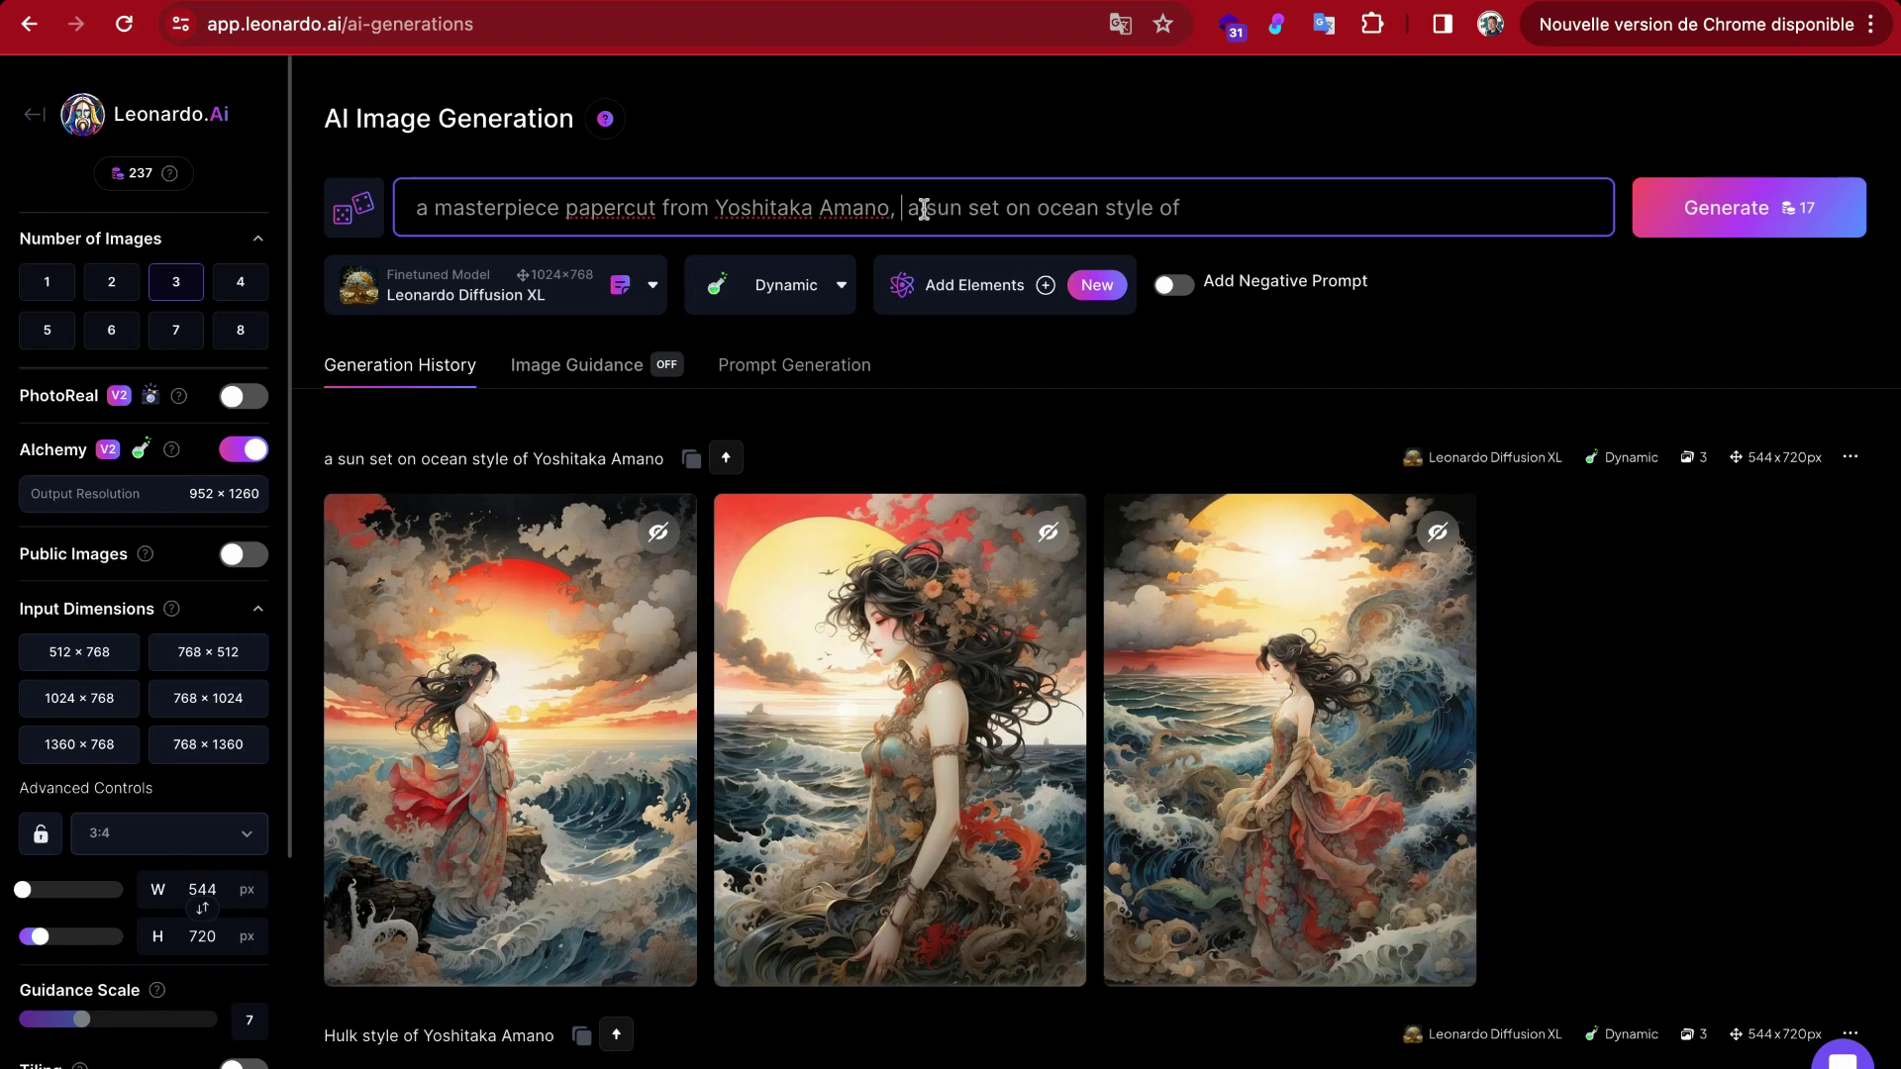
{"action": "key", "text": "BackSpace"}
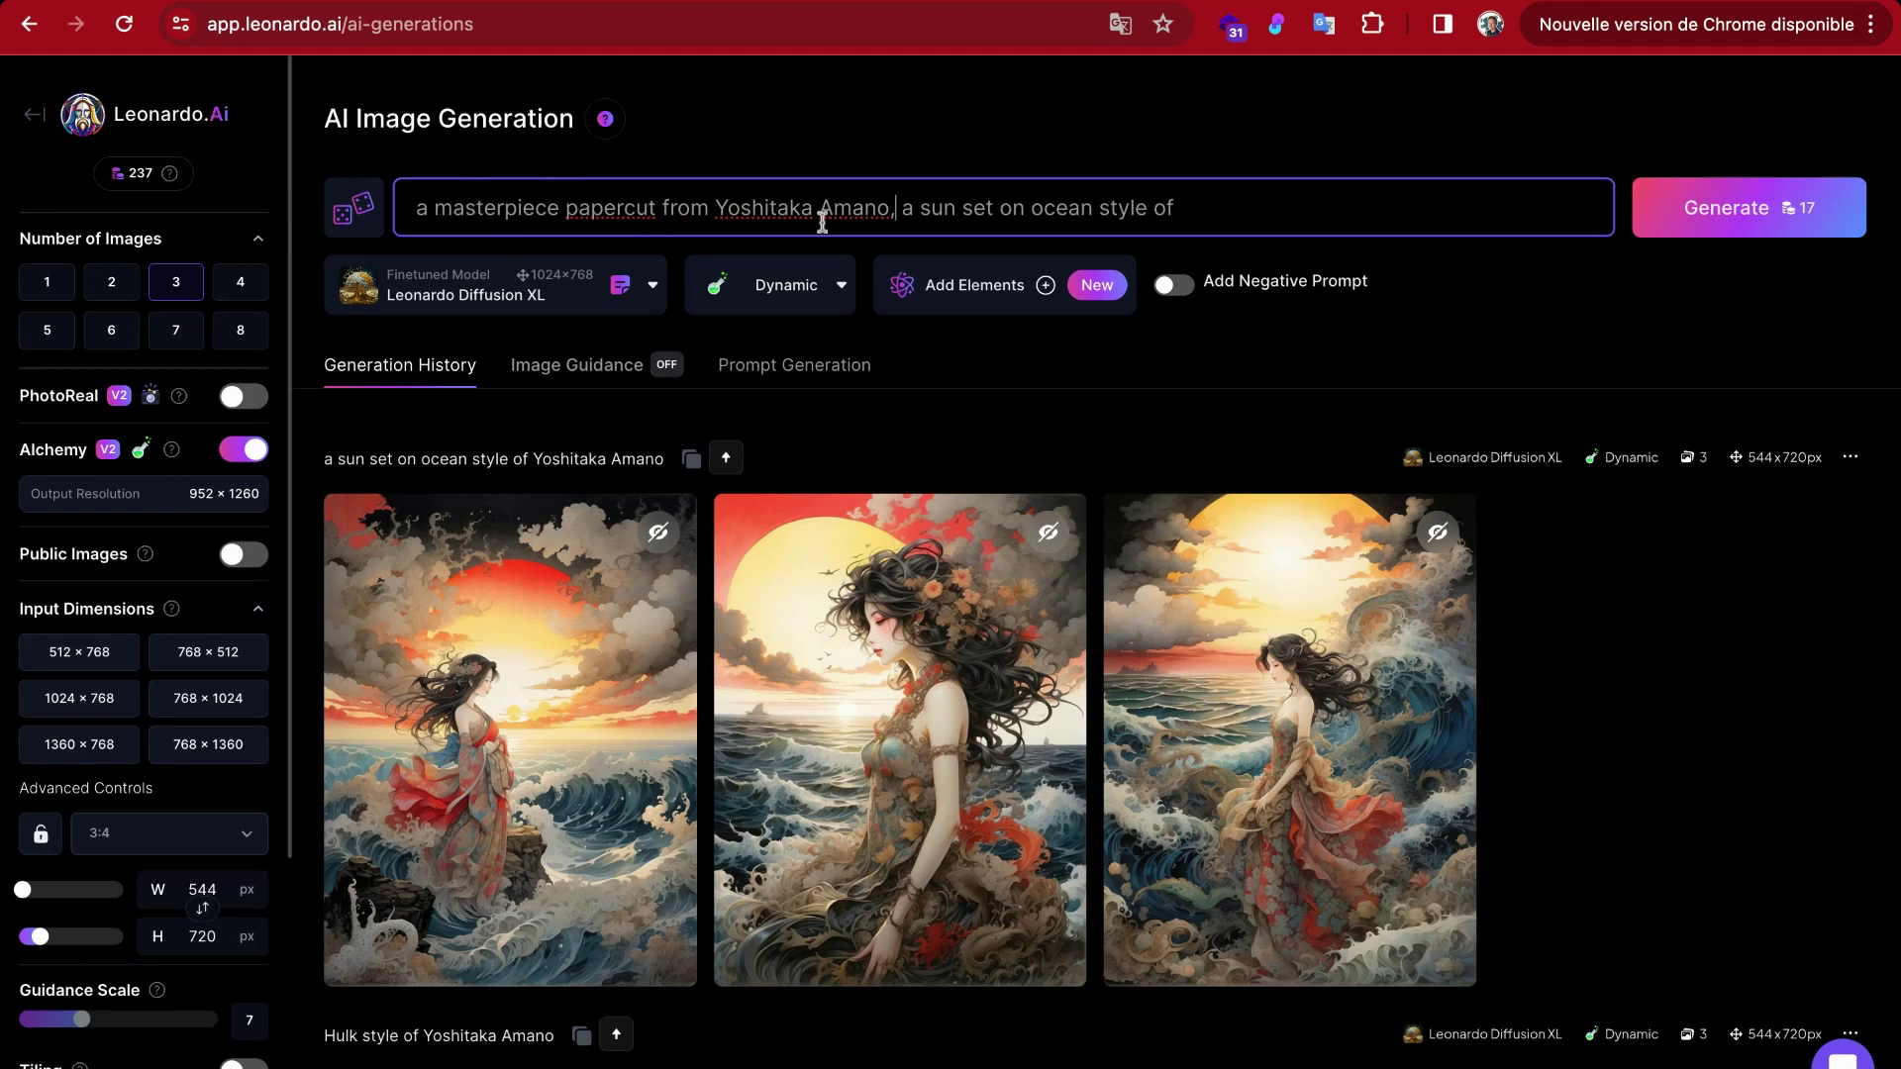
Step: Correct "sun set" to "sunset" and remove the leftover "style of" from the end of the prompt
{"action": "left_click", "coordinate": [963, 210]}
{"action": "key", "text": "BackSpace"}
{"action": "left_click", "coordinate": [1201, 214]}
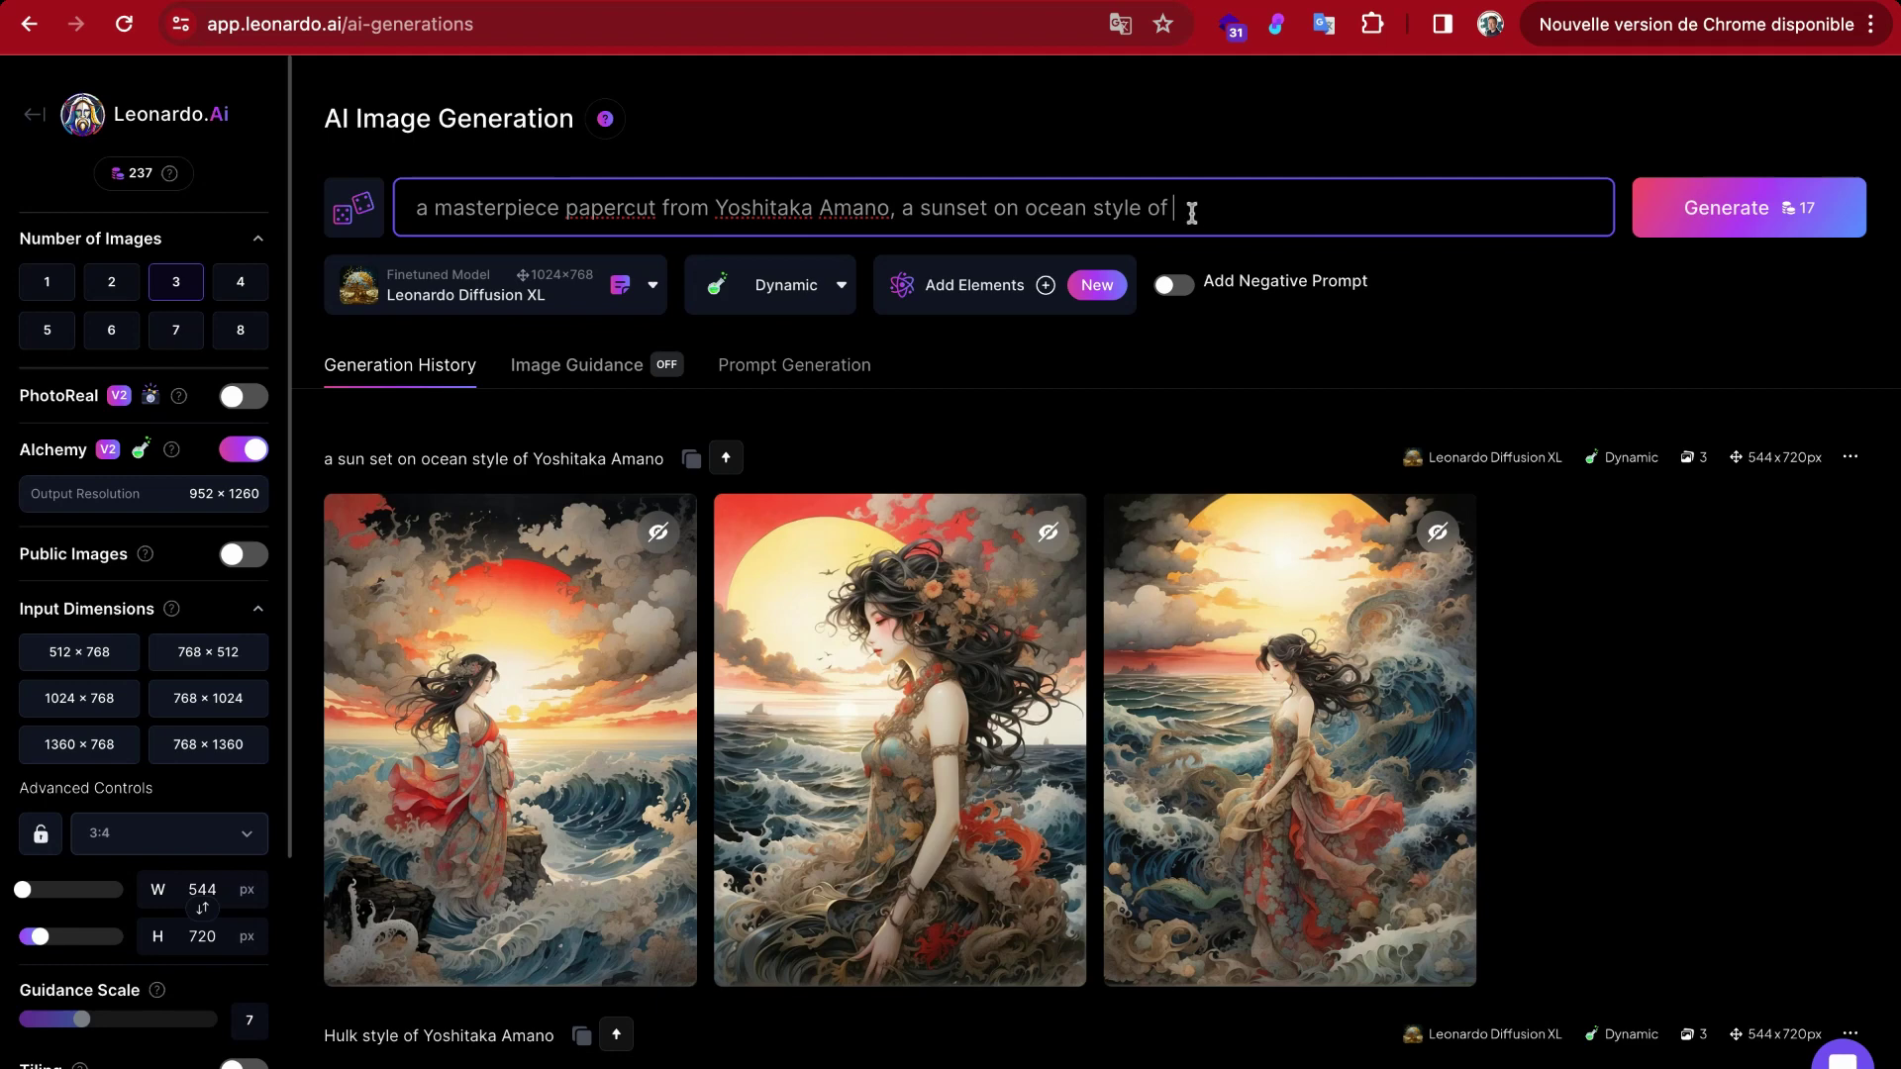
{"action": "left_click_drag", "start_coordinate": [1093, 208], "coordinate": [1297, 204]}
{"action": "key", "text": "BackSpace"}
Step: Replace the subject after the artist's name with "a red tori in the ocean, sunset" and generate the images
{"action": "left_click_drag", "start_coordinate": [902, 210], "coordinate": [1110, 212]}
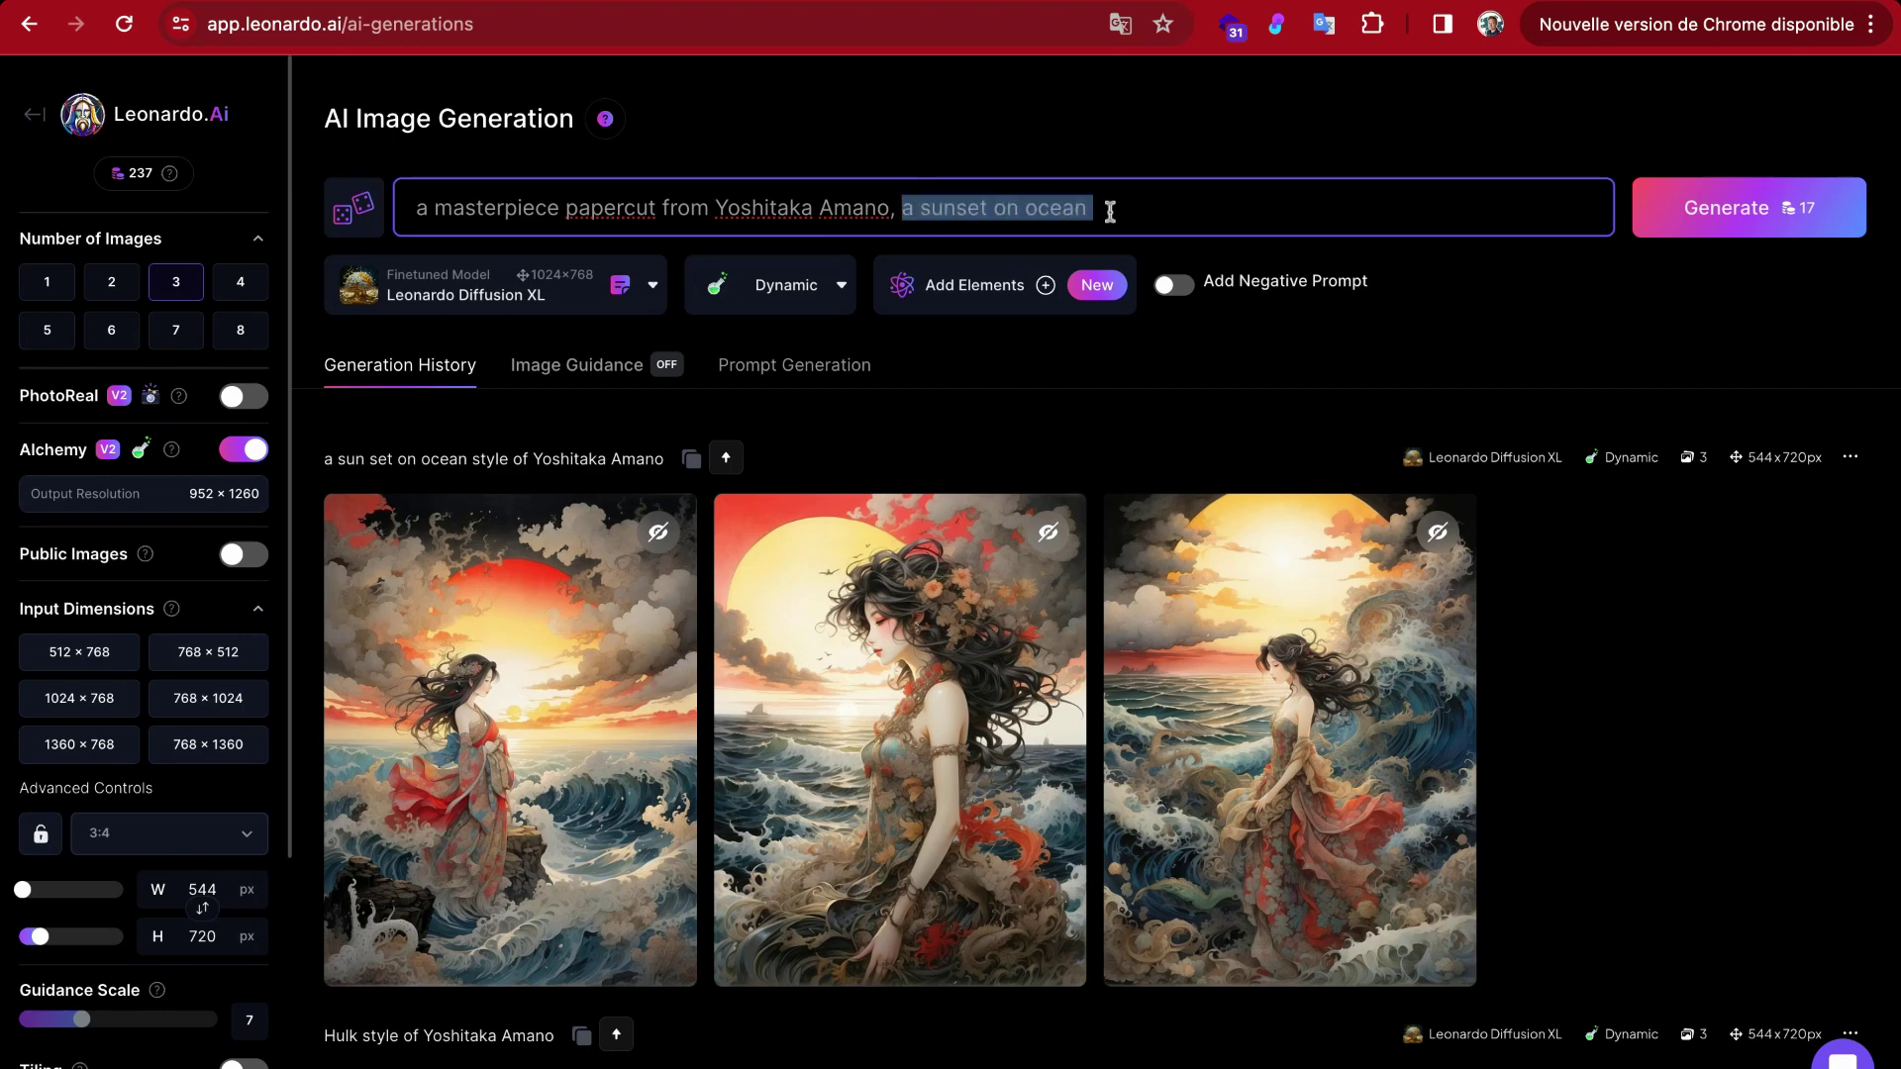
{"action": "type", "text": "a tori"}
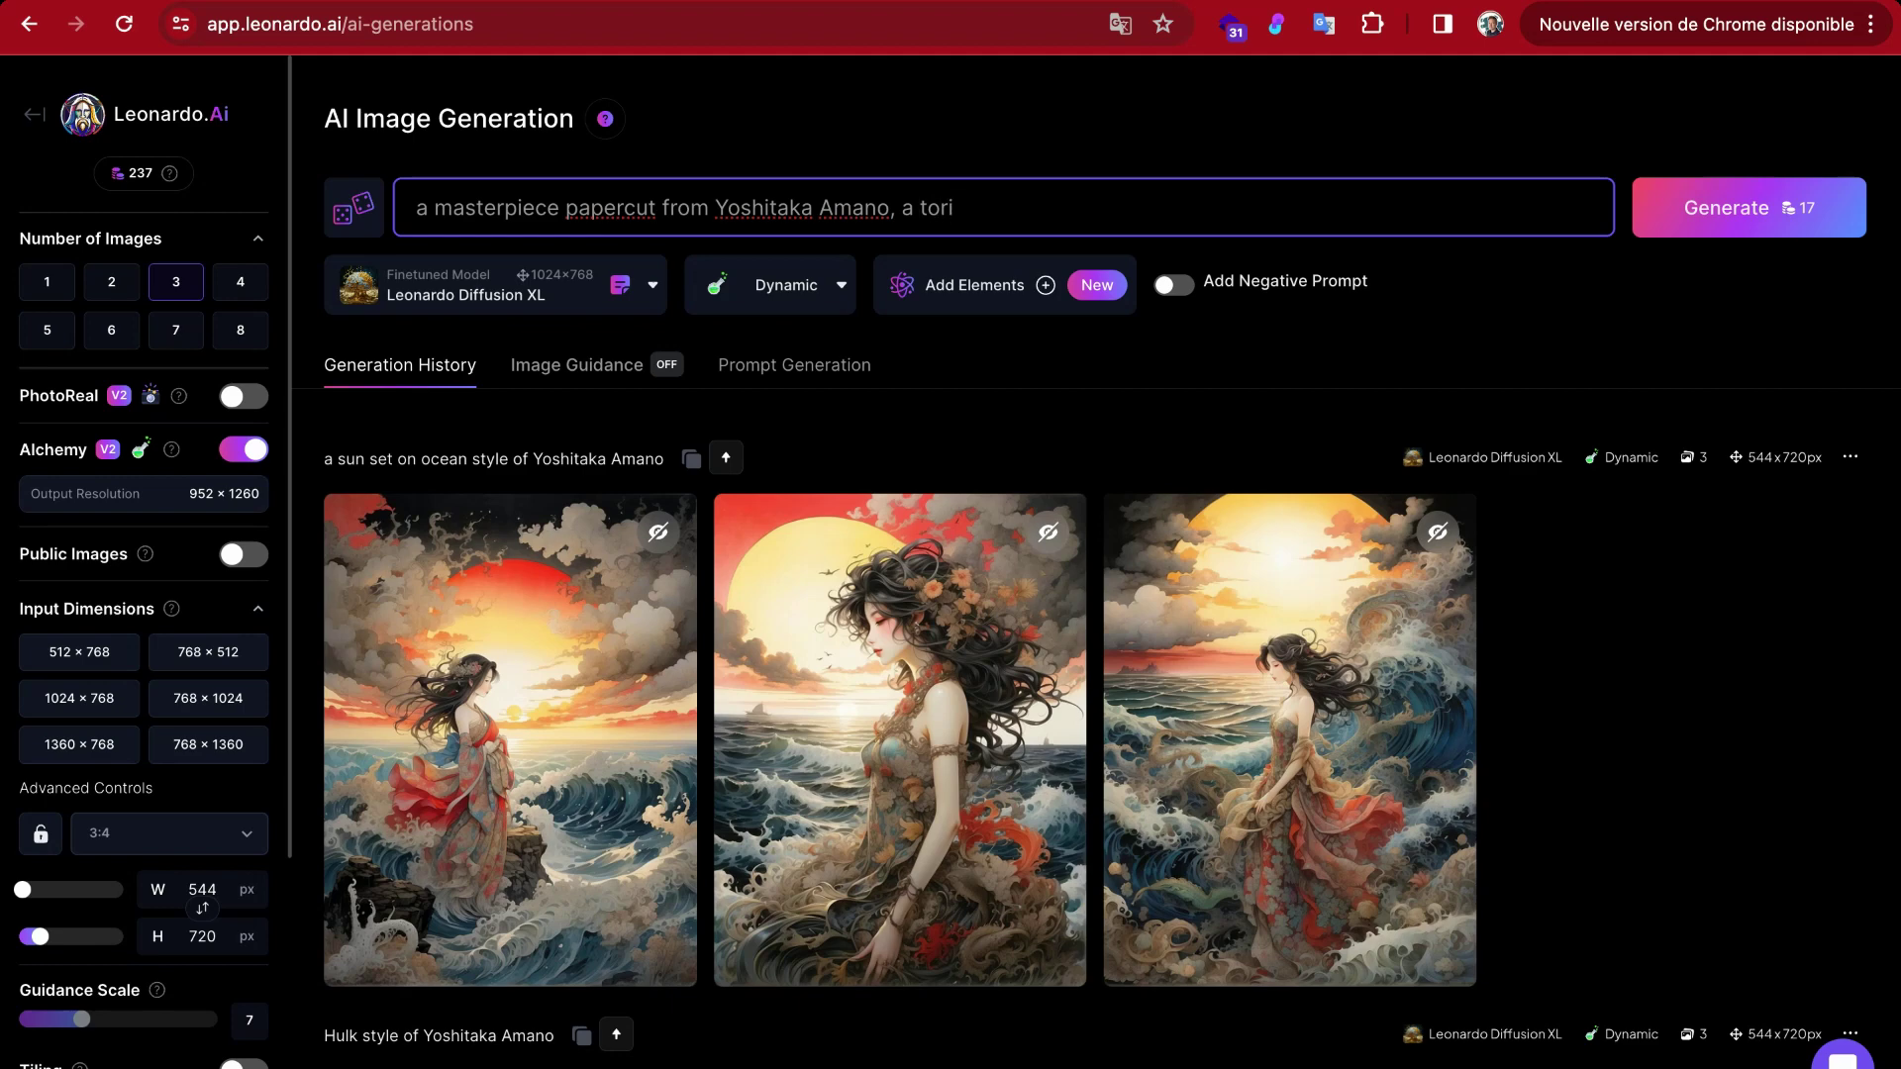
{"action": "key", "text": "BackSpace"}
{"action": "key", "text": "BackSpace"}
{"action": "key", "text": "BackSpace"}
{"action": "key", "text": "BackSpace"}
{"action": "type", "text": "red tori  in the ocean, sunset"}
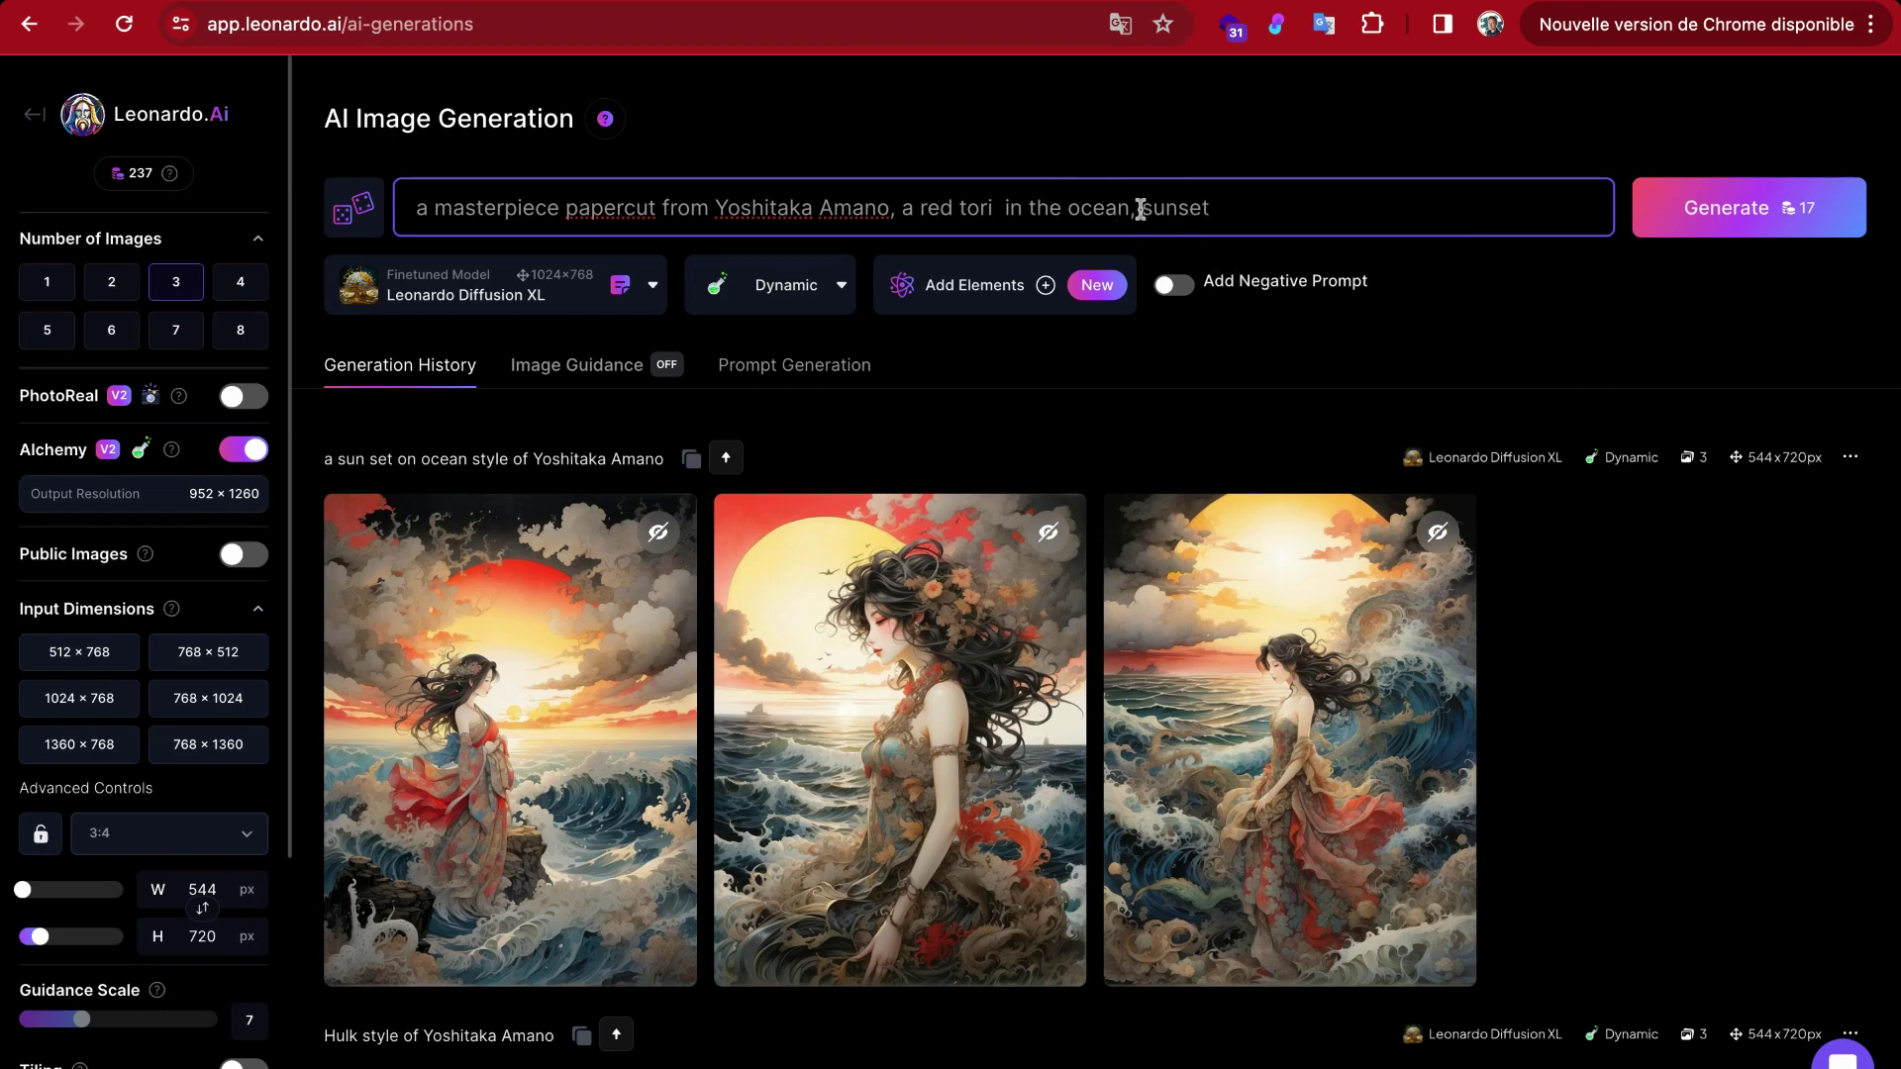
{"action": "left_click", "coordinate": [1696, 213]}
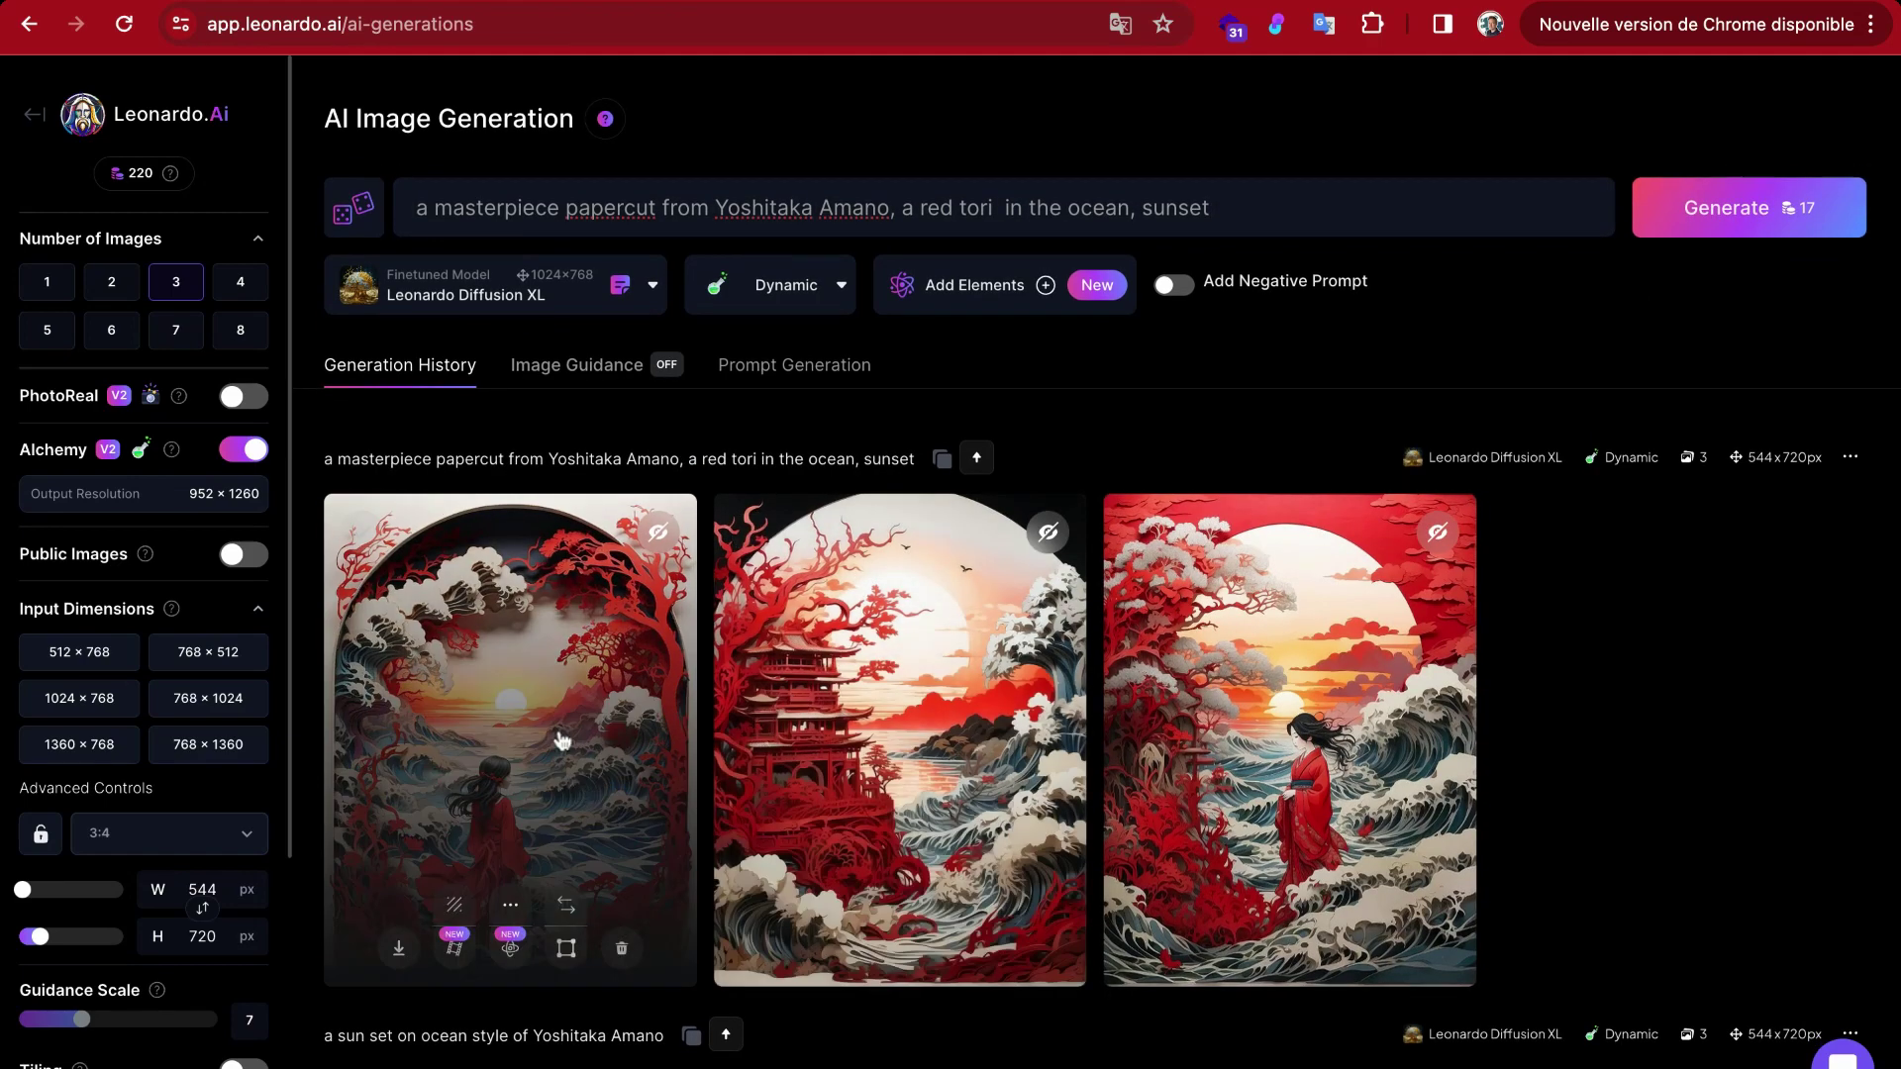
Step: View the three generated papercut images enlarged, zoom into the first and third, and close the viewer
{"action": "left_click", "coordinate": [557, 735]}
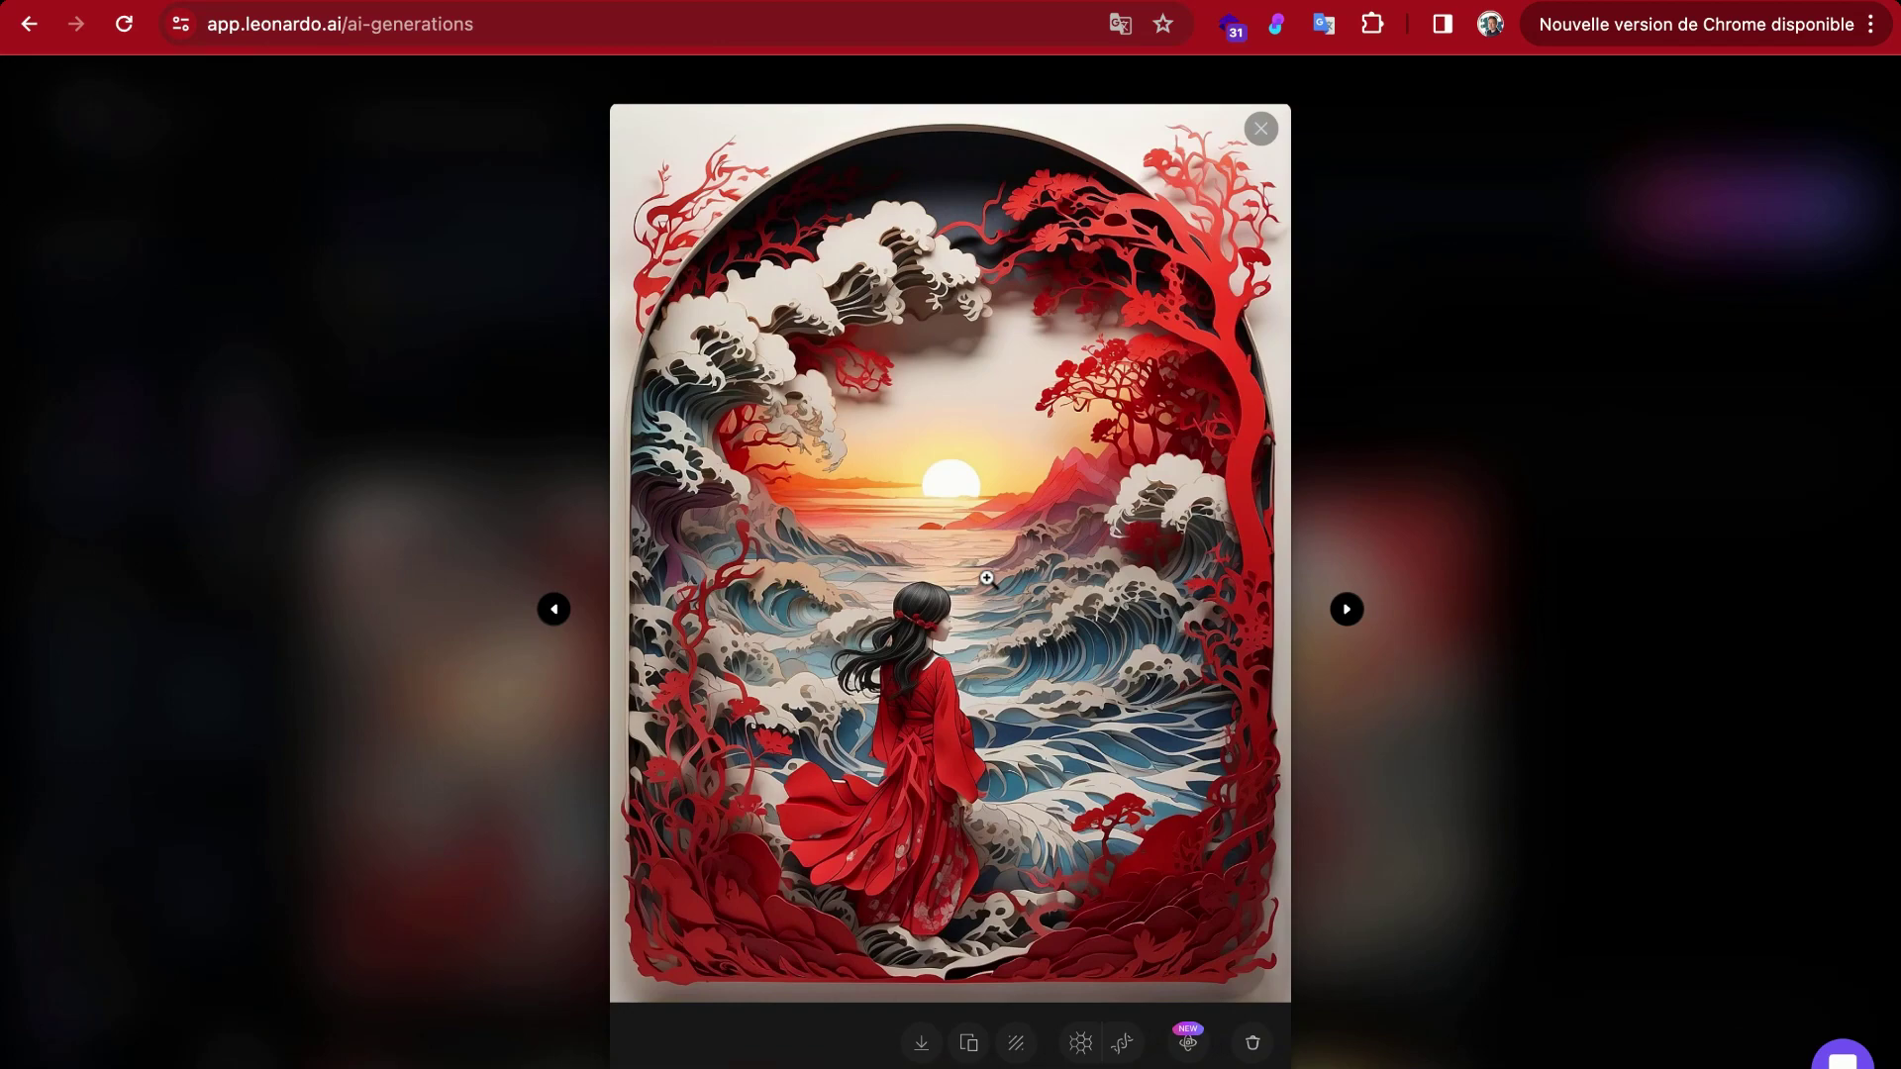
{"action": "left_click", "coordinate": [944, 605]}
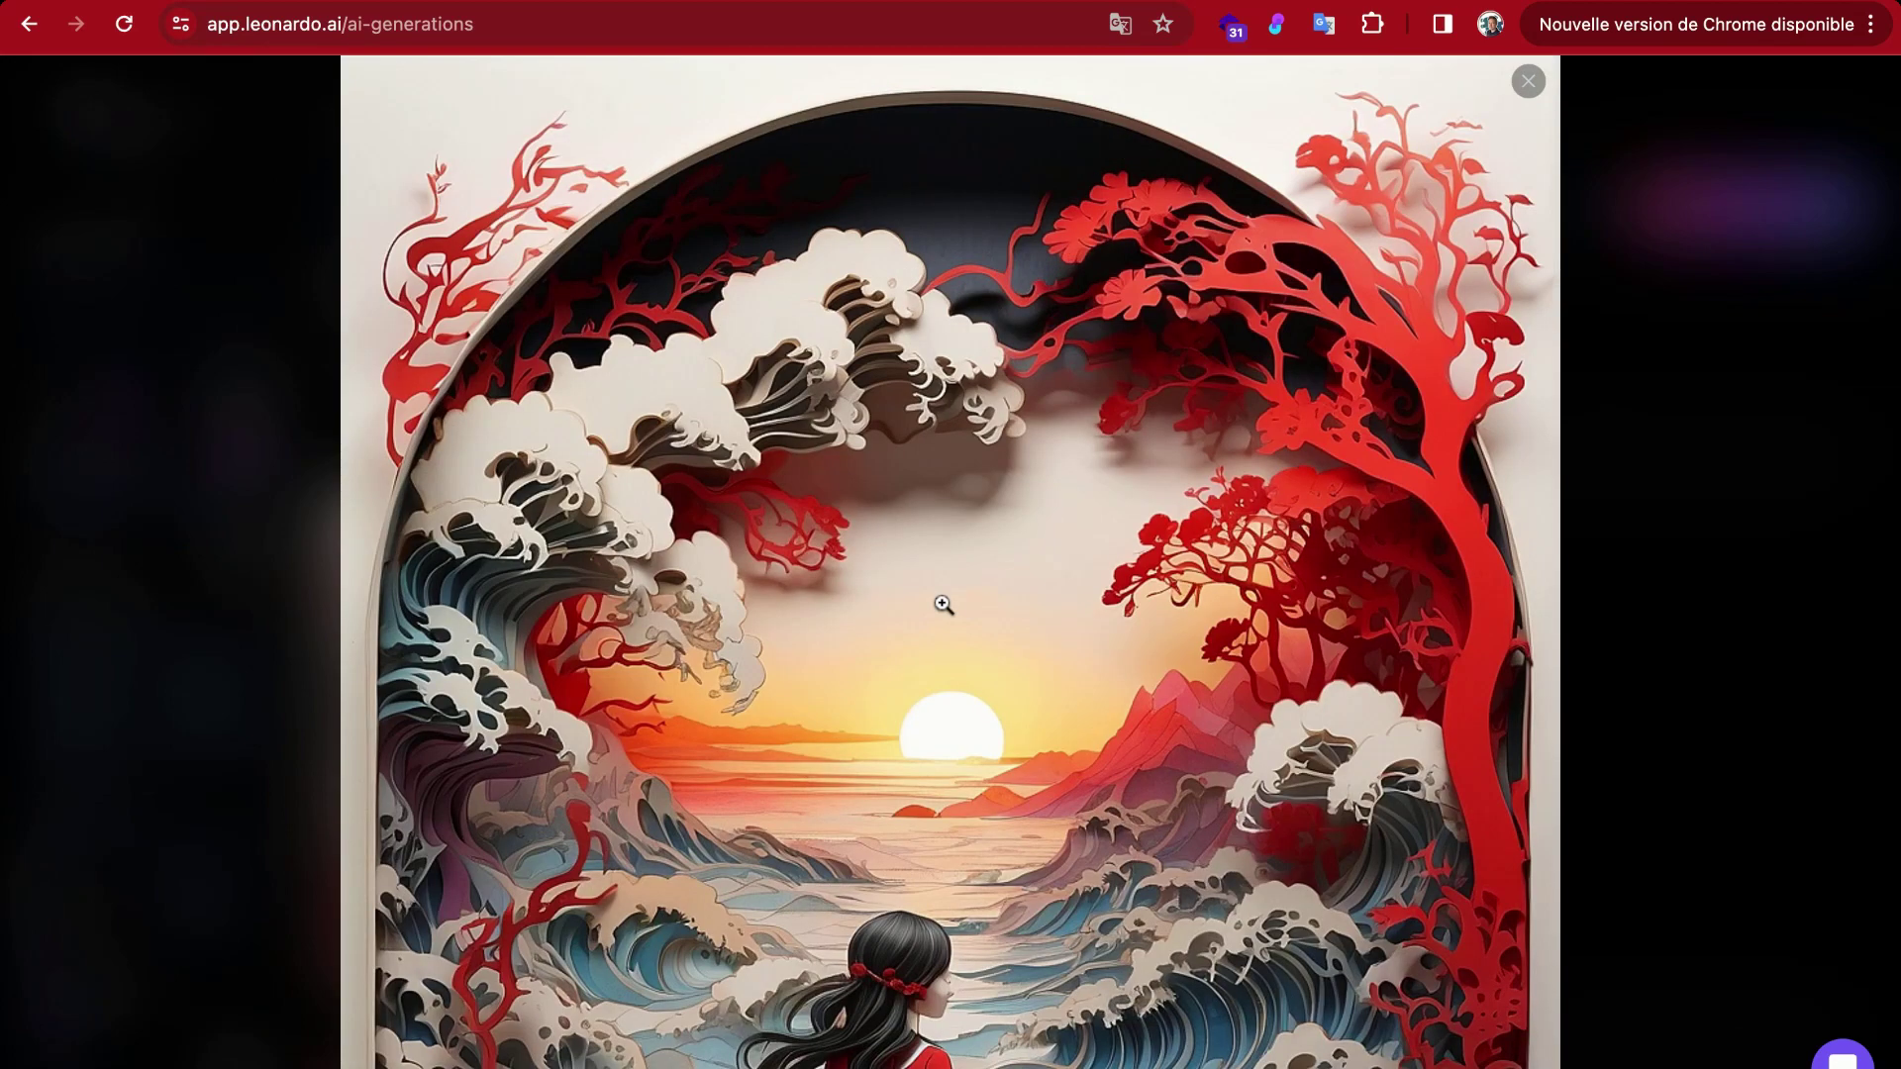
{"action": "left_click", "coordinate": [981, 747]}
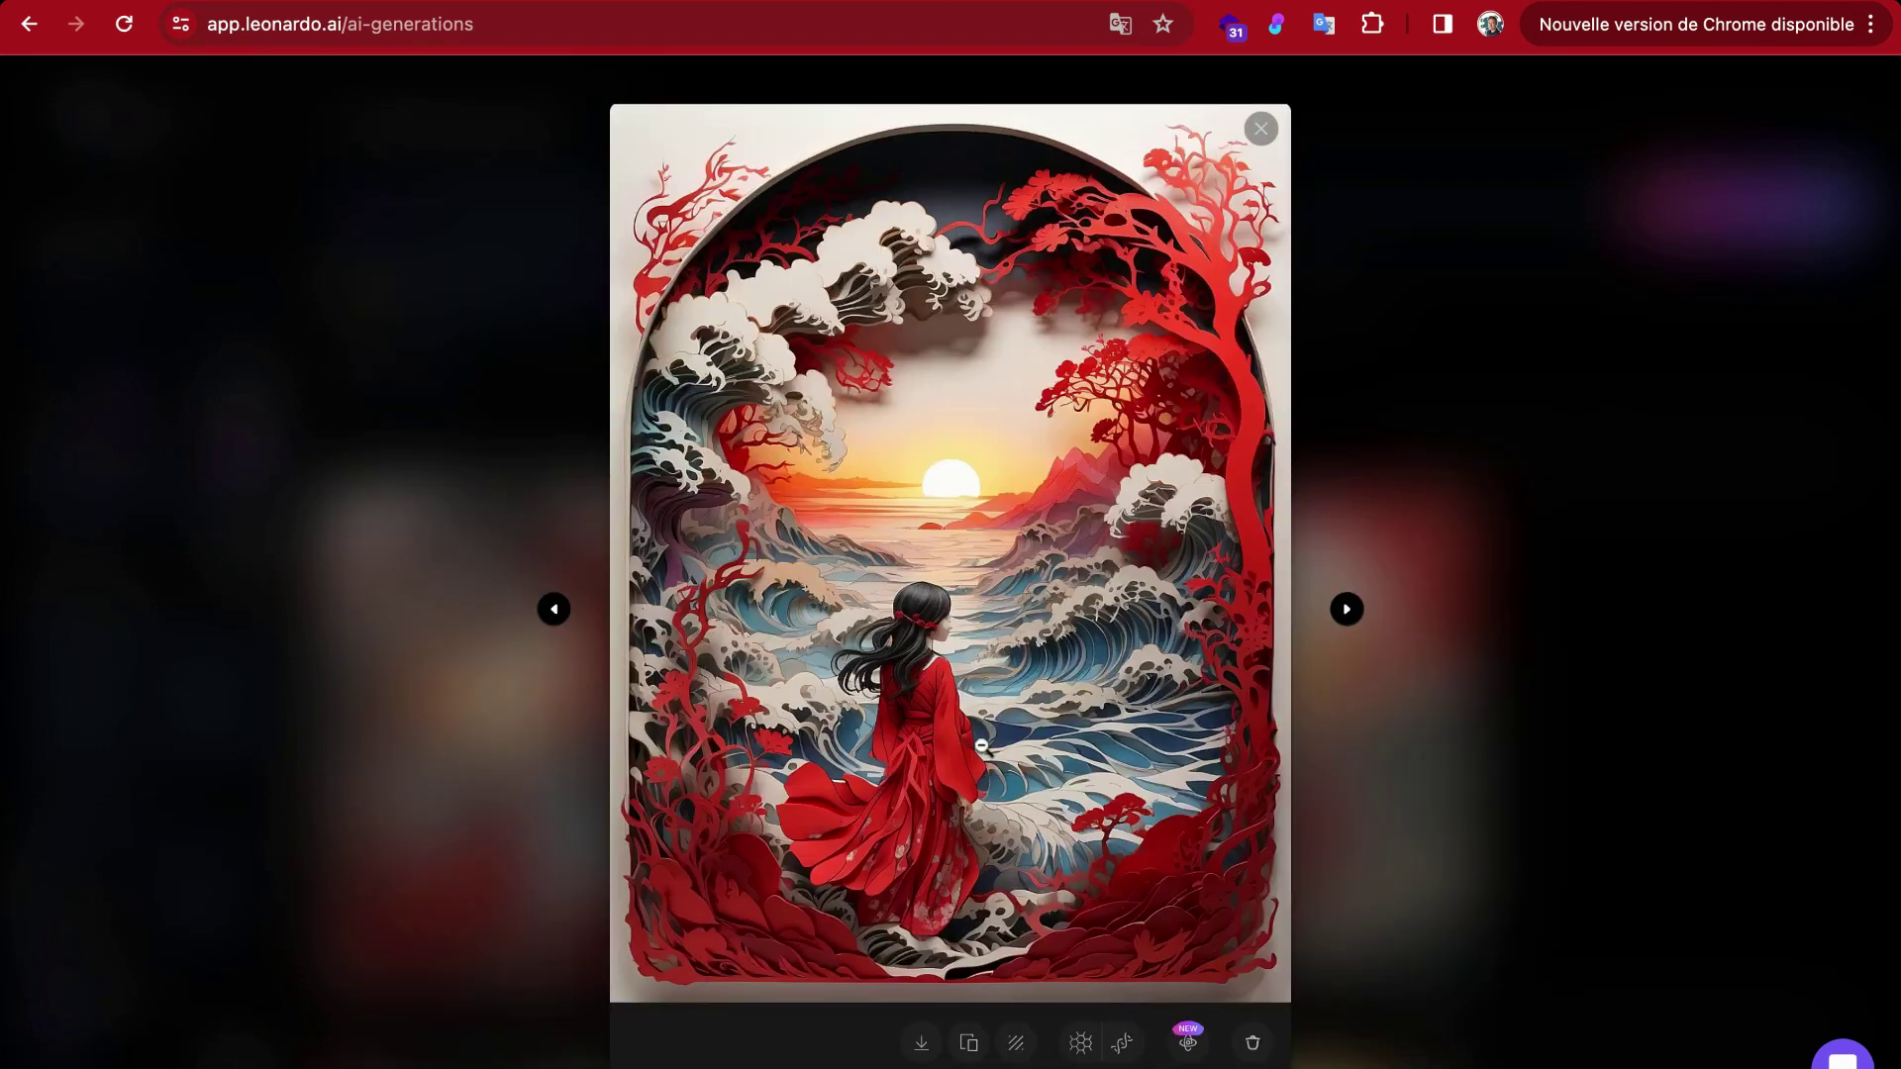
{"action": "key", "text": "Right"}
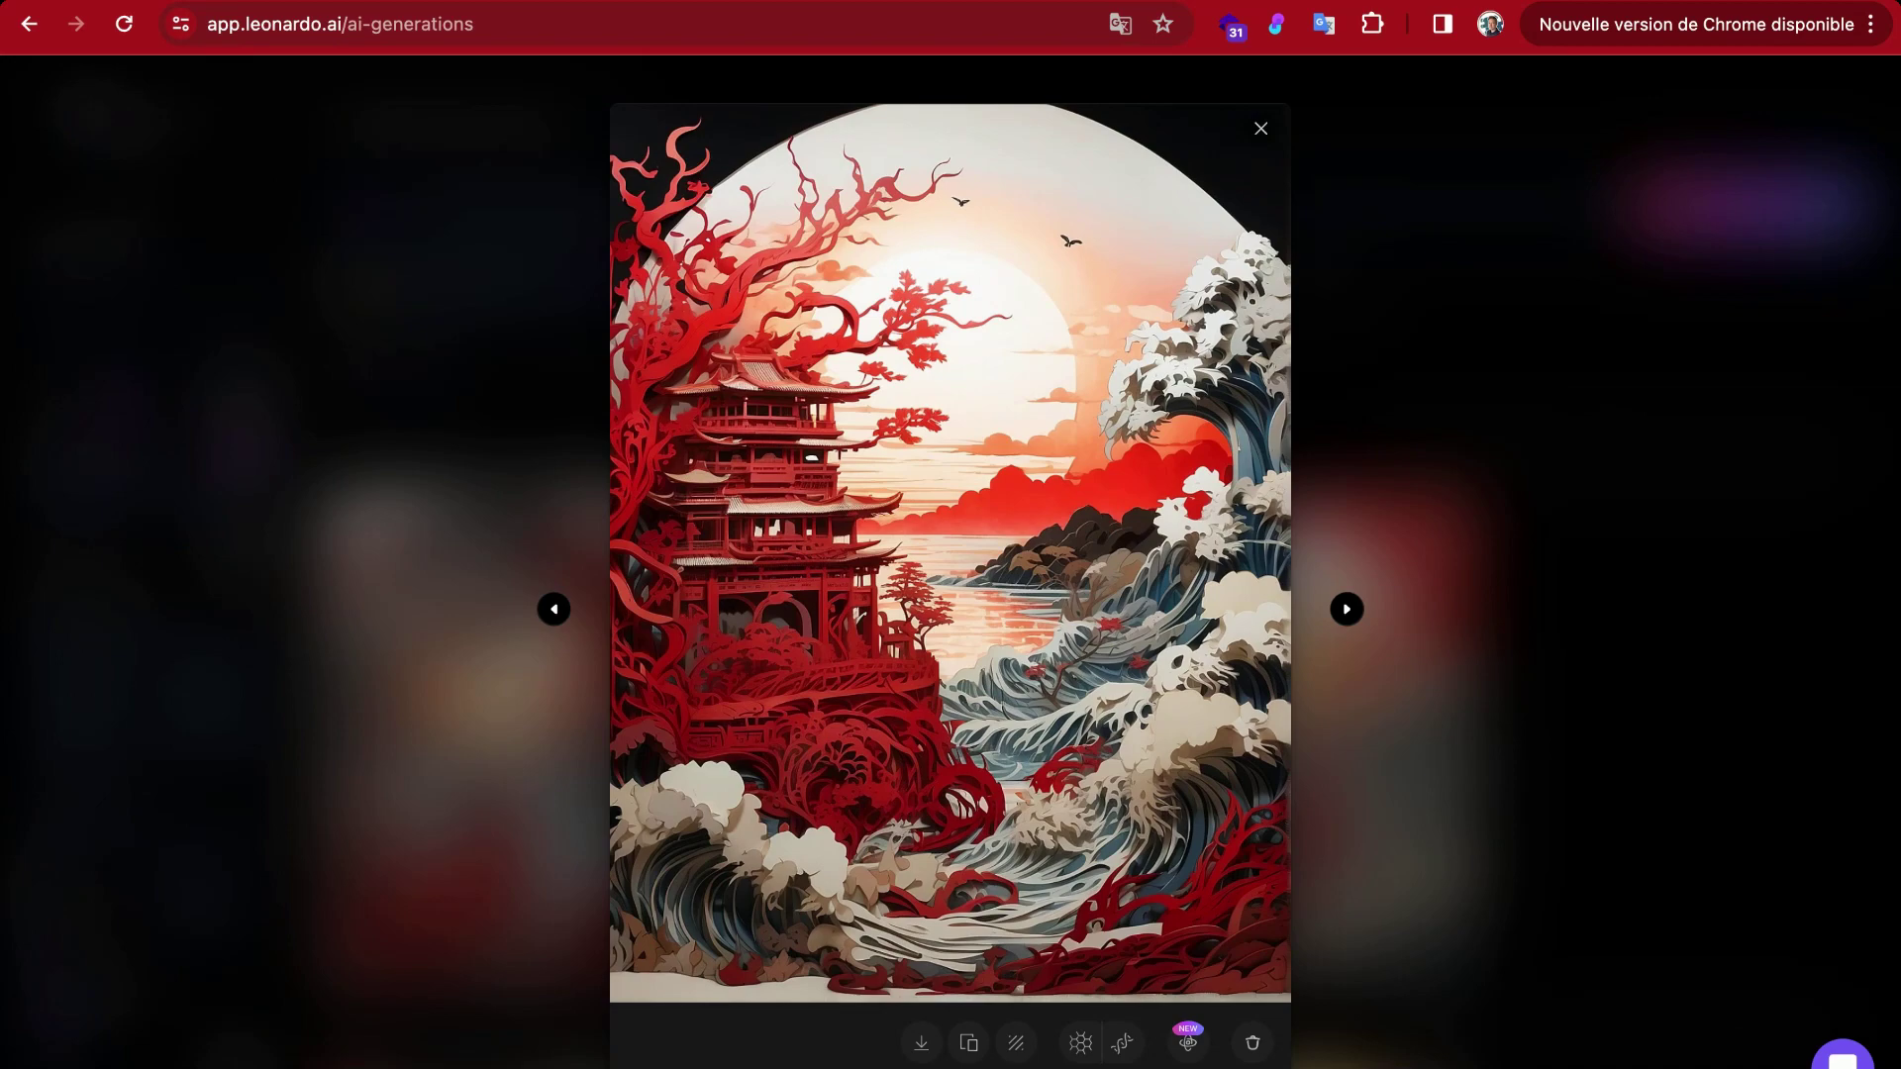
{"action": "key", "text": "Right"}
{"action": "key", "text": "Left"}
{"action": "key", "text": "Right"}
{"action": "left_click", "coordinate": [964, 557]}
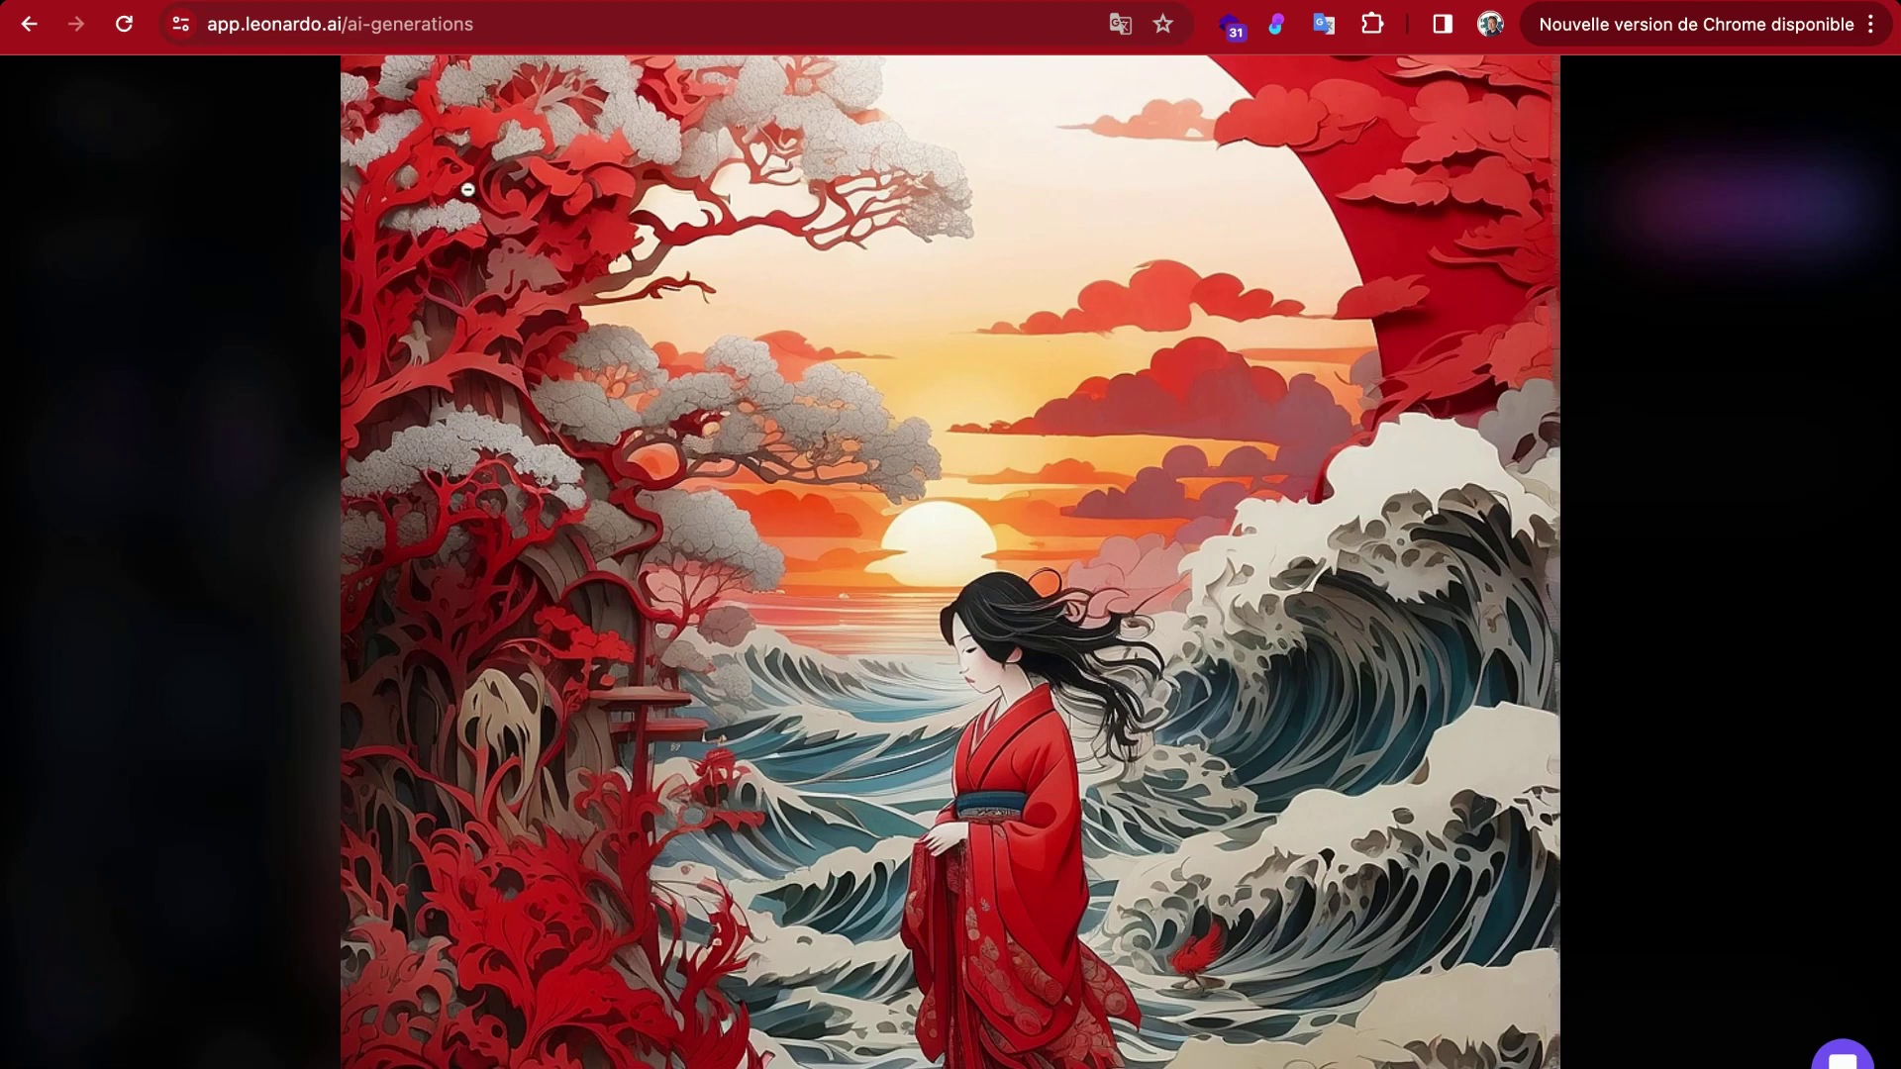
{"action": "left_click", "coordinate": [1068, 699]}
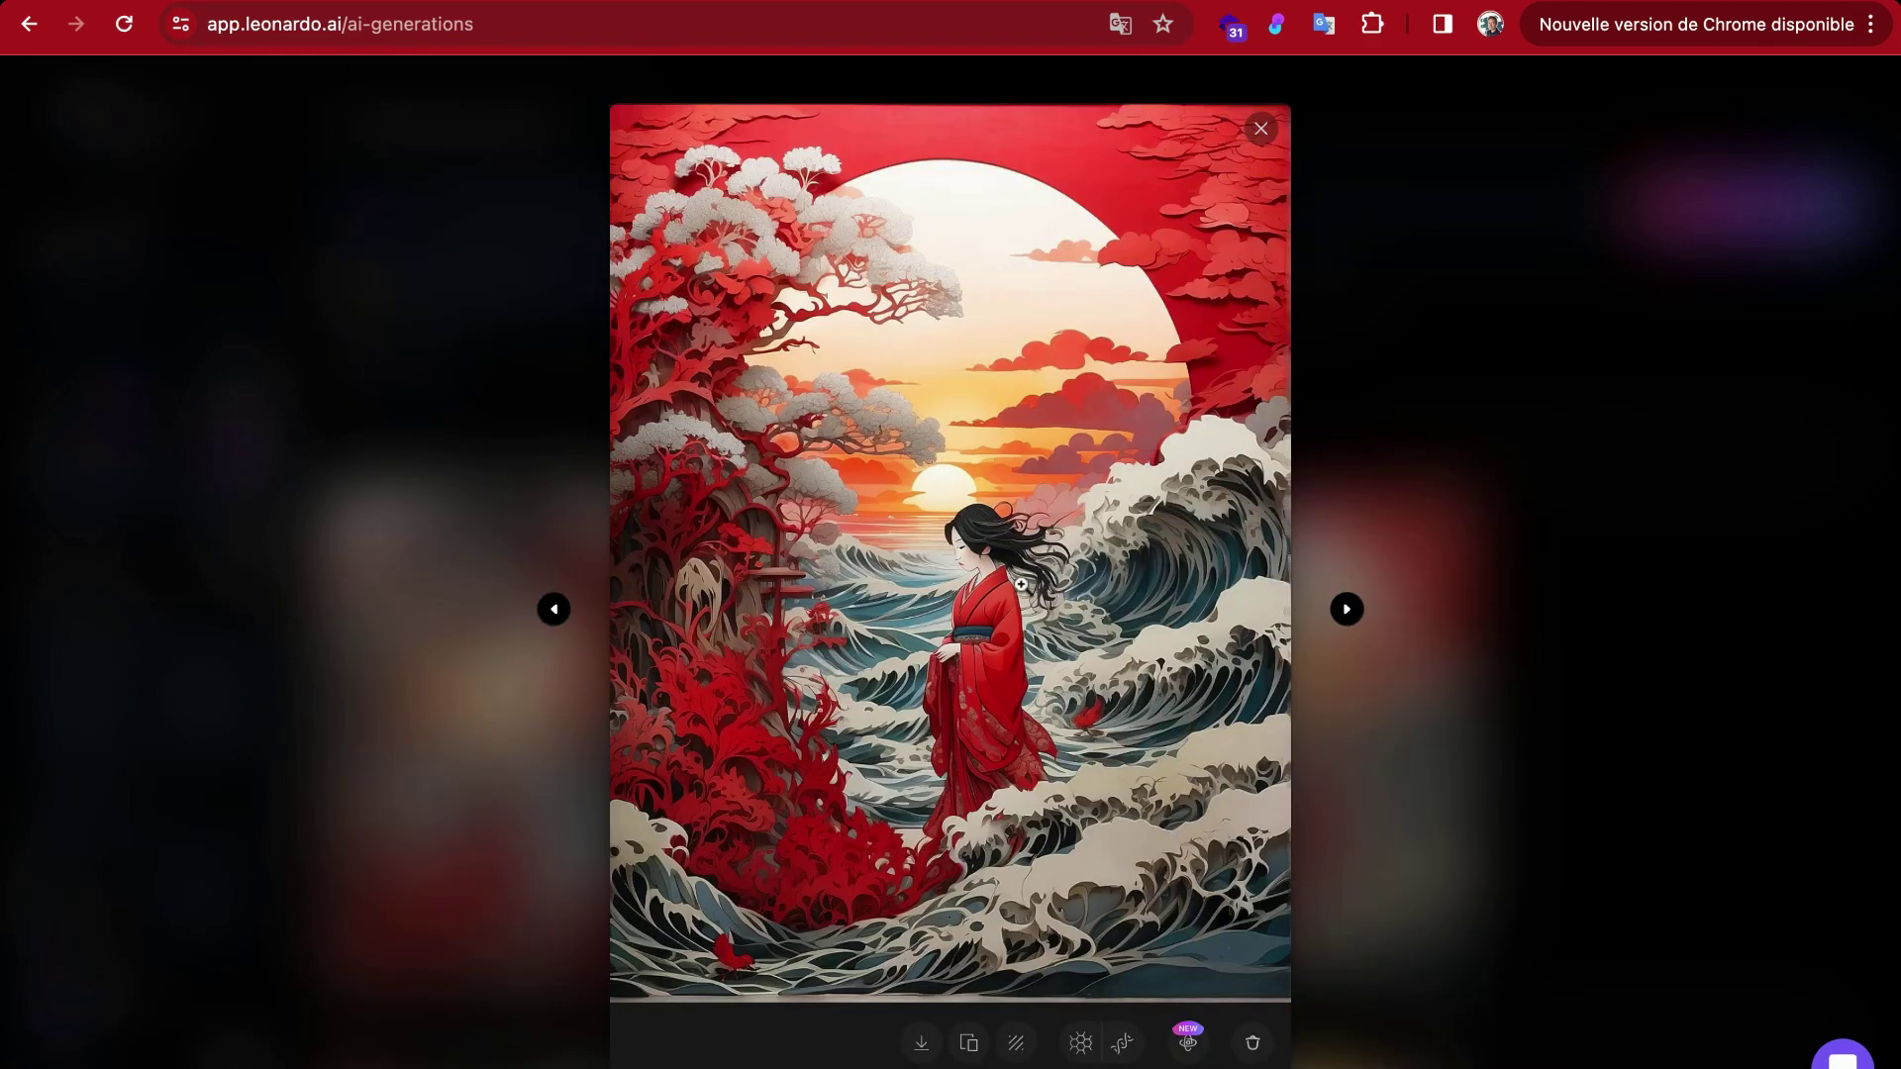
{"action": "left_click", "coordinate": [1464, 449]}
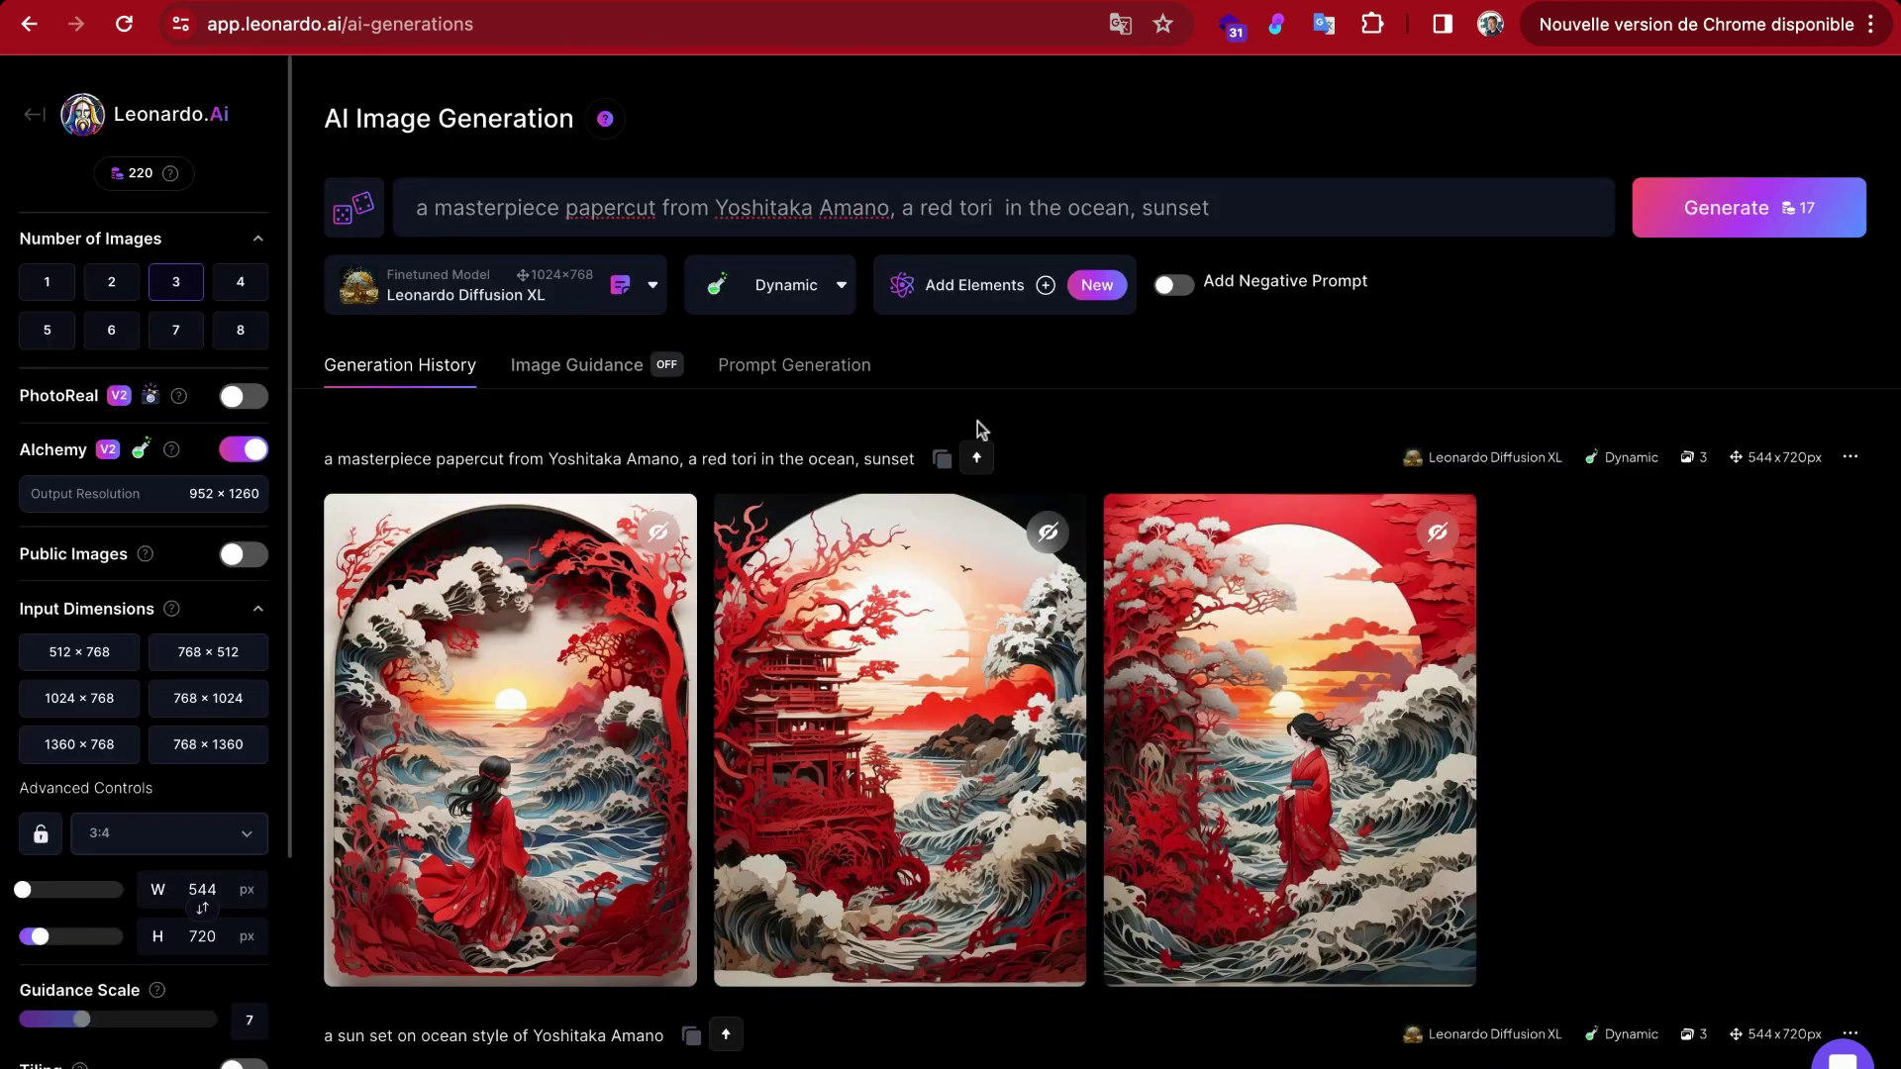
Step: Generate the same prompt again in landscape format with a 16:9 aspect ratio and view the results enlarged
{"action": "scroll", "coordinate": [195, 871], "scroll_direction": "down", "scroll_amount": 5}
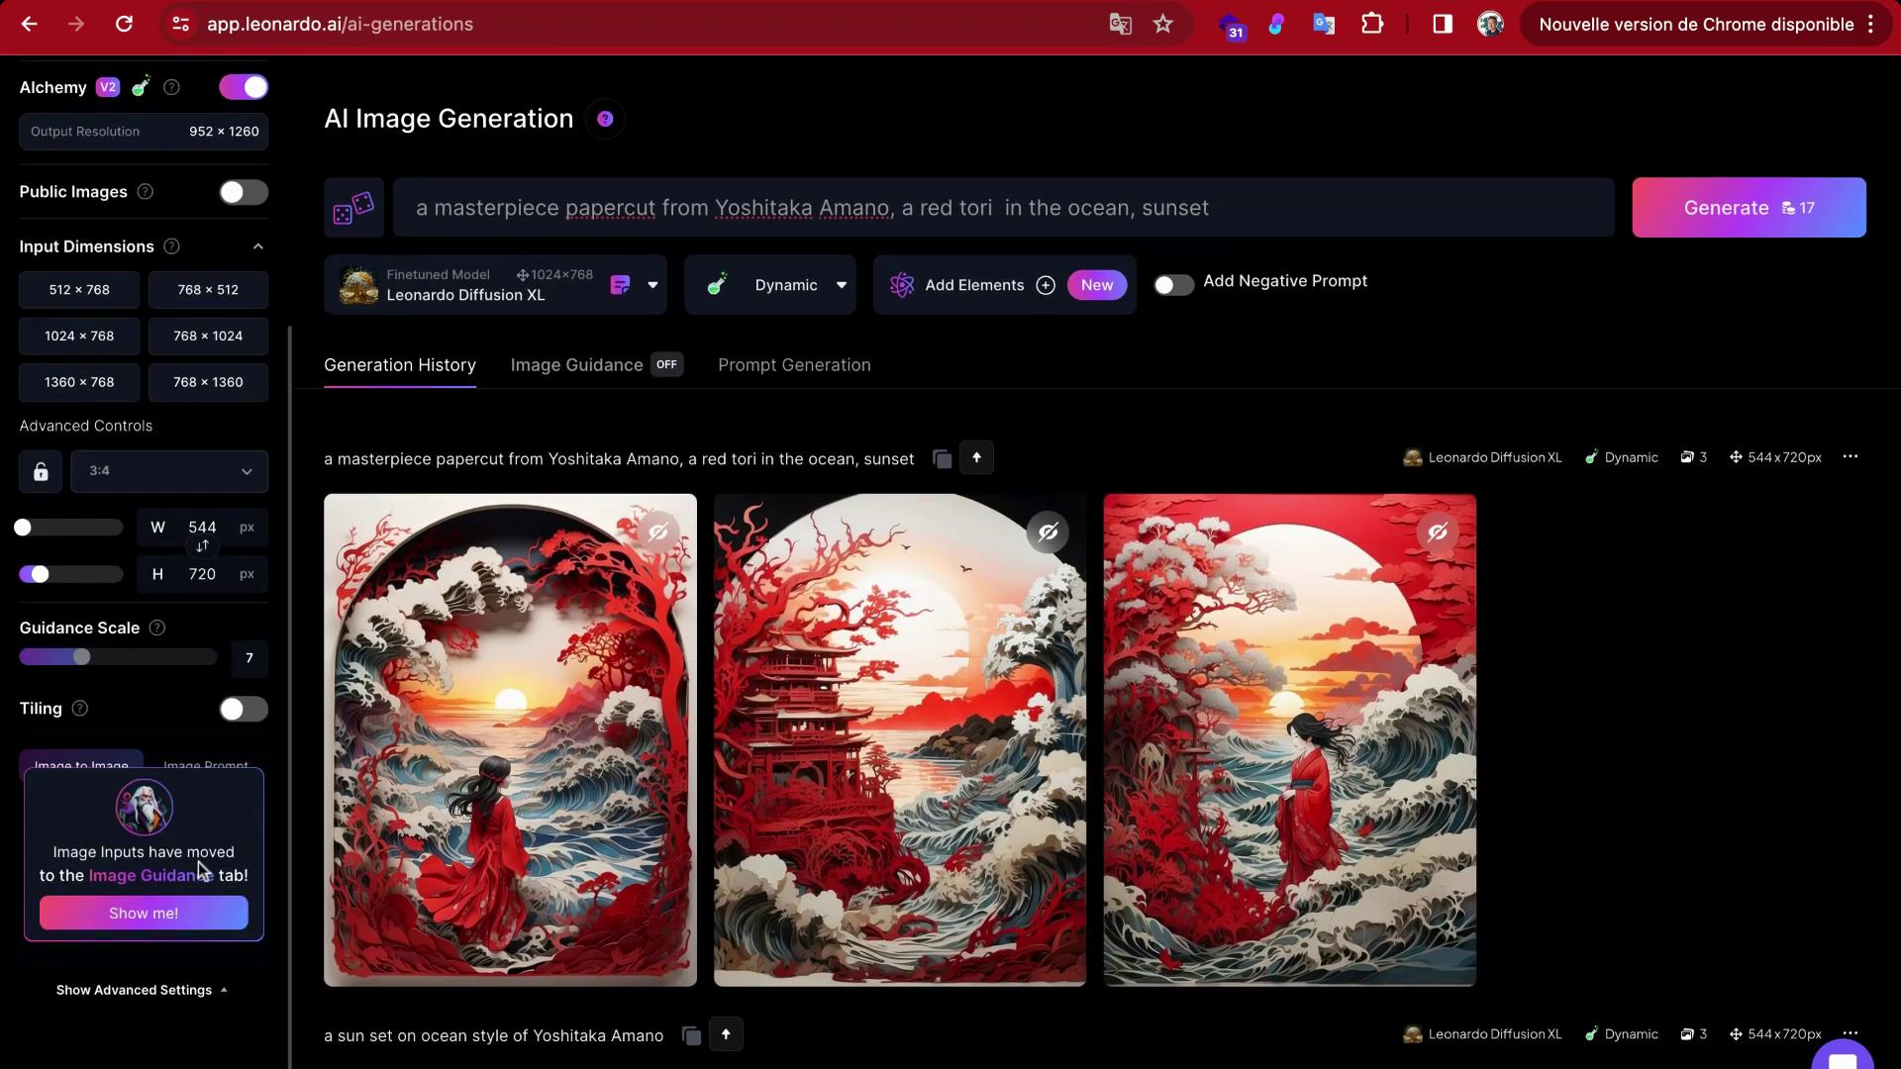
{"action": "scroll", "coordinate": [188, 891], "scroll_direction": "up", "scroll_amount": 4}
{"action": "left_click", "coordinate": [203, 882]}
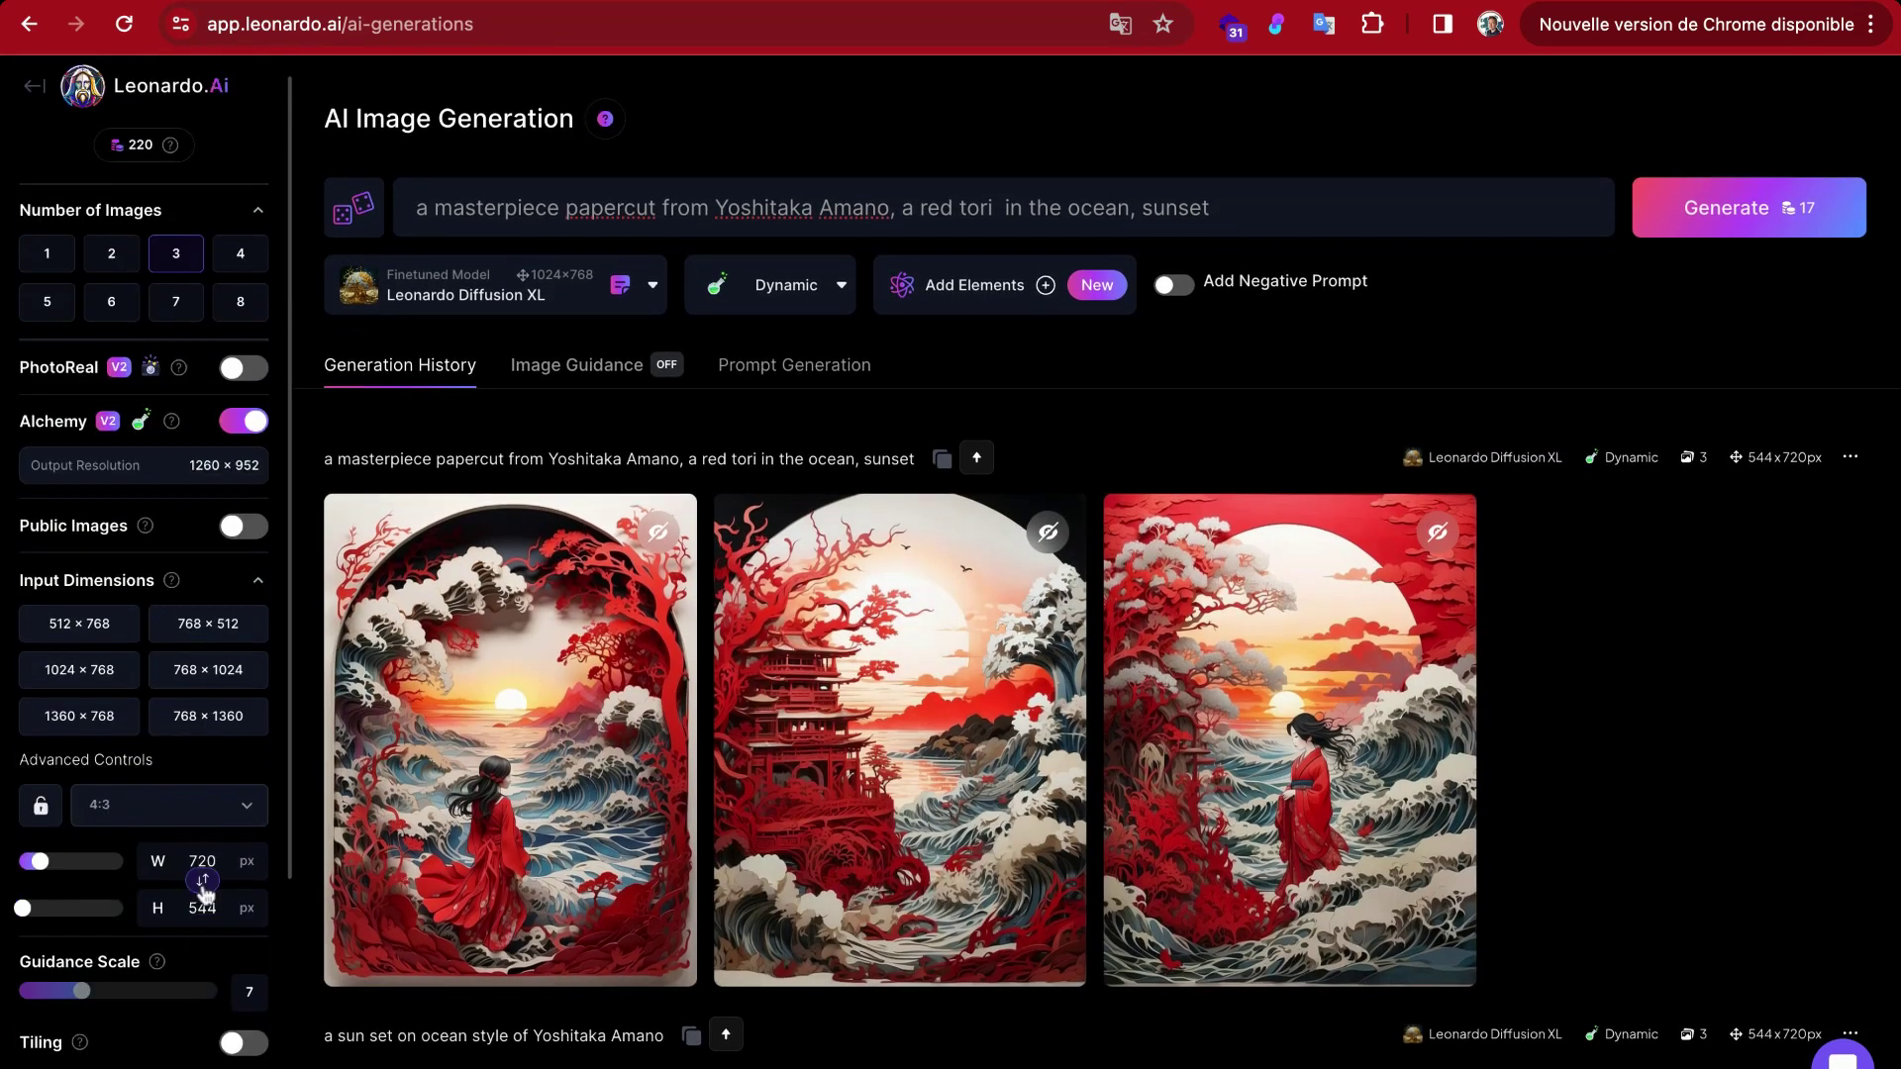
{"action": "left_click", "coordinate": [216, 809]}
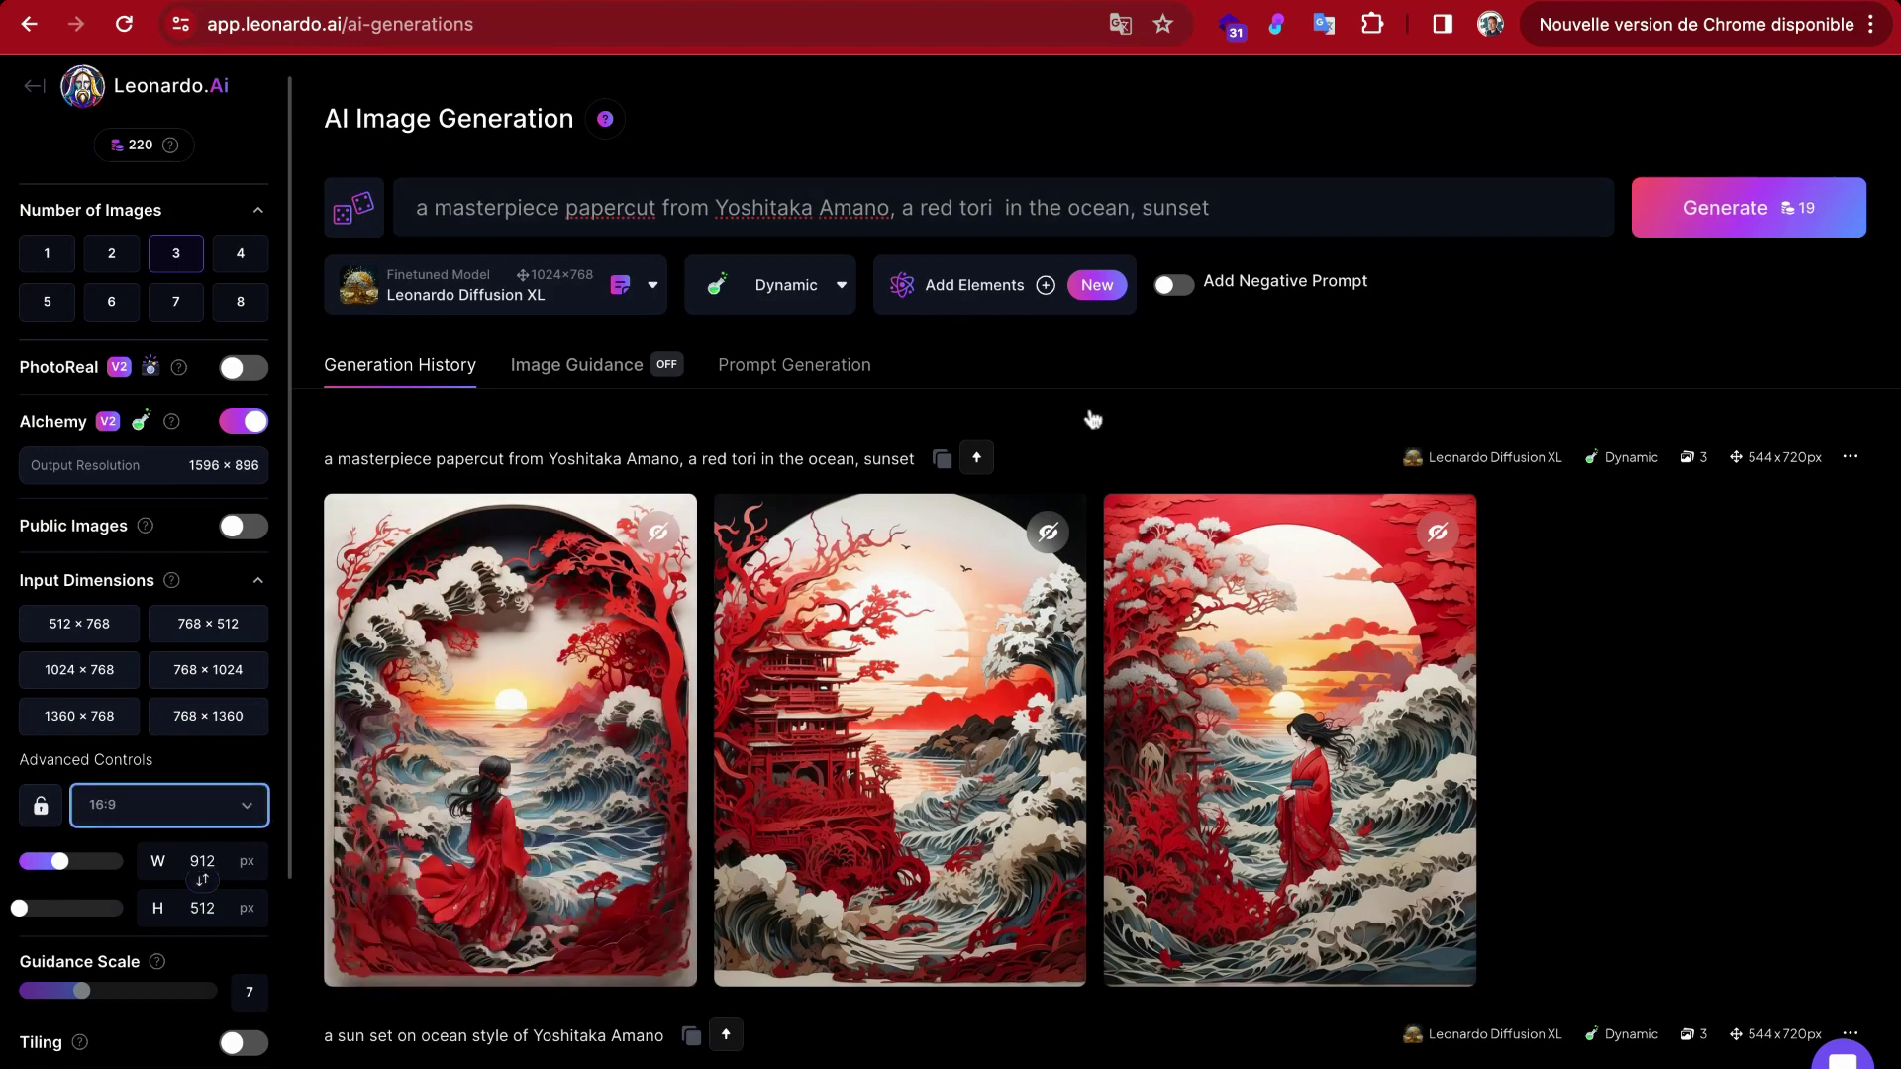
{"action": "left_click", "coordinate": [1727, 206]}
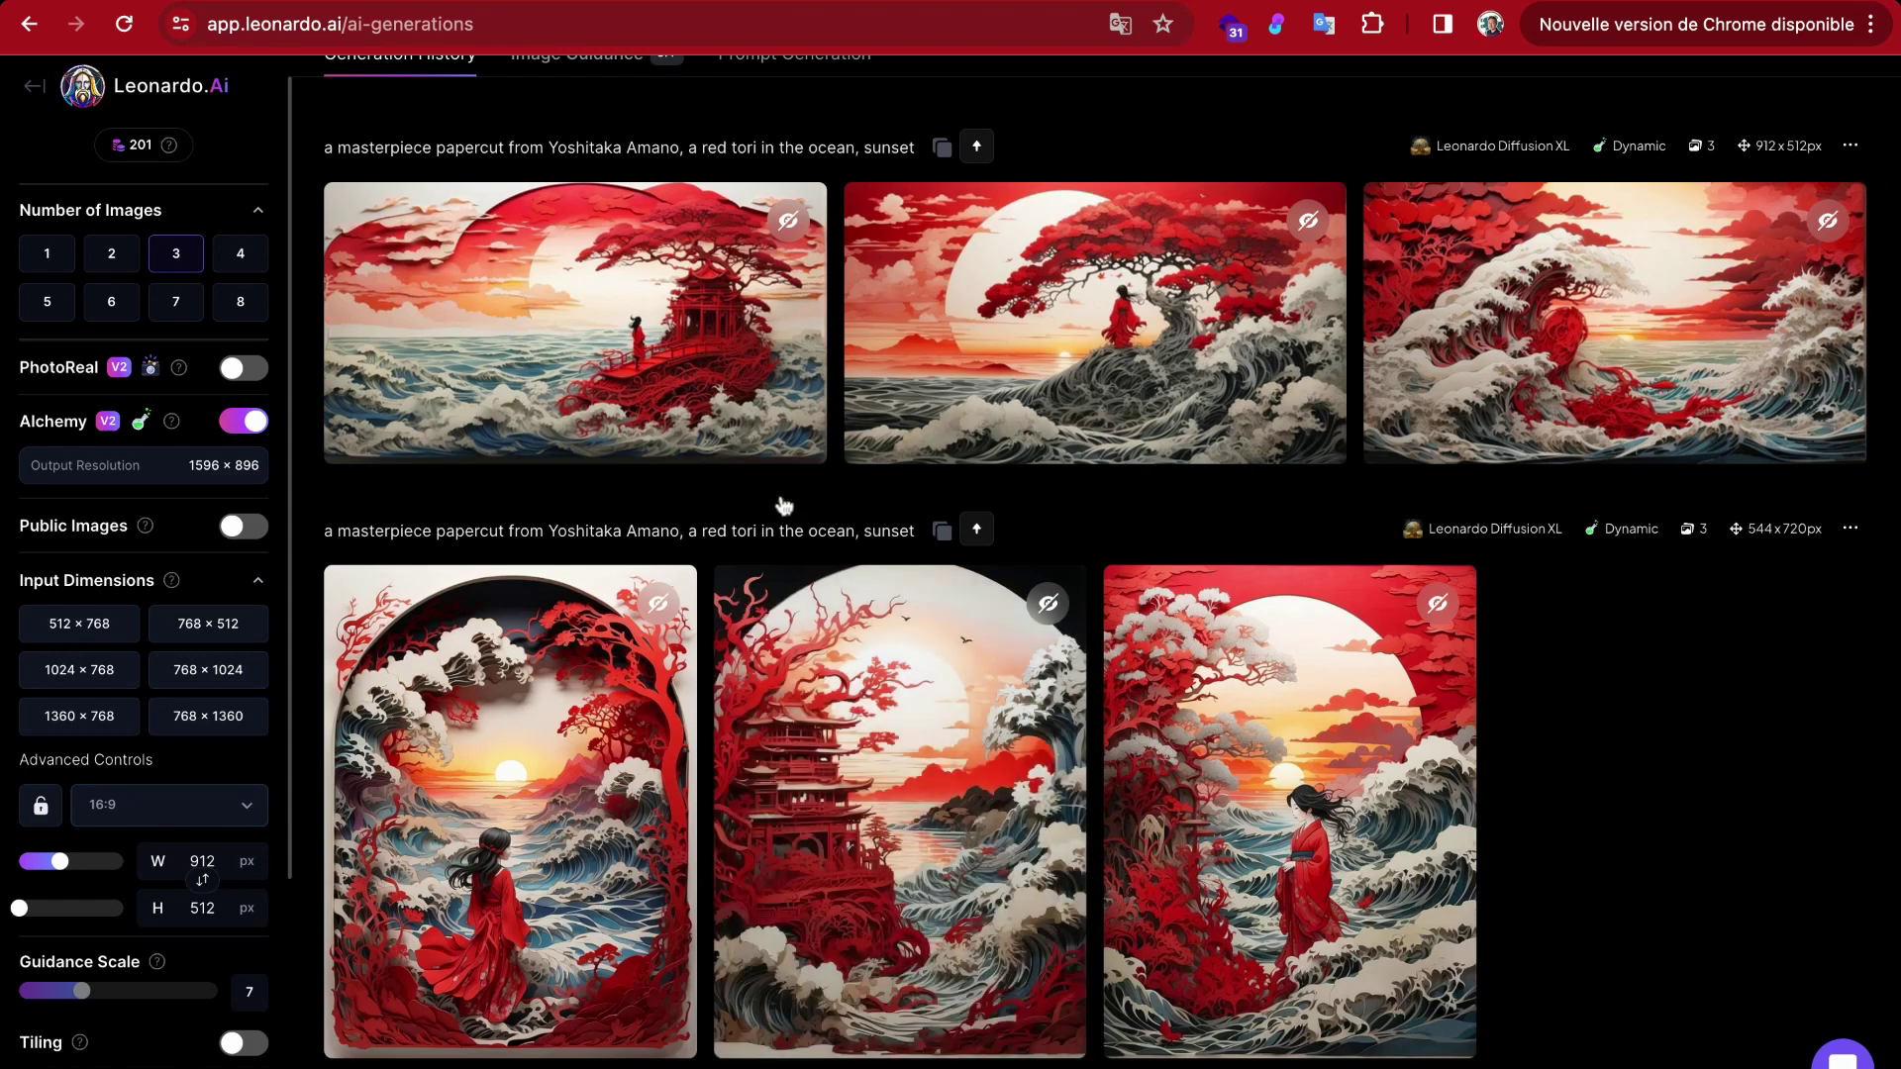
{"action": "left_click", "coordinate": [596, 336]}
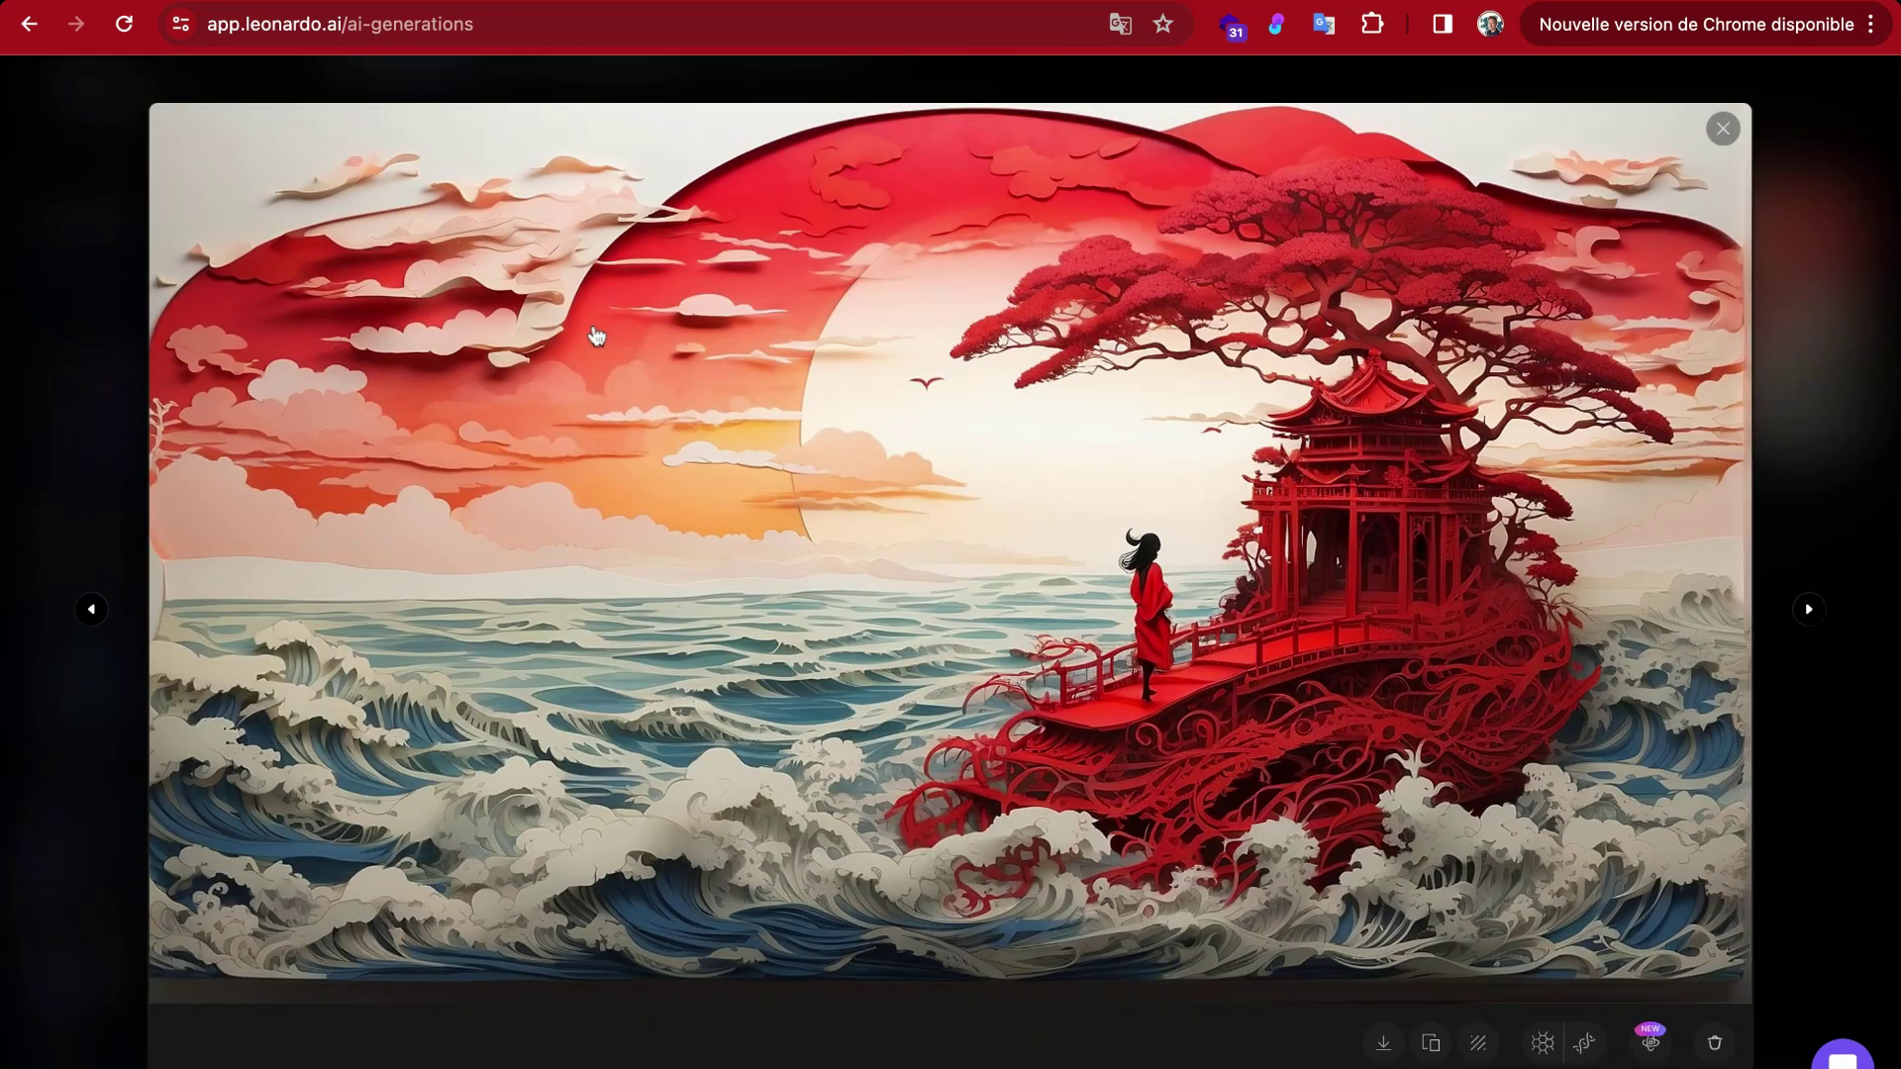
{"action": "key", "text": "Right"}
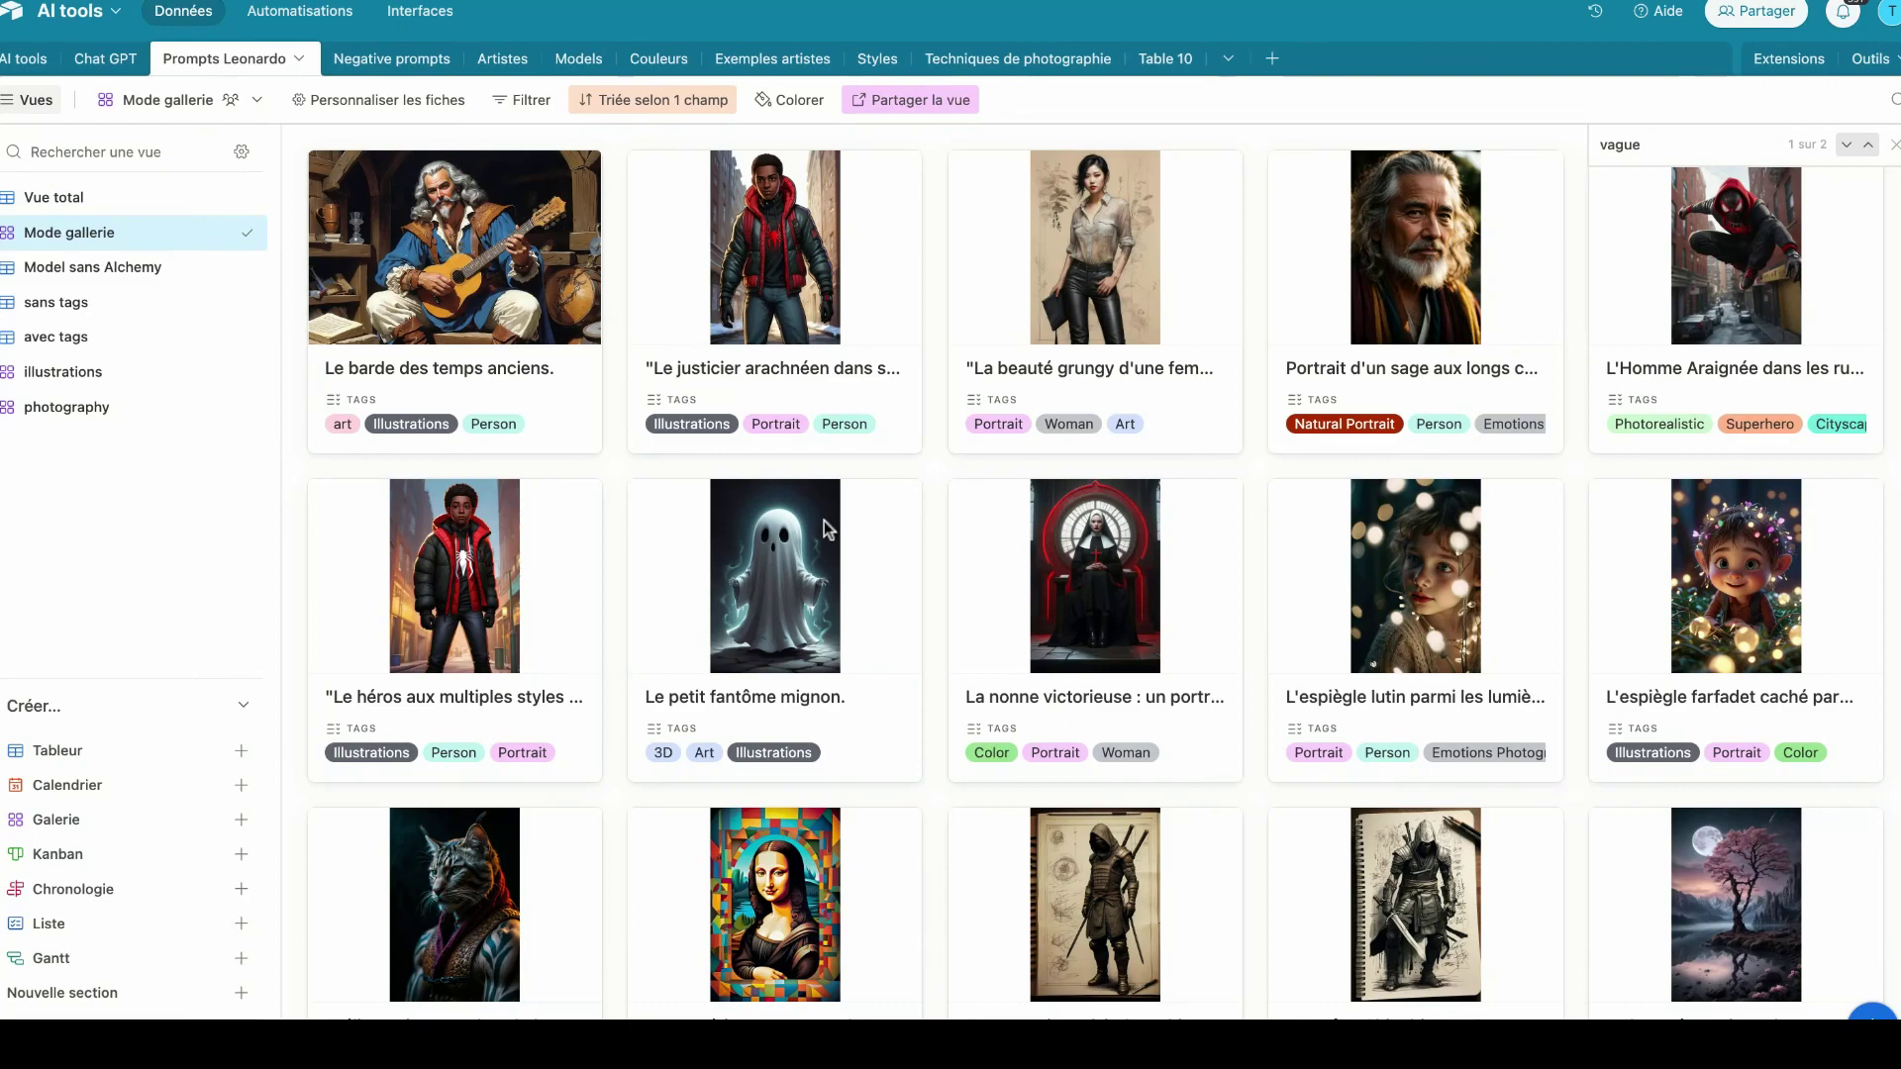
Step: In Airtable's Prompts Leonardo gallery, open the "Porte vers le coucher du soleil orange" record and view its image enlarged before closing it
{"action": "scroll", "coordinate": [827, 527], "scroll_direction": "down", "scroll_amount": 6}
{"action": "scroll", "coordinate": [827, 528], "scroll_direction": "down", "scroll_amount": 9}
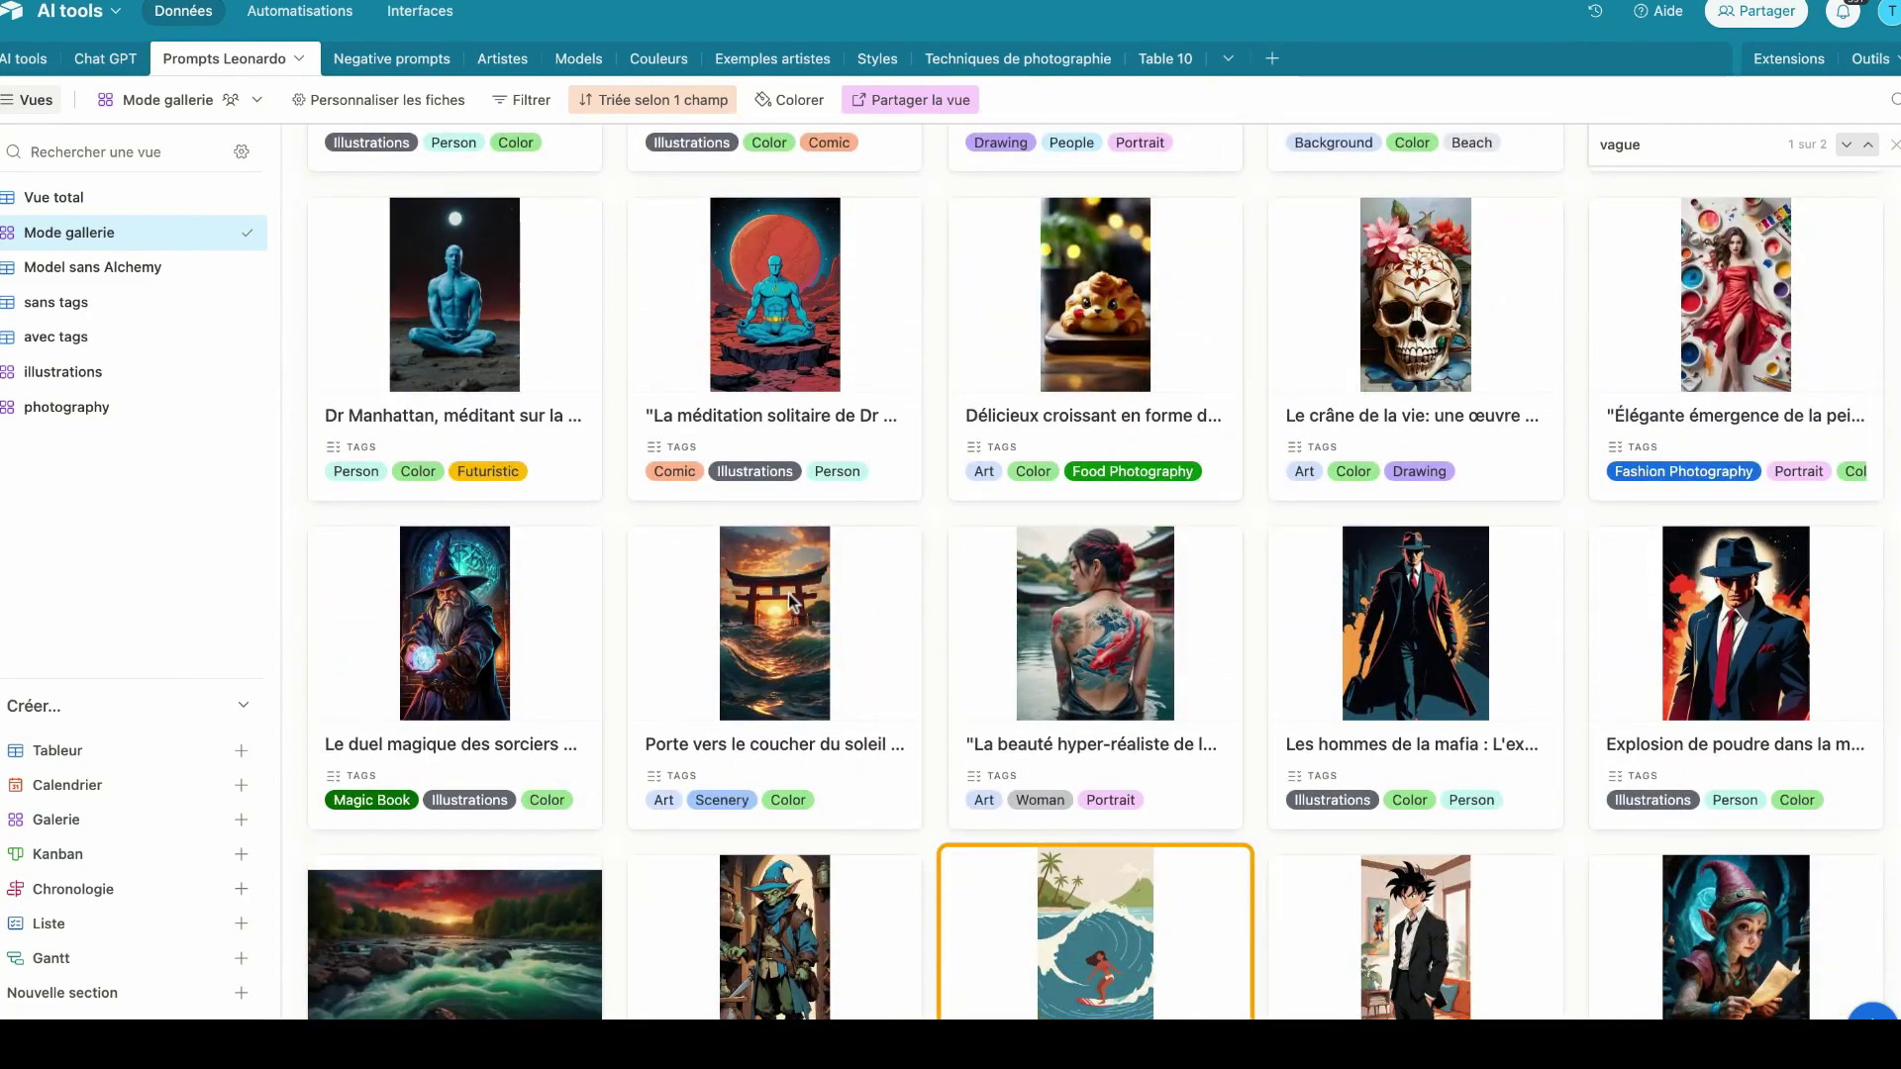
{"action": "left_click", "coordinate": [788, 592]}
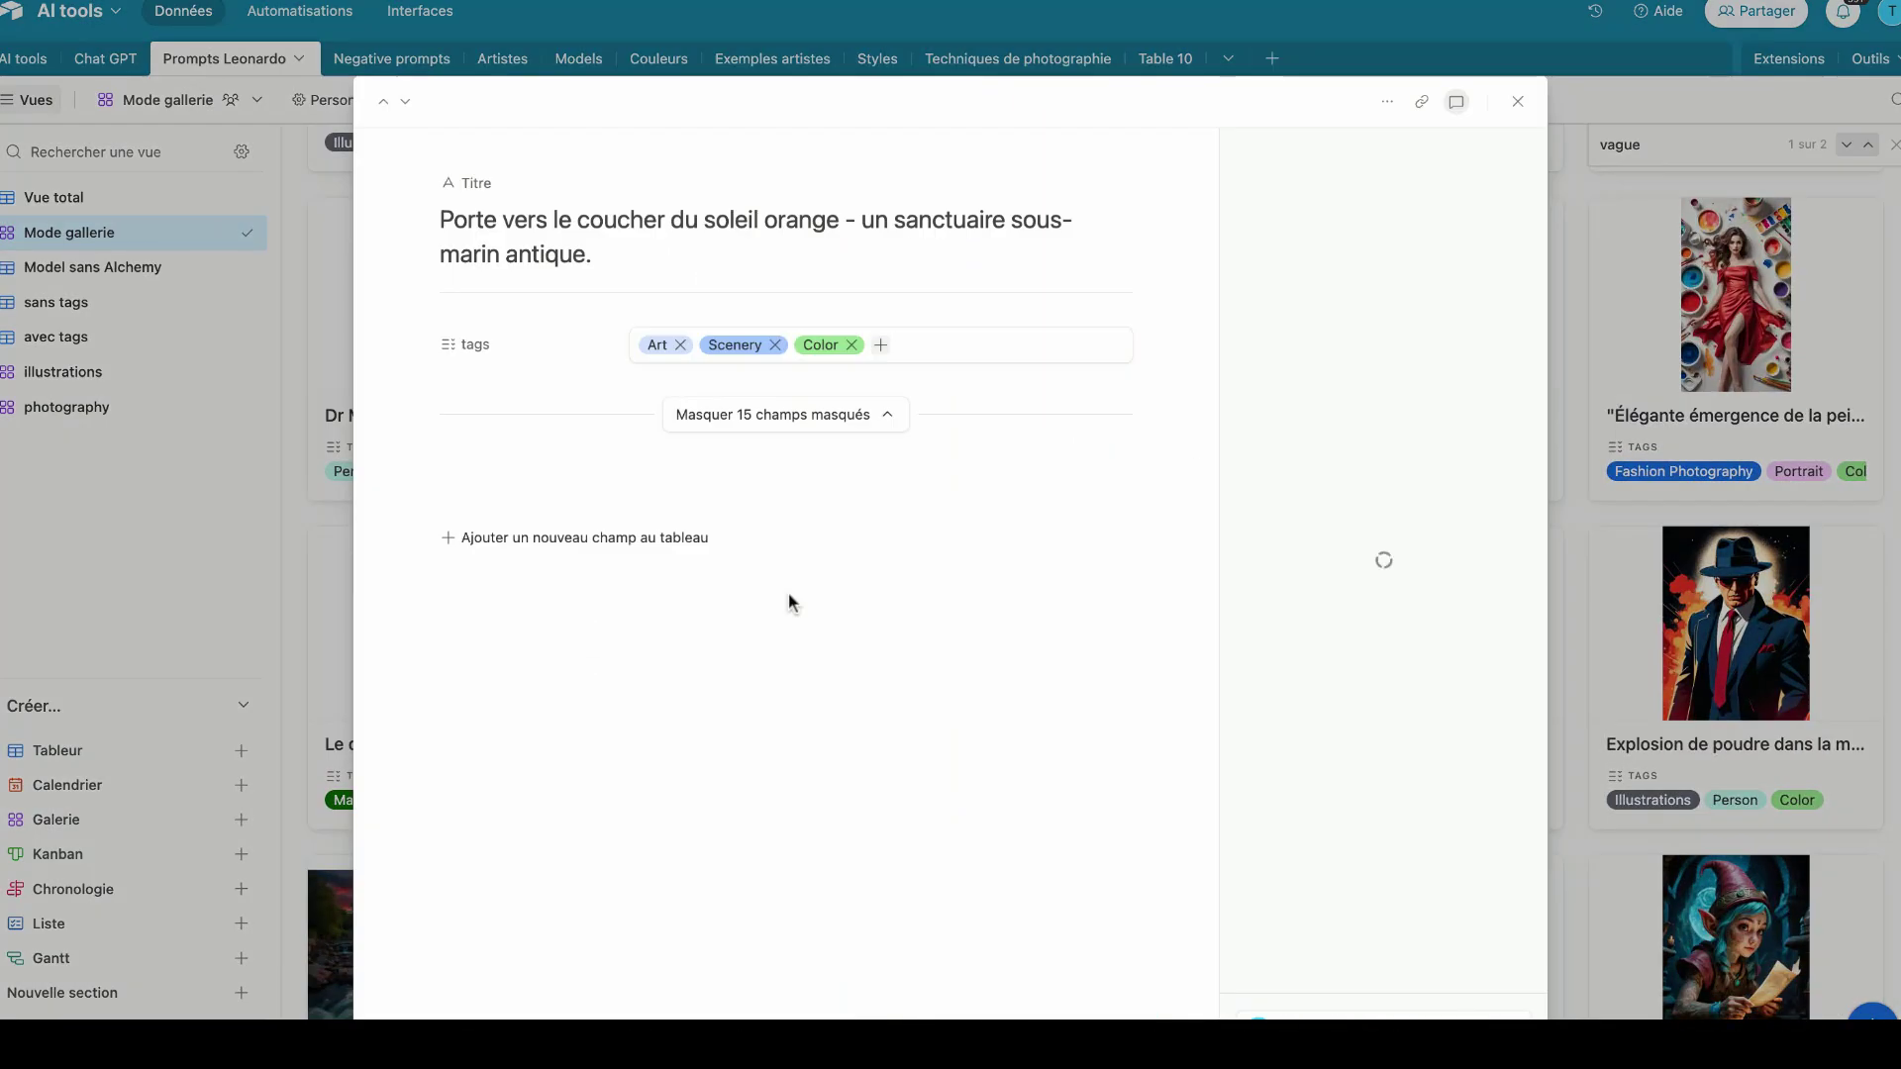
{"action": "scroll", "coordinate": [788, 654], "scroll_direction": "down", "scroll_amount": 1}
{"action": "scroll", "coordinate": [789, 664], "scroll_direction": "down", "scroll_amount": 3}
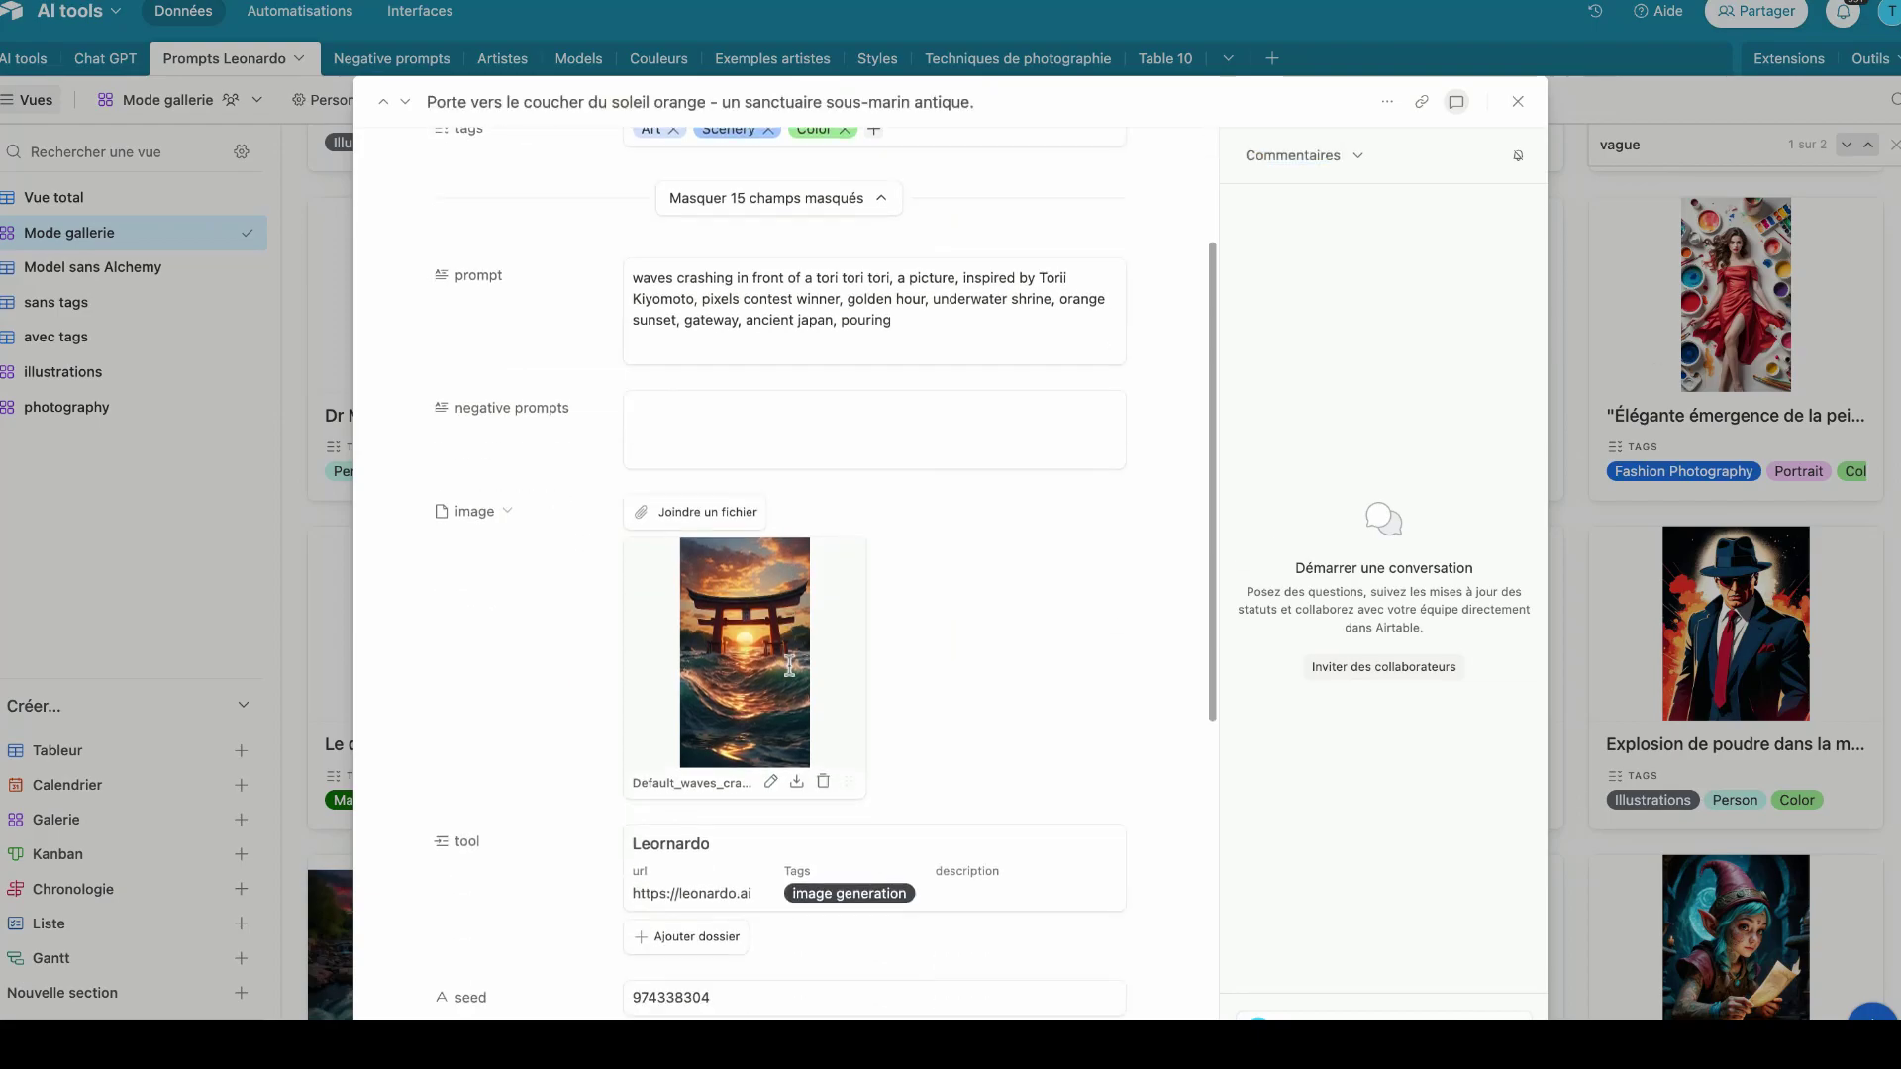
{"action": "left_click", "coordinate": [789, 665]}
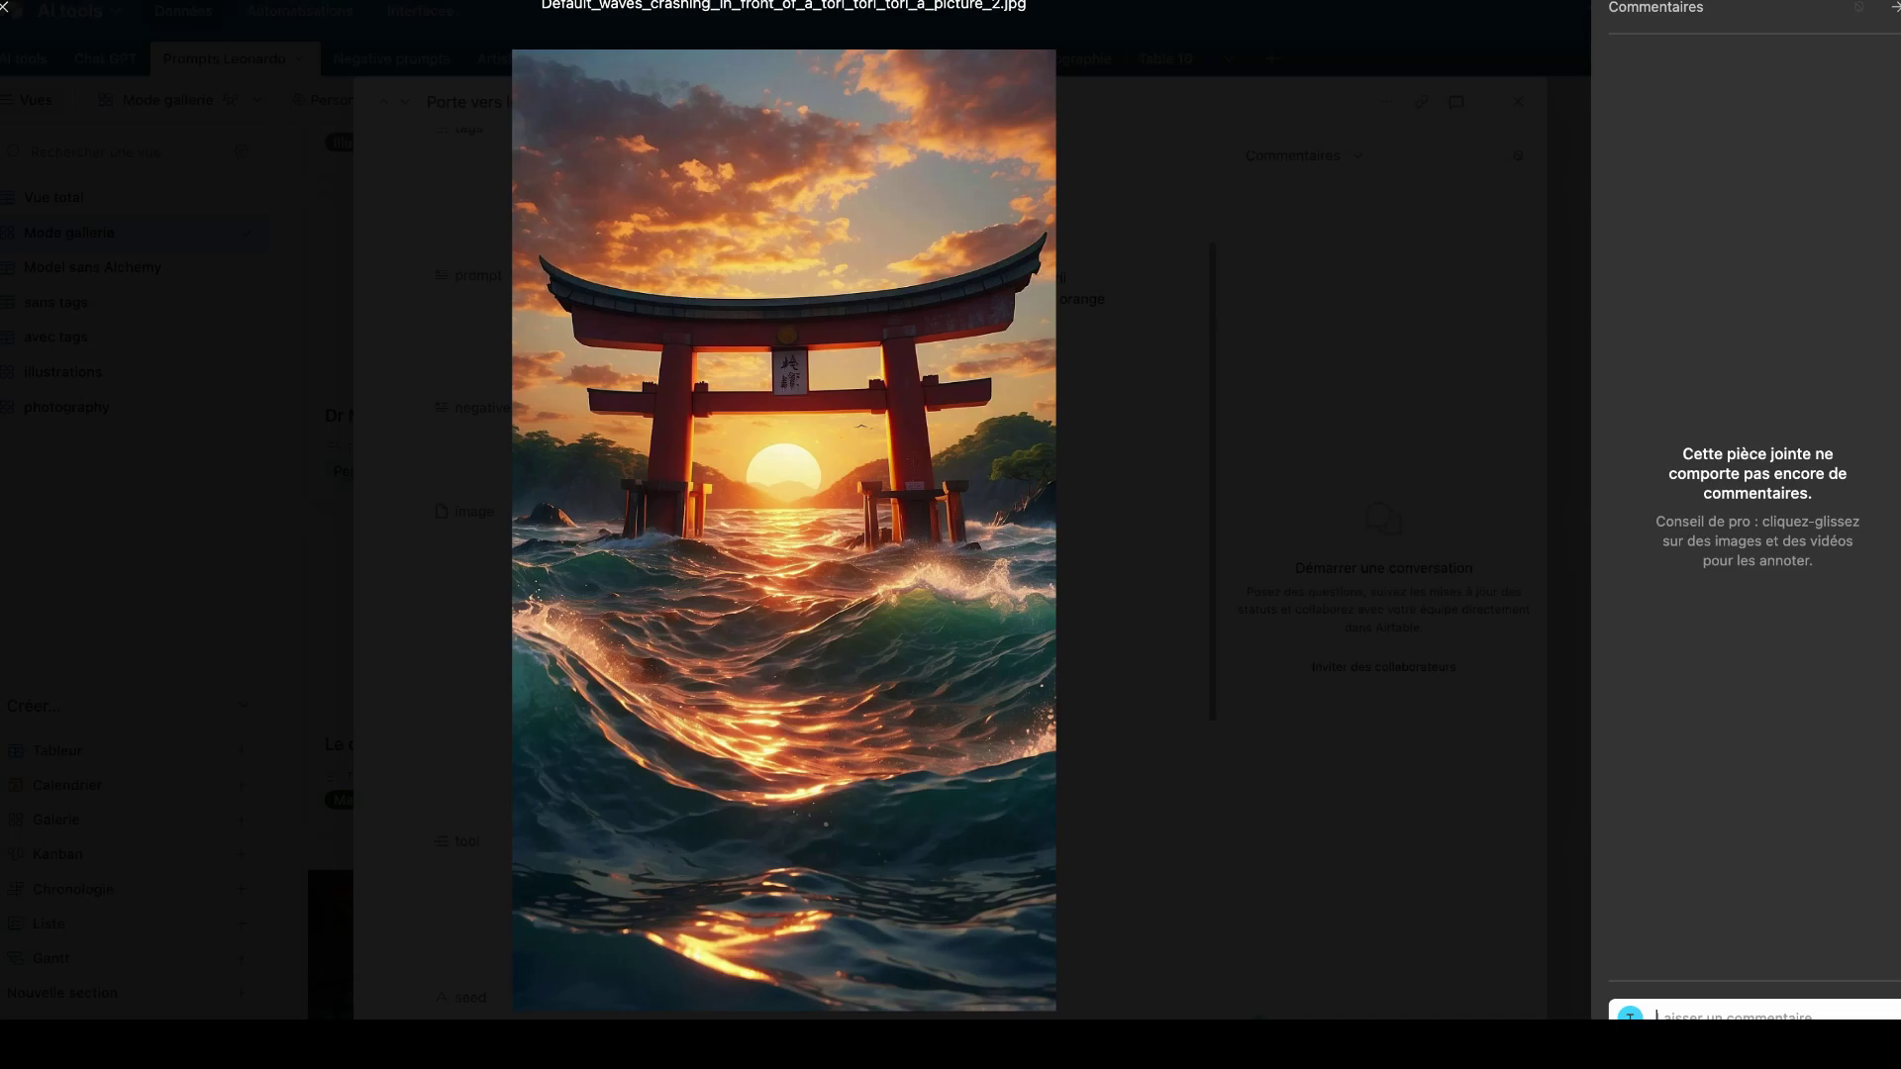
{"action": "left_click", "coordinate": [1185, 258]}
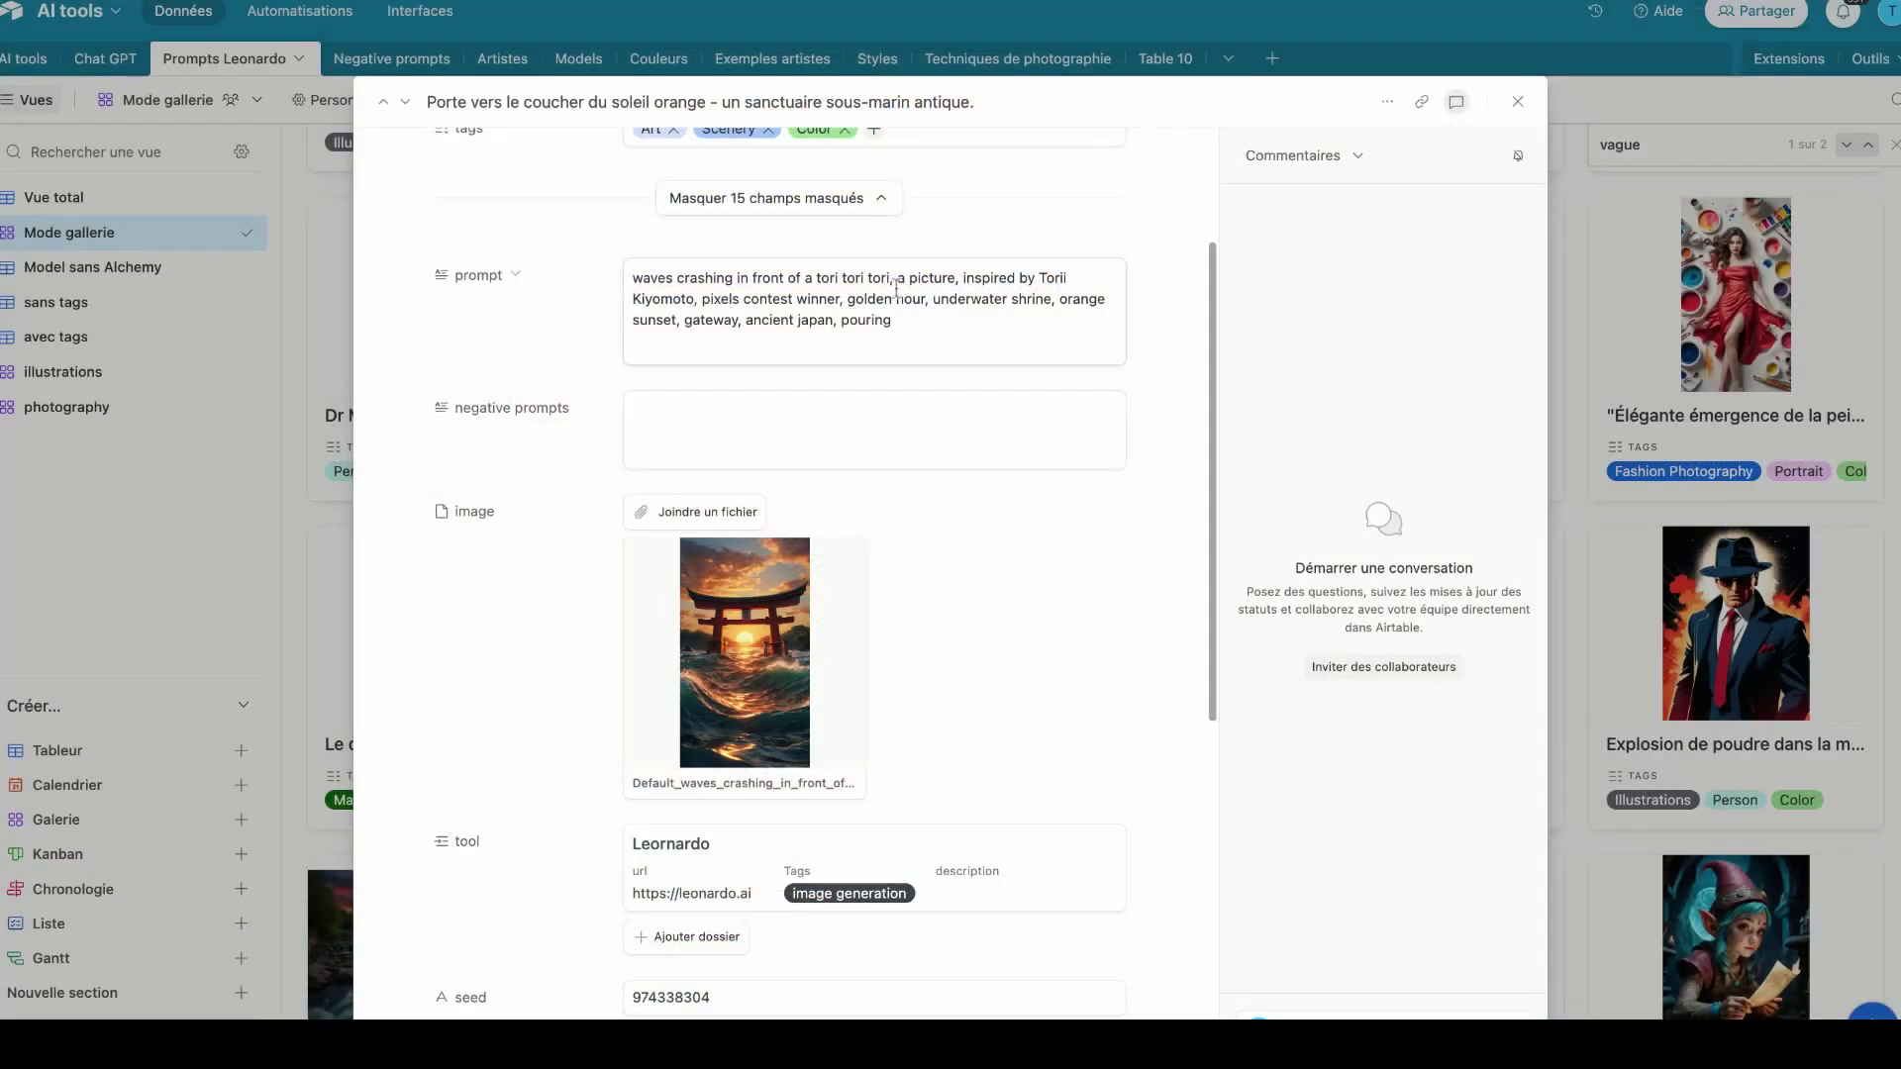
Step: Copy the full prompt text of the "Porte vers le coucher du soleil orange" record
{"action": "triple_click", "coordinate": [823, 312]}
{"action": "key", "text": "ctrl+c"}
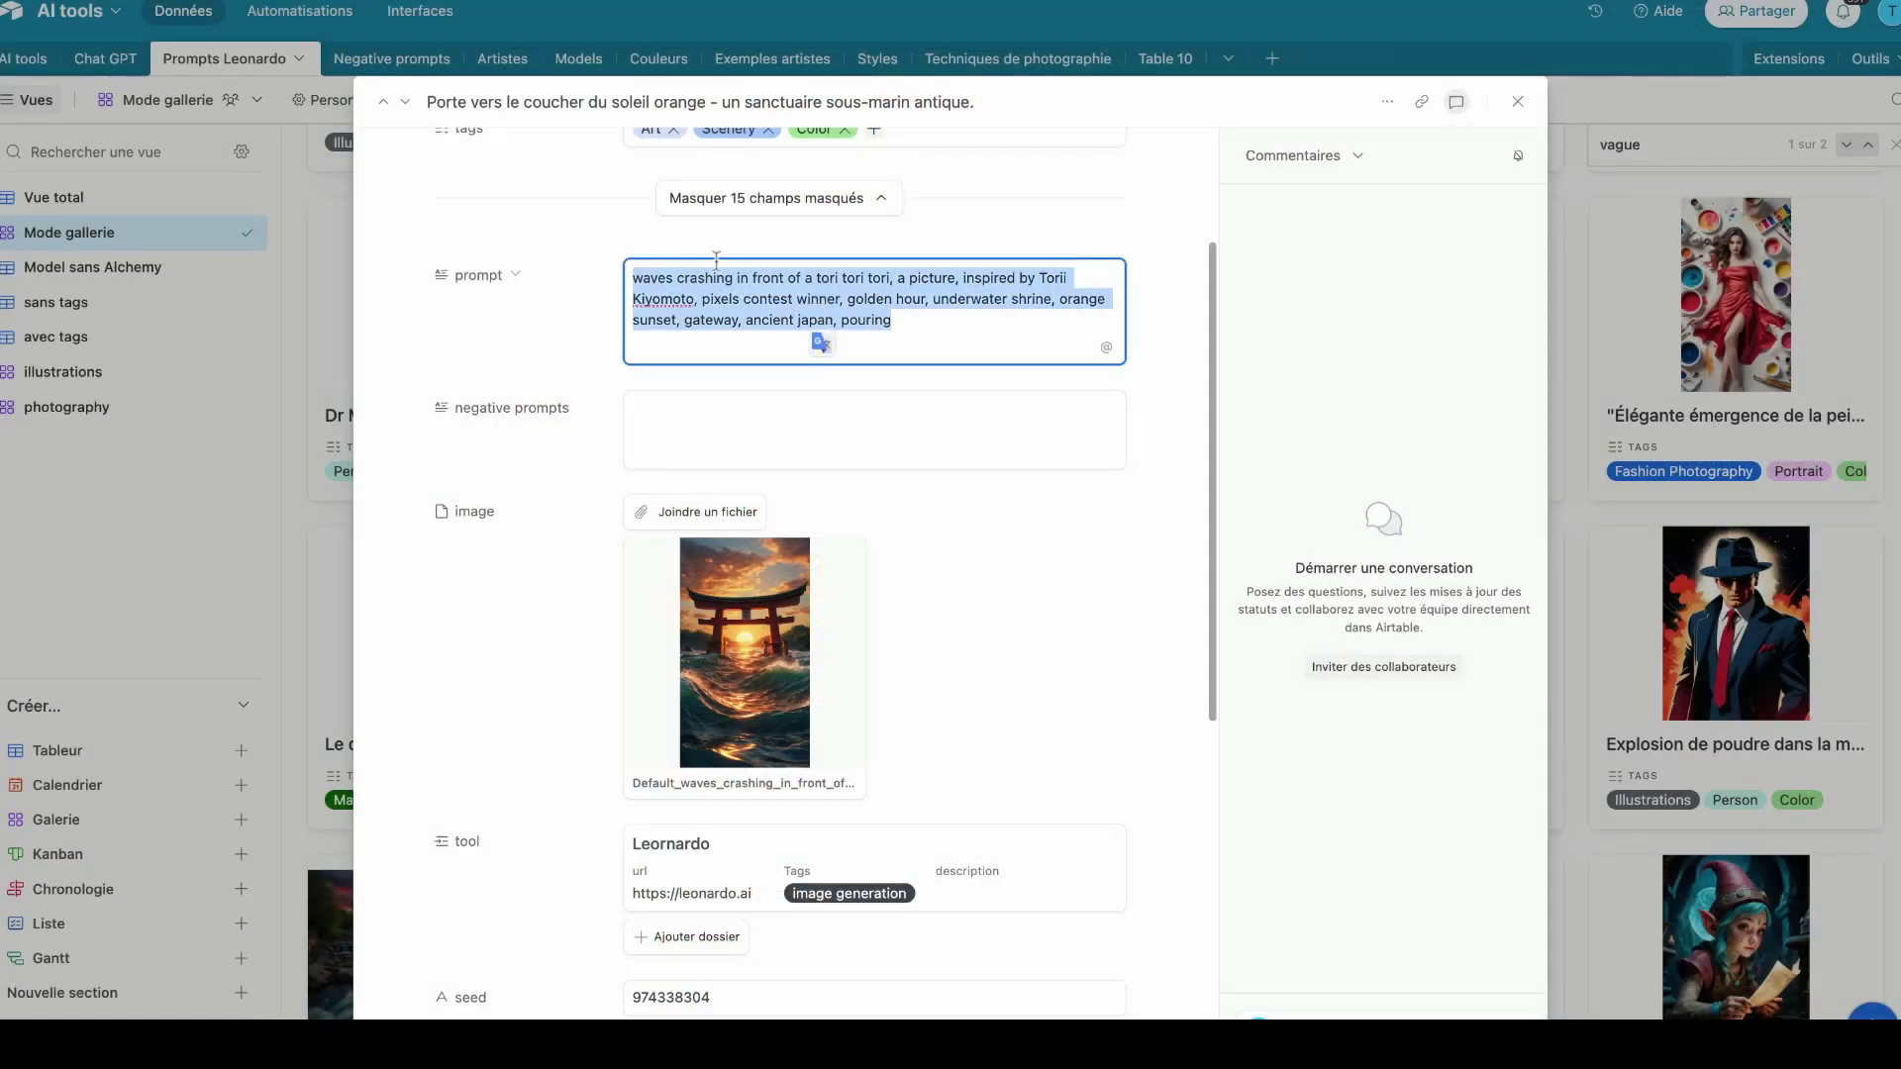
{"action": "left_click", "coordinate": [1148, 387]}
{"action": "scroll", "coordinate": [1150, 388], "scroll_direction": "up", "scroll_amount": 1}
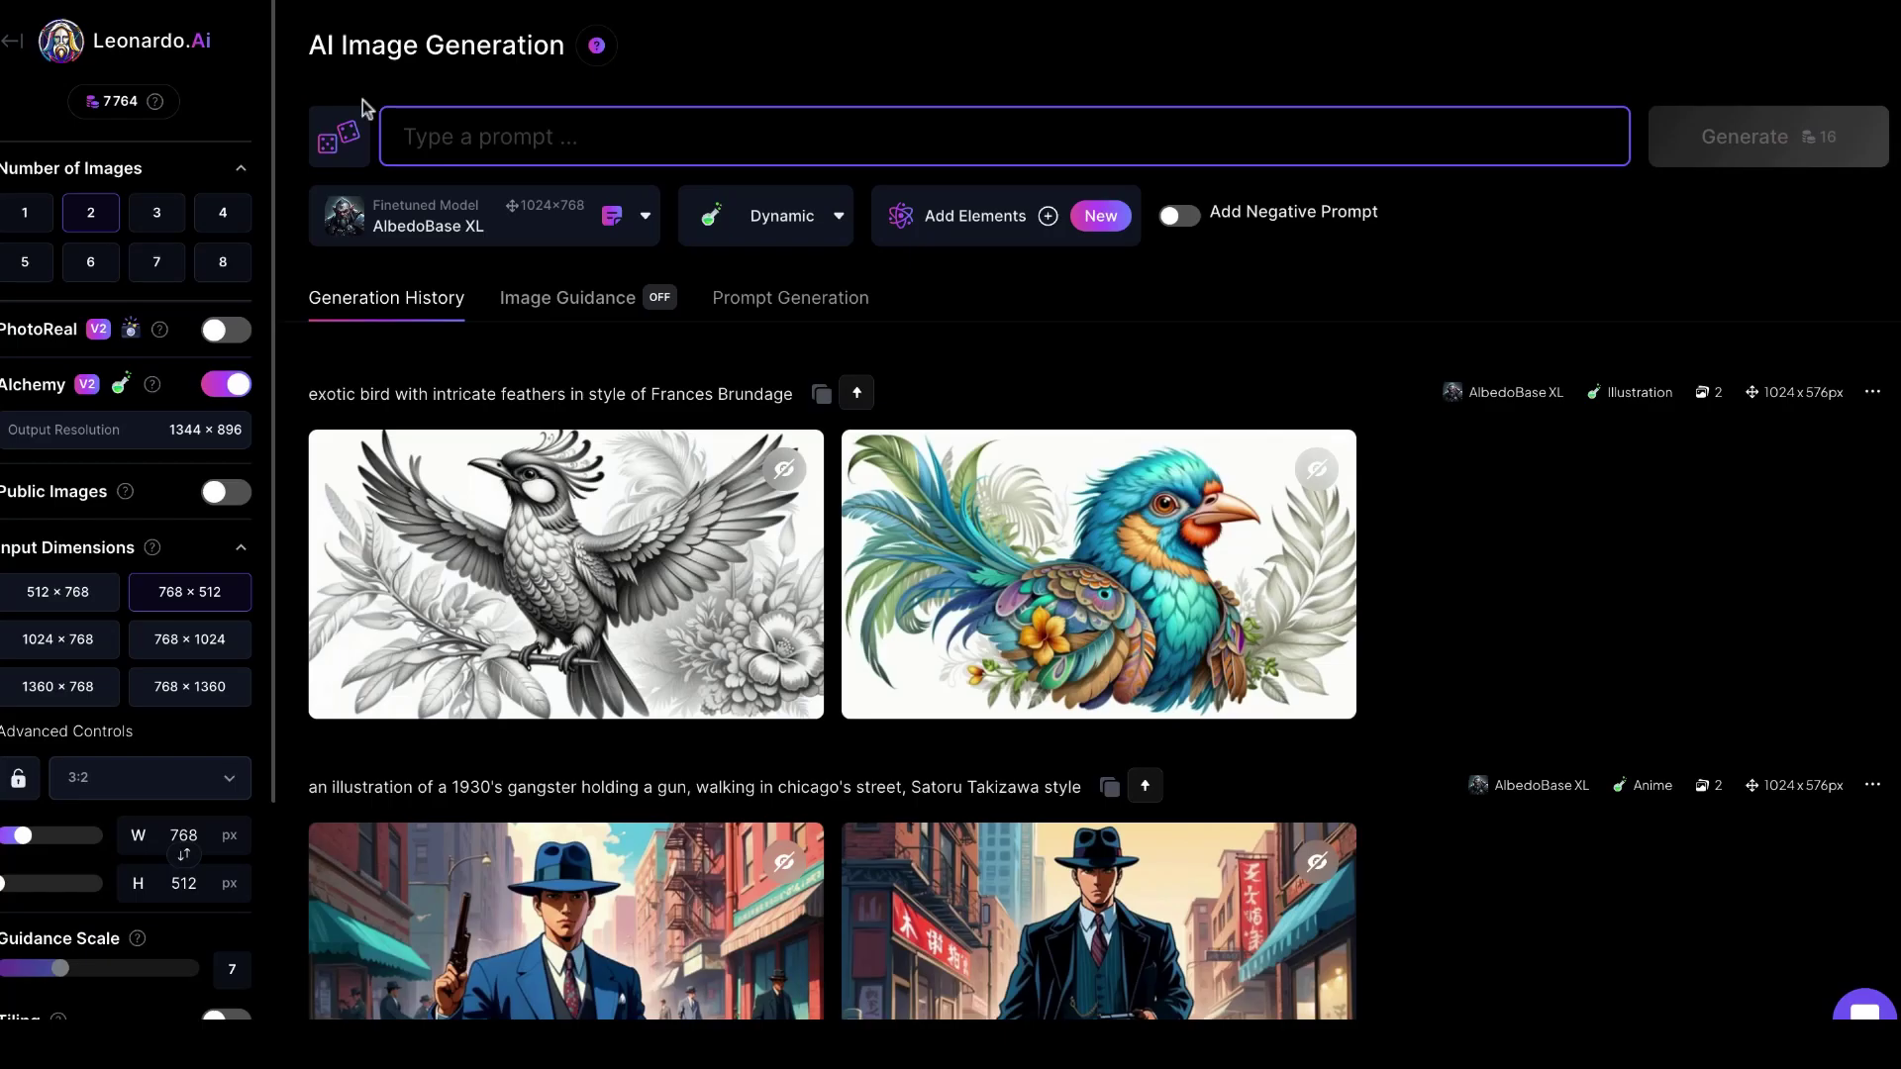
Step: In Leonardo.Ai, select the Leonardo Kino XL finetuned model and keep the Dynamic preset style
{"action": "left_click", "coordinate": [635, 214]}
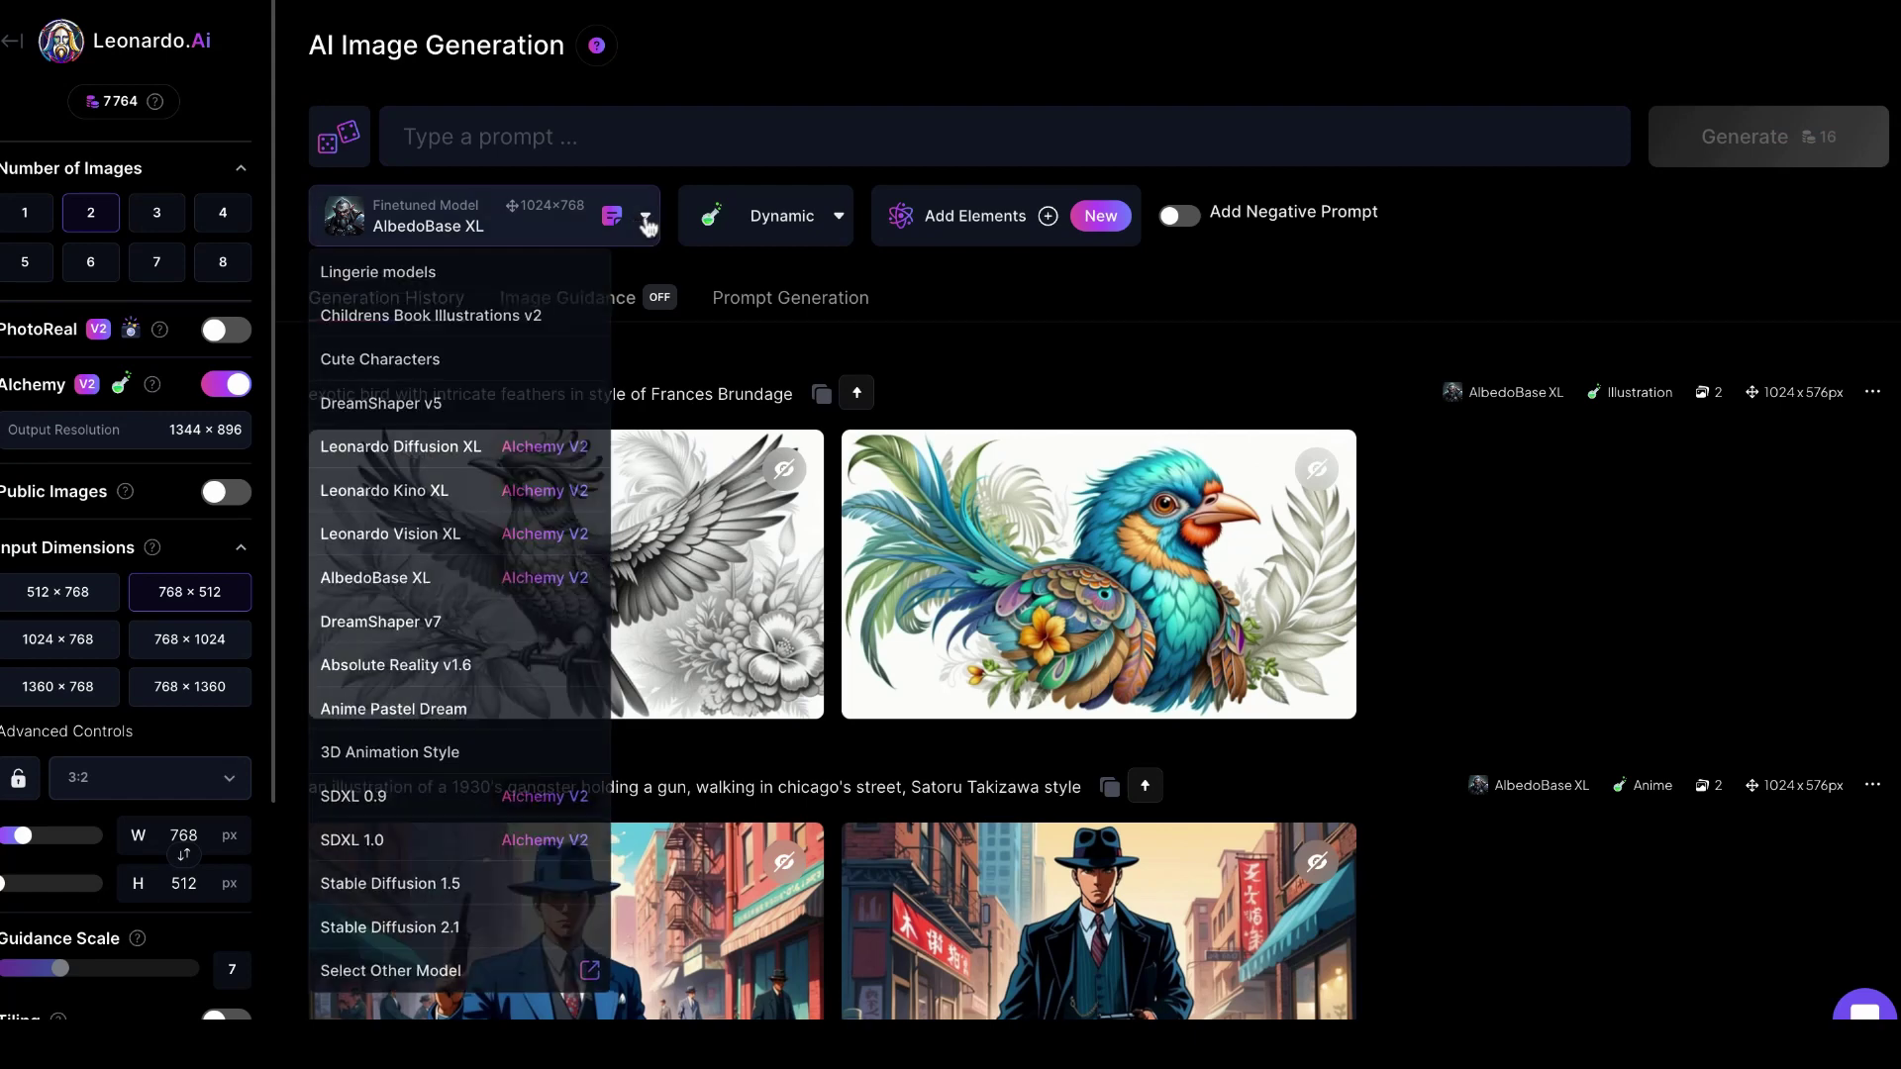
{"action": "left_click", "coordinate": [397, 493]}
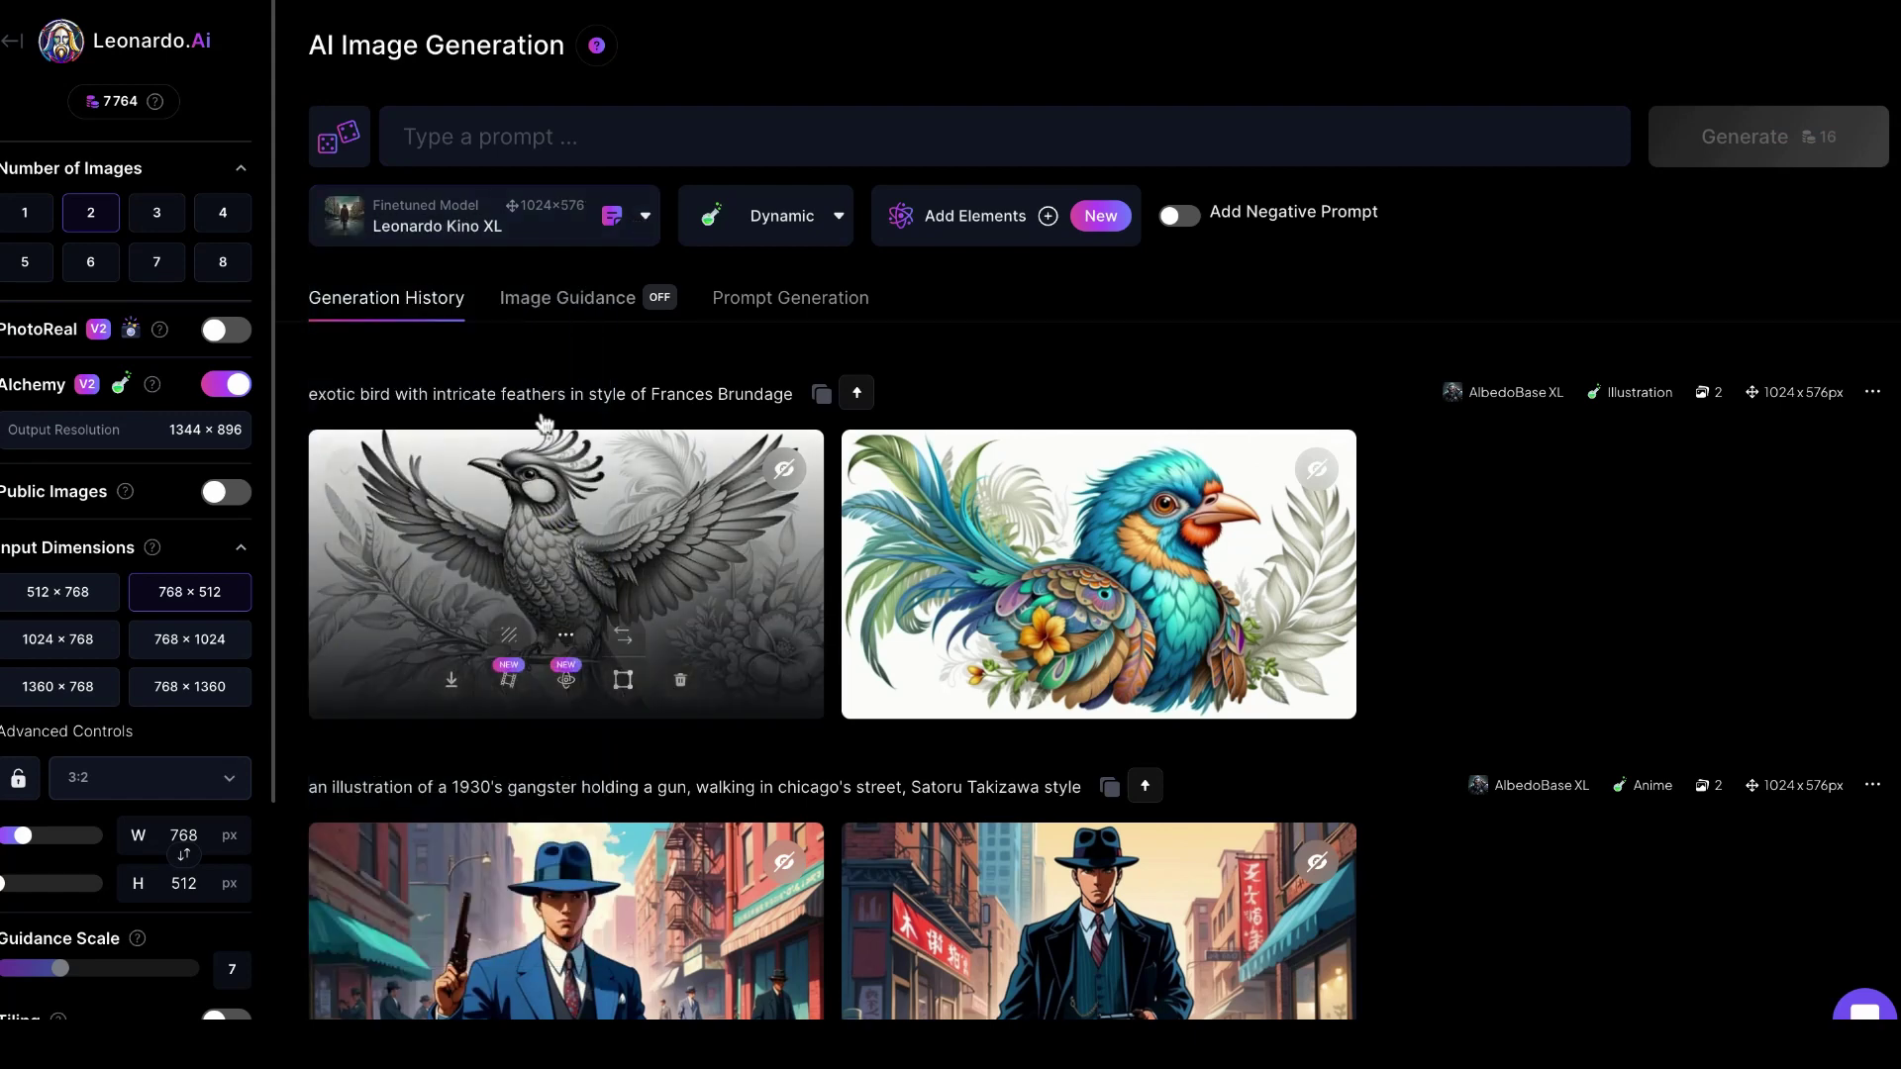
{"action": "left_click", "coordinate": [804, 220]}
{"action": "left_click", "coordinate": [1019, 353]}
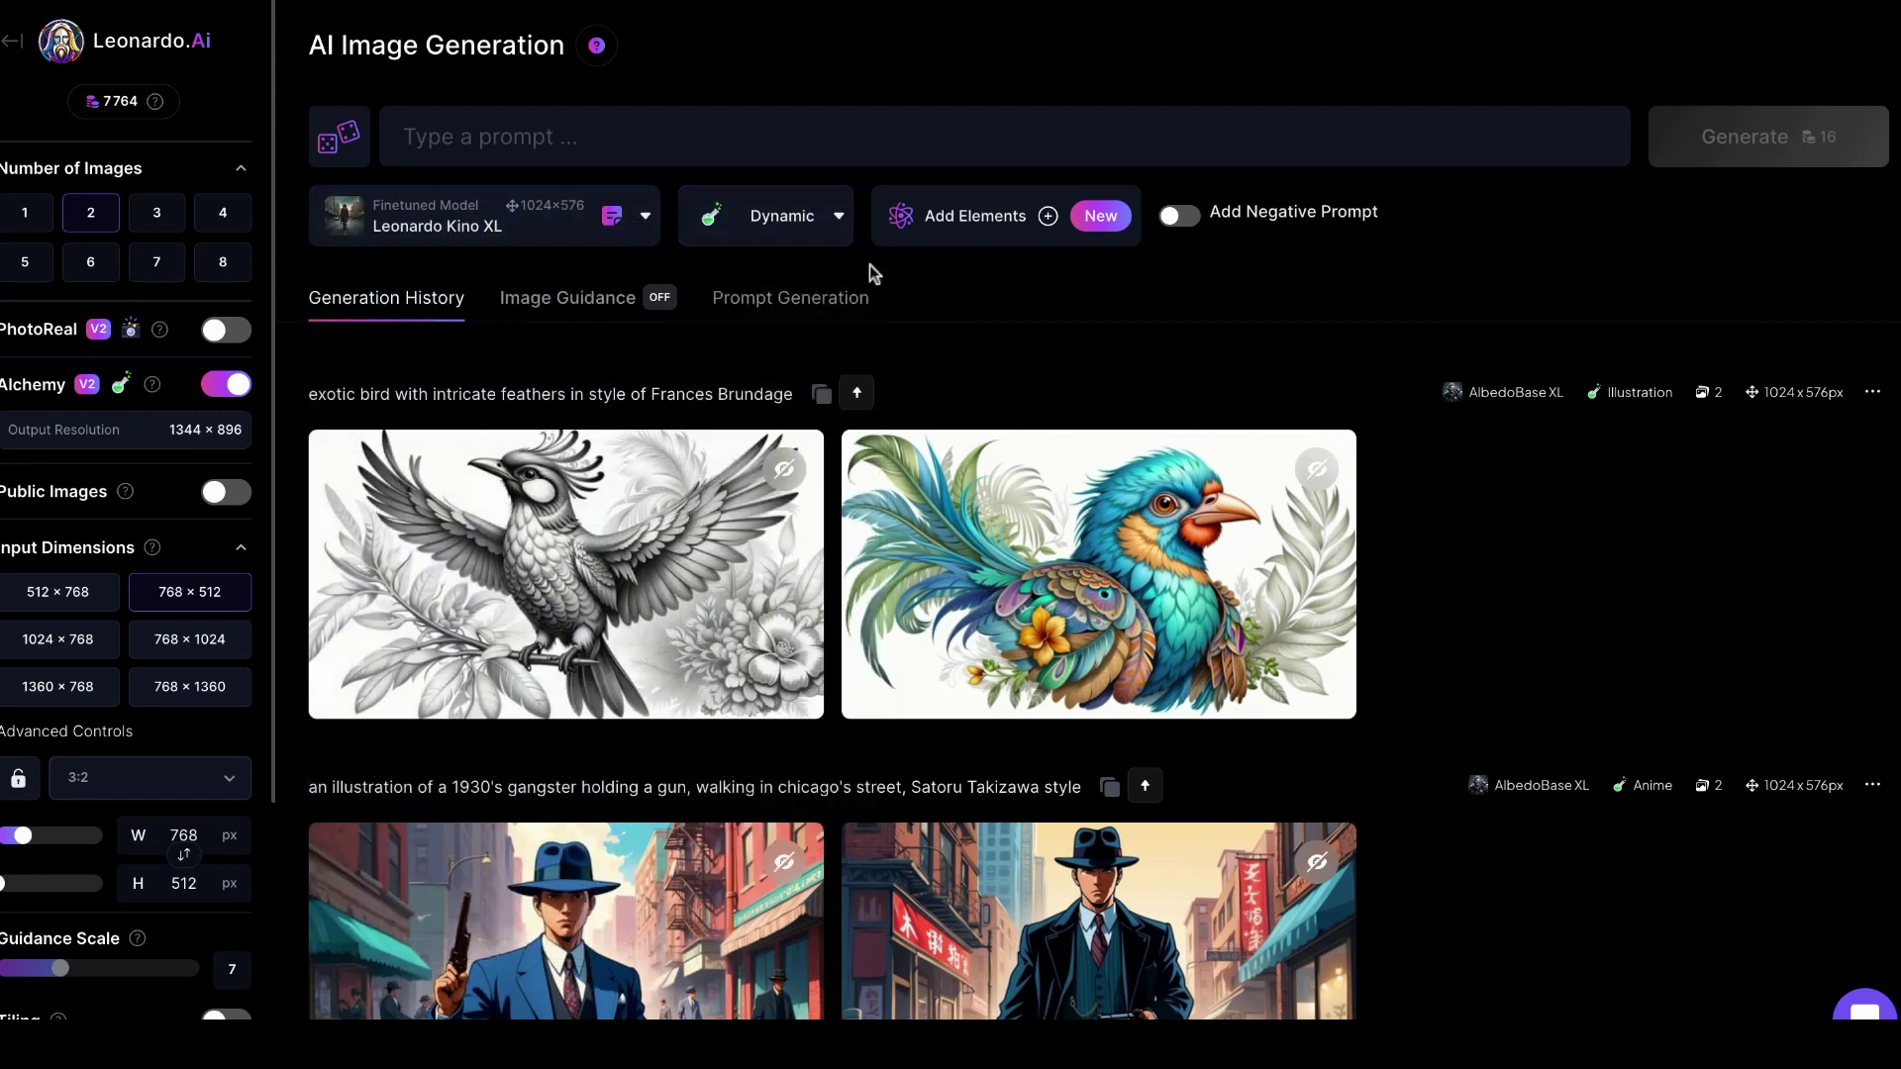
Step: Paste the copied torii sunset prompt and put "a painting from Vincent Van Gogh," in front of it
{"action": "left_click", "coordinate": [675, 148]}
{"action": "key", "text": "ctrl+v"}
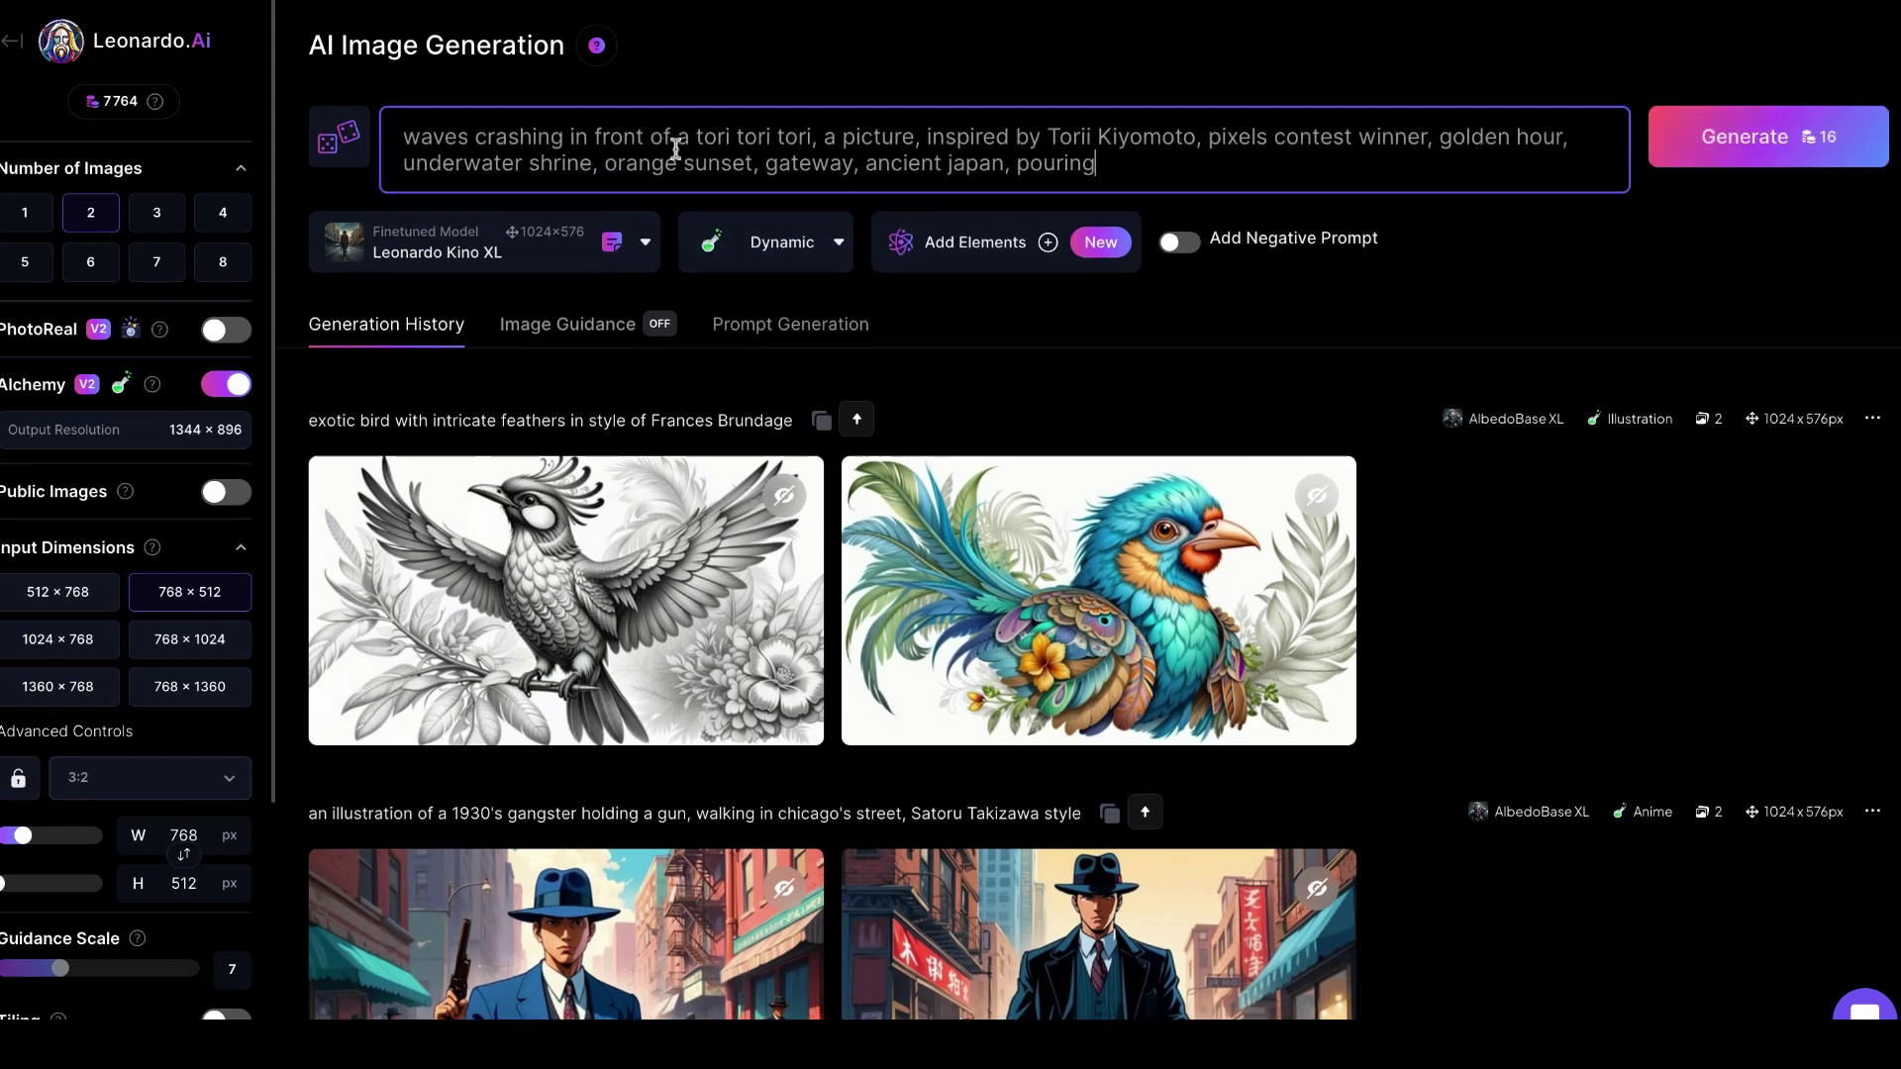
{"action": "left_click", "coordinate": [404, 137]}
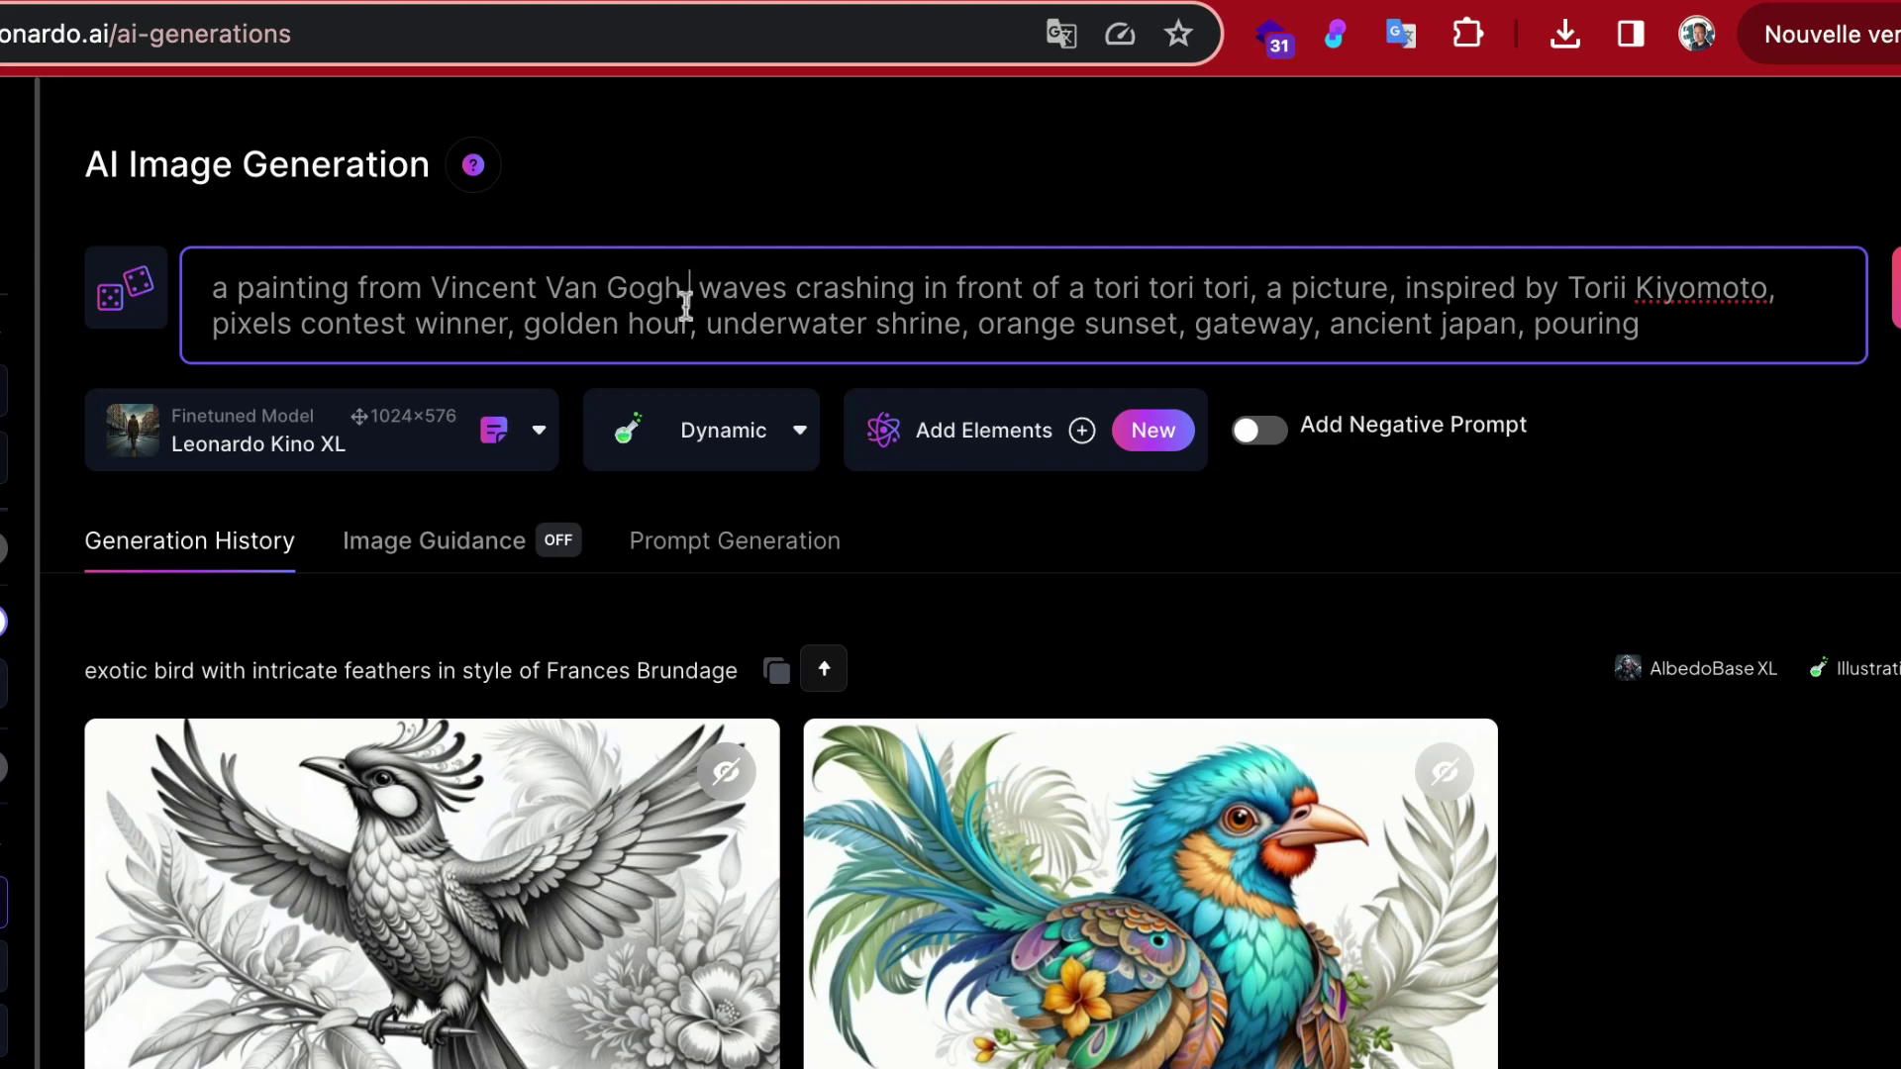
Step: Remove the third "tori" and the phrase "a picture" with its comma from the prompt
{"action": "left_click", "coordinate": [1247, 287]}
{"action": "key", "text": "BackSpace"}
{"action": "key", "text": "BackSpace"}
{"action": "key", "text": "BackSpace"}
{"action": "key", "text": "BackSpace"}
{"action": "key", "text": "BackSpace"}
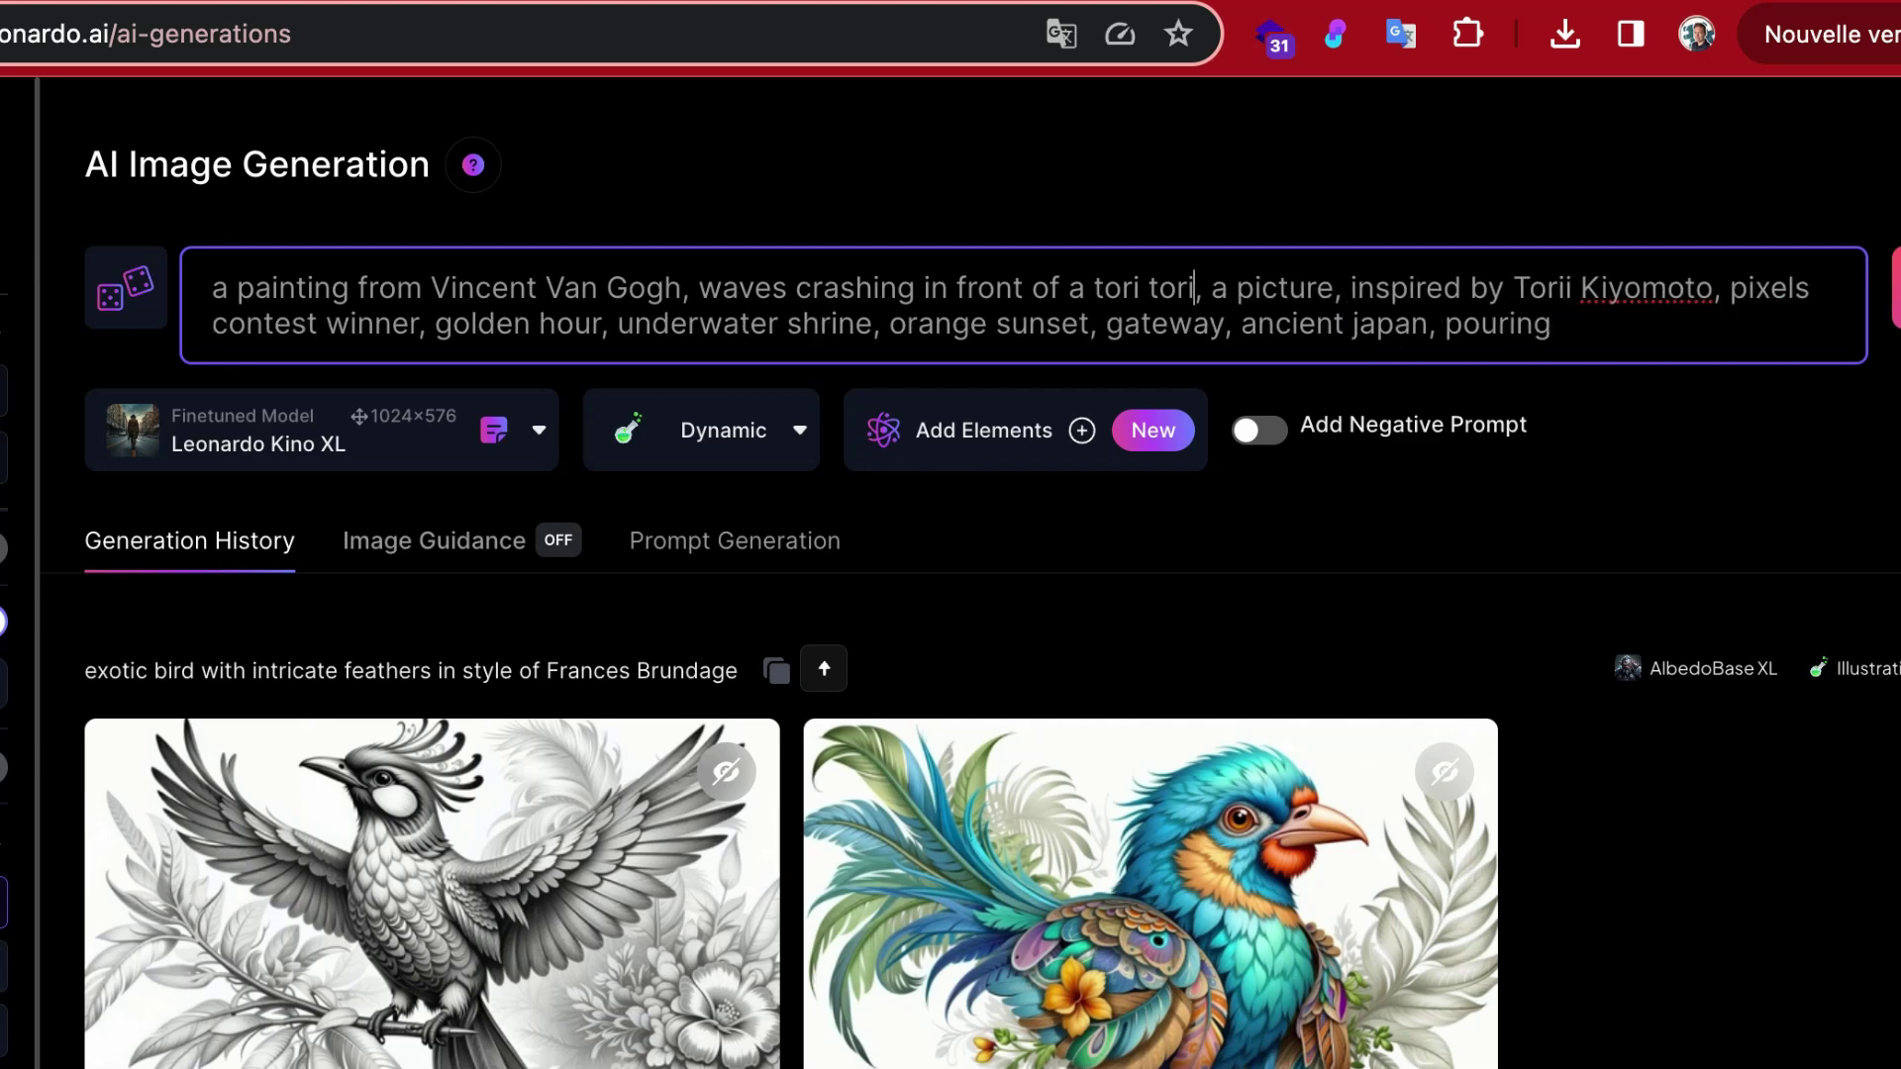
{"action": "double_click", "coordinate": [1213, 286]}
{"action": "left_click_drag", "start_coordinate": [1212, 286], "coordinate": [1327, 287]}
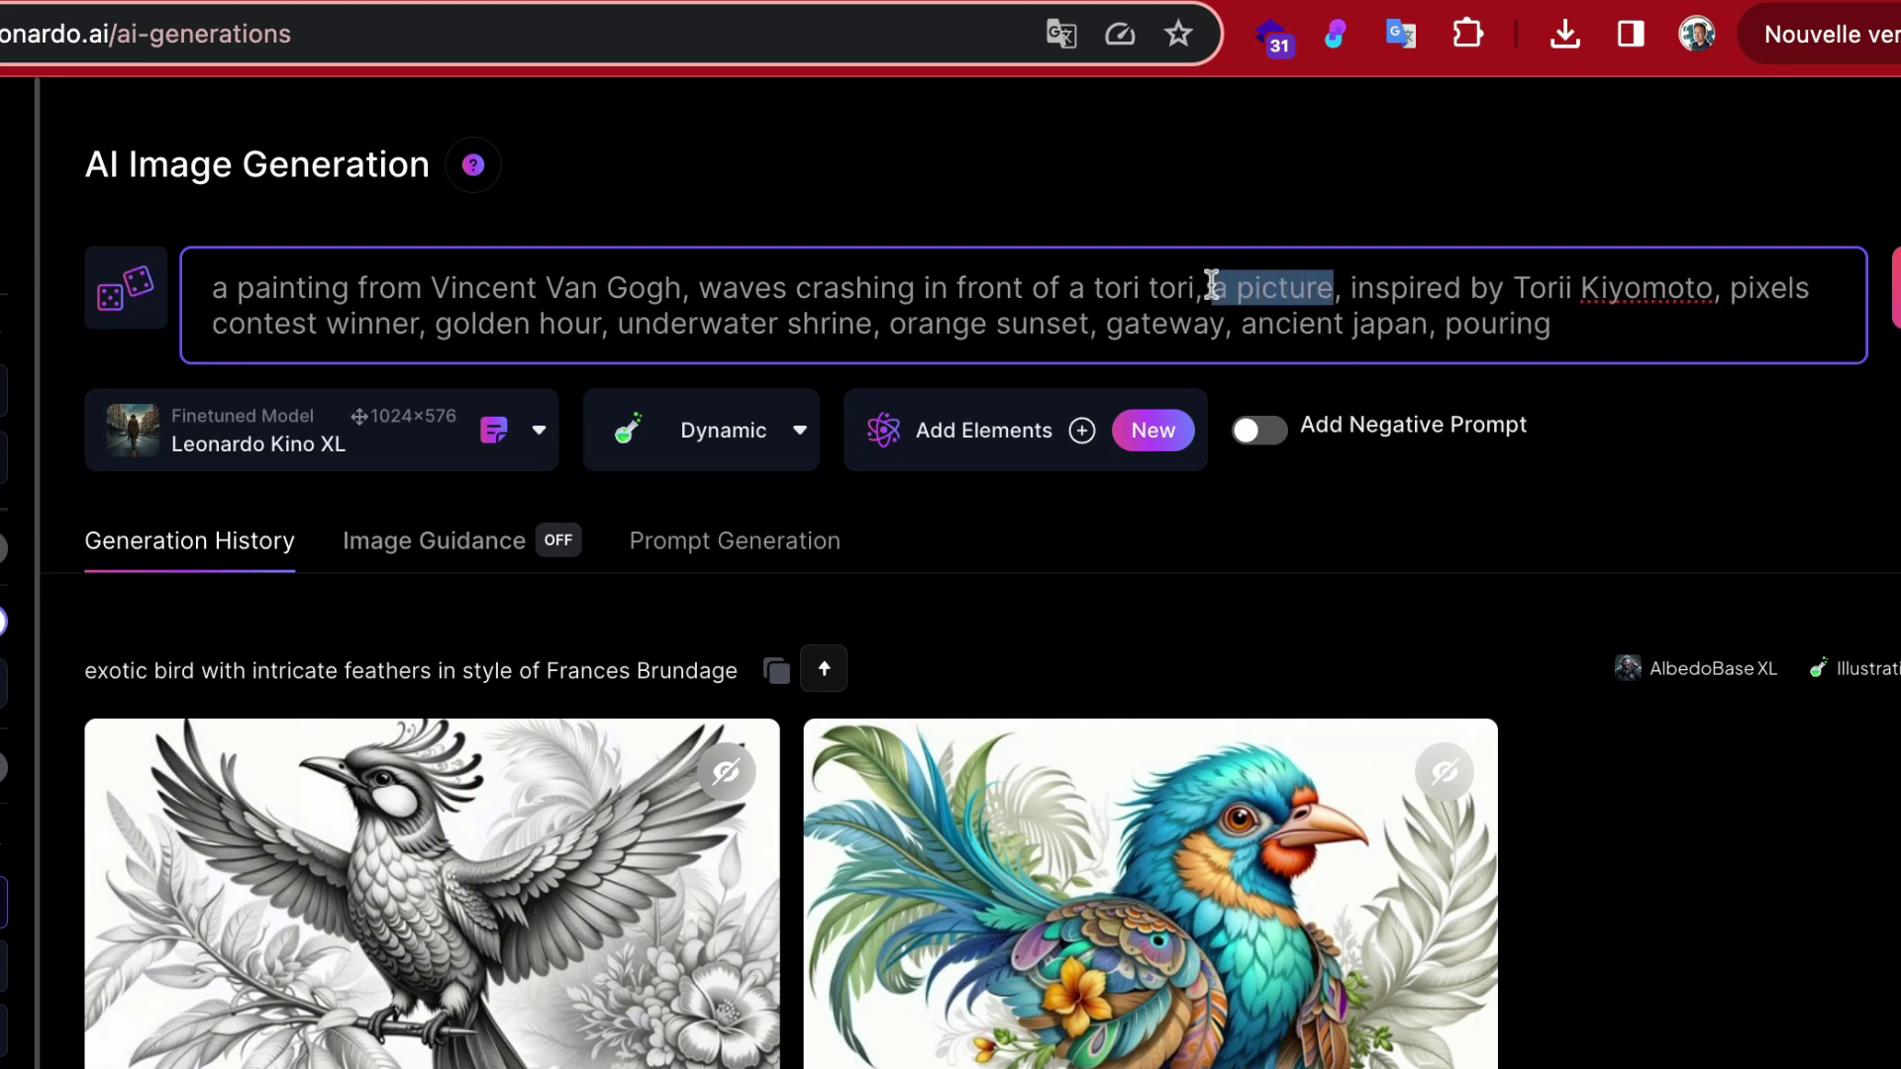
{"action": "key", "text": "BackSpace"}
{"action": "key", "text": "BackSpace"}
{"action": "key", "text": "BackSpace"}
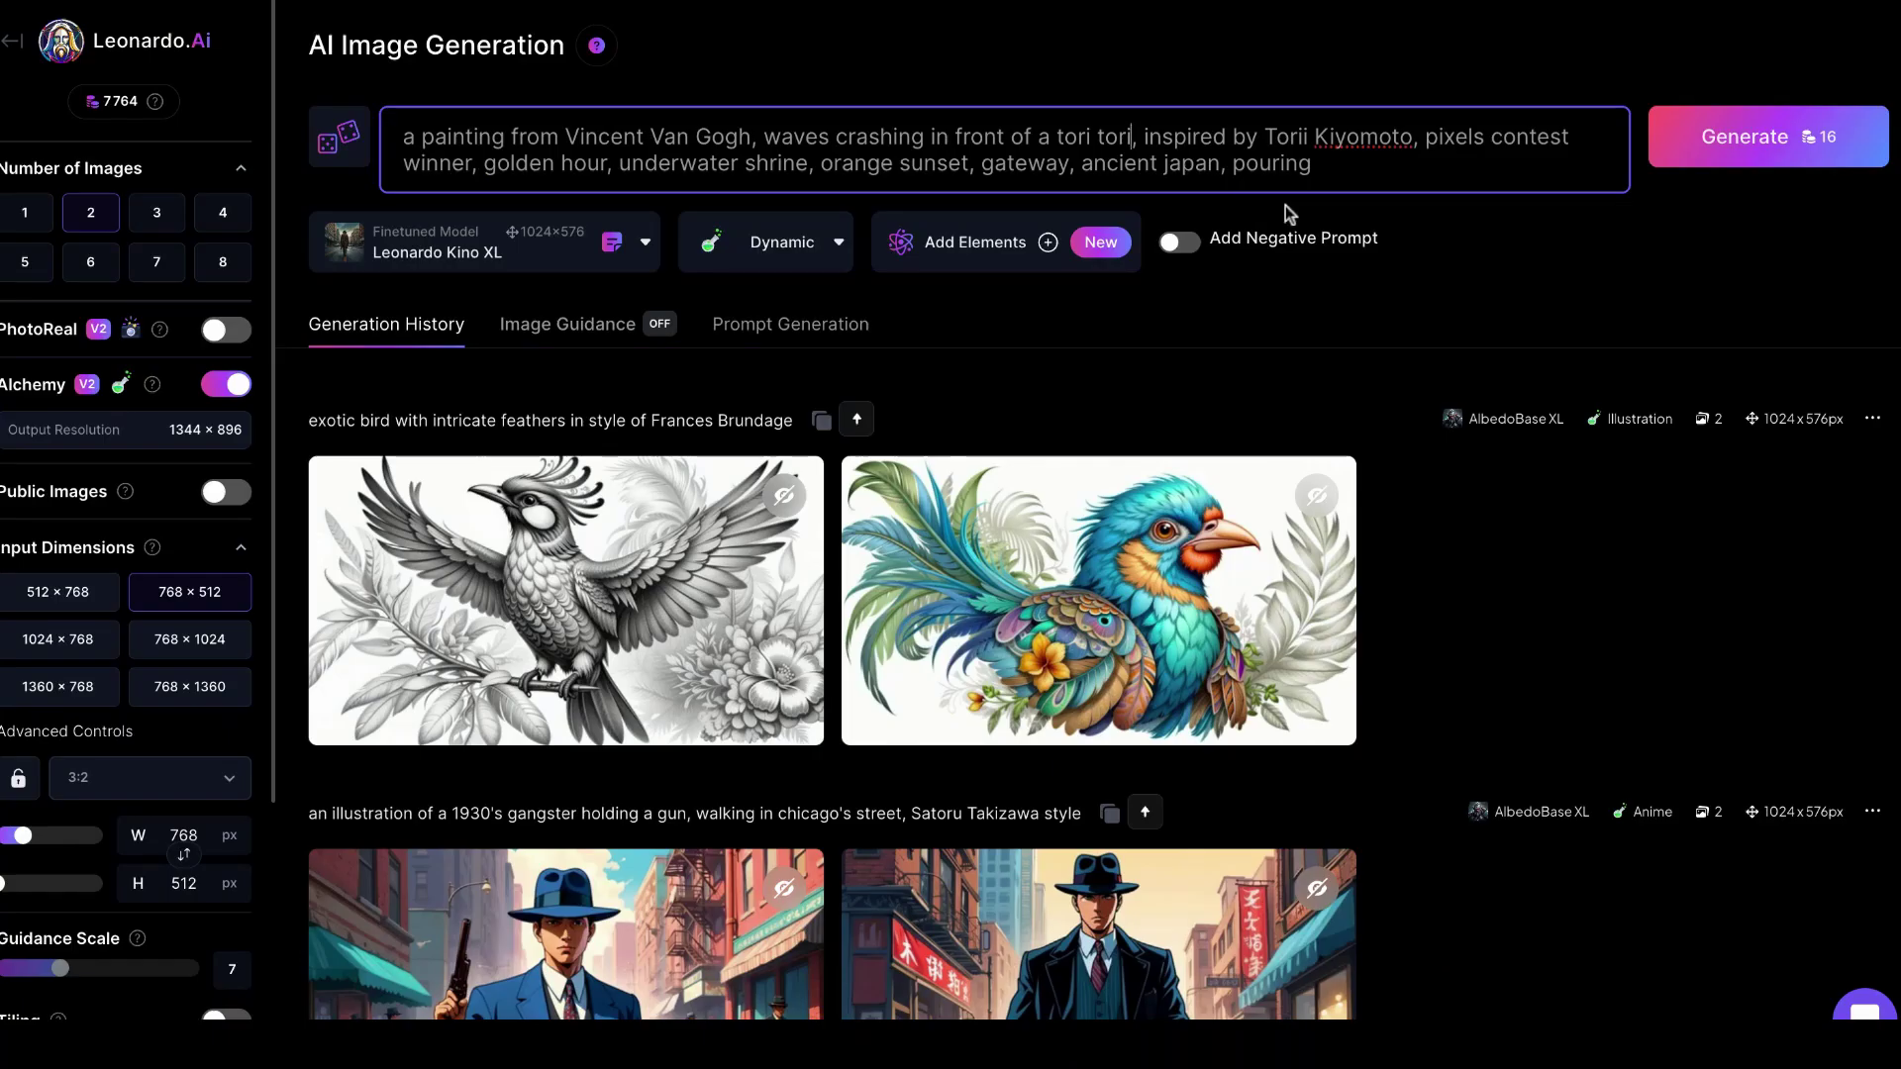
Step: Set the aspect ratio of the input dimensions to 16:9
{"action": "mouse_move", "coordinate": [474, 518]}
{"action": "left_click", "coordinate": [200, 785]}
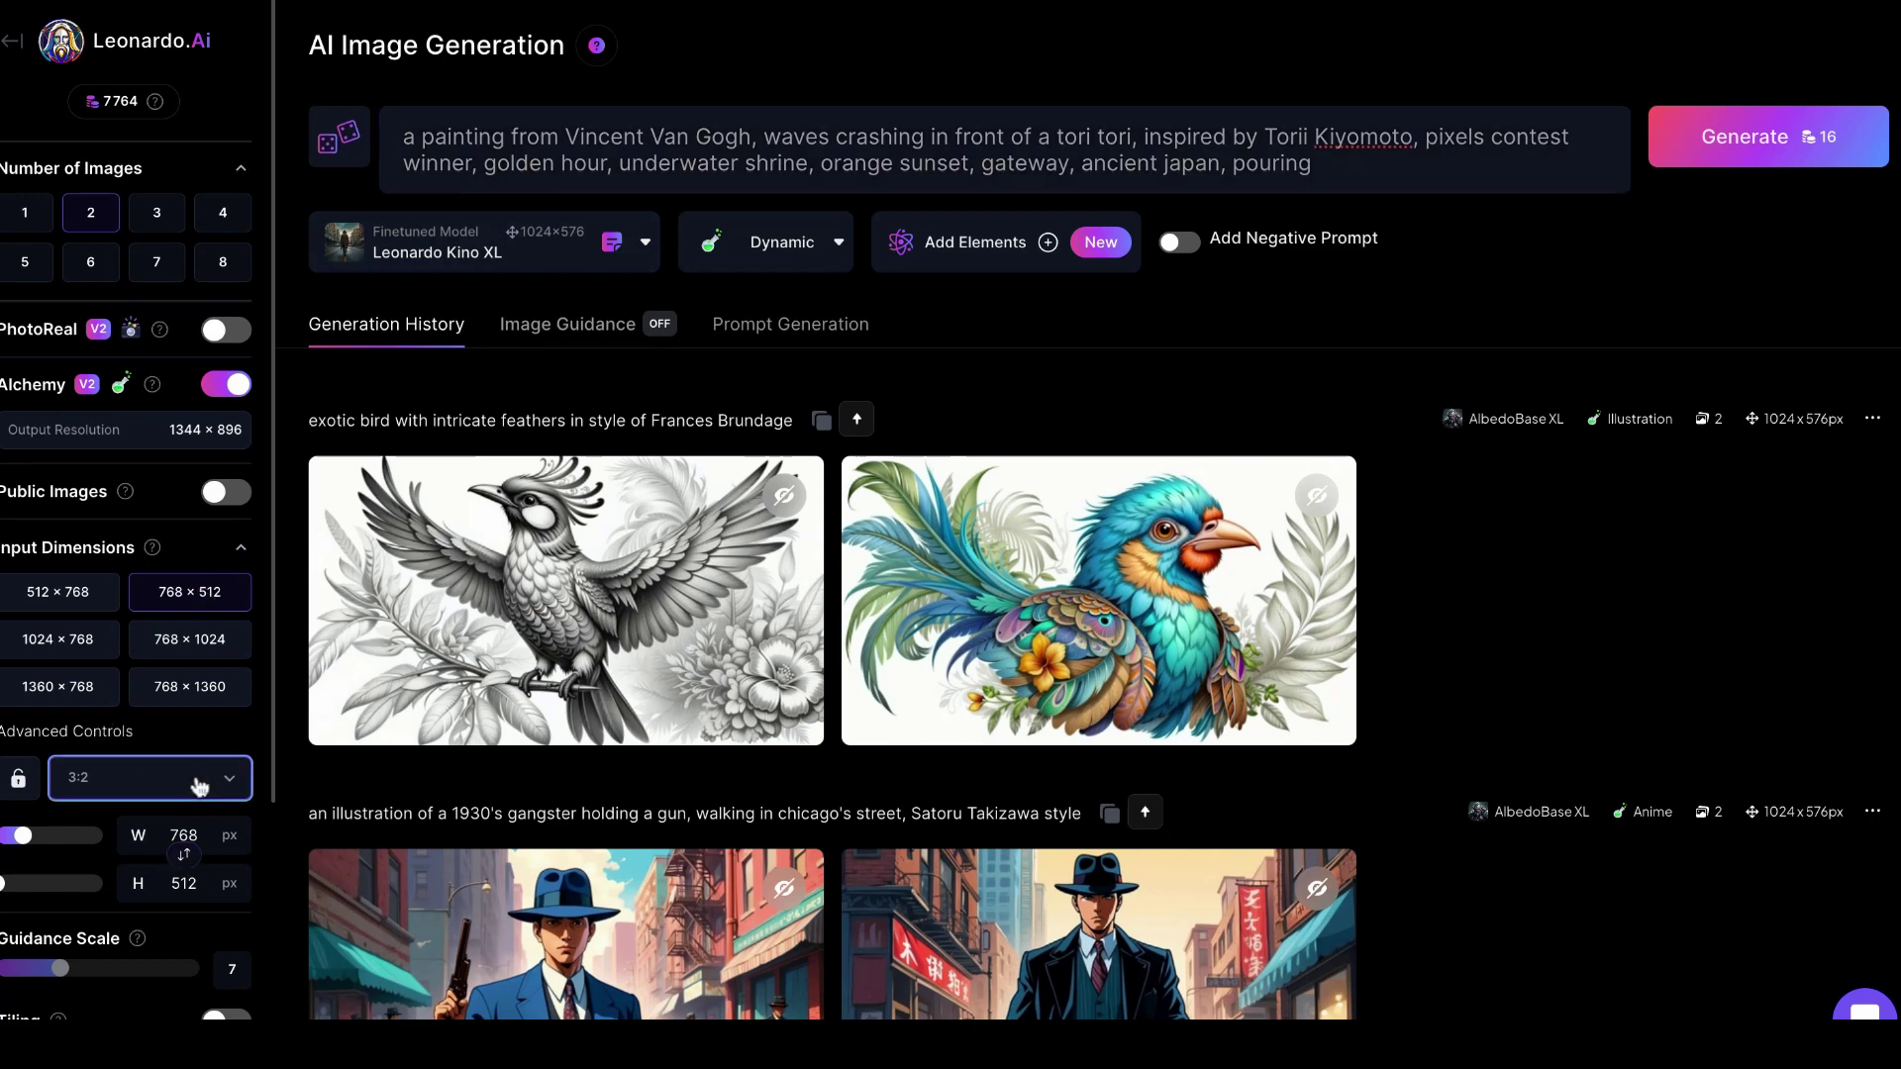
{"action": "left_click", "coordinate": [200, 785]}
Step: Switch to Airtable, close the open record, and copy the full Notes text of the "Scennery" record in the Negative prompts table
{"action": "left_click", "coordinate": [1152, 290]}
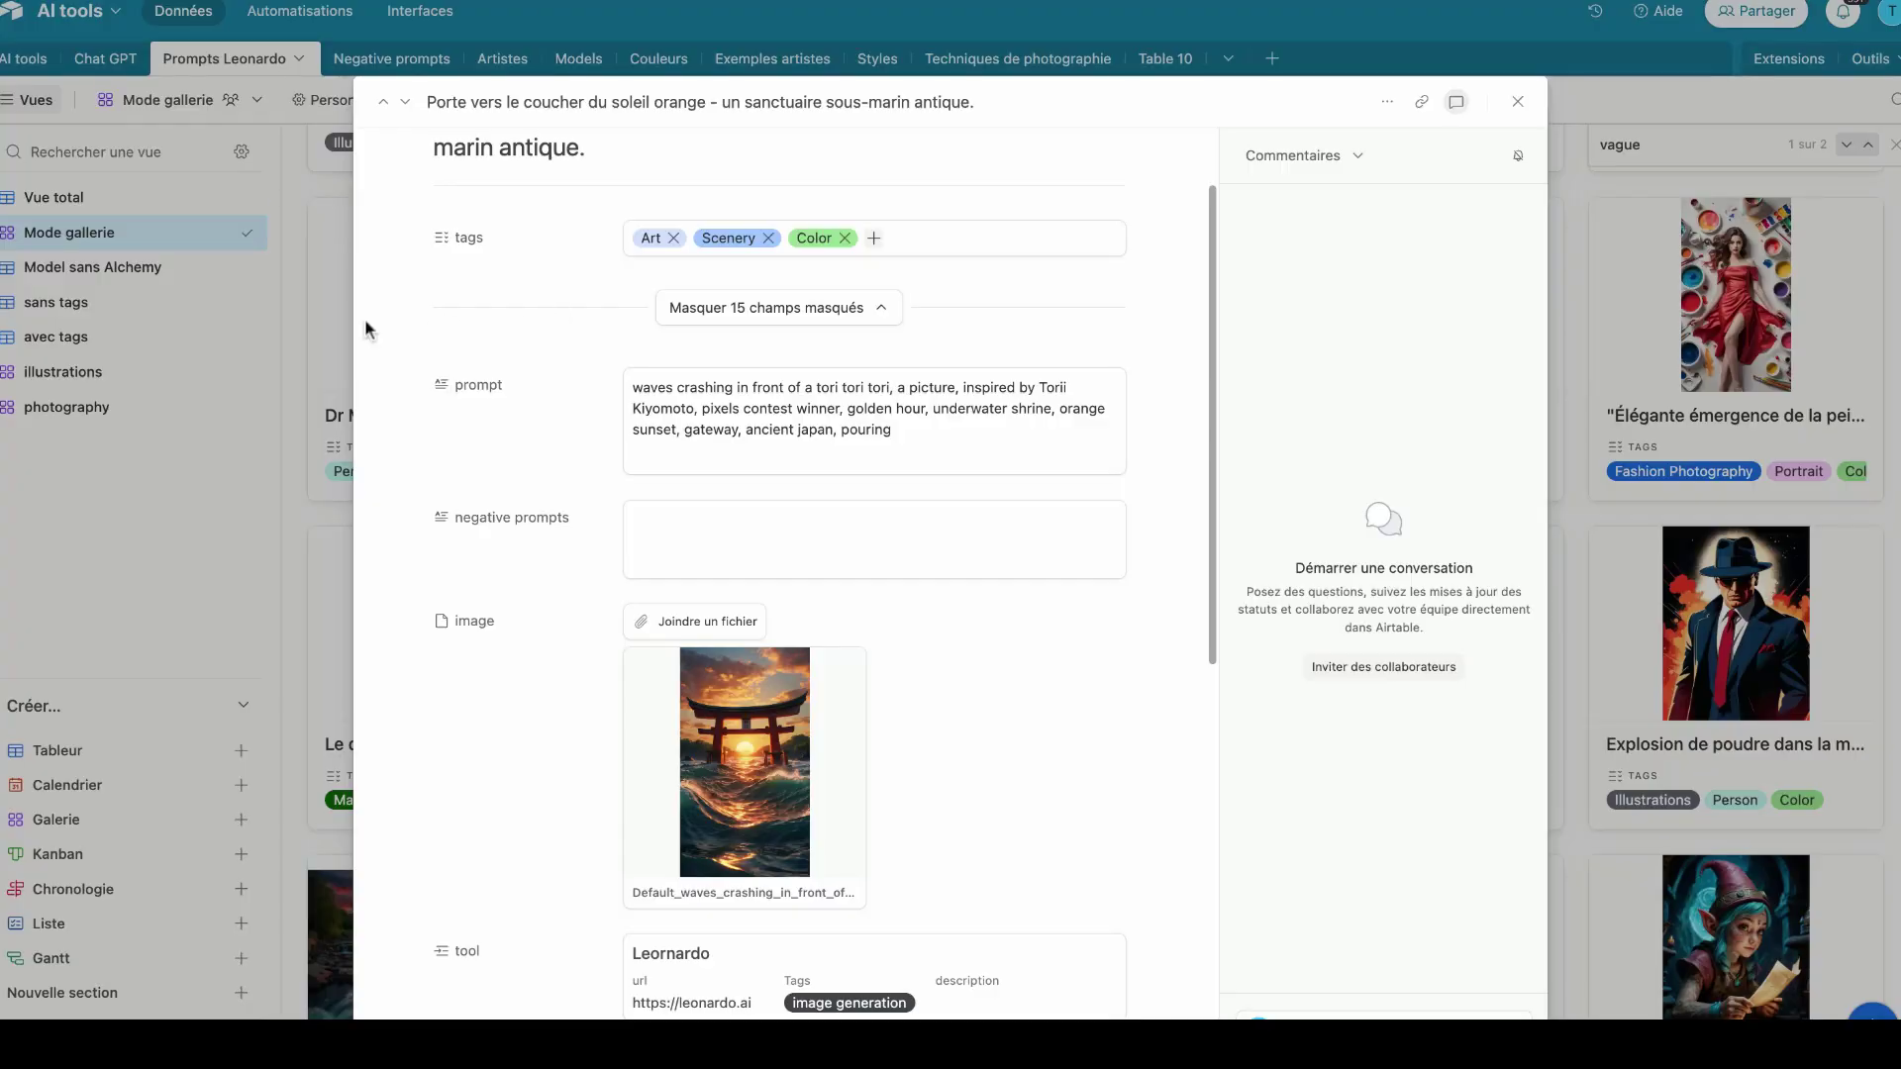
{"action": "left_click", "coordinate": [300, 340]}
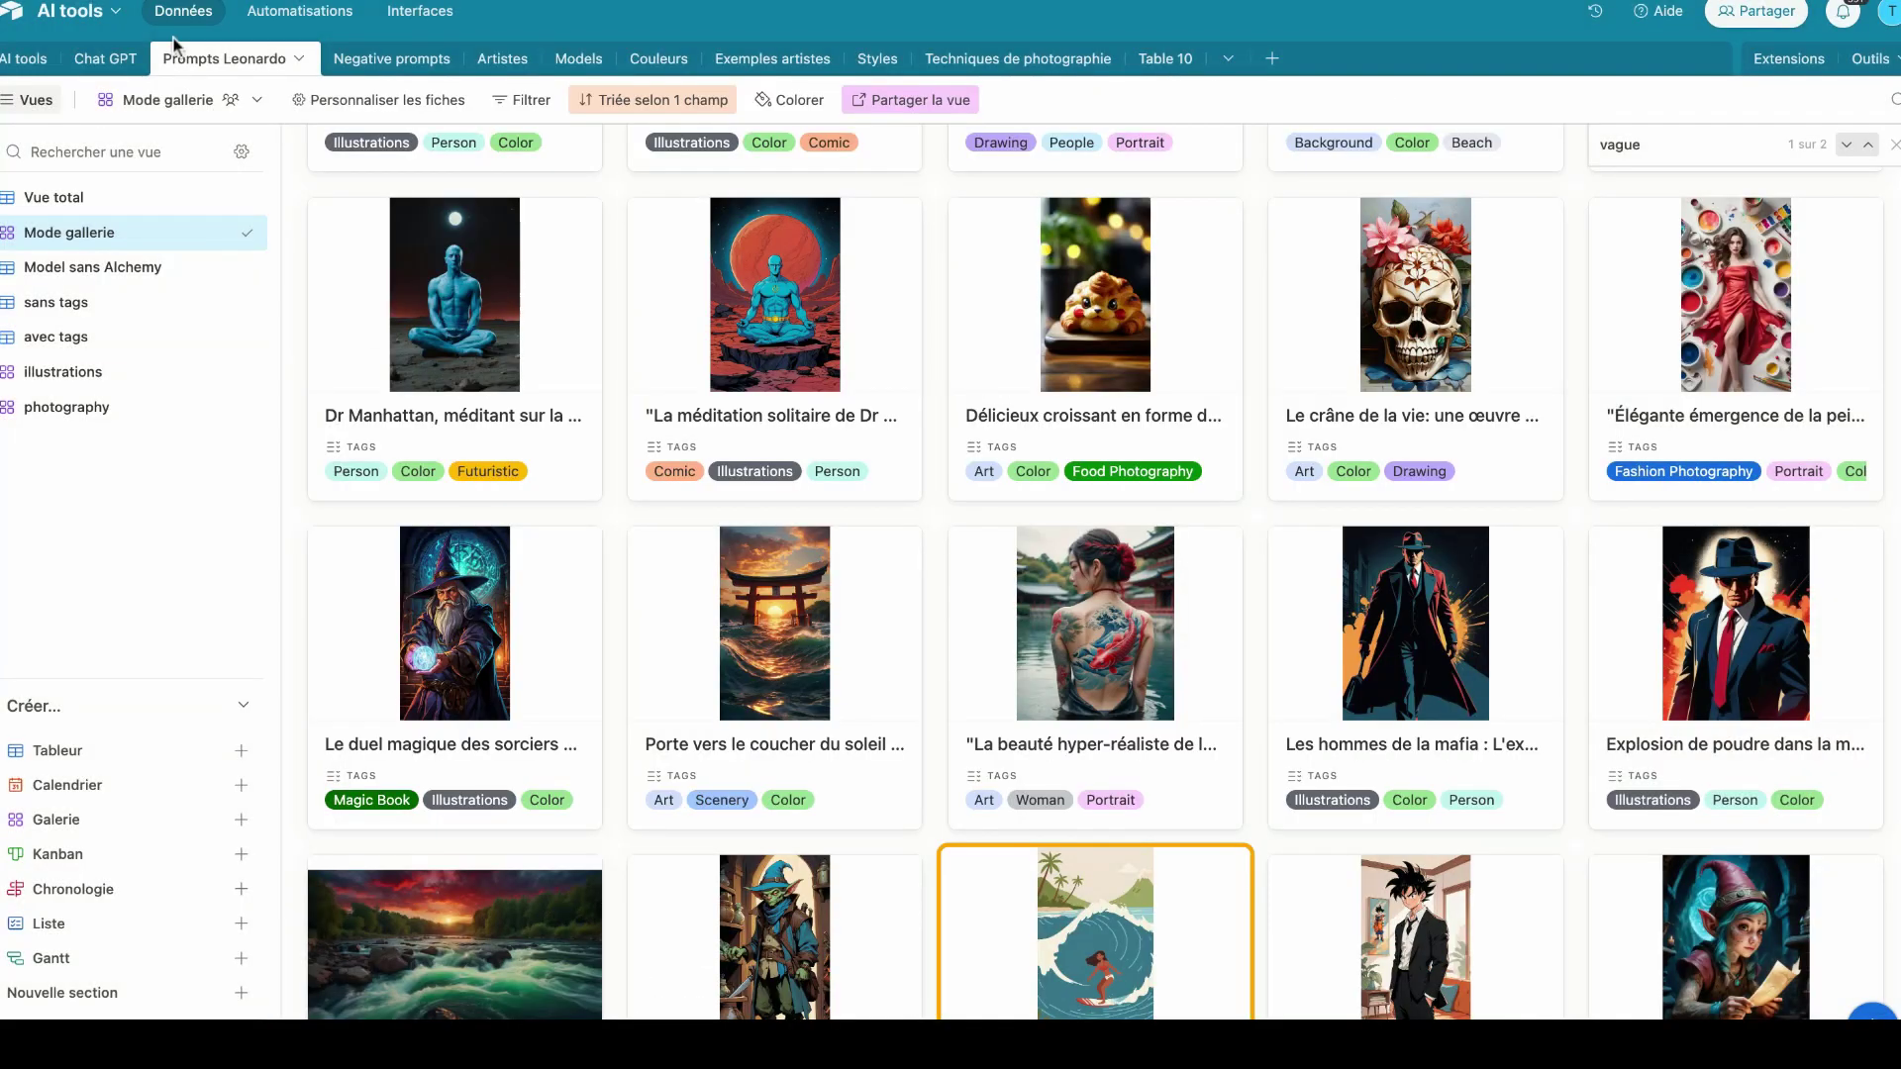
{"action": "left_click", "coordinate": [400, 66]}
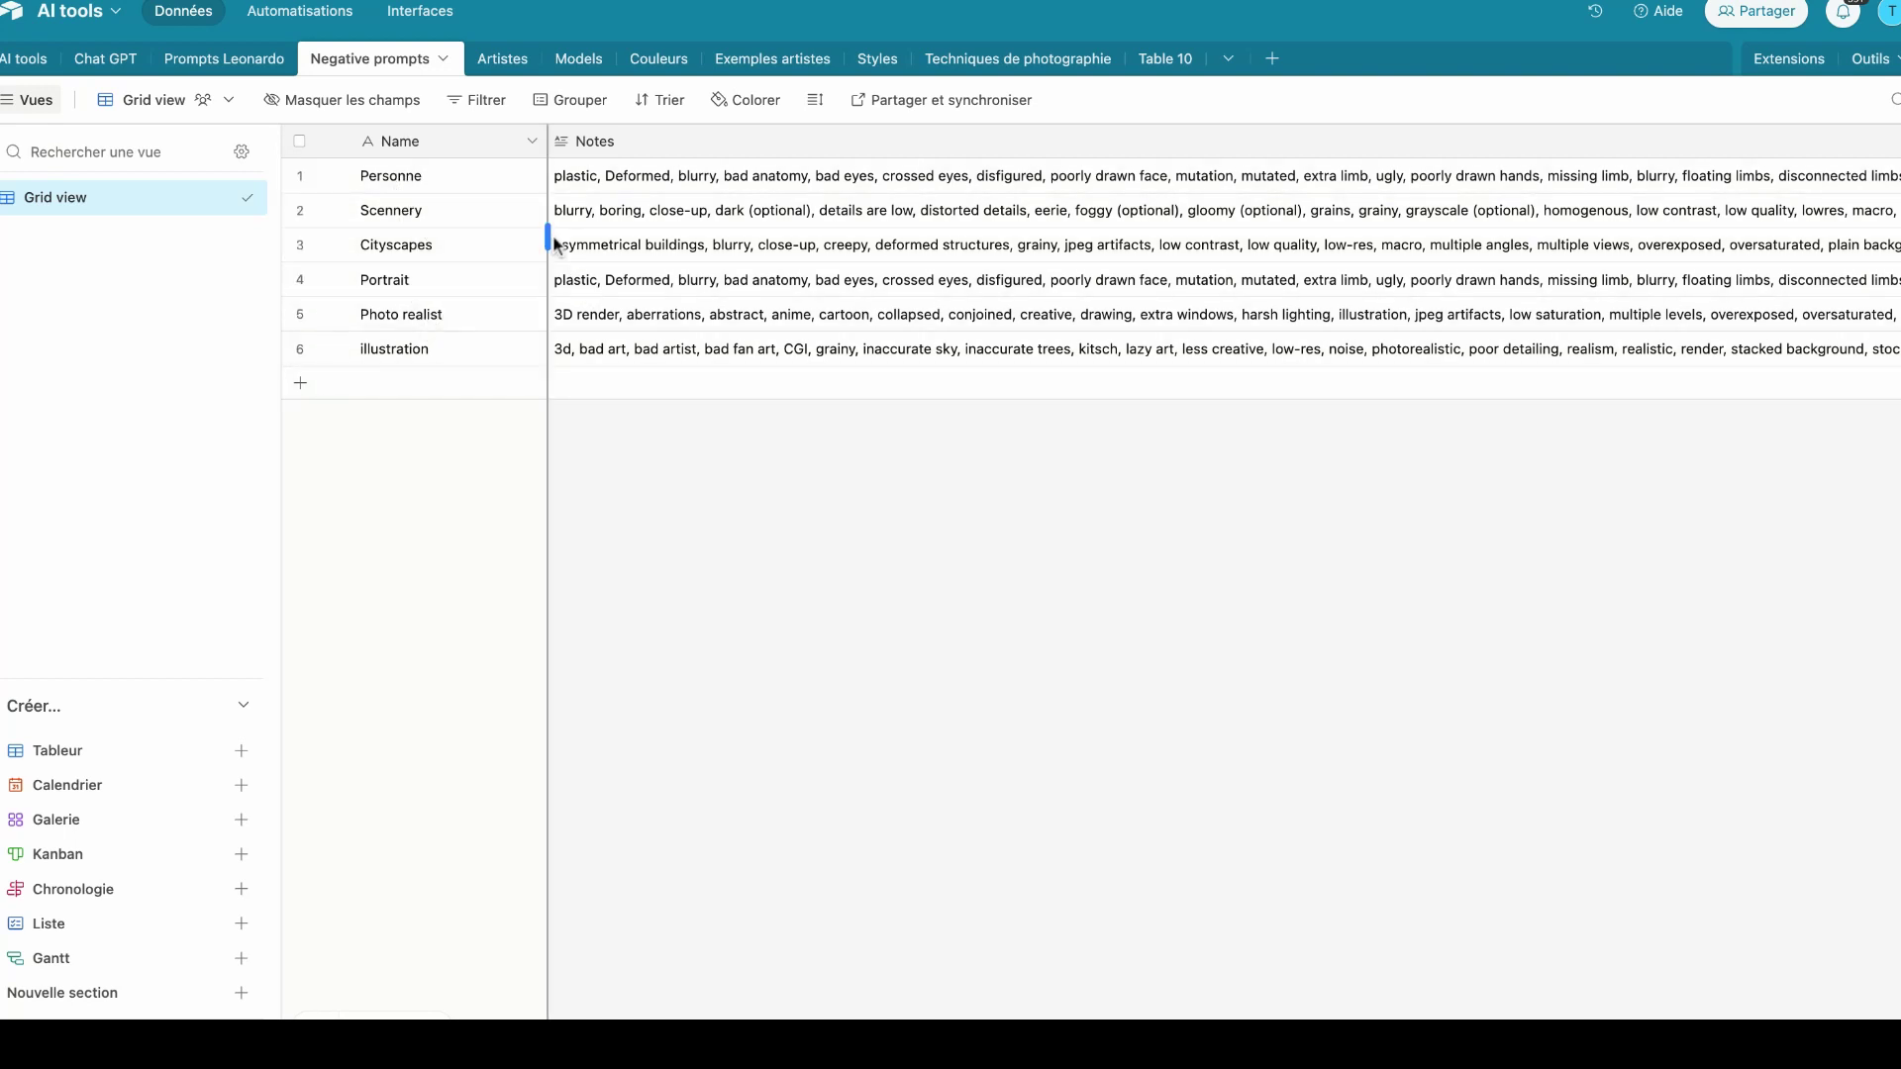
{"action": "left_click", "coordinate": [333, 213]}
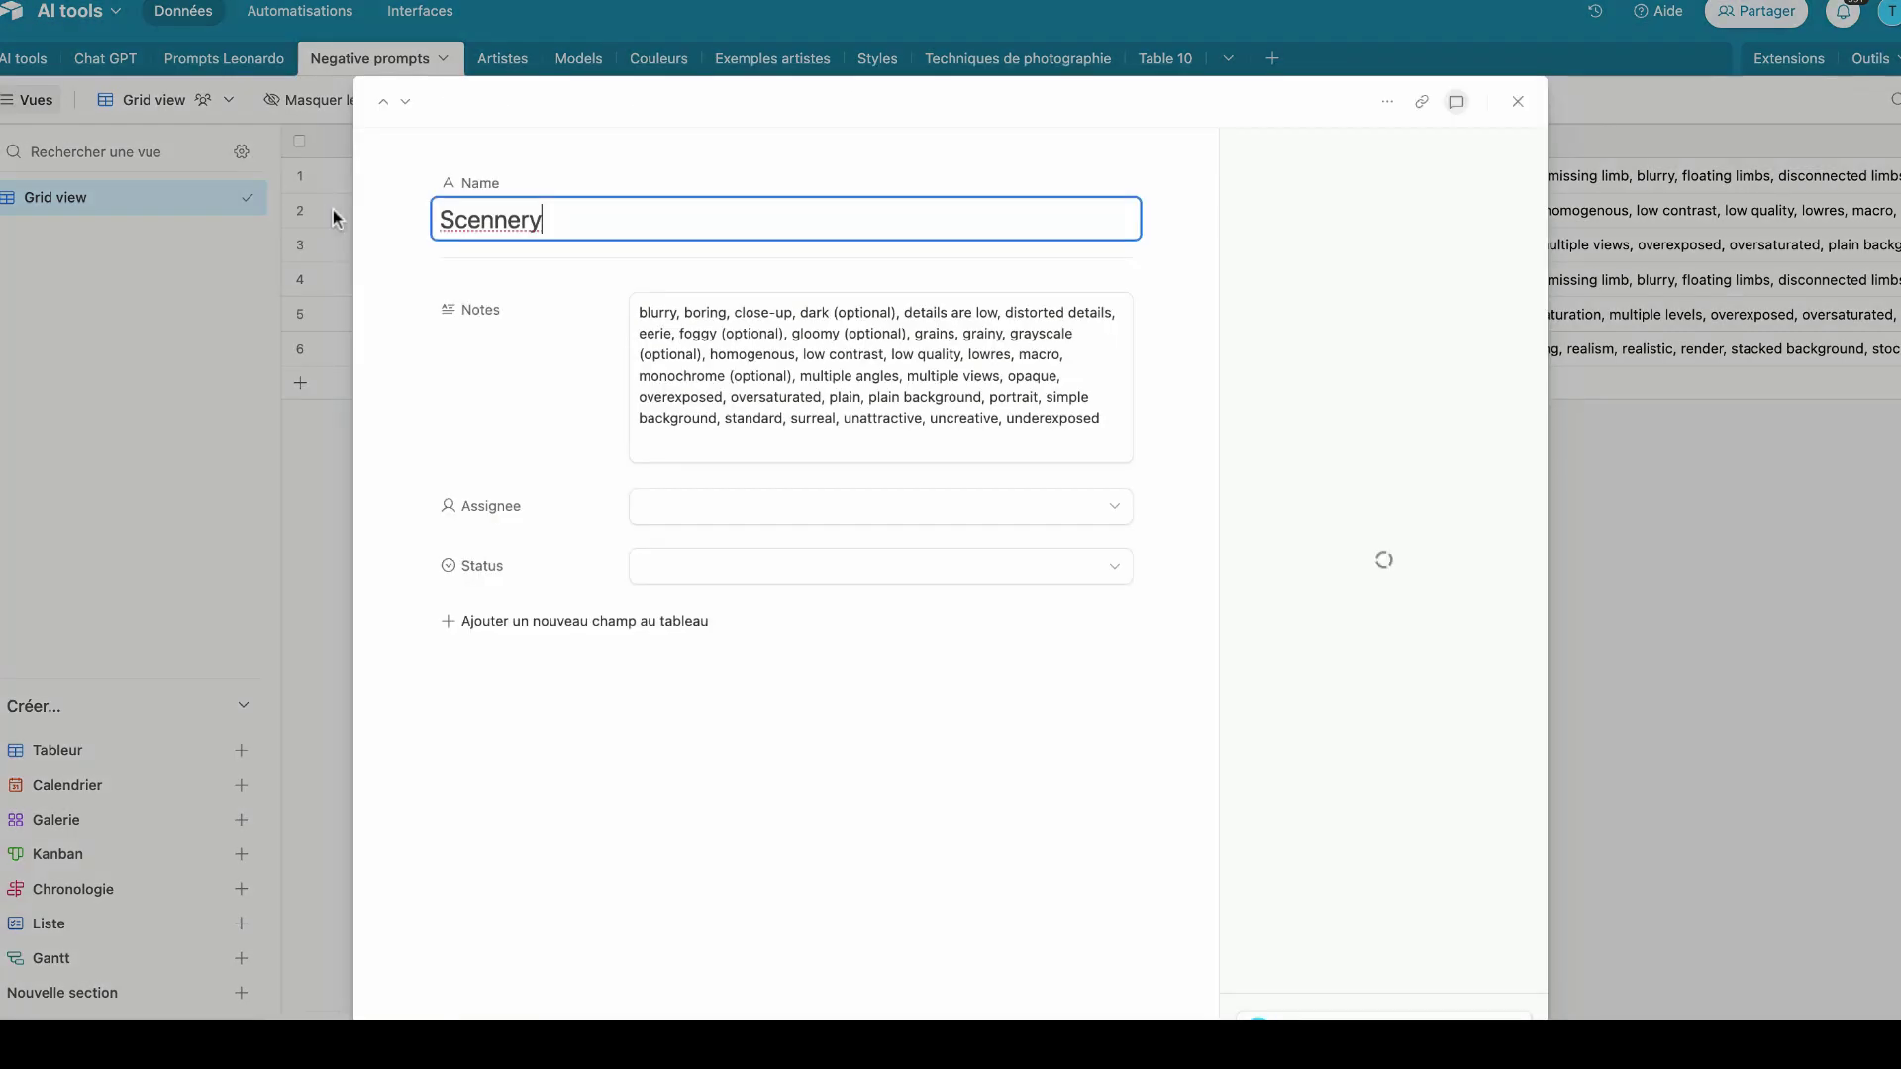
{"action": "triple_click", "coordinate": [732, 337]}
{"action": "key", "text": "ctrl+c"}
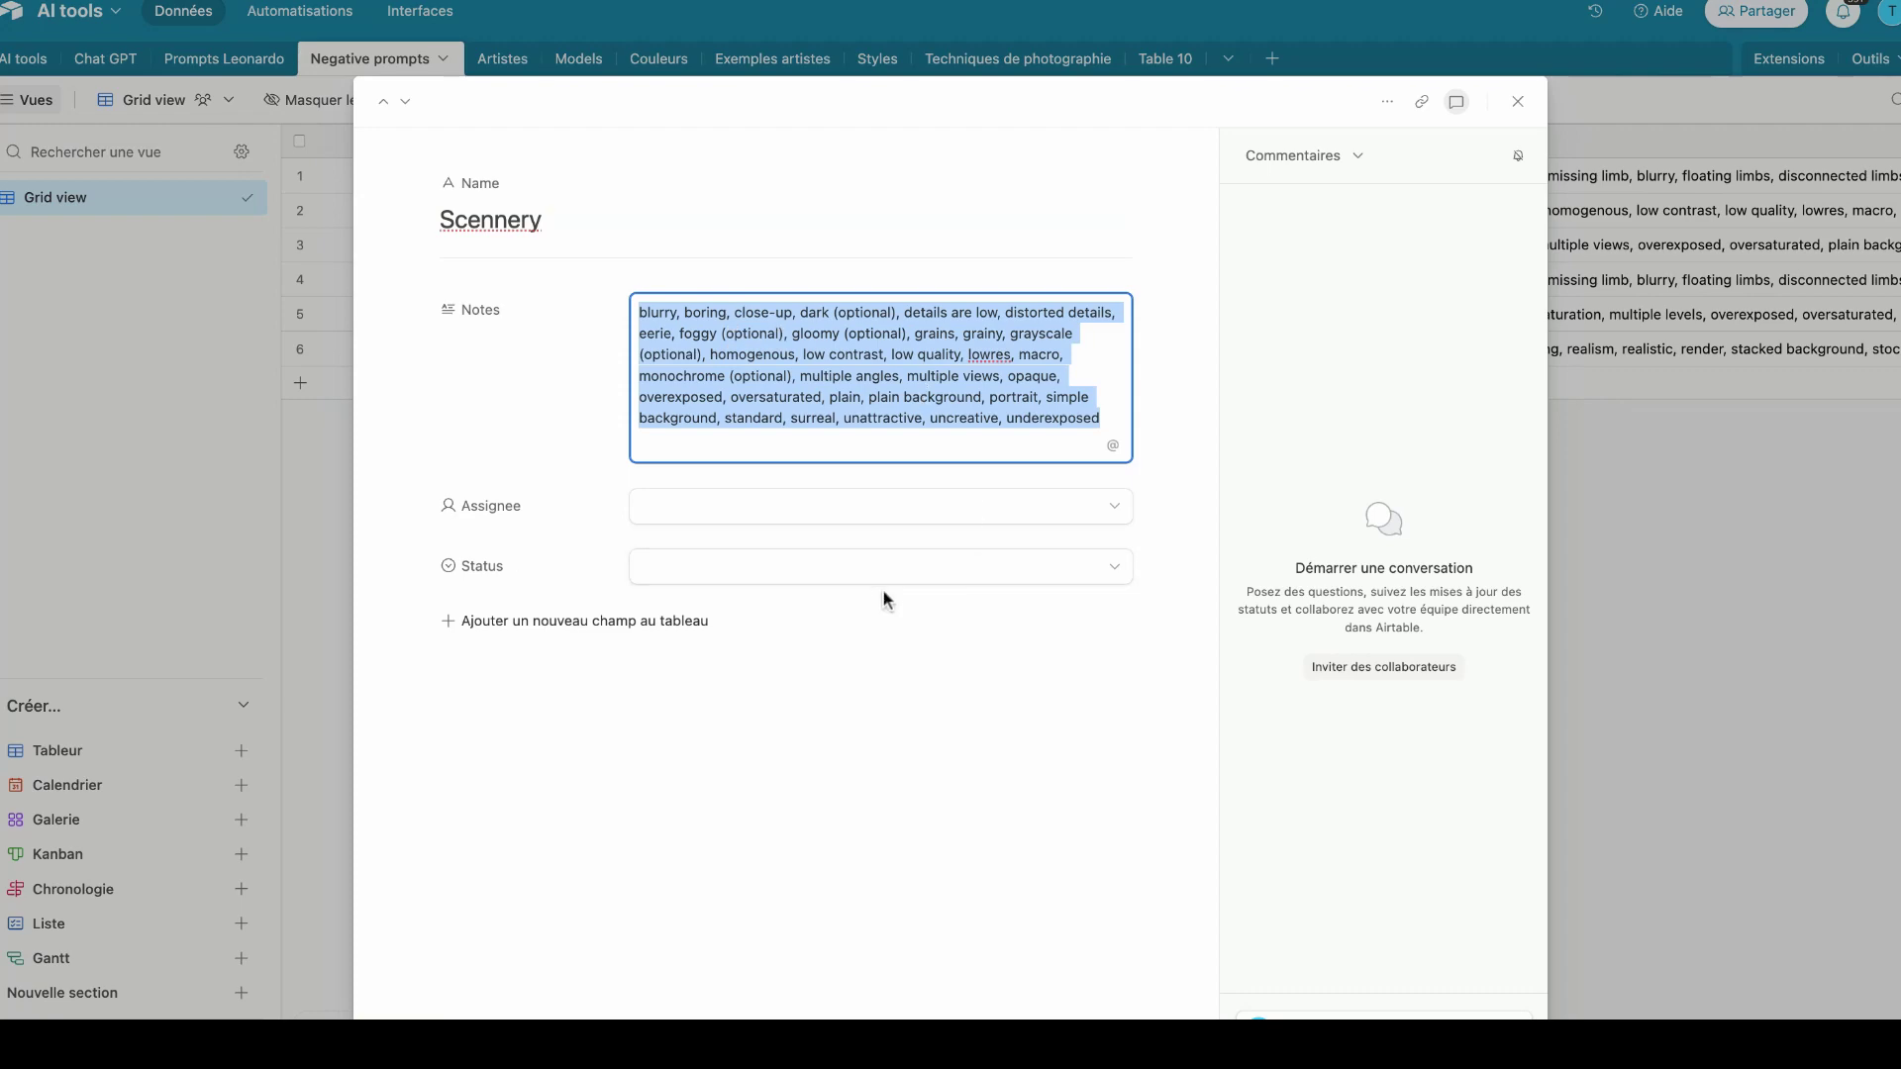
{"action": "left_click", "coordinate": [325, 480]}
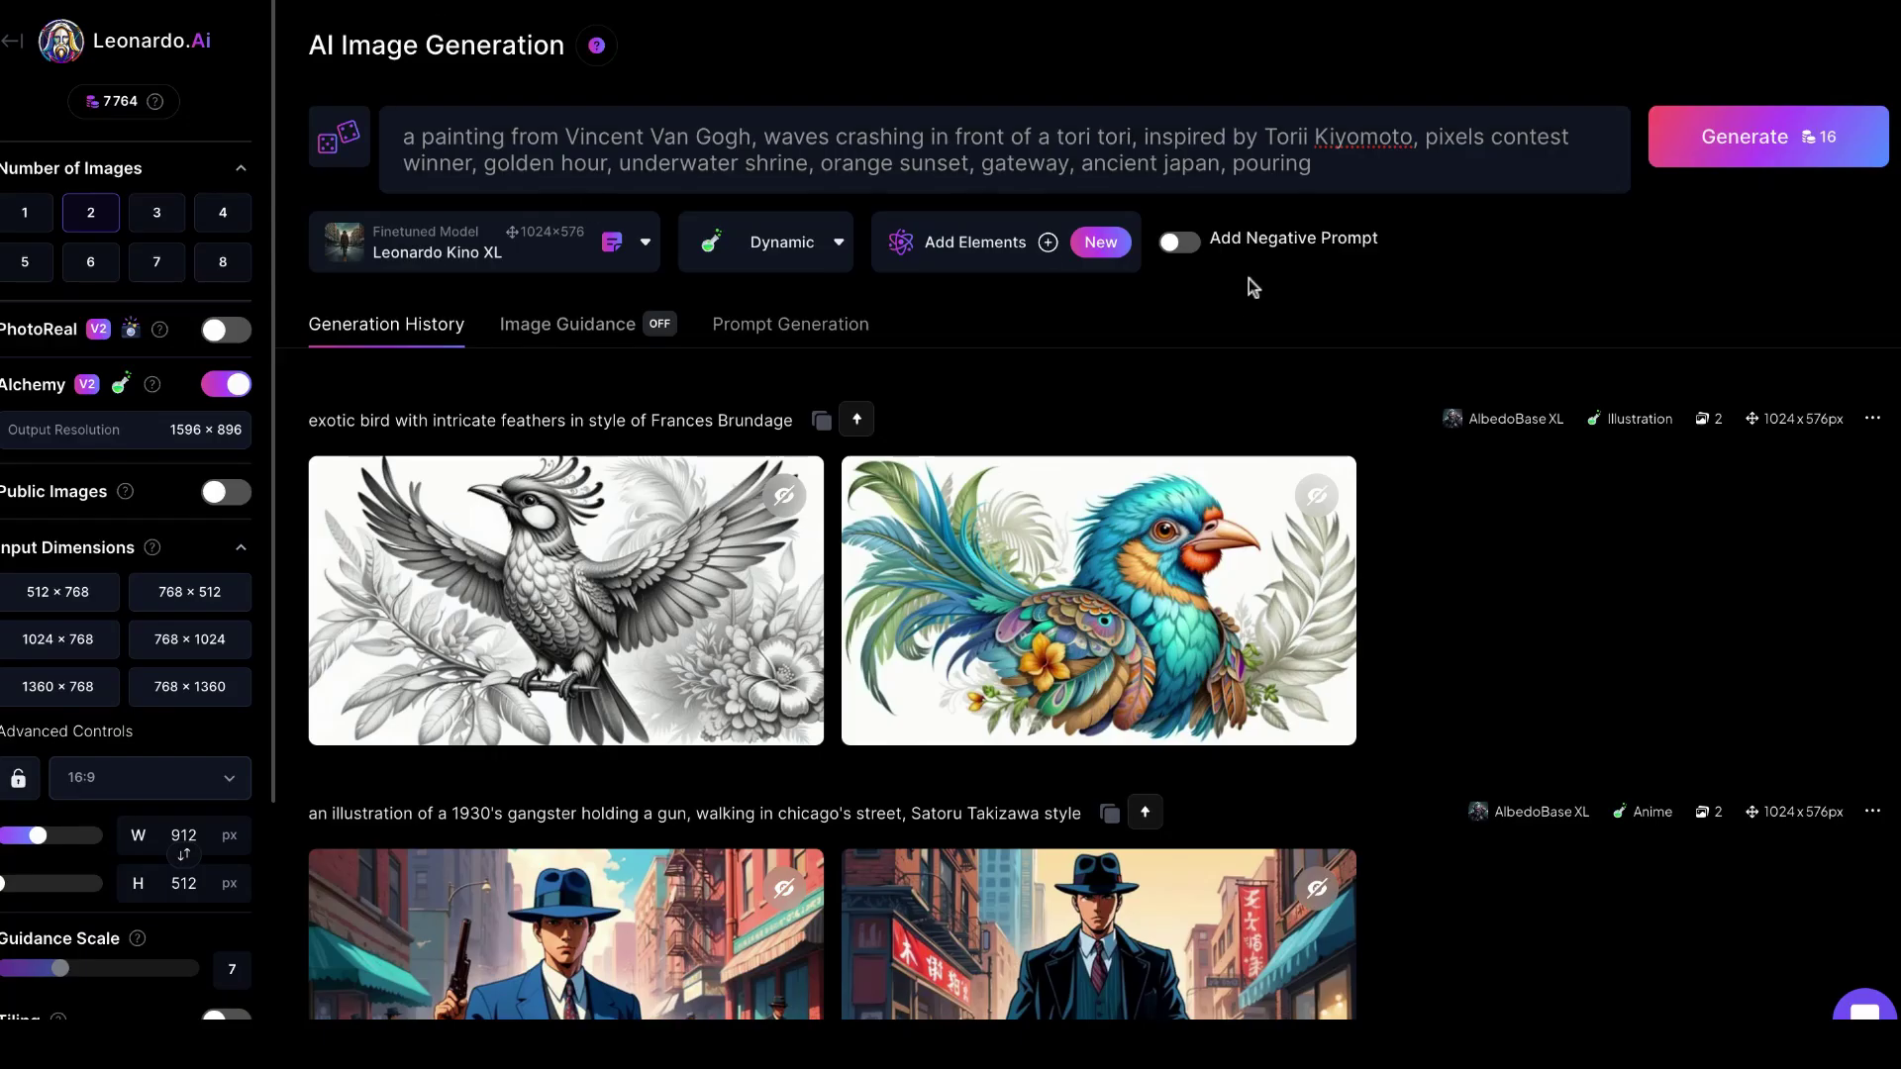
Step: Back in Leonardo.Ai, enable the negative prompt, paste the copied scenery text into it, and generate the images
{"action": "left_click", "coordinate": [1181, 240]}
{"action": "key", "text": "ctrl+v"}
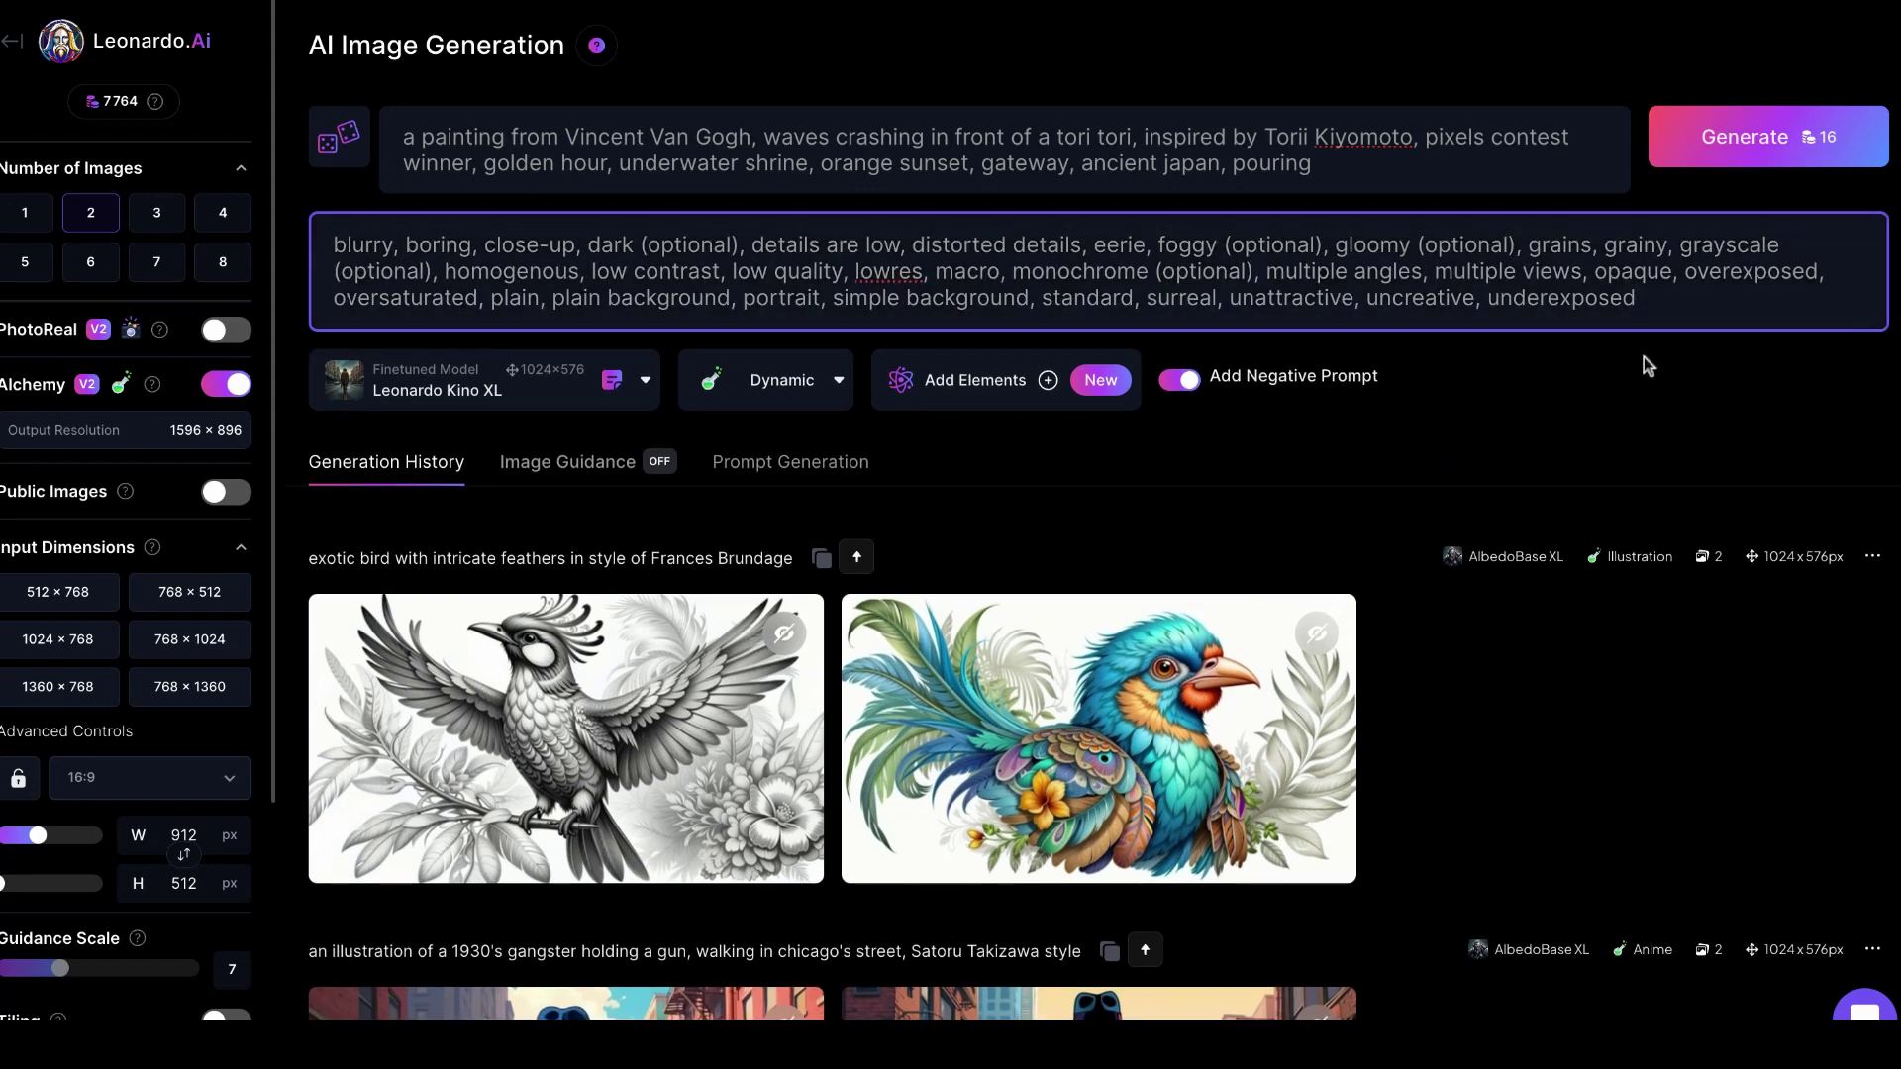
{"action": "left_click", "coordinate": [1672, 169]}
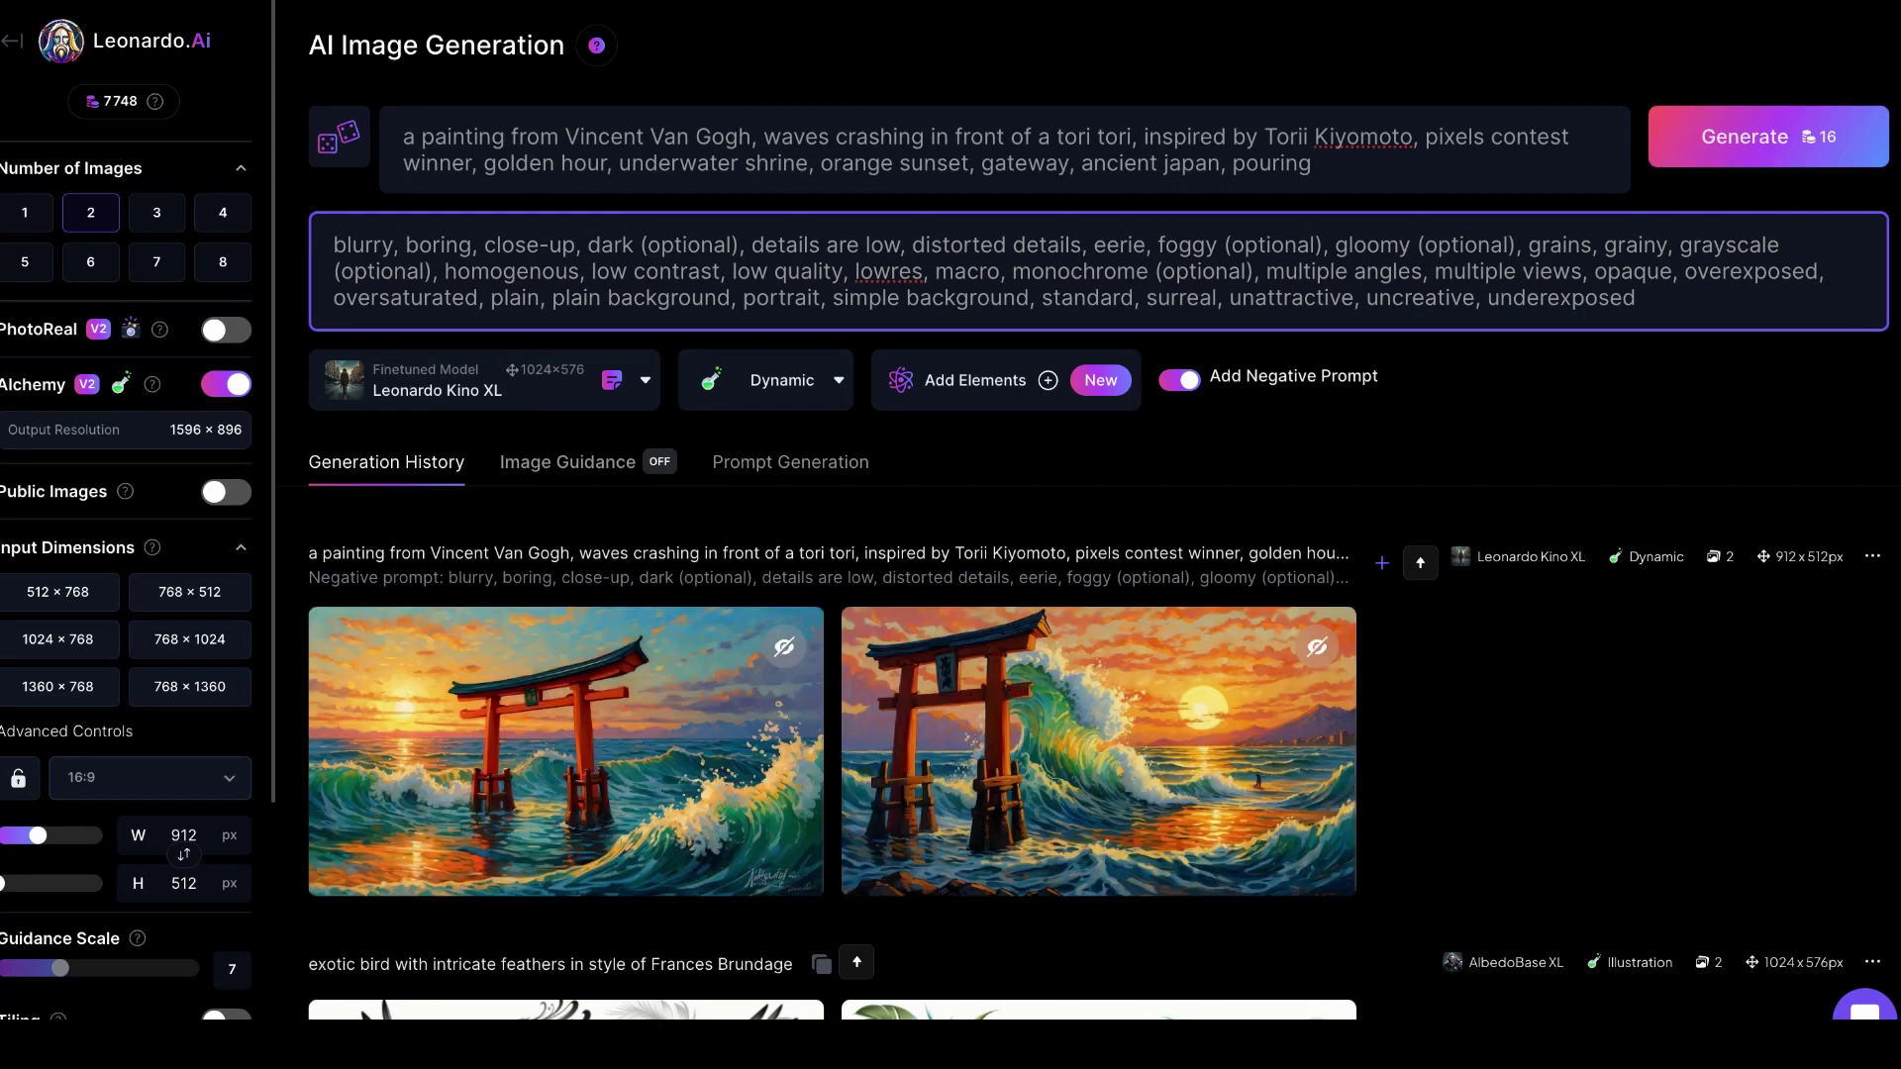
Step: View the two newly generated torii sunset paintings enlarged, one after the other
{"action": "left_click", "coordinate": [597, 733]}
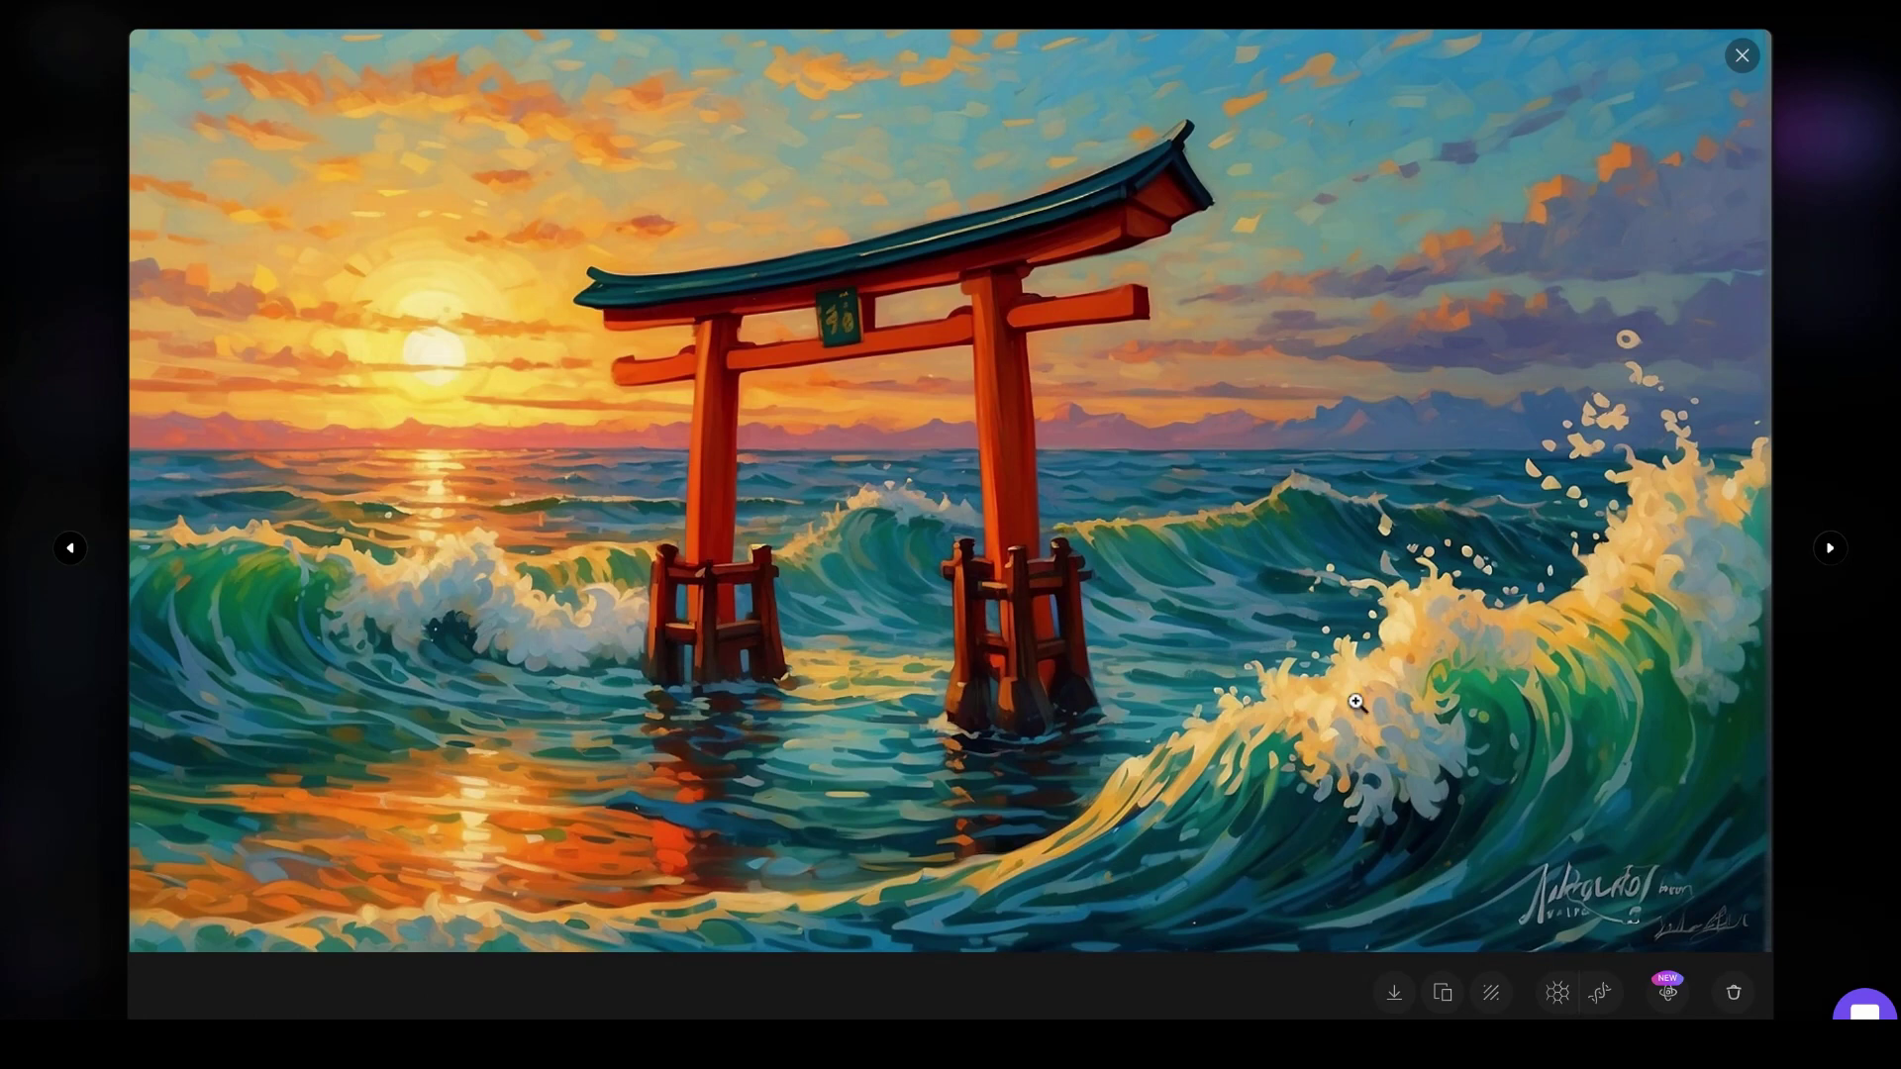
{"action": "key", "text": "Left"}
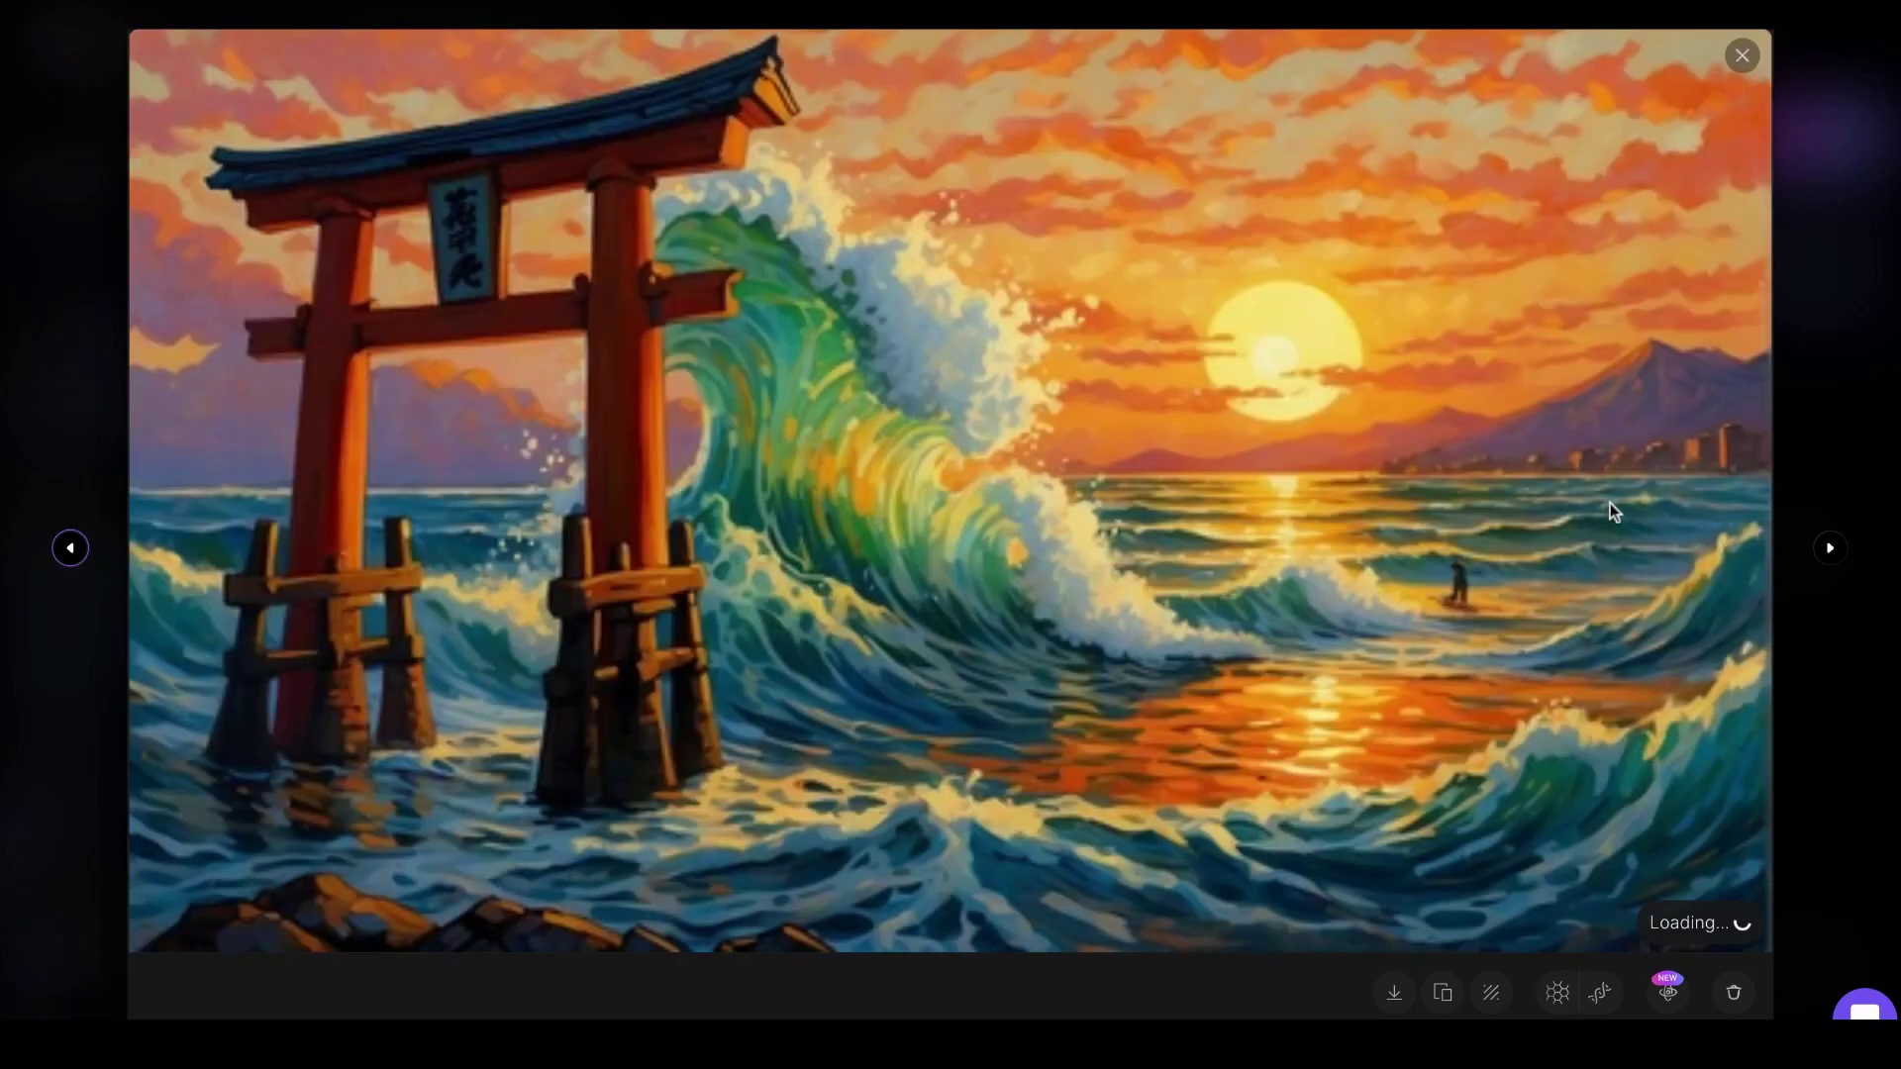